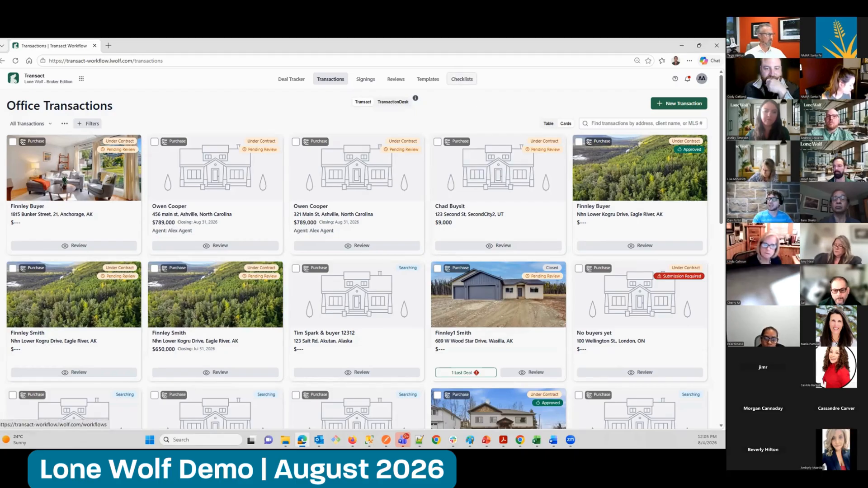
Start a new checklist in the Checklists area and name it "Residential Purchase Checklist"
left_click(457, 78)
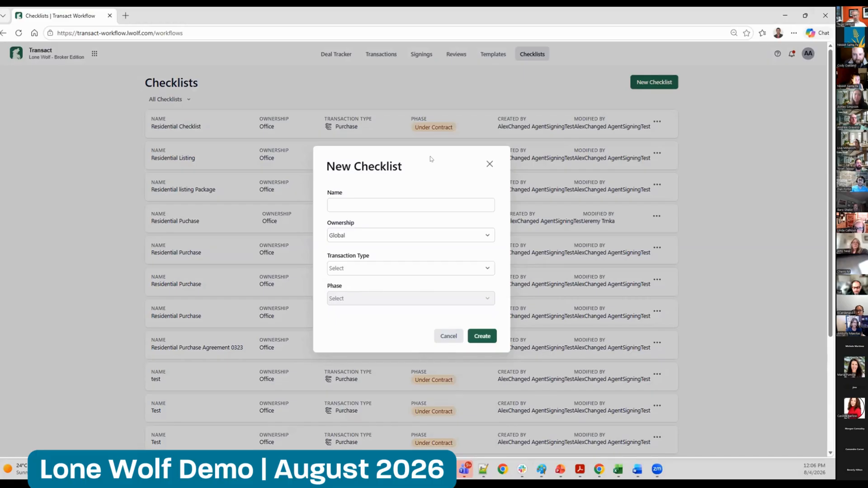
left_click(400, 203)
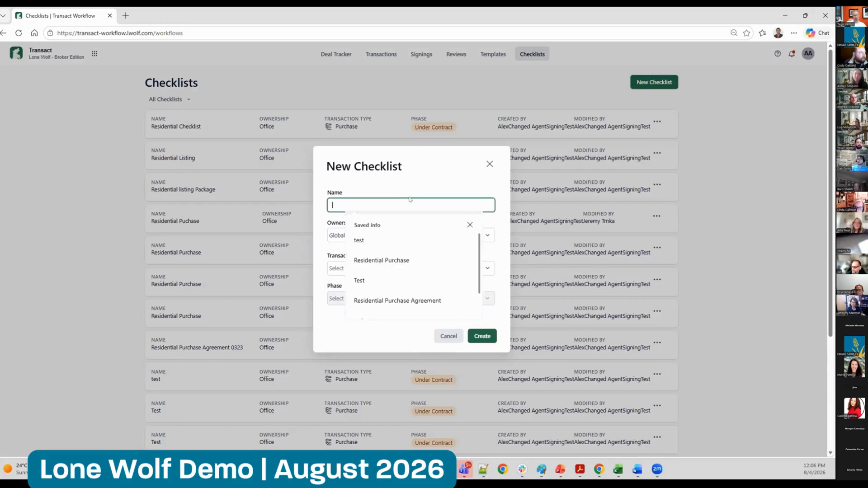
left_click(404, 189)
left_click(404, 193)
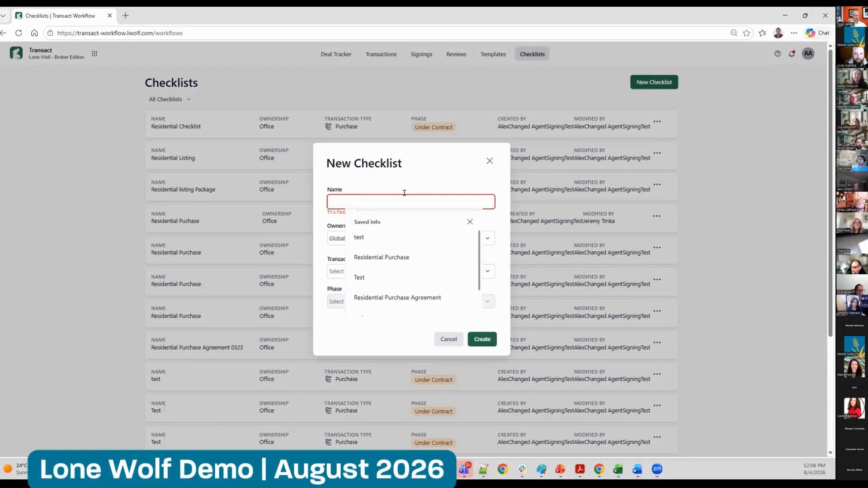
type("Residentia")
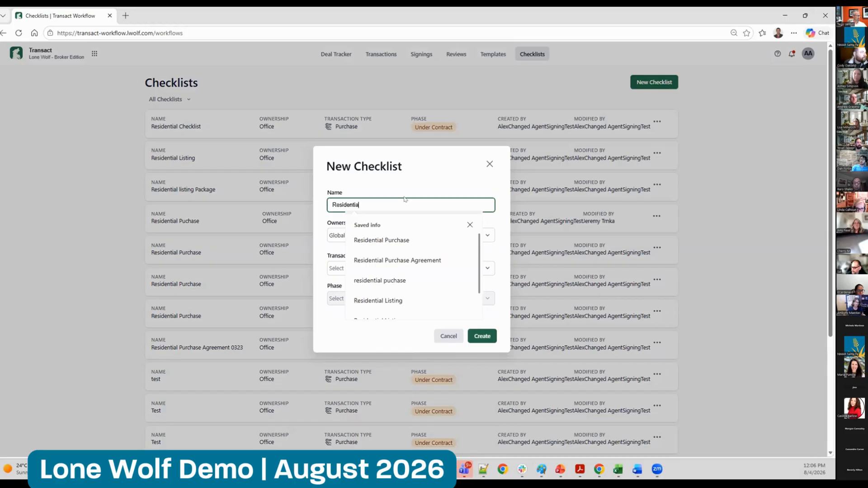
type("l Purchage")
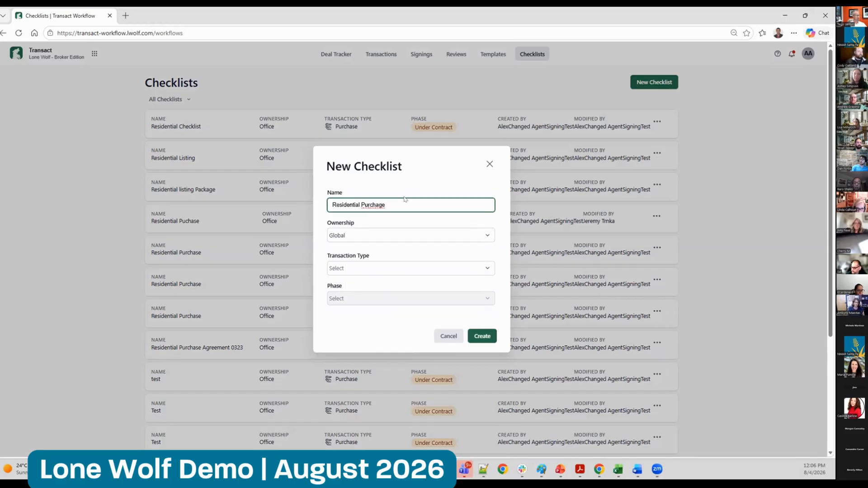
type(" Checklist")
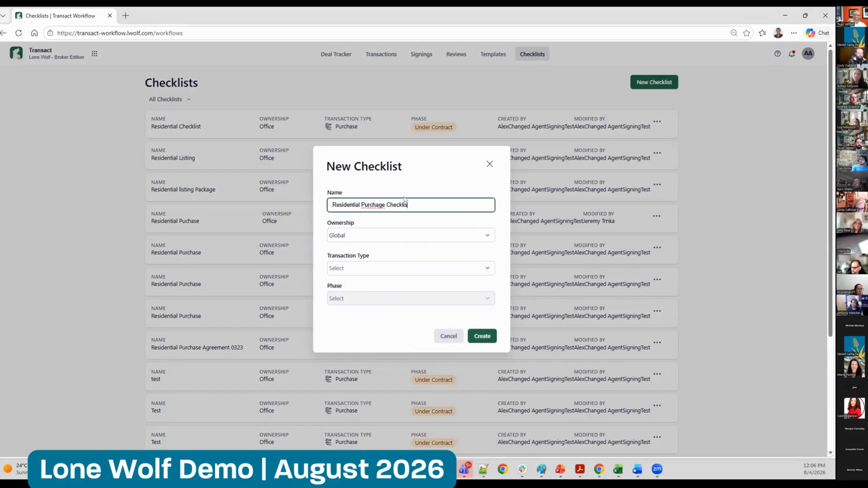
left_click(382, 204)
key("BackSpace")
type("s")
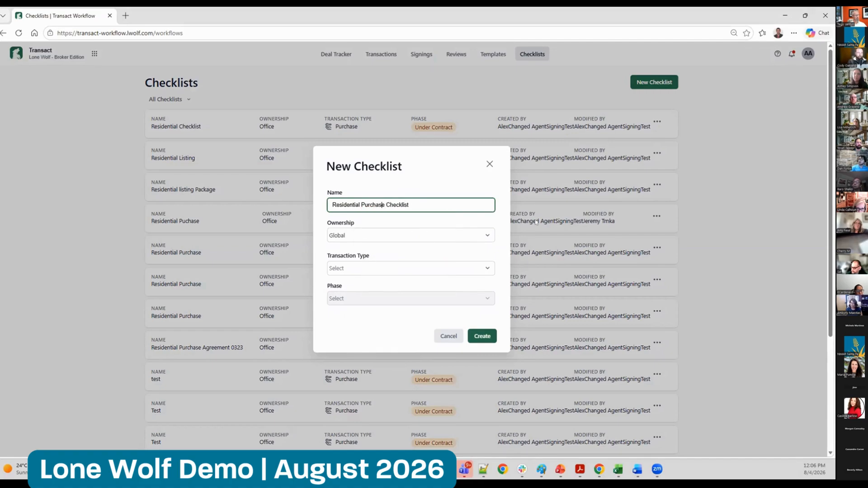
Set the new checklist's ownership to Office and assign it to Lonewolf Brokerage - West Side
left_click(401, 235)
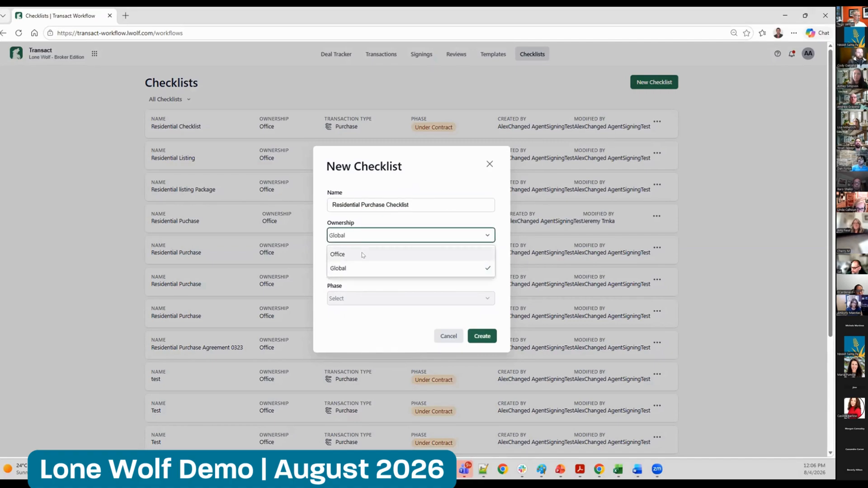
left_click(362, 252)
left_click(367, 243)
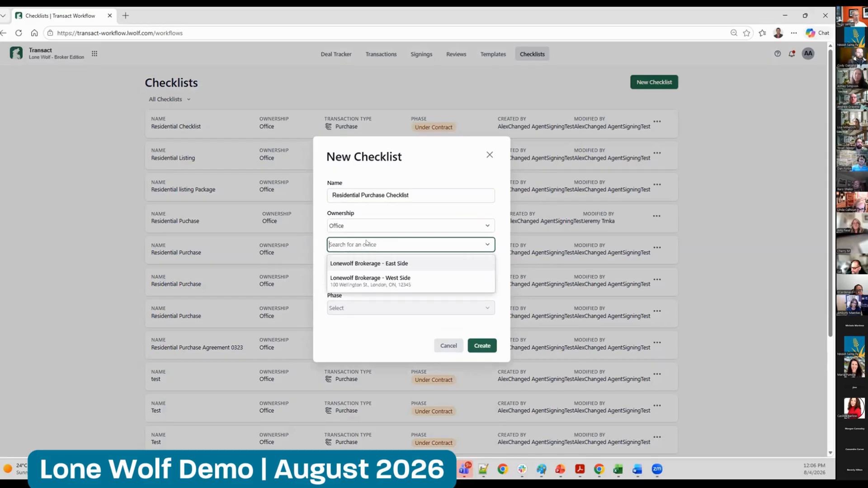
left_click(375, 284)
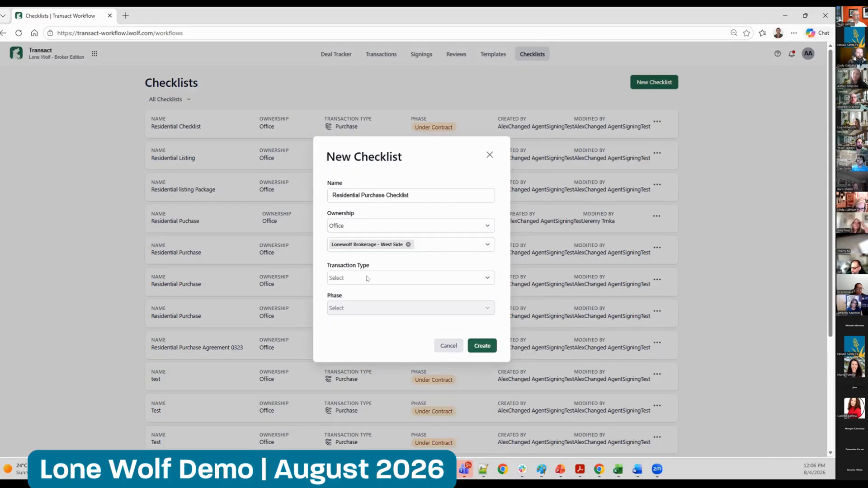
Set the transaction type to Purchase and the phase to Under Contract, and create the checklist
left_click(368, 279)
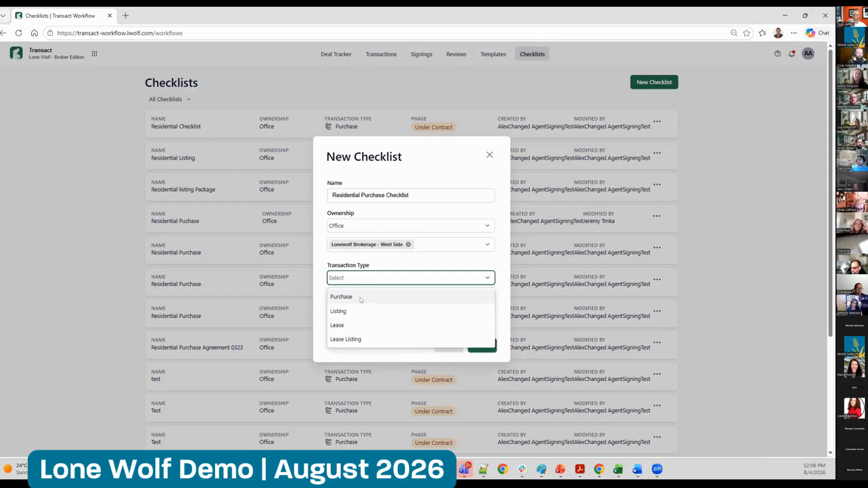
left_click(361, 297)
left_click(368, 307)
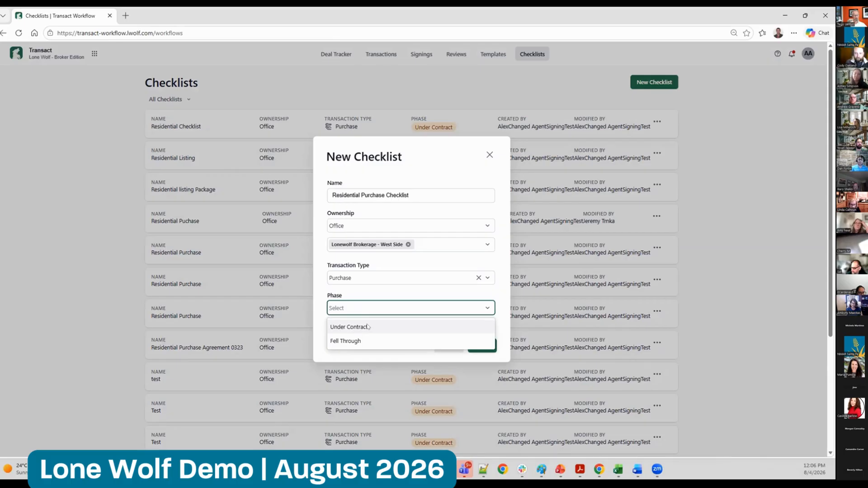
left_click(367, 326)
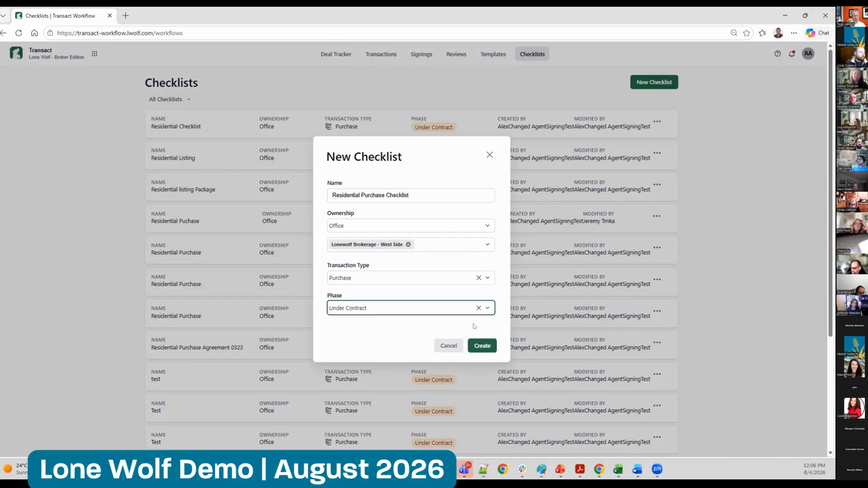
left_click(480, 351)
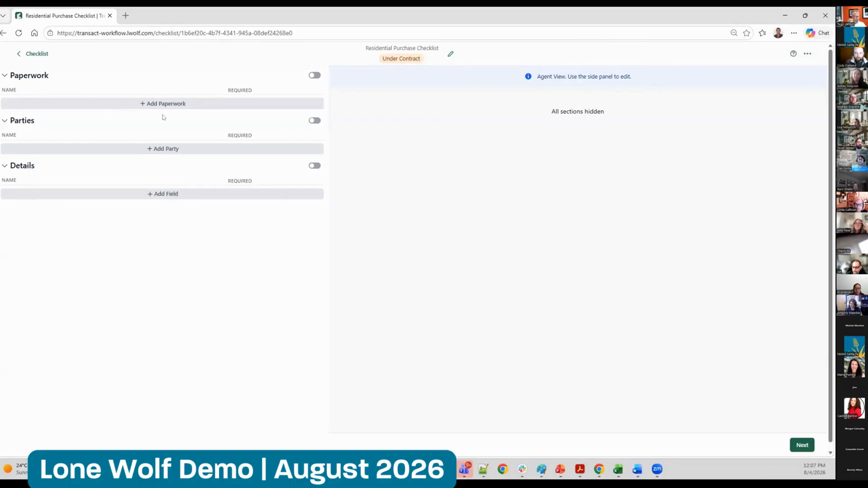
Enable the Paperwork, Parties and Details sections of the checklist
left_click(314, 75)
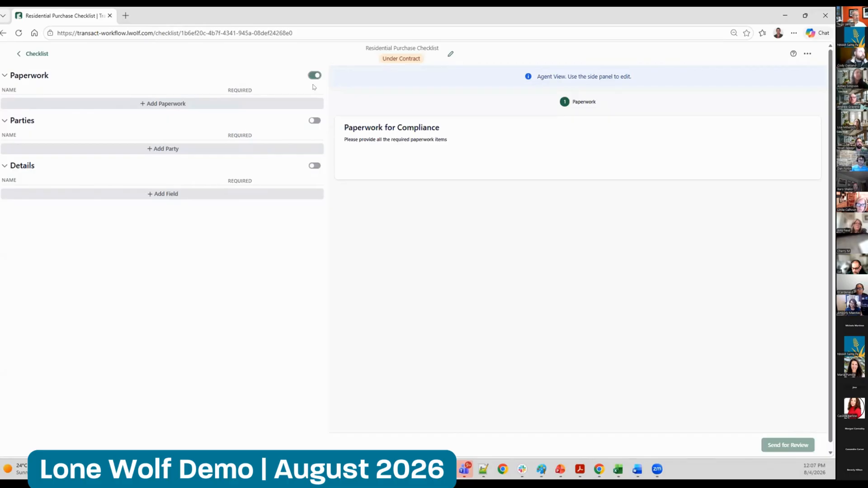
left_click(315, 121)
left_click(314, 166)
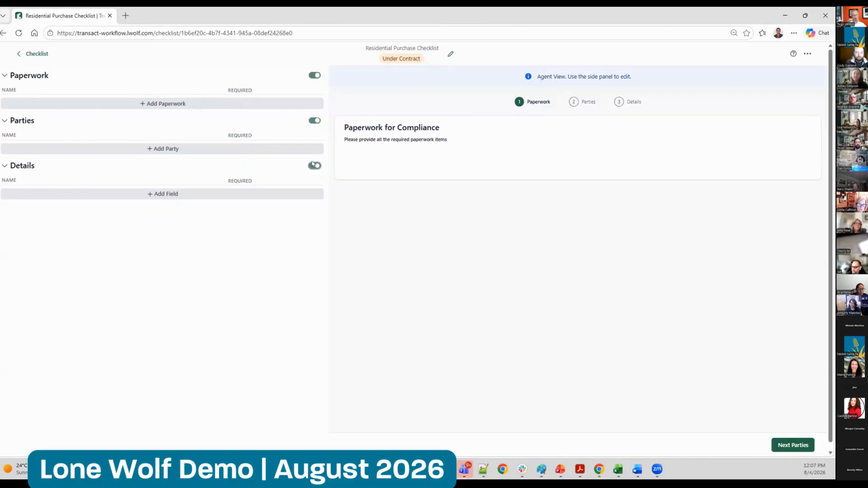
Add a paperwork item named "Signed Purchage Agreement" to the checklist
left_click(168, 104)
left_click(399, 236)
type("Sign")
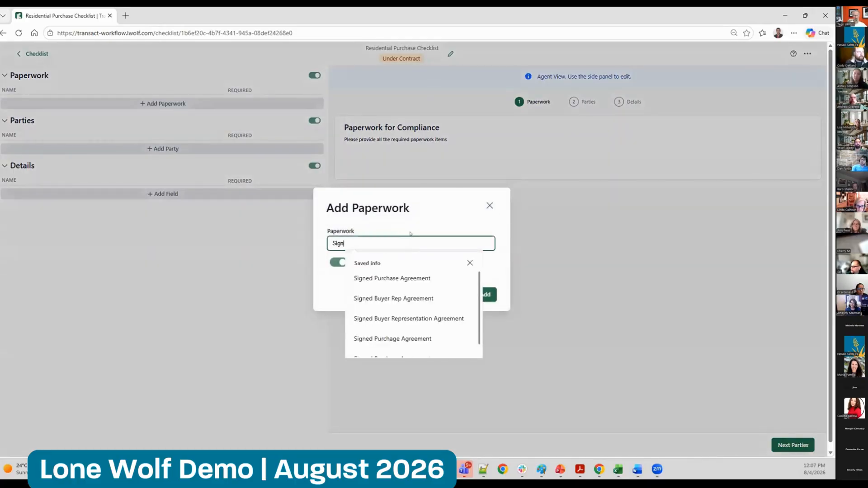
type("ed Purchage Agreement")
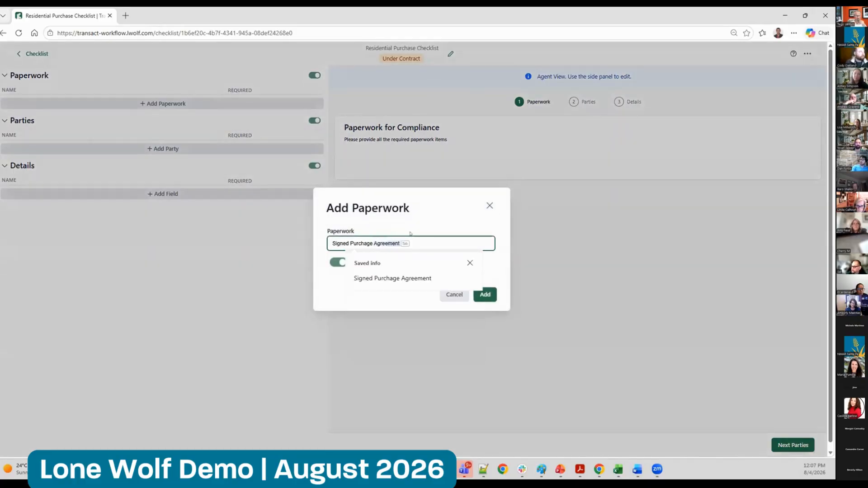
key("Tab")
key("Return")
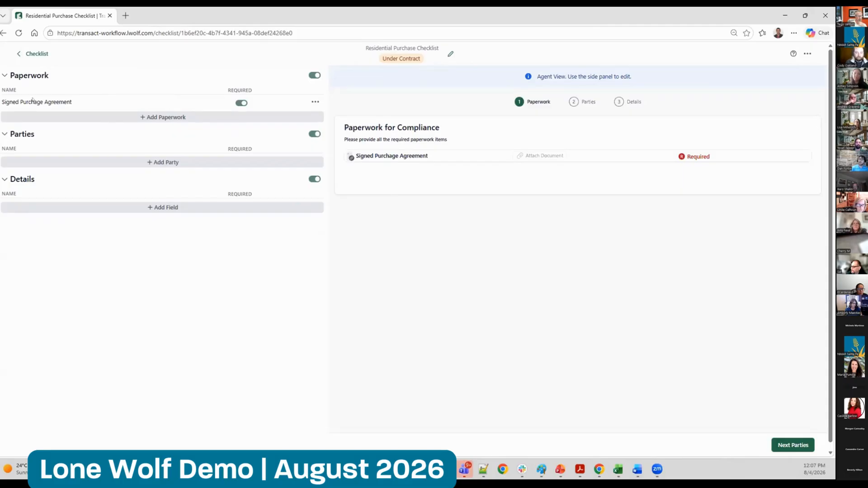
Add a second paperwork item named "Copy of the Listing"
left_click(207, 116)
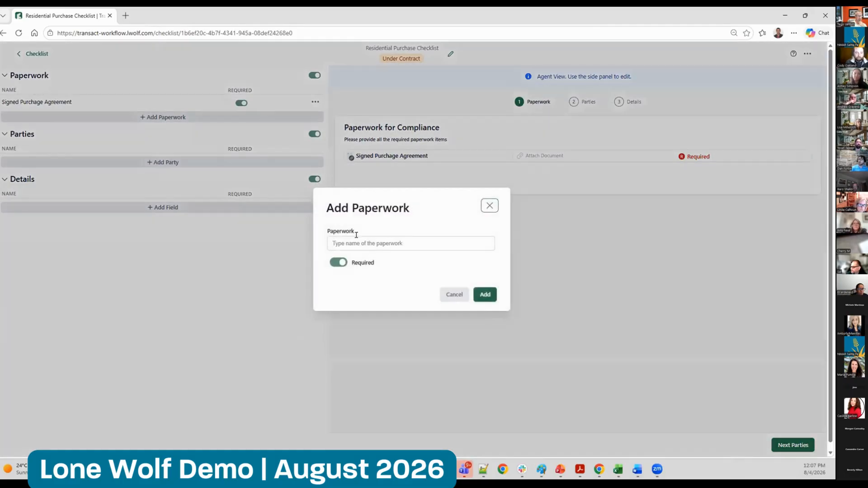
left_click(364, 236)
type("Signed")
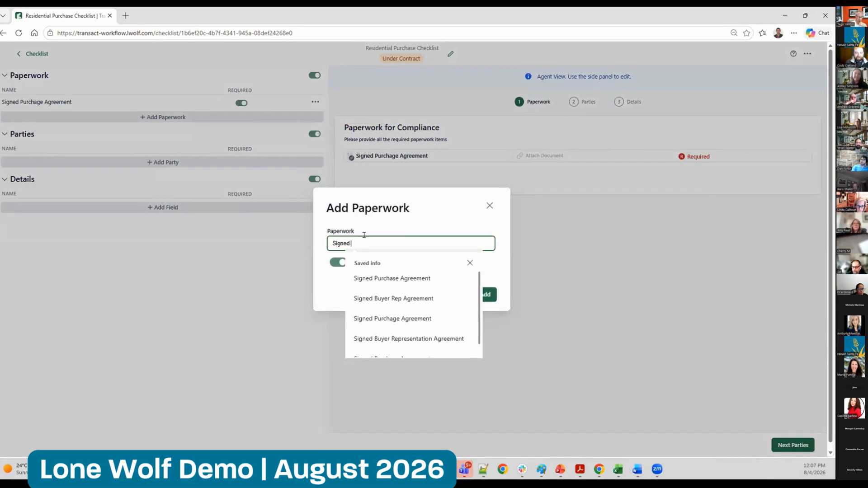
key("BackSpace")
key("BackSpace")
key("BackSpace")
key("BackSpace")
key("BackSpace")
key("BackSpace")
type("Cop")
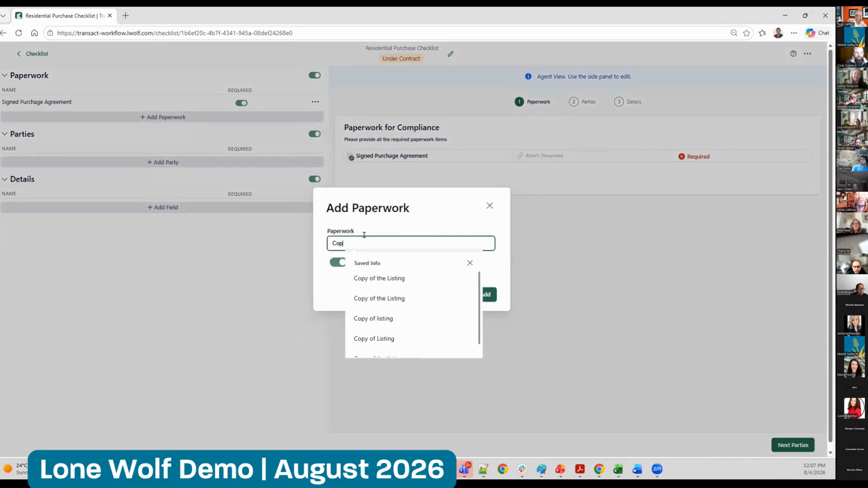
type("y of the Listing")
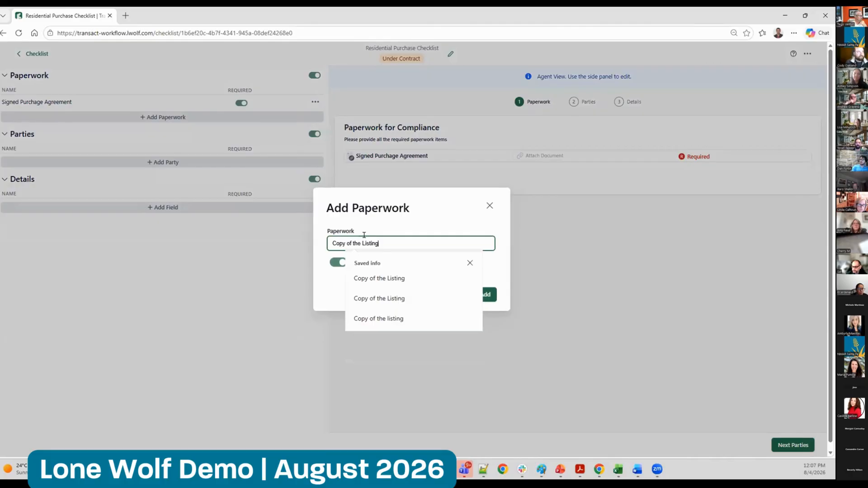
left_click(489, 294)
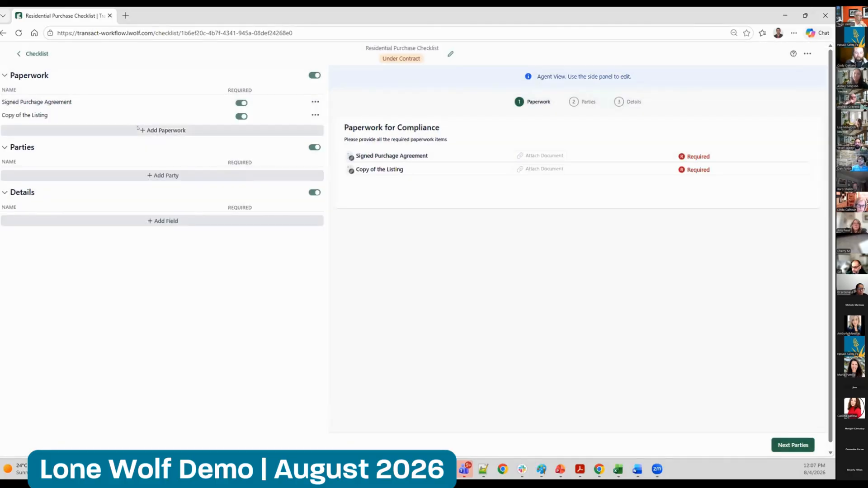
Add a third paperwork item named "Signed Buyer Rep Agreement"
left_click(149, 130)
left_click(384, 242)
type("Sig")
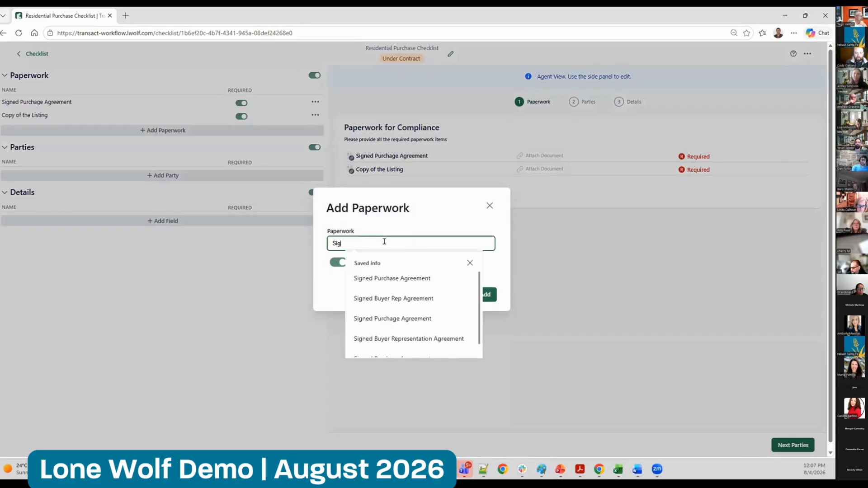
type("ned BU")
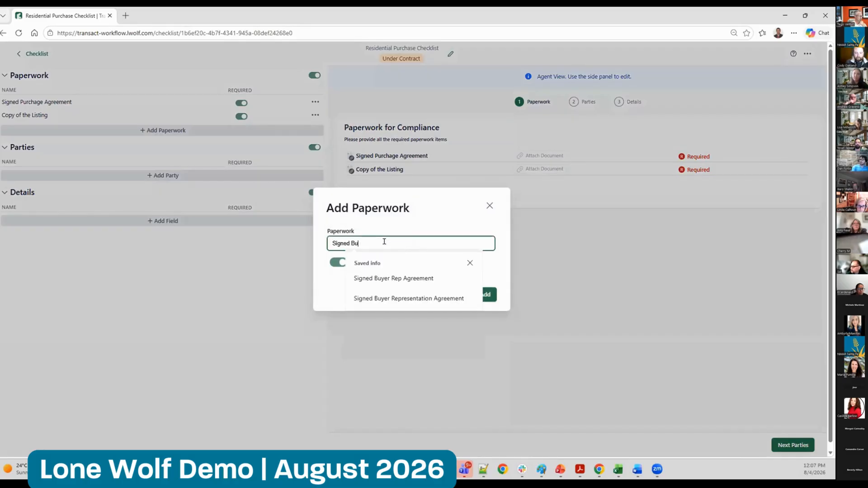
type("yer Rep Agreeme")
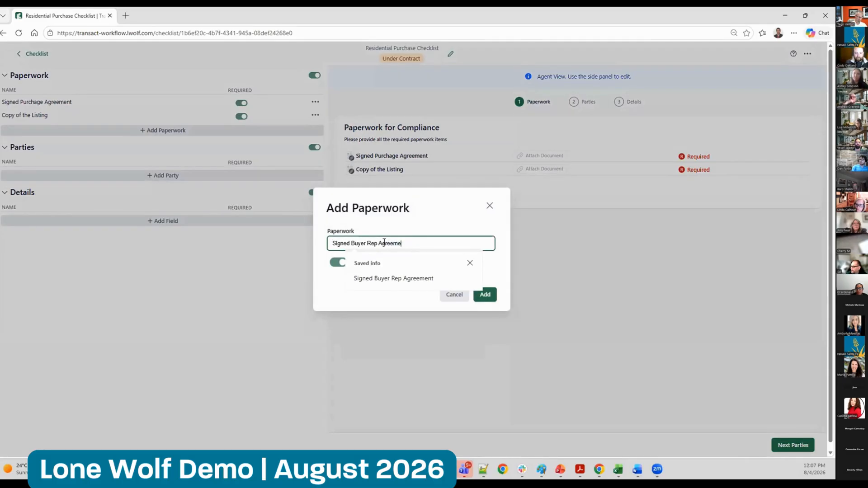
type("nt")
left_click(482, 296)
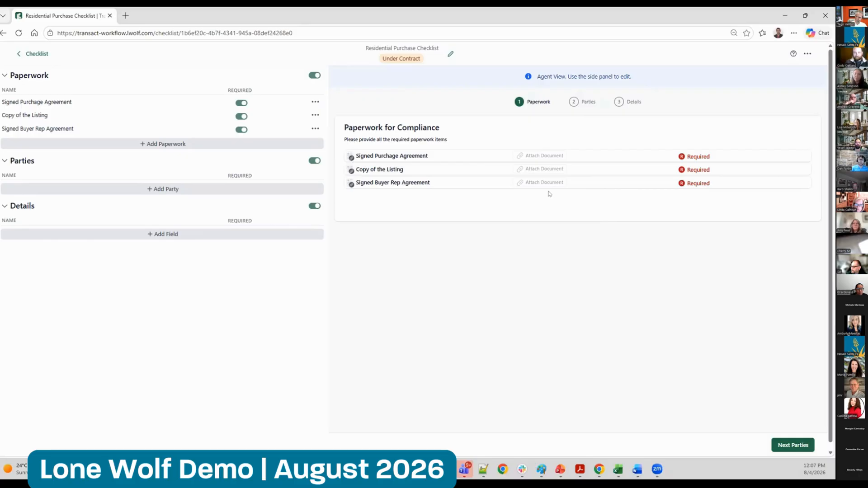
Add Buyer, Seller and Title Company as parties on the checklist
left_click(158, 193)
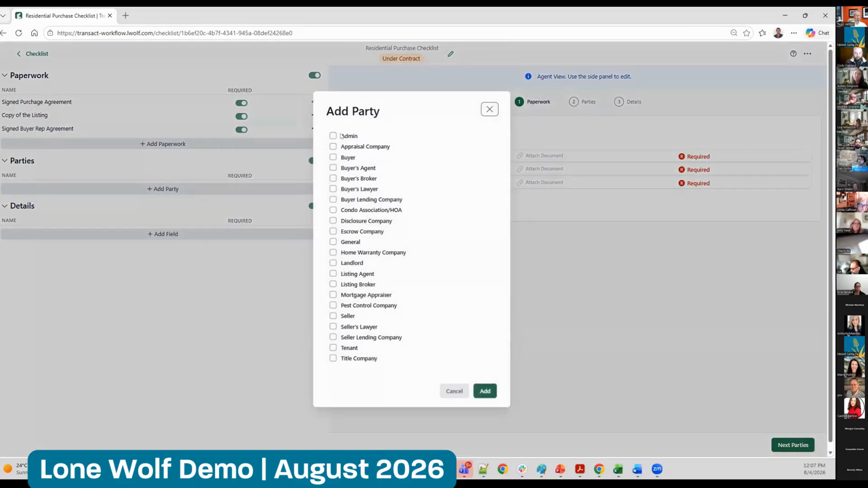
left_click(333, 158)
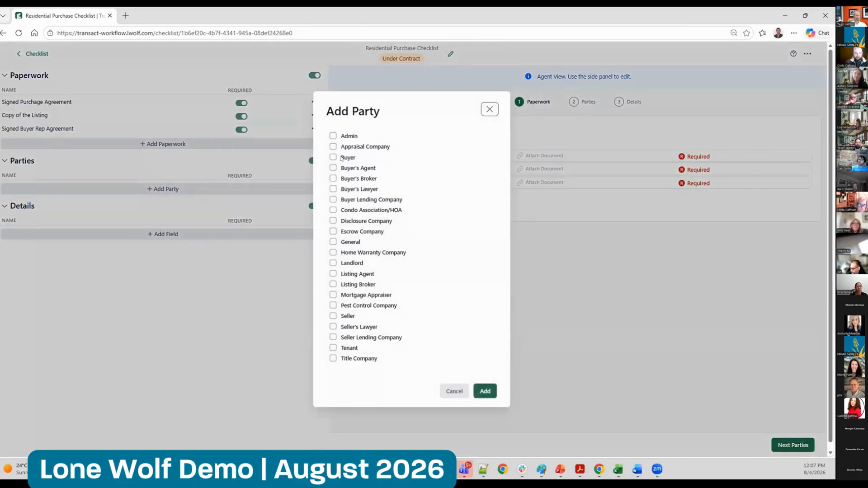
left_click(342, 316)
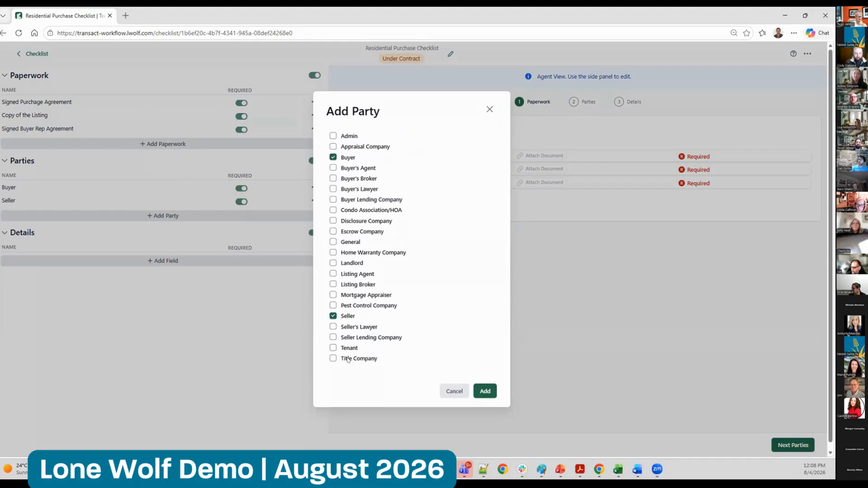
left_click(348, 359)
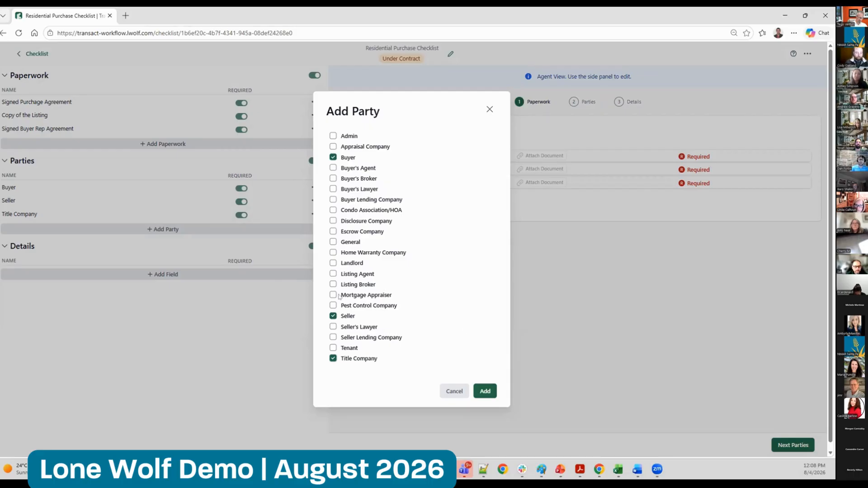
left_click(485, 391)
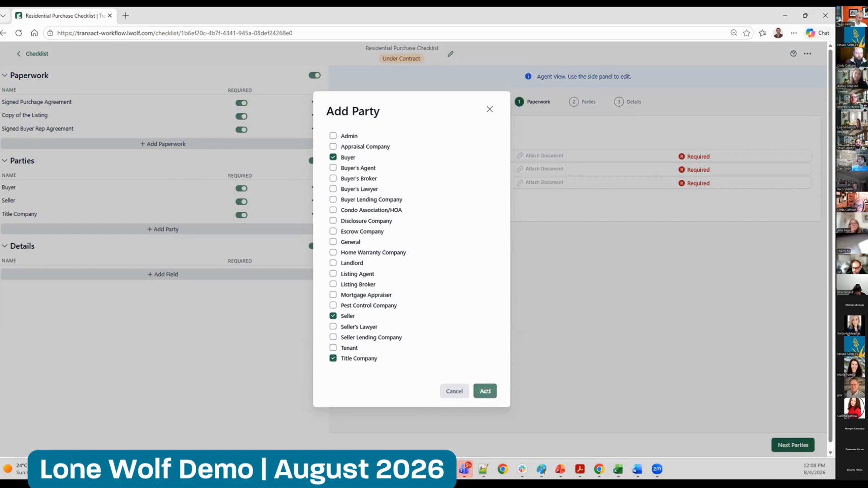
Add Address, City, State, Zip Code, Purchase Price and Legal Description as detail fields on the checklist
left_click(162, 270)
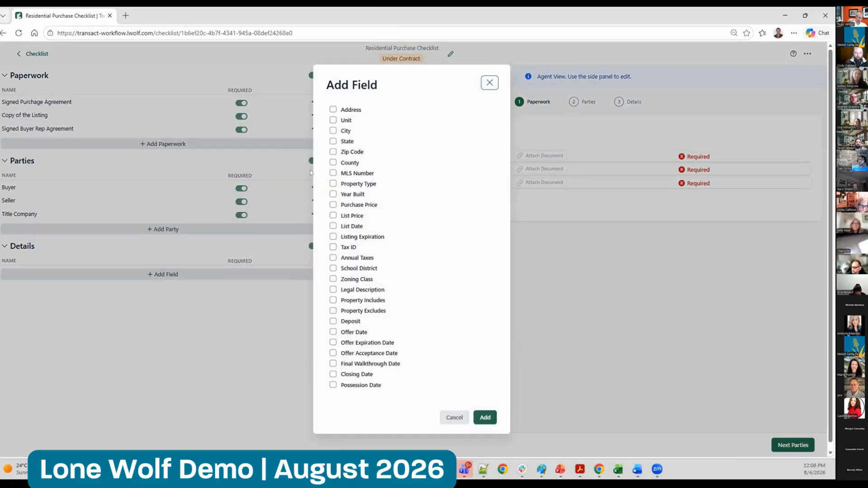
left_click(352, 110)
left_click(338, 131)
left_click(346, 141)
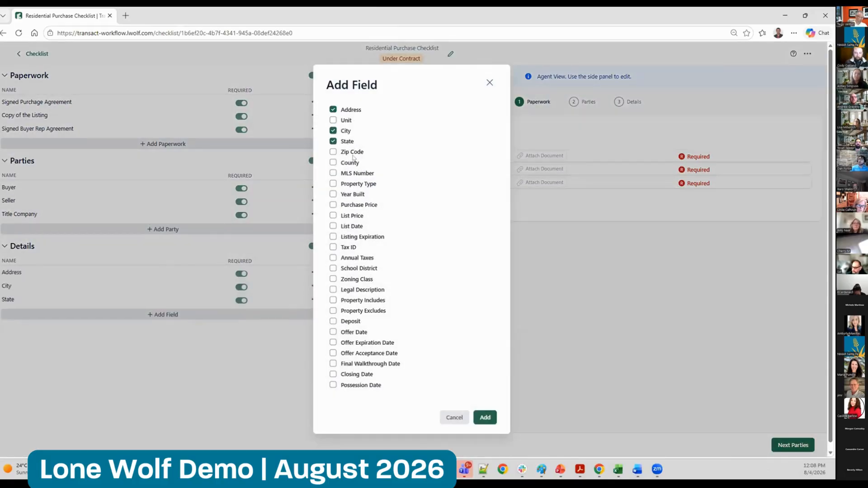
left_click(353, 152)
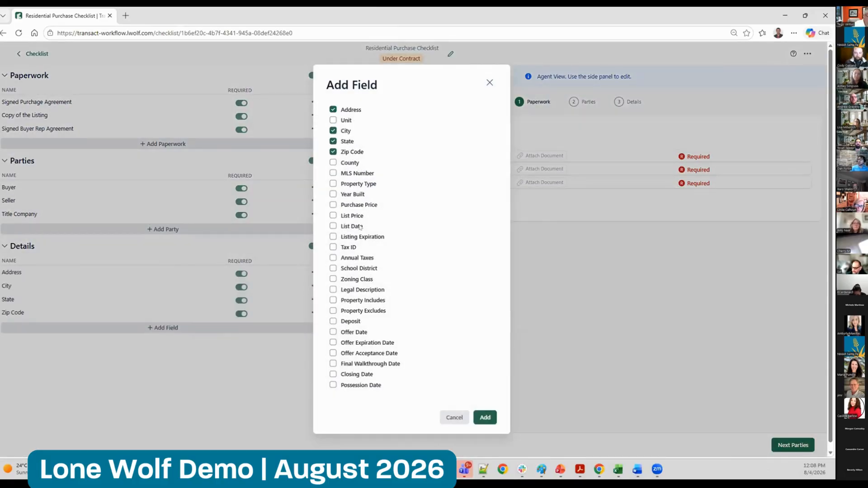
left_click(356, 206)
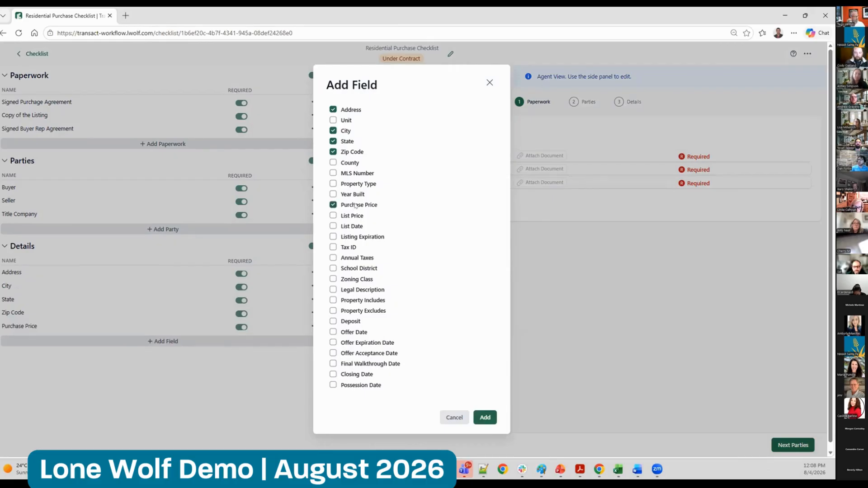
left_click(369, 291)
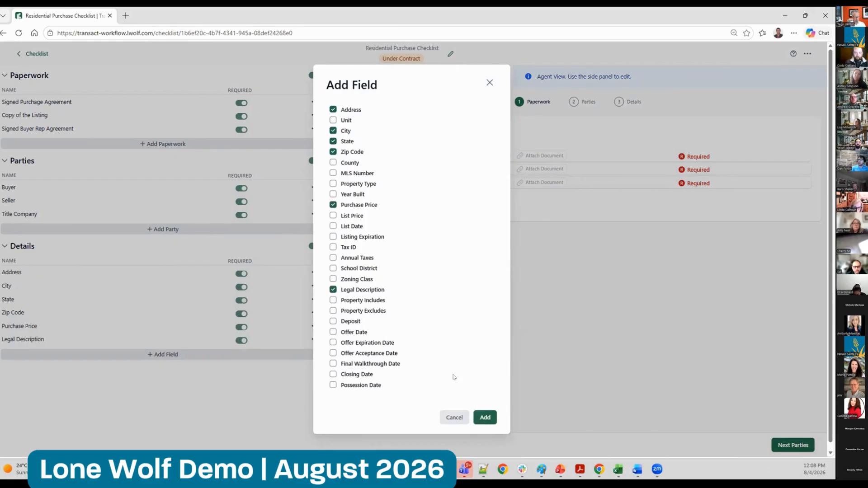
left_click(485, 416)
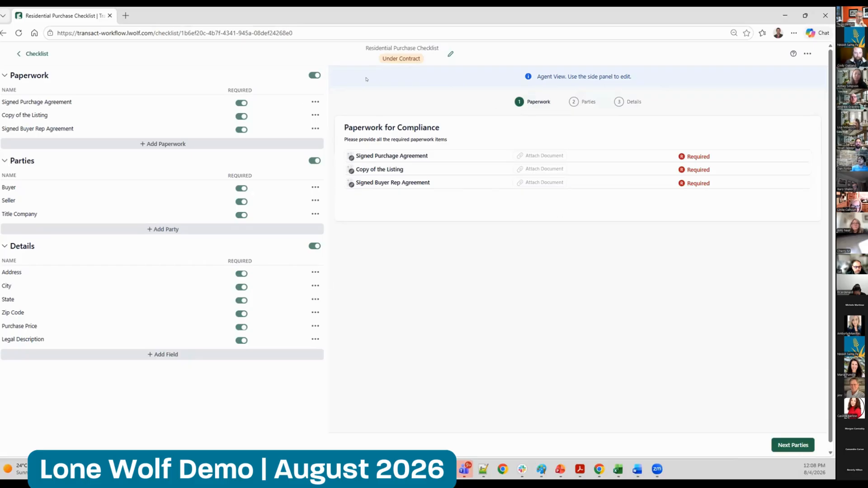
Preview the checklist's Parties and Details pages as an agent sees them, and return to the list of checklists
left_click_drag(383, 54, 412, 54)
left_click(565, 263)
left_click(781, 445)
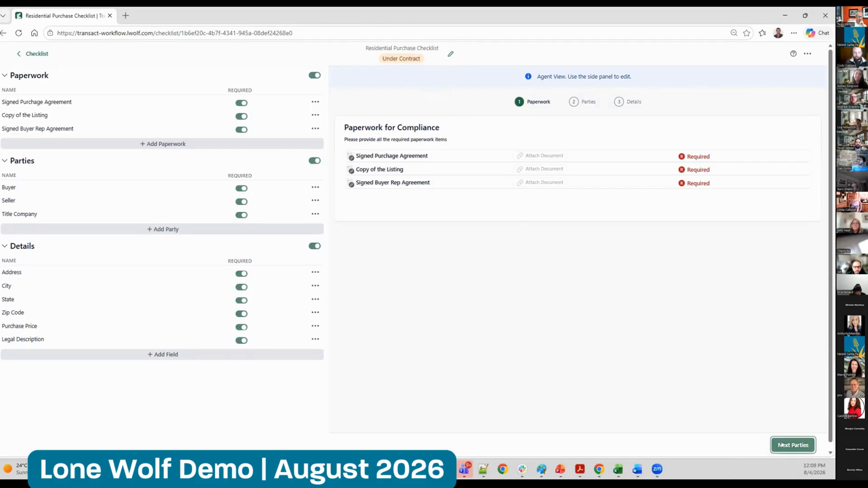
left_click(781, 446)
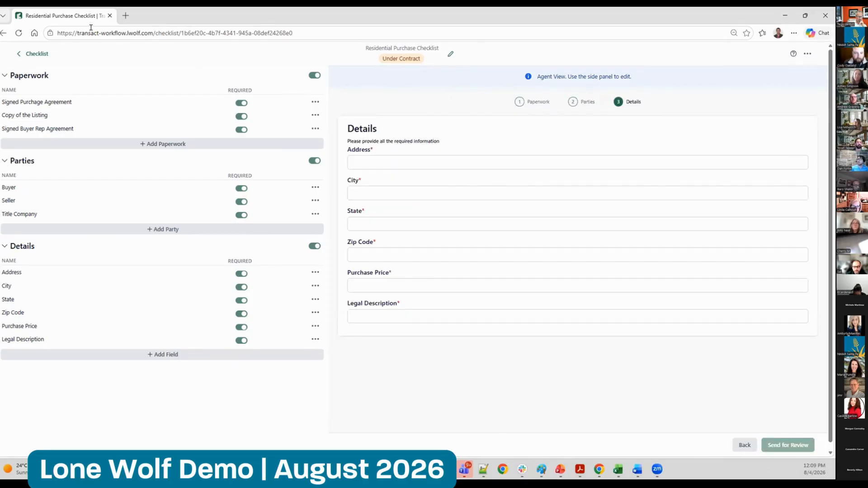
left_click(33, 53)
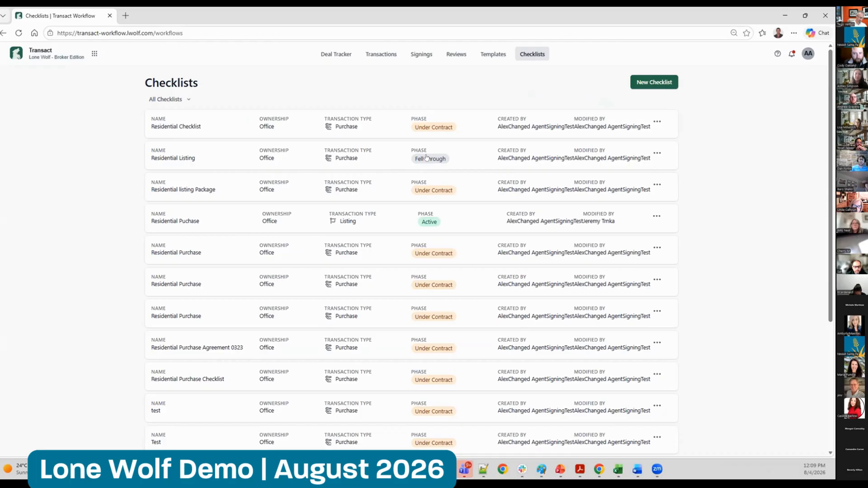
Start a new template named "Residential Purchase"
left_click(493, 54)
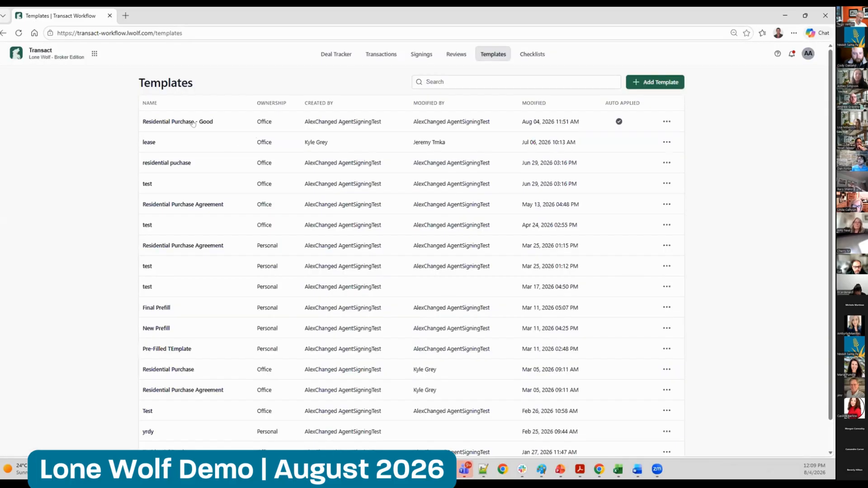
left_click(654, 81)
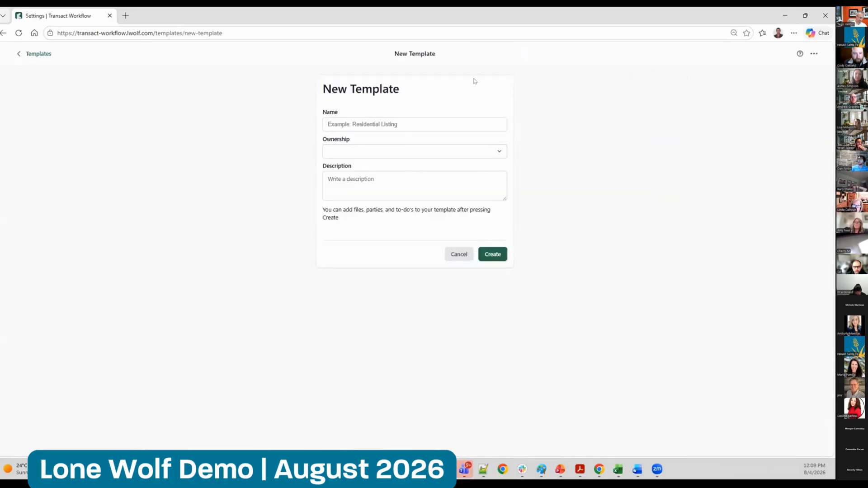
left_click(378, 125)
type("Resdd")
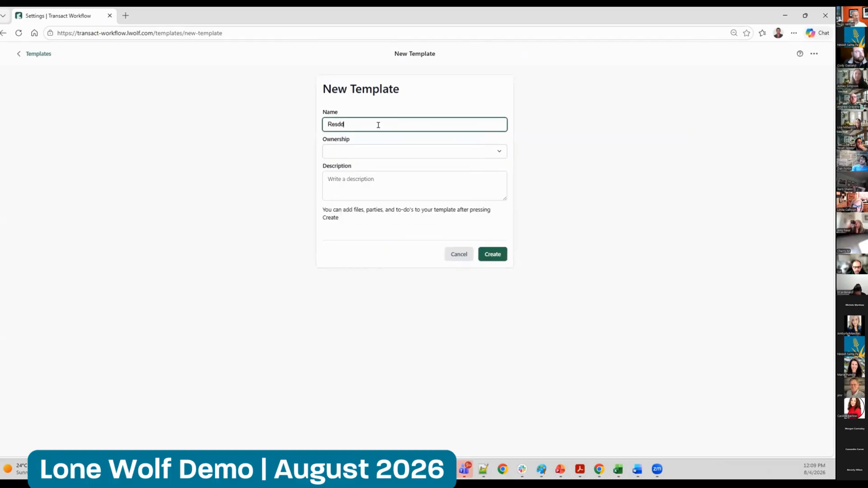
key("BackSpace")
type("idential Purchase")
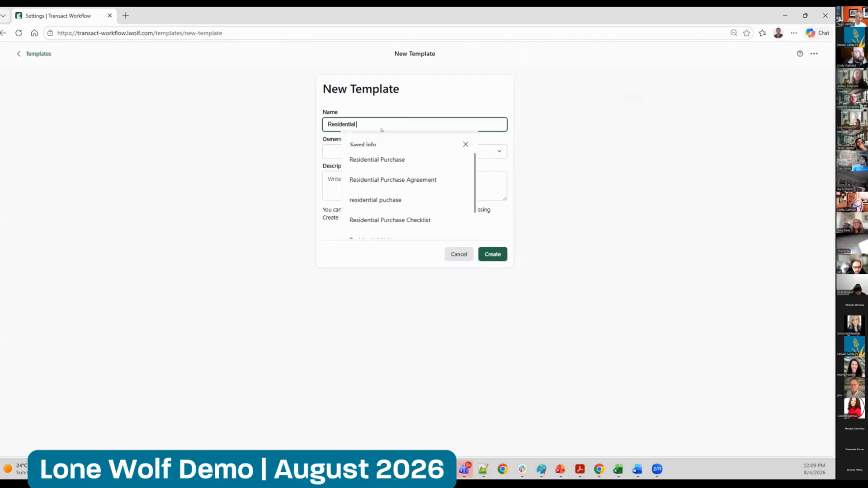
left_click(424, 94)
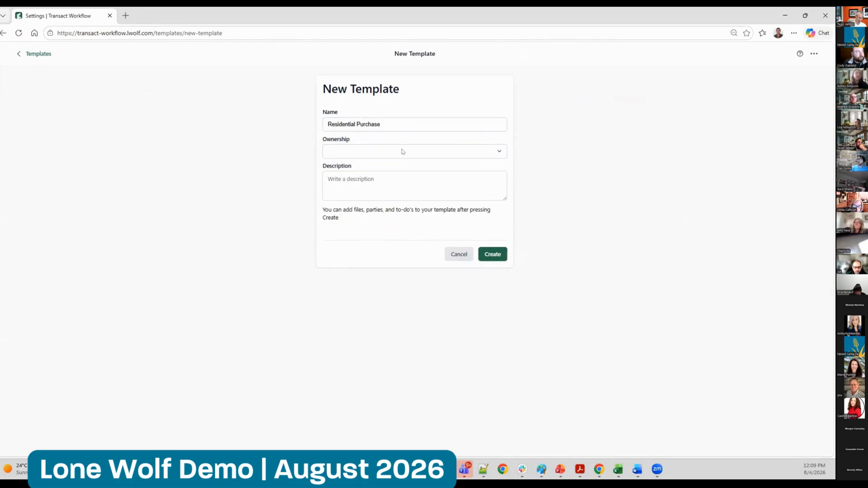
Set the template's ownership to Office and assign it to Lonewolf Brokerage - West Side
left_click(401, 151)
left_click(359, 184)
left_click(362, 172)
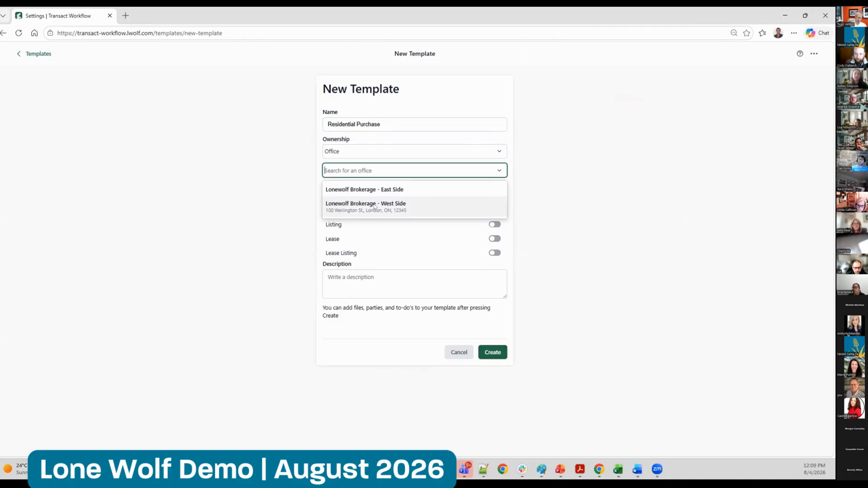
left_click(382, 208)
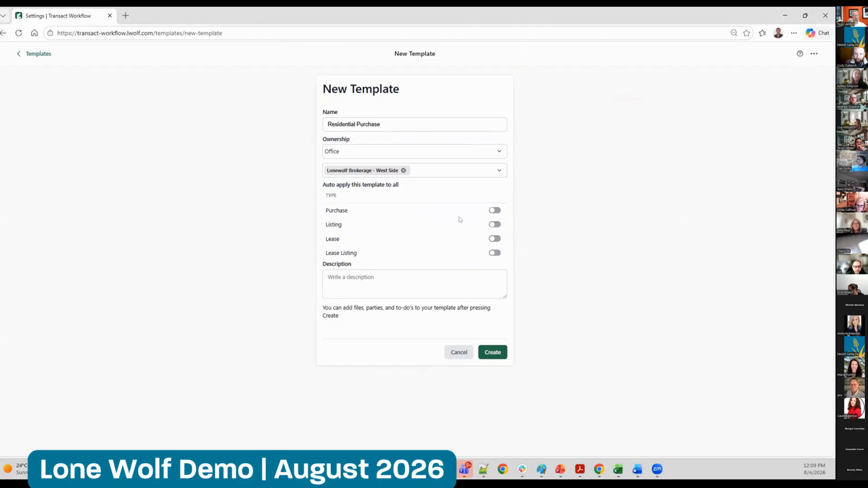
Try auto-applying the template to all Purchase transactions, and switch that option back off
left_click_drag(322, 181, 432, 185)
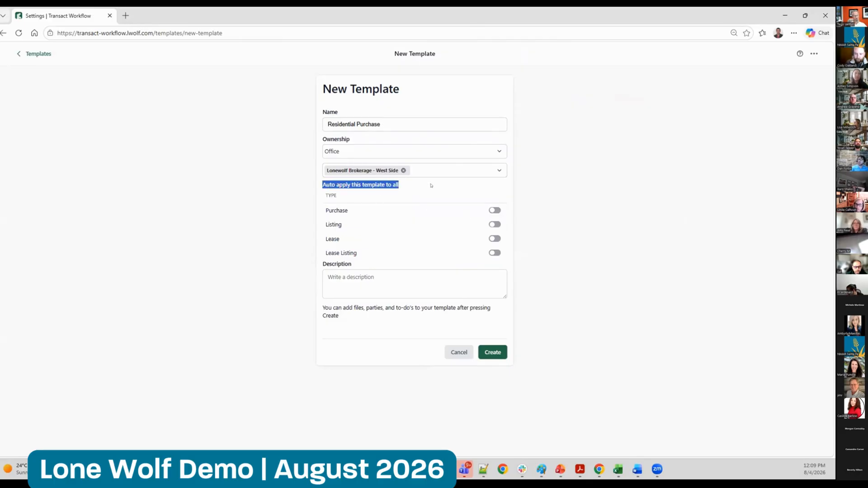
left_click(544, 191)
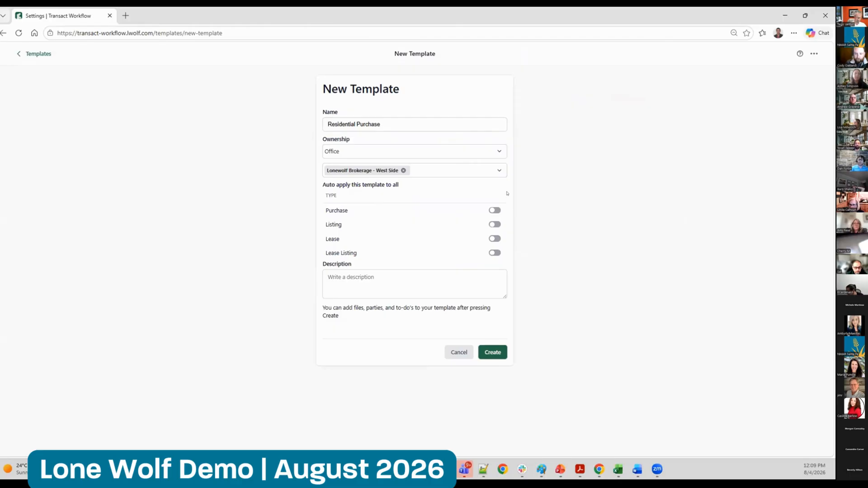
left_click(493, 211)
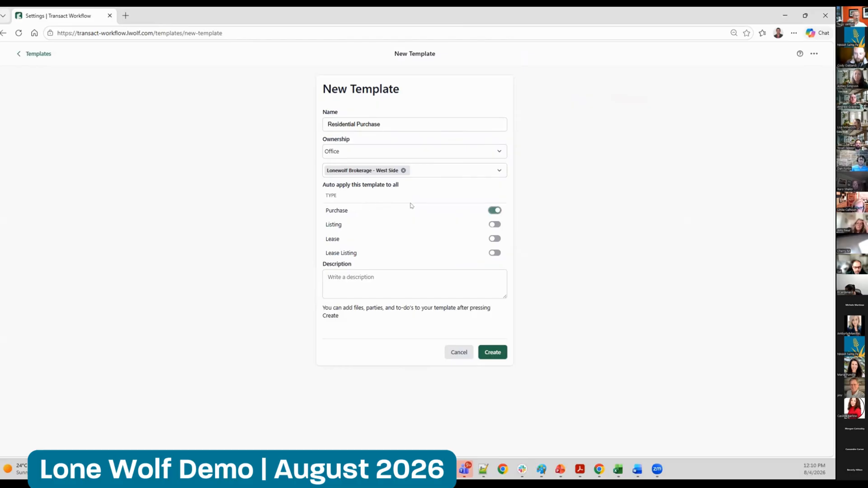
left_click(493, 210)
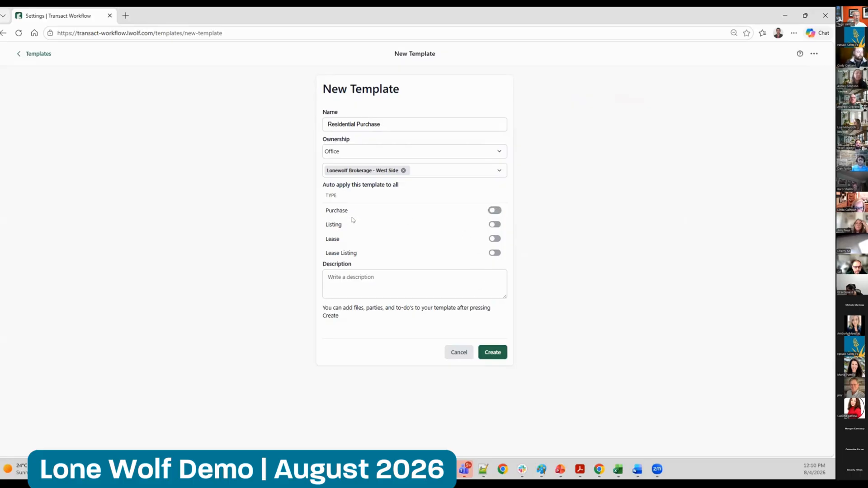
Create the template and add two paperwork folders to it, "Client Docs" and "Offer Docs"
left_click(500, 353)
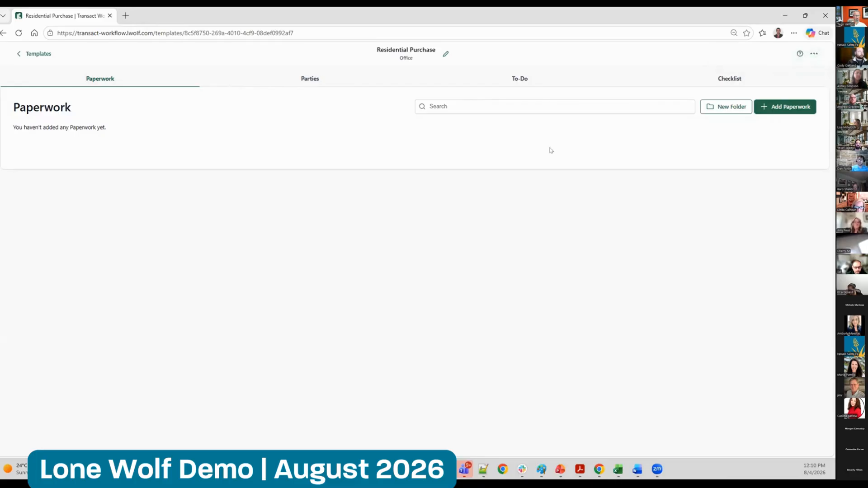
left_click(733, 107)
left_click(383, 251)
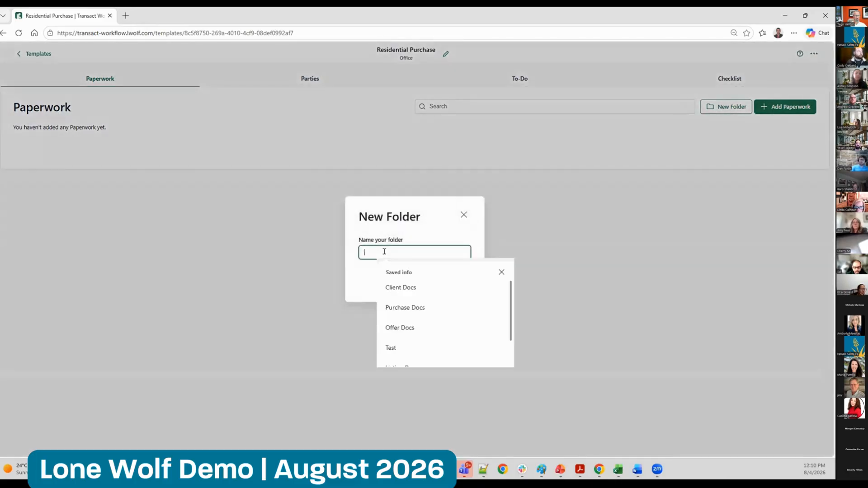
type("Client Doc")
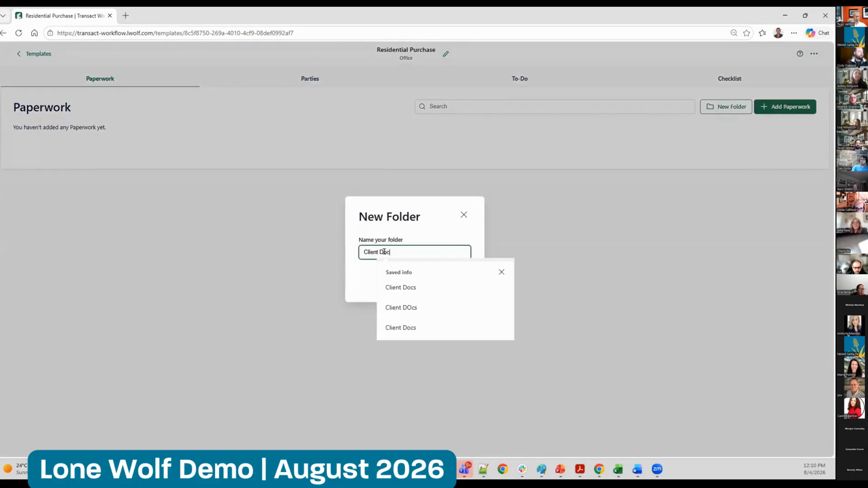
type("s")
key("Return")
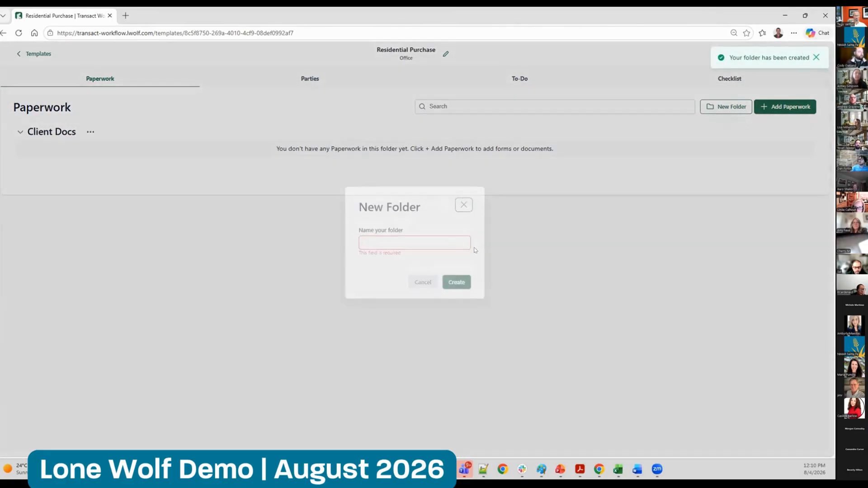
left_click(453, 244)
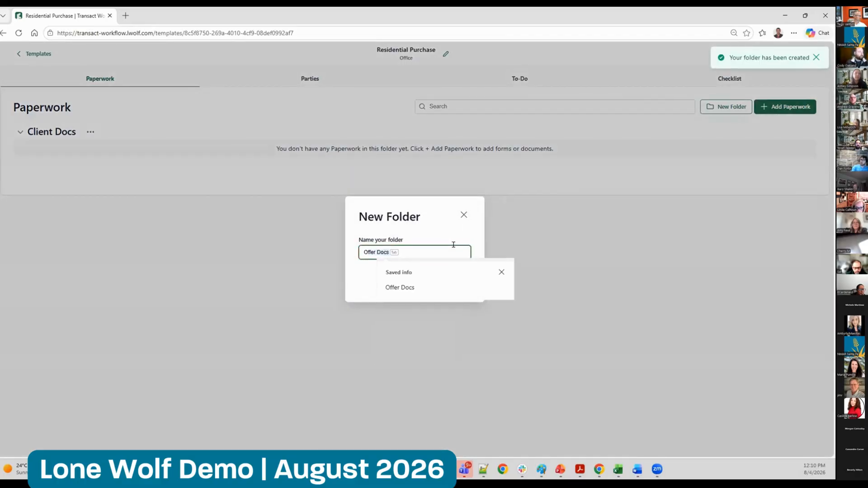
key("Return")
Add the form "Purchase Agreement - Residential Resale - 2026" to Client Docs and move it into the Offer Docs folder
left_click(91, 132)
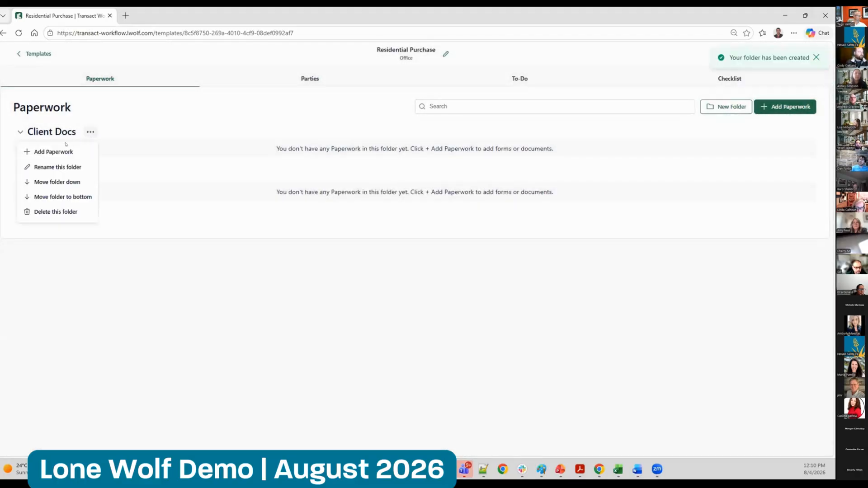
left_click(63, 151)
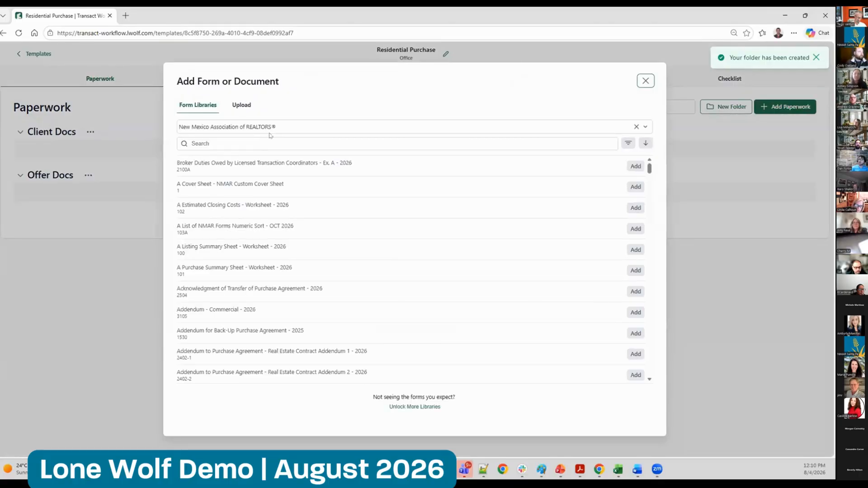
left_click(262, 142)
type("Pu")
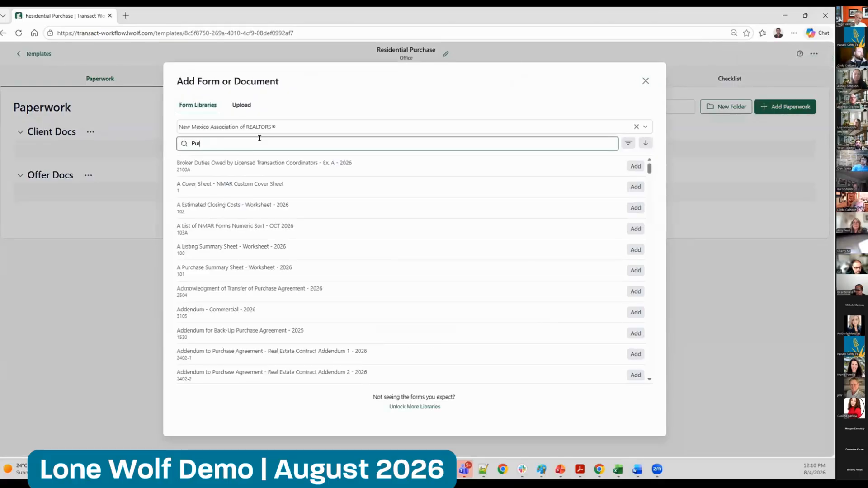
type("rchase agreement")
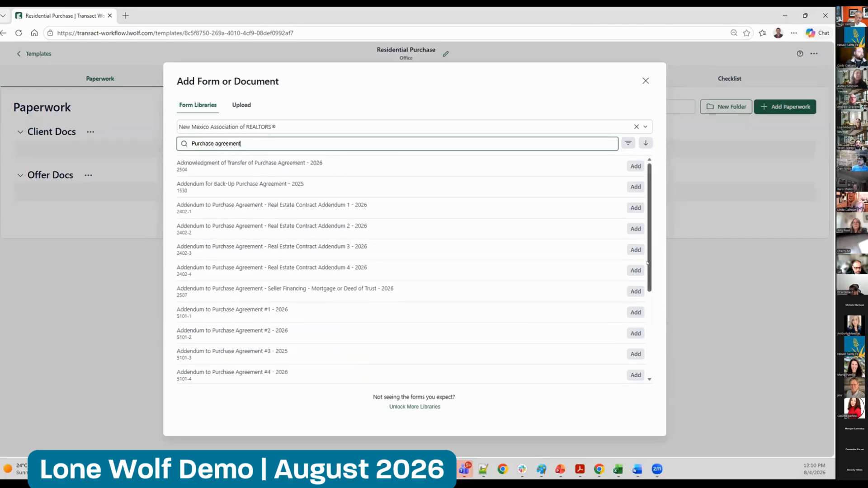
left_click_drag(649, 263, 648, 344)
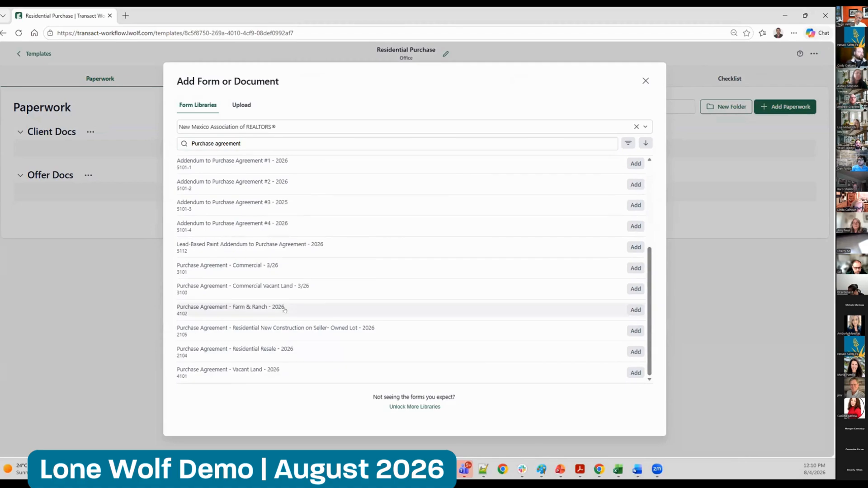
left_click(628, 353)
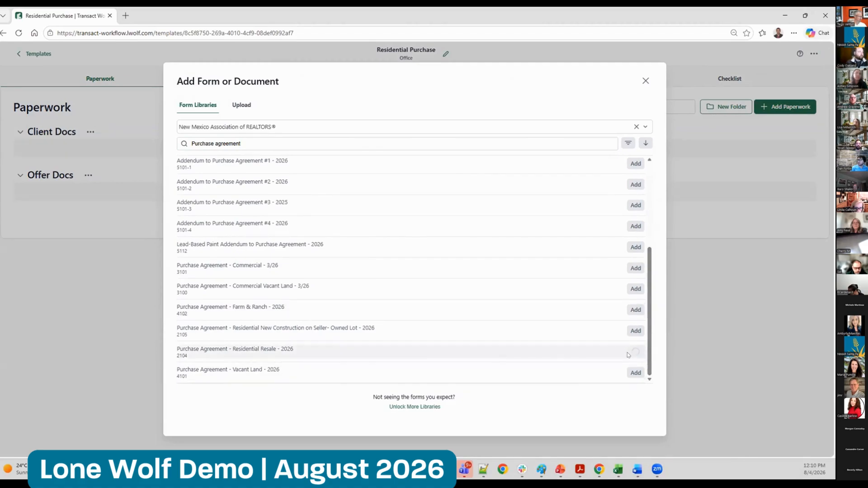
left_click(645, 81)
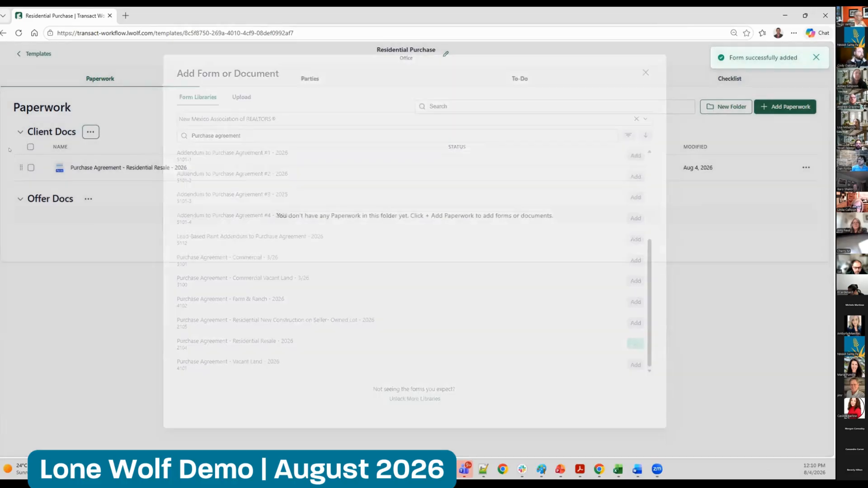
left_click_drag(20, 167, 26, 209)
Search the form library for "Buyer" and add "Buyer Brokerage Agreement - 1/26" to the Client Docs folder
left_click(90, 132)
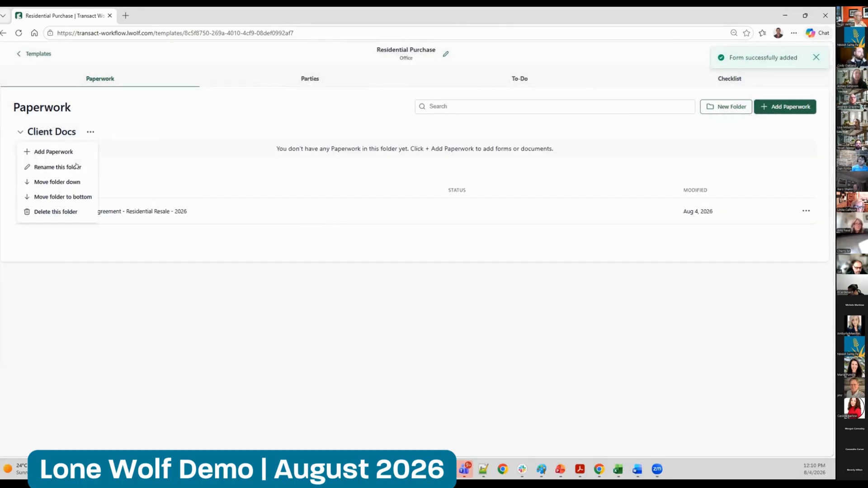
left_click(54, 151)
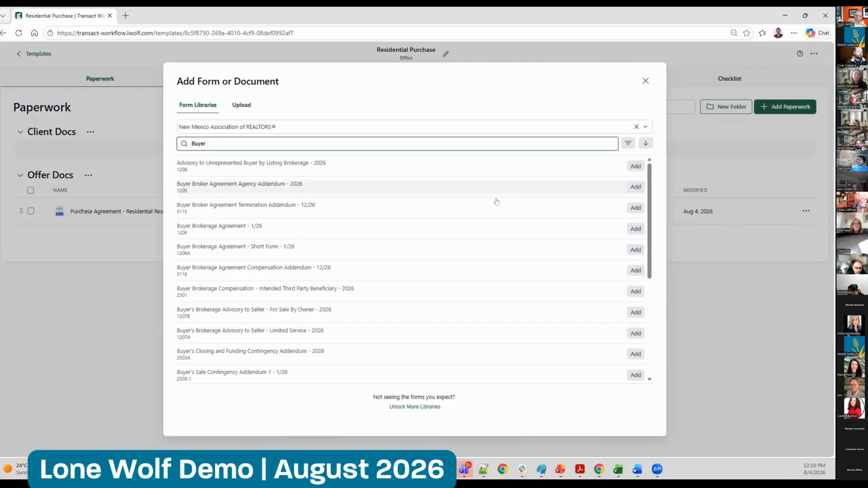
left_click(636, 229)
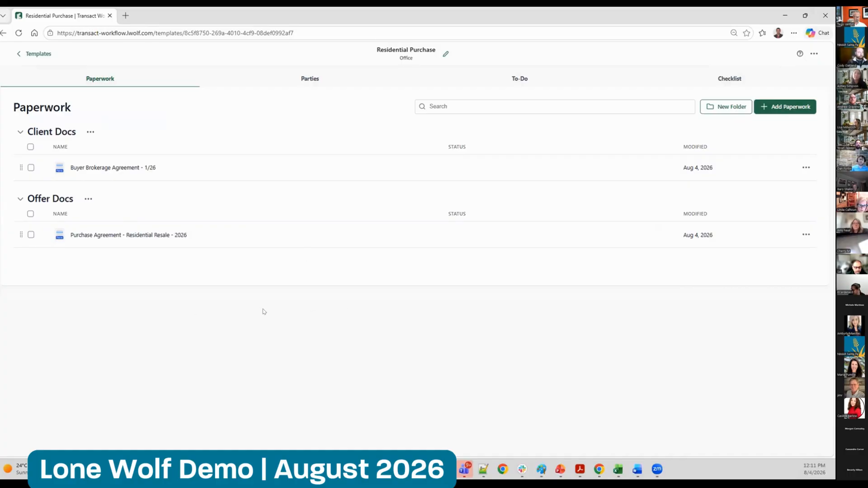
Start a new transaction party on the template and give it the role Title Company
left_click(306, 80)
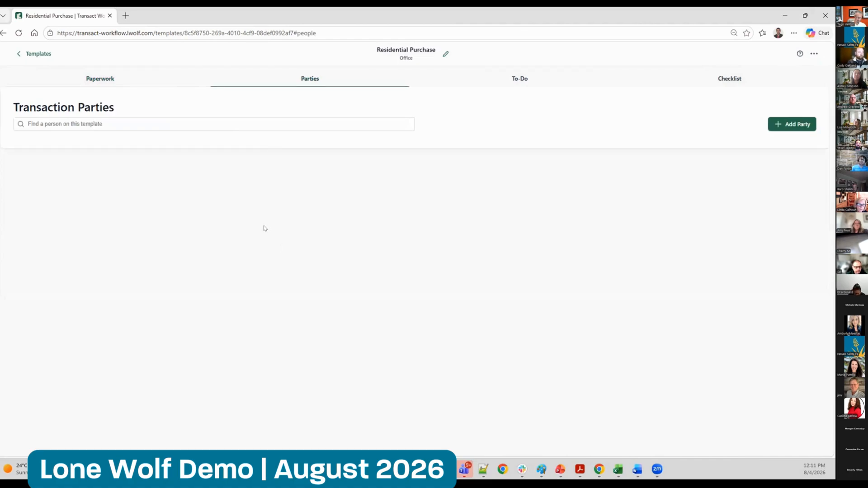
left_click(779, 127)
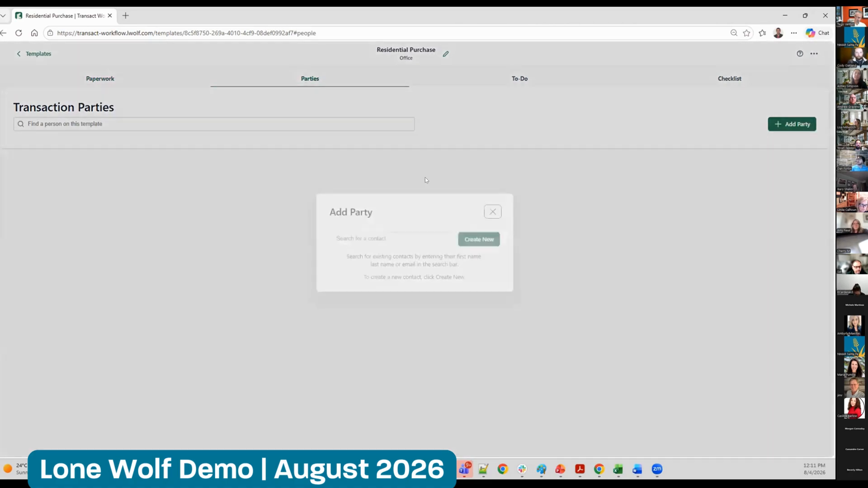
left_click(466, 247)
left_click(95, 137)
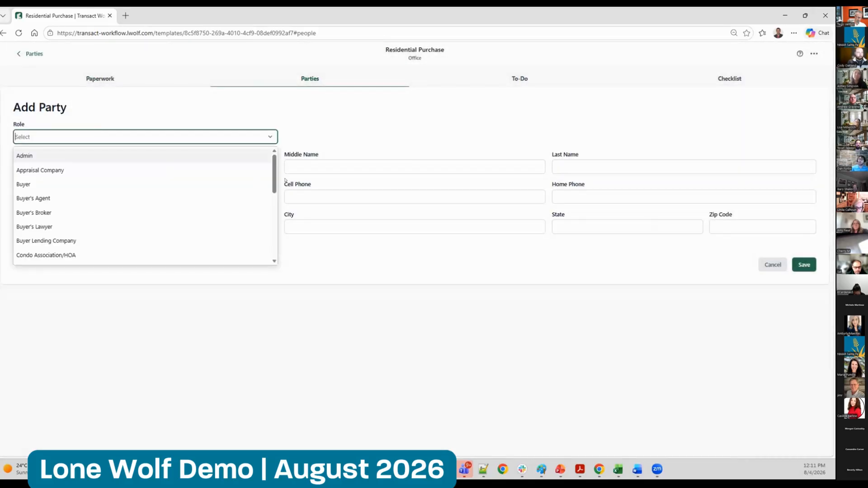
scroll(274, 178, "down", 5)
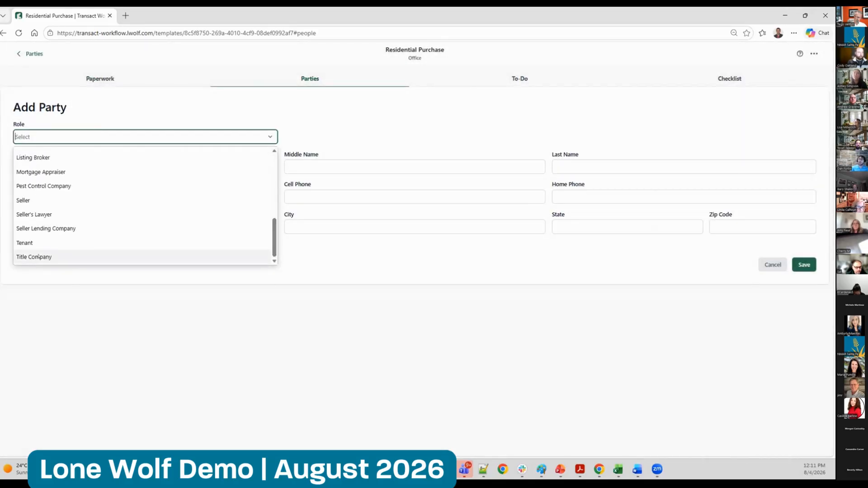
left_click(136, 255)
Enter the party's first and last name, set the company name to "Title Company", and save the party
left_click(154, 166)
type("Terry")
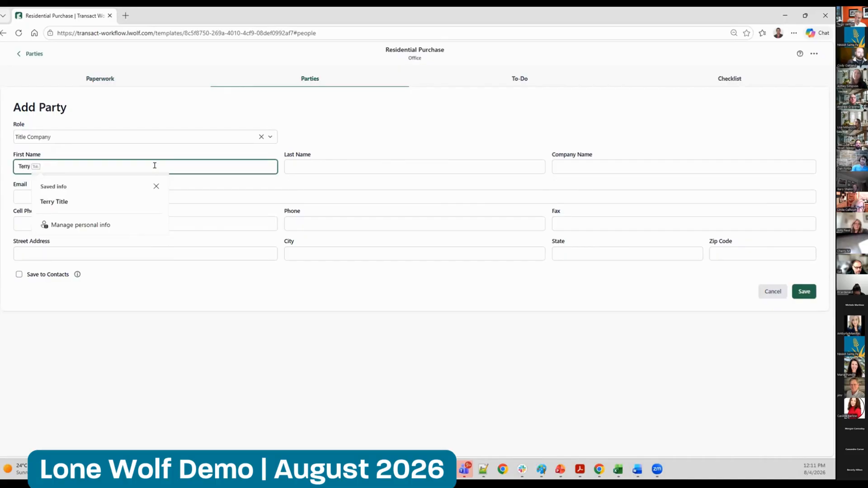
key("Tab")
type("Title")
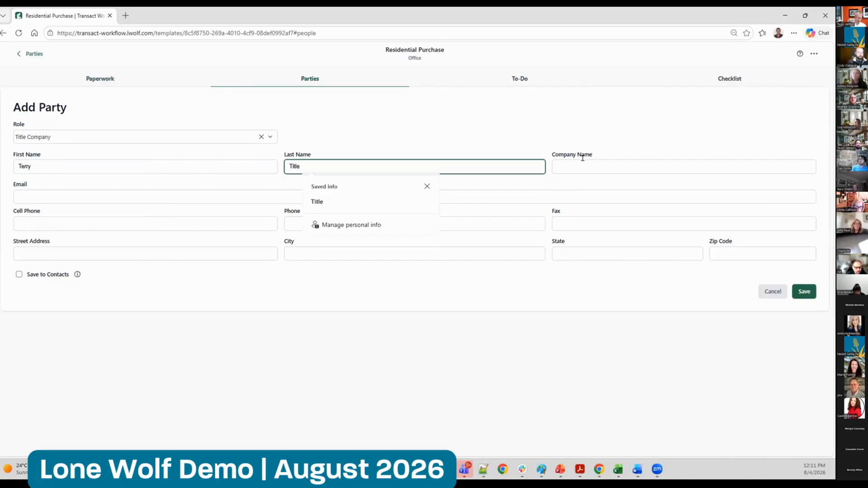
left_click(595, 166)
type("Title Com")
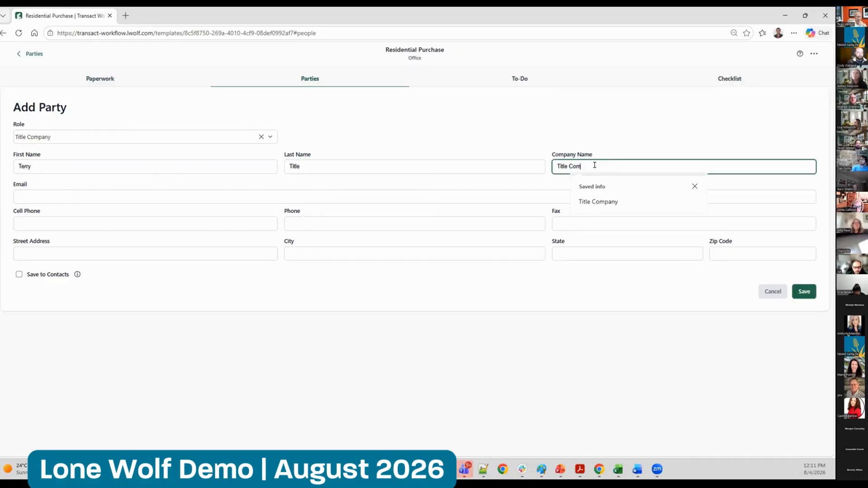
type("panyompany")
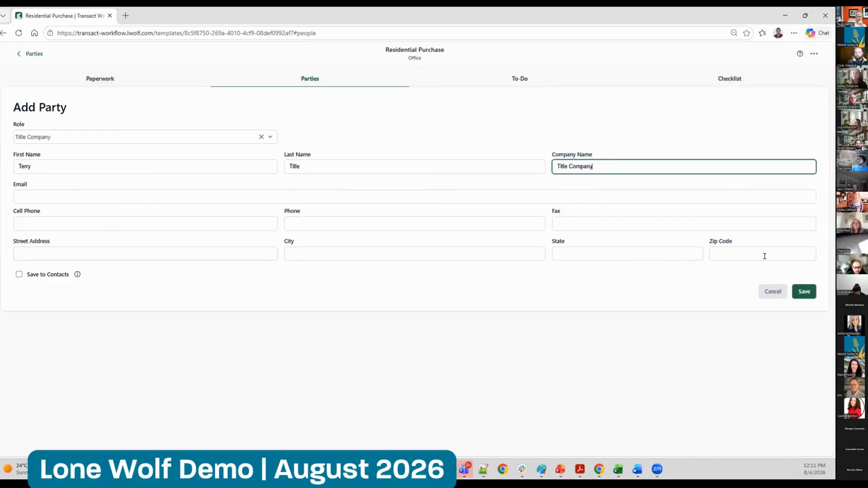
left_click(804, 292)
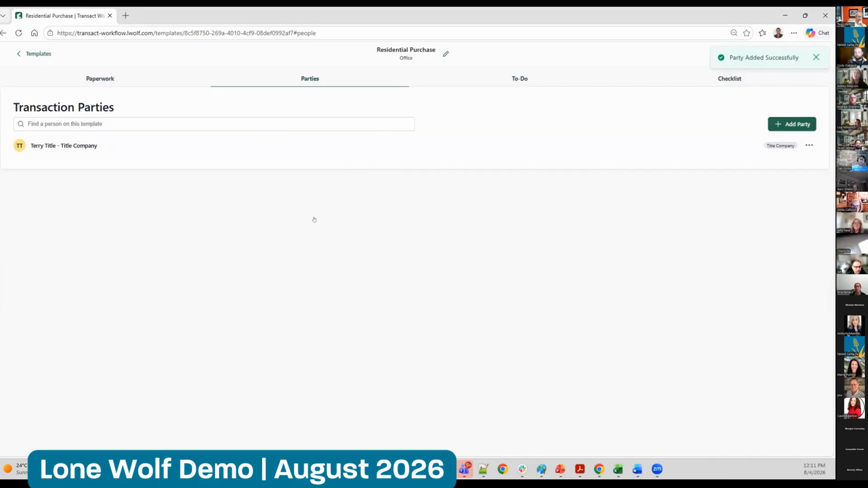
Create a to-do list named "Offer Tasks" on the template
left_click(511, 77)
left_click(795, 107)
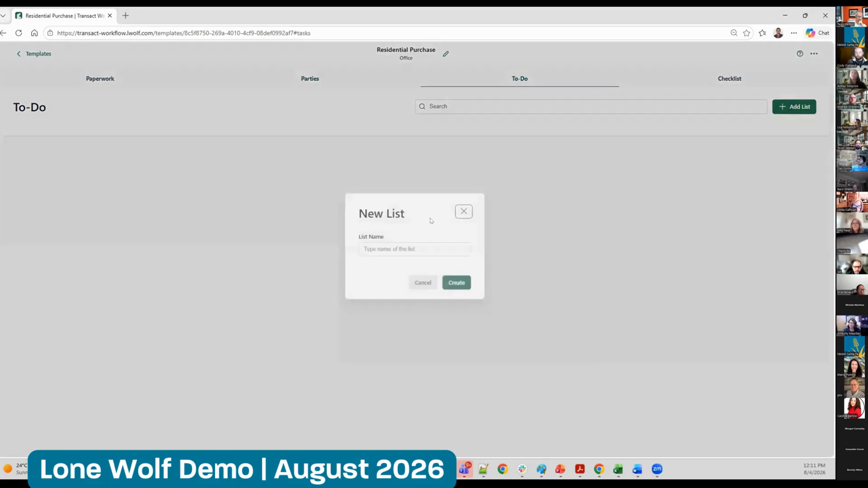
type("Offer Tasks")
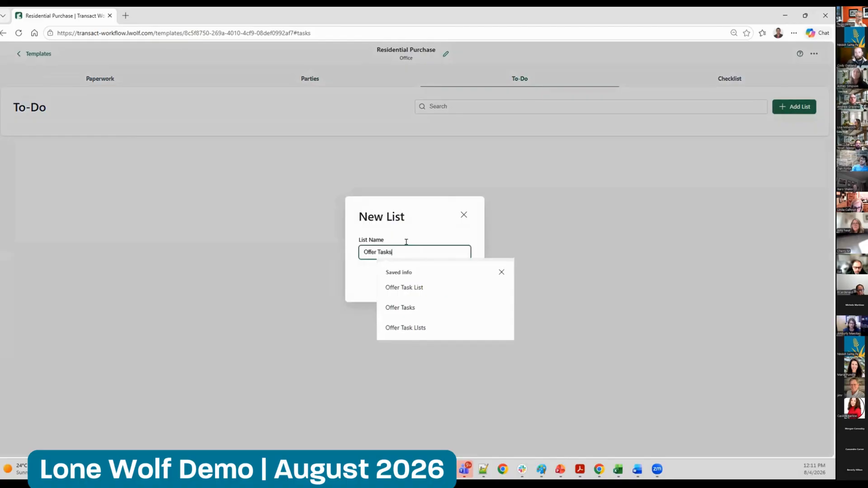
key("Return")
Start a new to-do in the Offer Tasks list titled "Obtain 7-Day Financing"
left_click(35, 146)
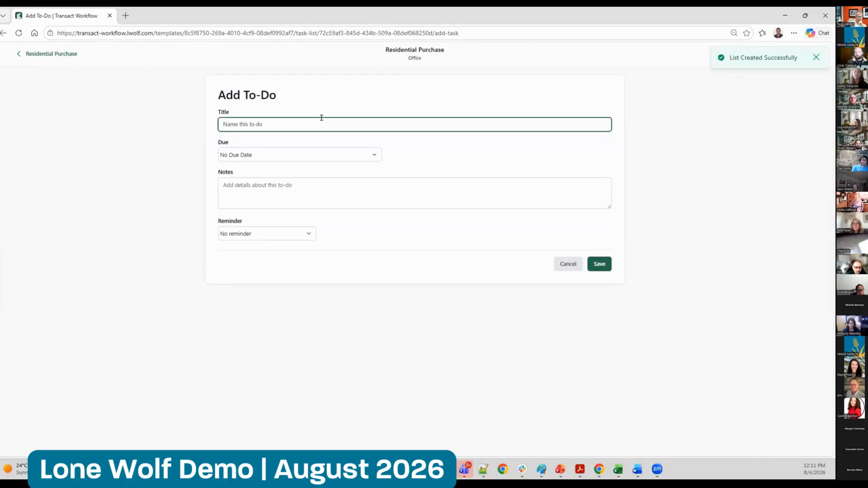
type("Obtain 7-Day Financing")
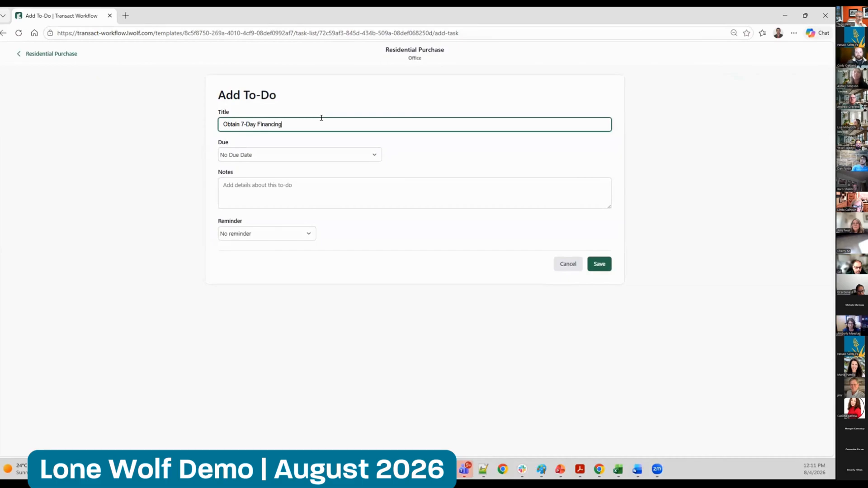
key("Tab")
Make the to-do due relative to a transaction date, 7 days after the Offer Acceptance Date
left_click(300, 153)
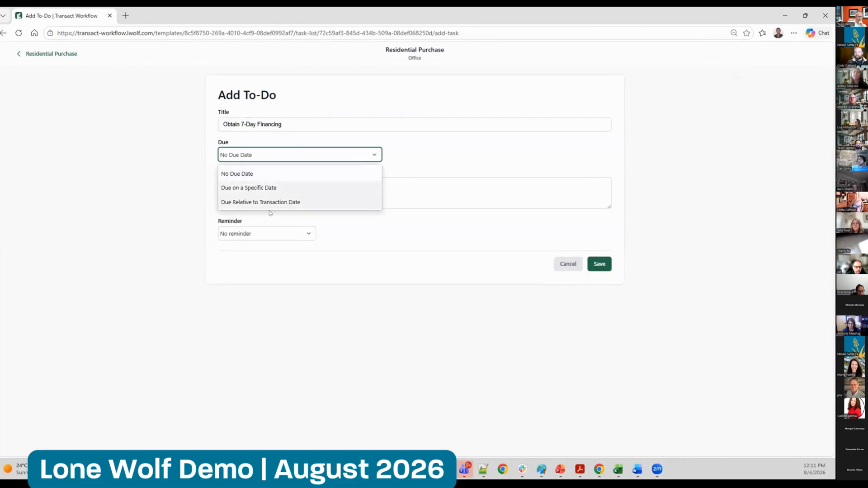
left_click(270, 203)
left_click(291, 178)
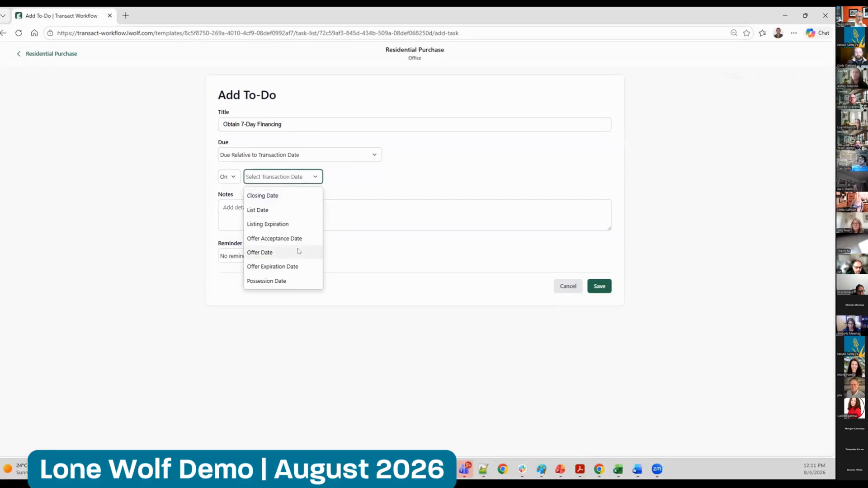
left_click(291, 239)
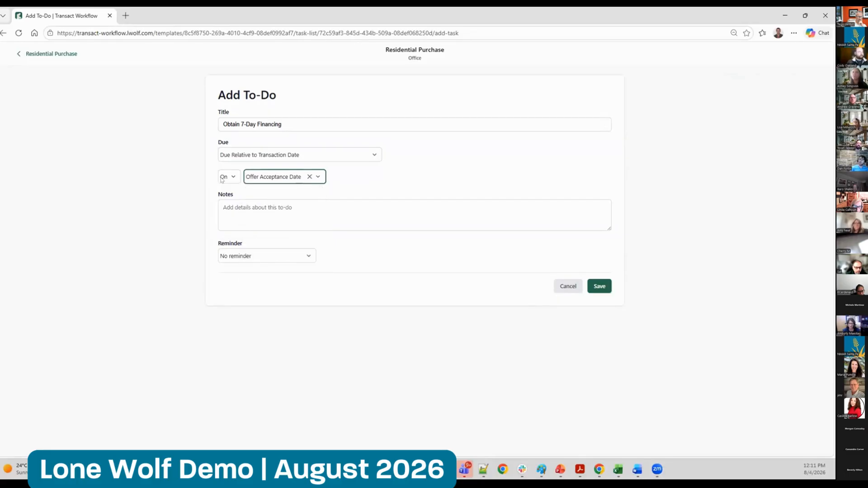
left_click(224, 177)
left_click(228, 223)
left_click(224, 174)
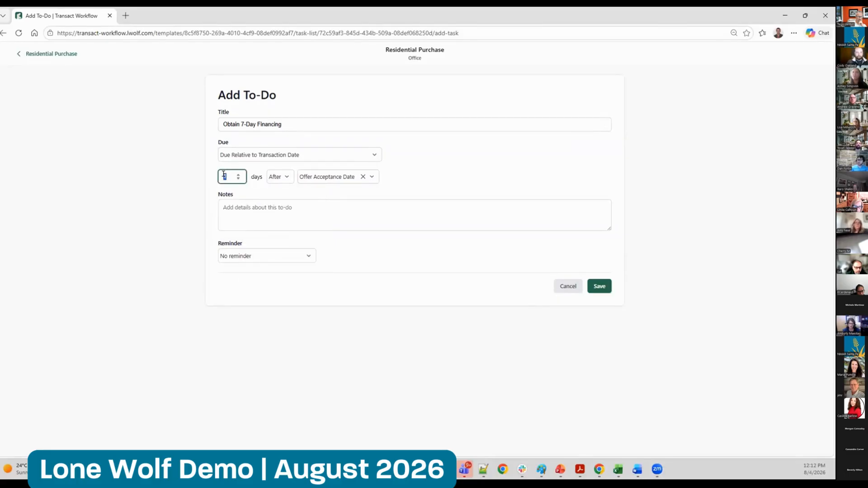
Set the to-do's reminder to 2 days before and save the to-do
left_click(285, 257)
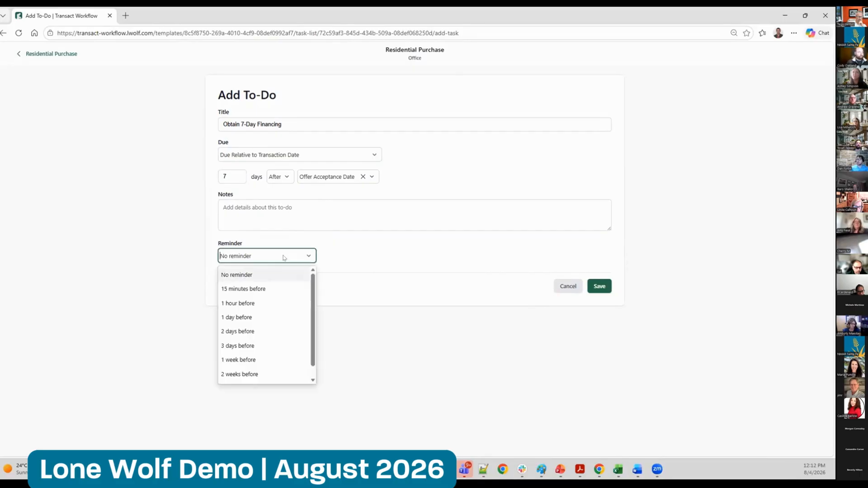
left_click(248, 330)
left_click(599, 286)
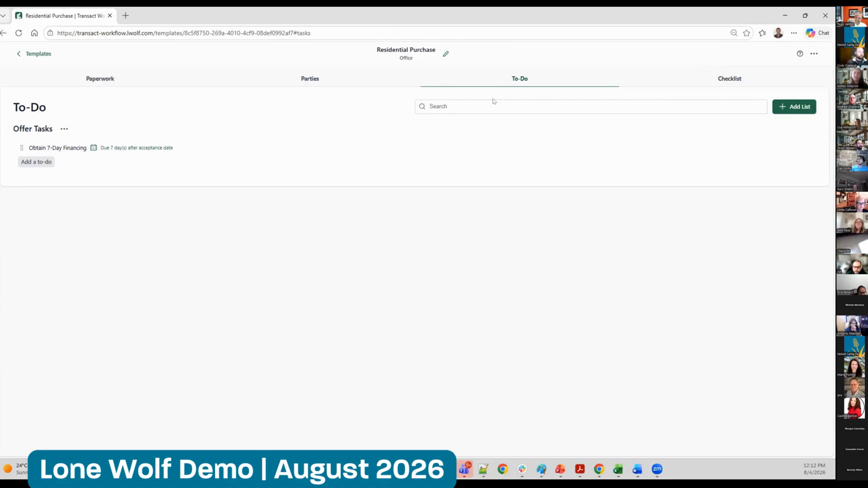
Add the existing "Residential Purchase" checklist to the template
left_click(719, 69)
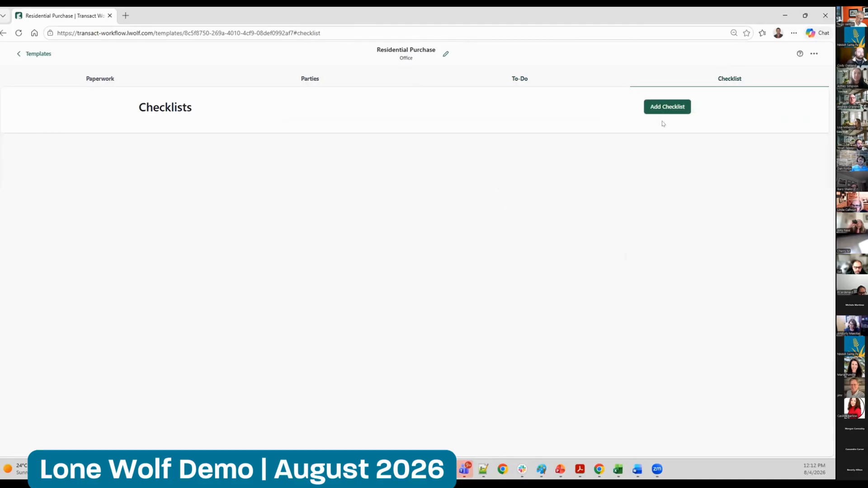
left_click(667, 107)
left_click(404, 248)
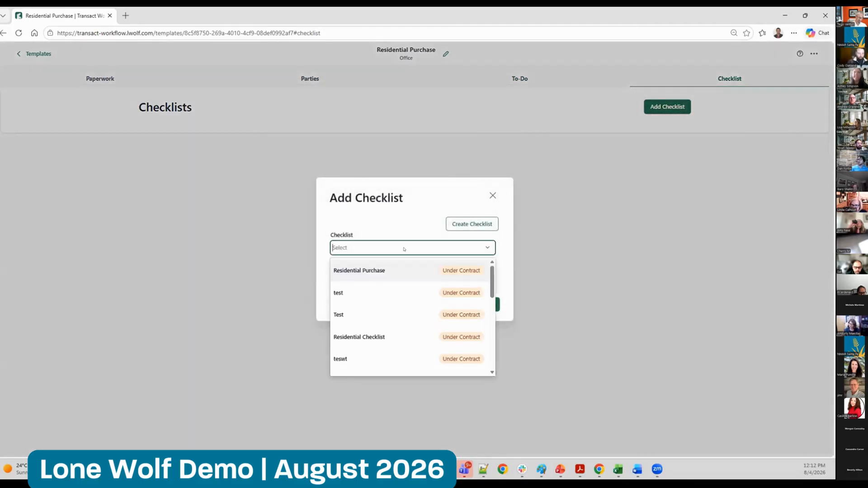
left_click(409, 270)
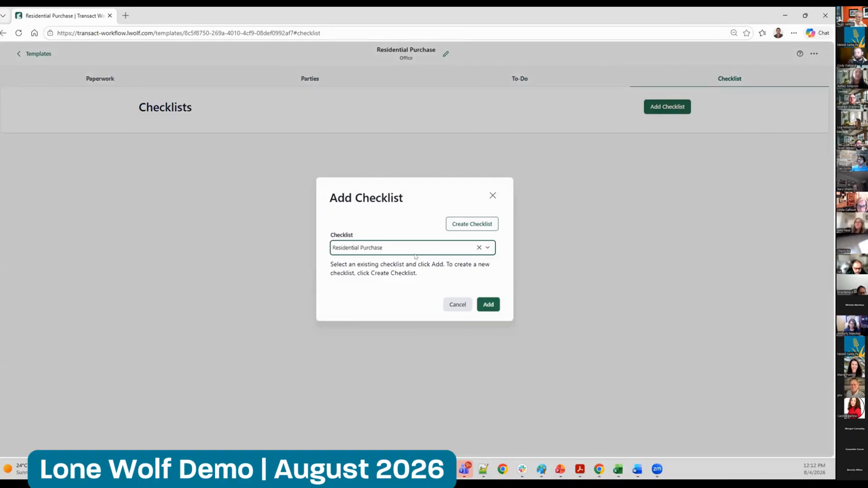
left_click(488, 304)
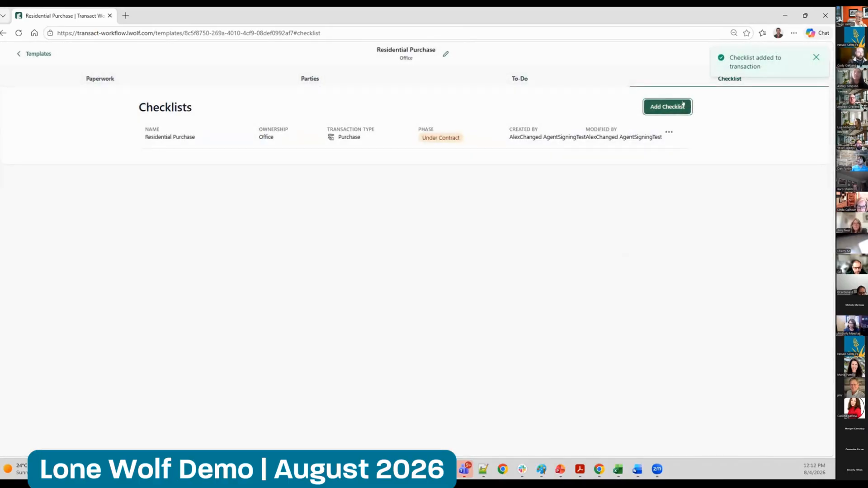
Add the existing "Residential Listing" checklist to the template as a second checklist
left_click(667, 107)
left_click(487, 247)
scroll(486, 319, "down", 1)
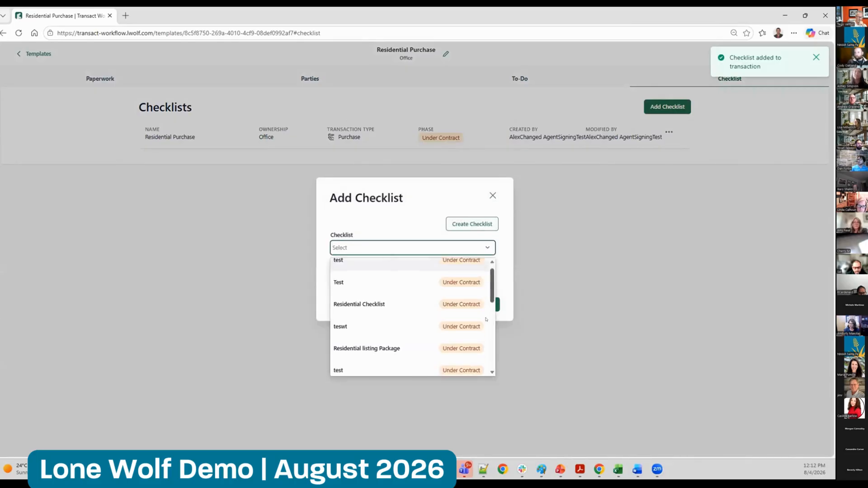
scroll(486, 319, "down", 3)
left_click(470, 361)
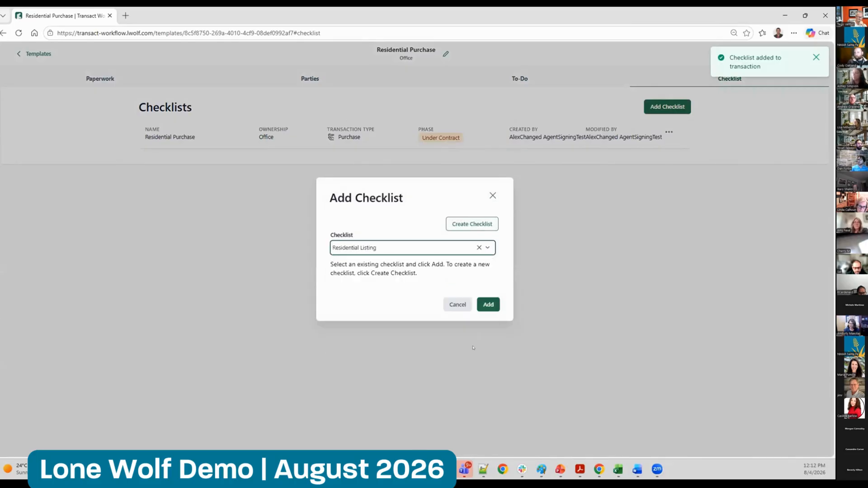
left_click(487, 304)
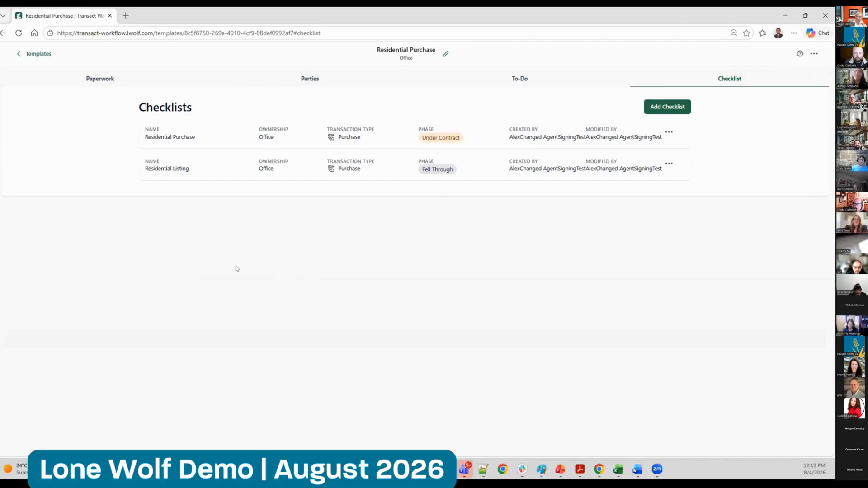
Leave the template, go to the office transactions and start a new transaction
left_click(39, 53)
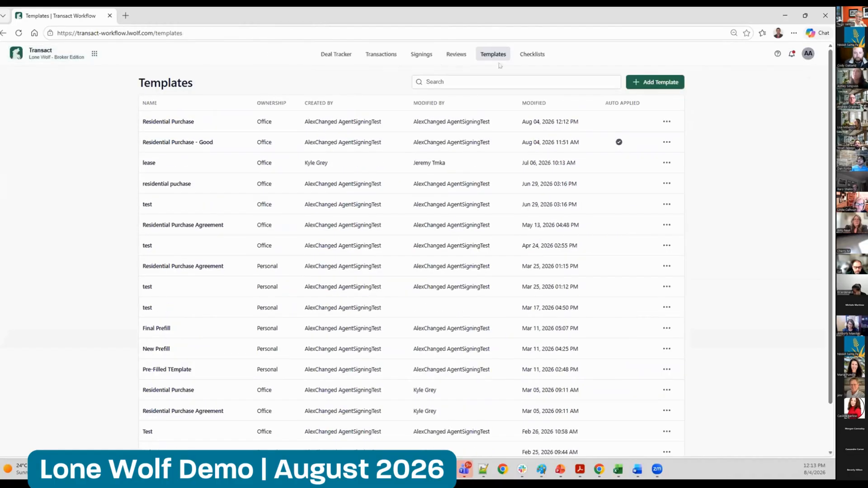
left_click(381, 54)
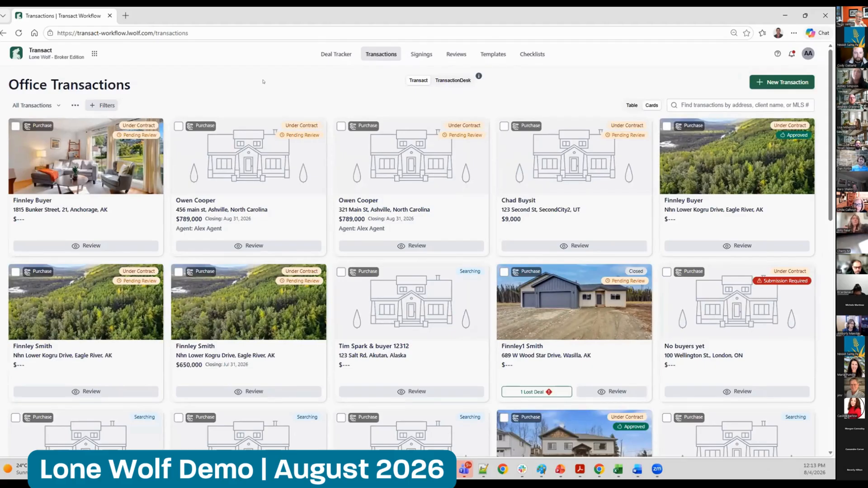
left_click(782, 82)
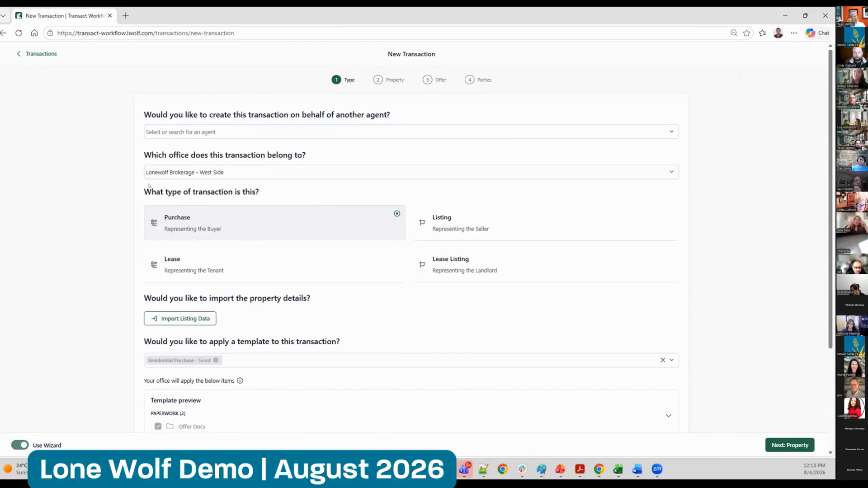
Look through the agents and offices available for the new transaction without changing either selection
left_click(200, 135)
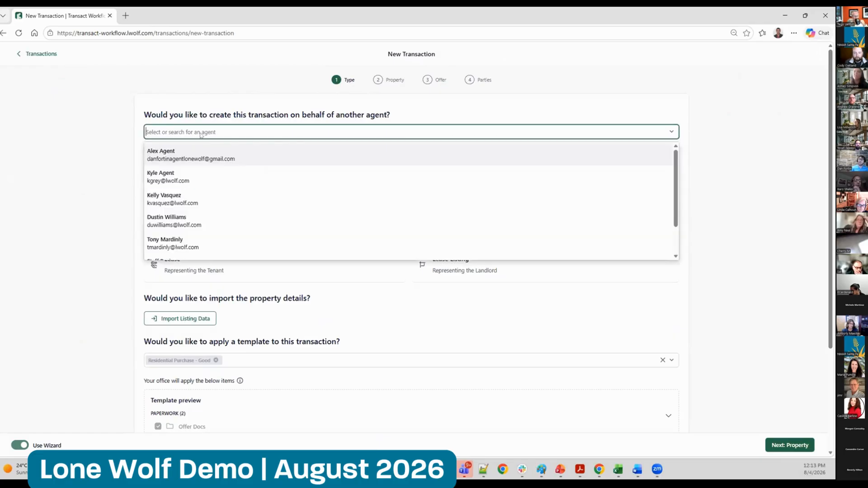
left_click(100, 159)
left_click(201, 172)
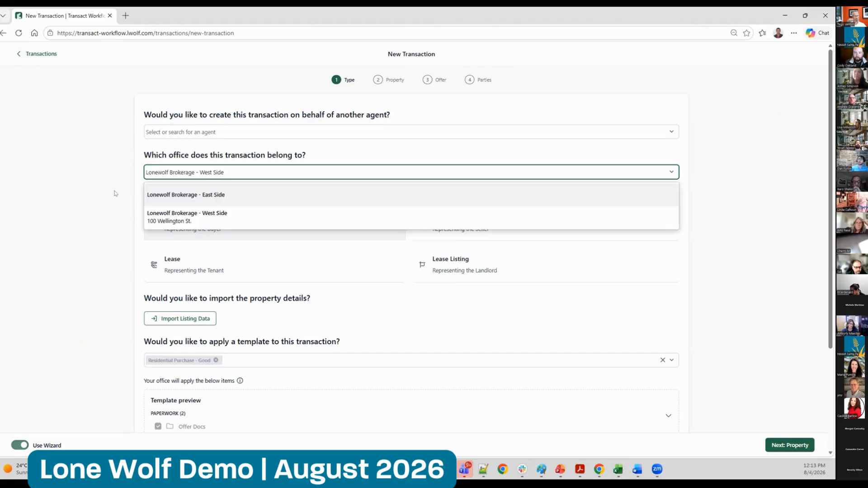
left_click(87, 196)
Examine the automatically applied "Residential Purchase - Good" template and the preview of its paperwork, parties and to-do lists
scroll(824, 200, "down", 1)
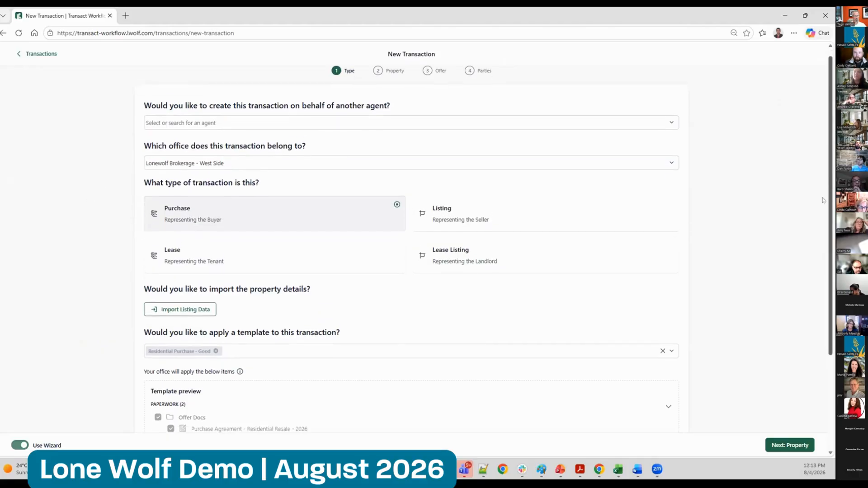
scroll(824, 200, "down", 3)
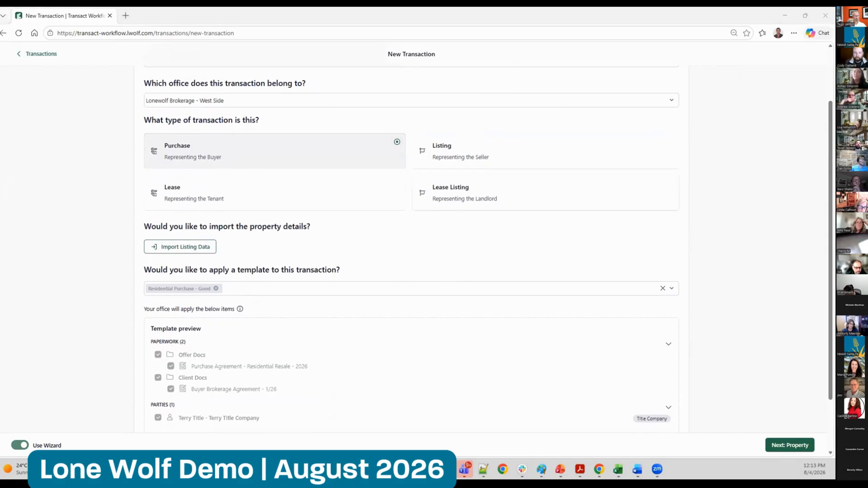
mouse_move(185, 290)
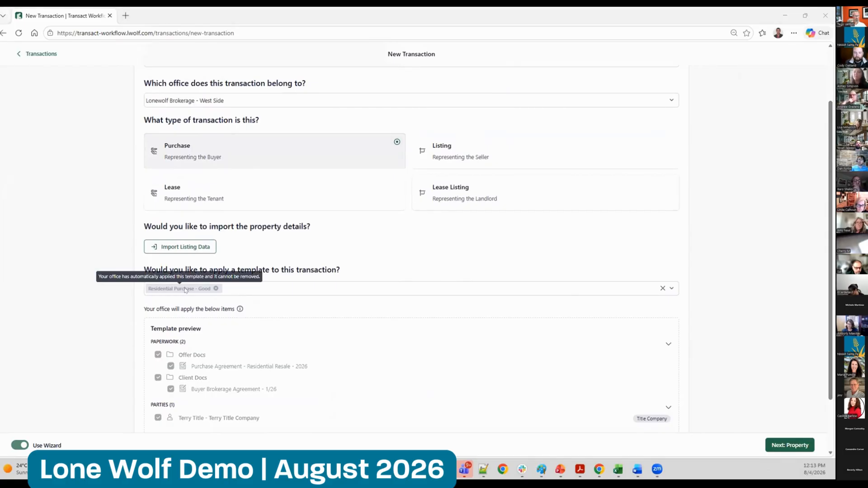
scroll(824, 261, "down", 2)
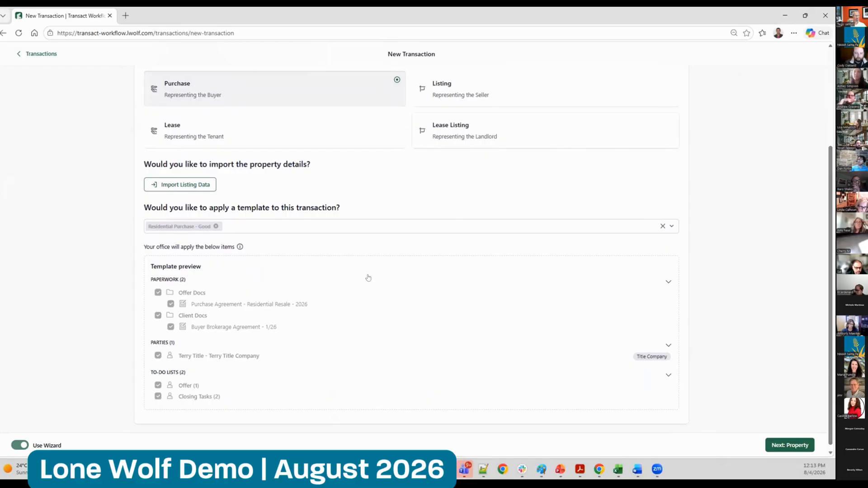
Try applying the "Personal Template" alongside the office template, toggling its Residential Resale Real Estate Purchase Contract in the preview
left_click(360, 227)
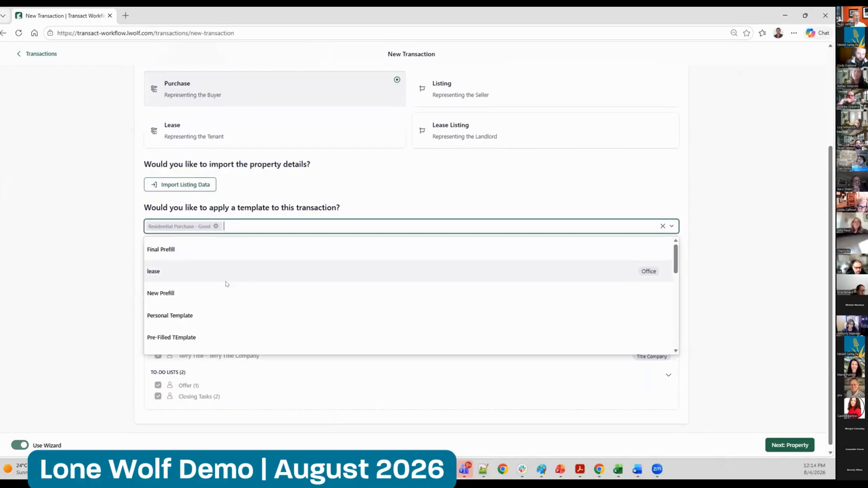
left_click(204, 315)
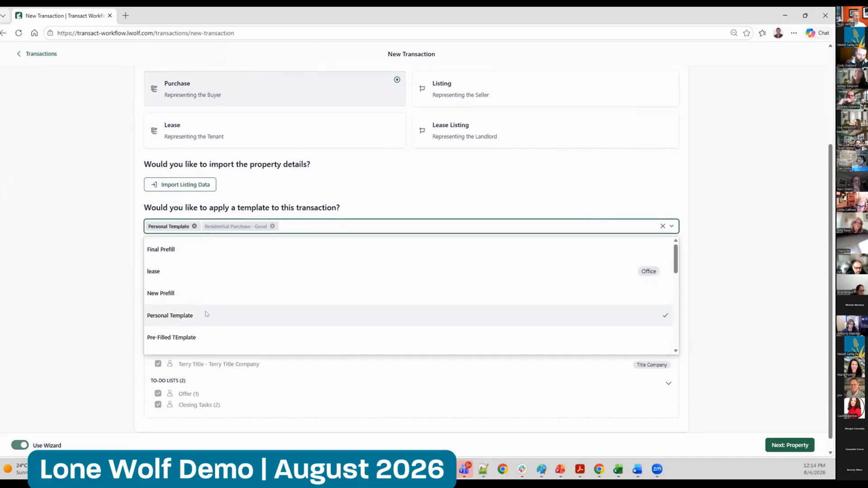
left_click(803, 298)
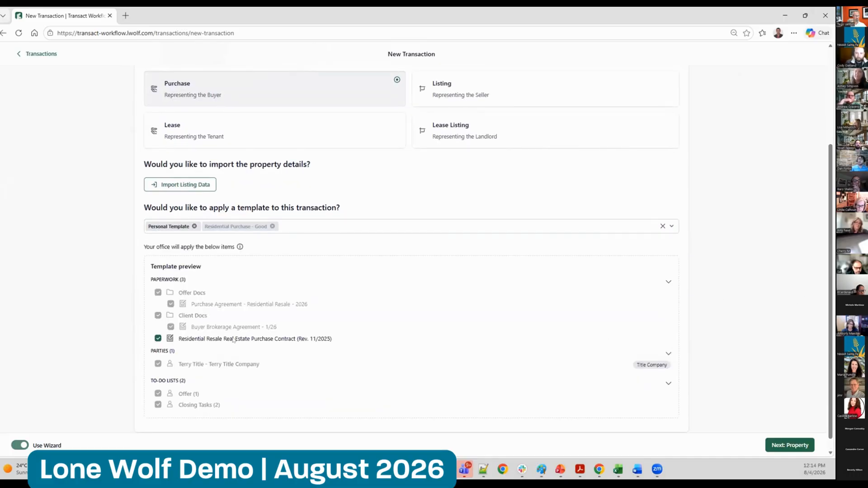
left_click(158, 338)
left_click(158, 339)
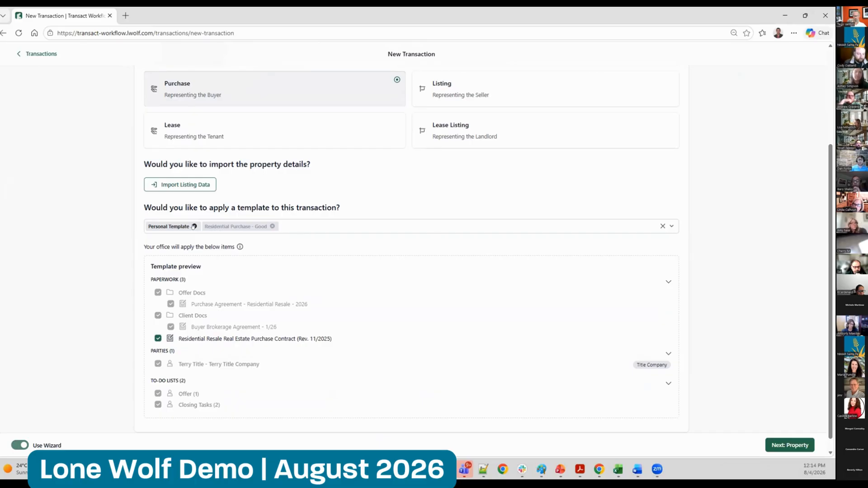
left_click(158, 339)
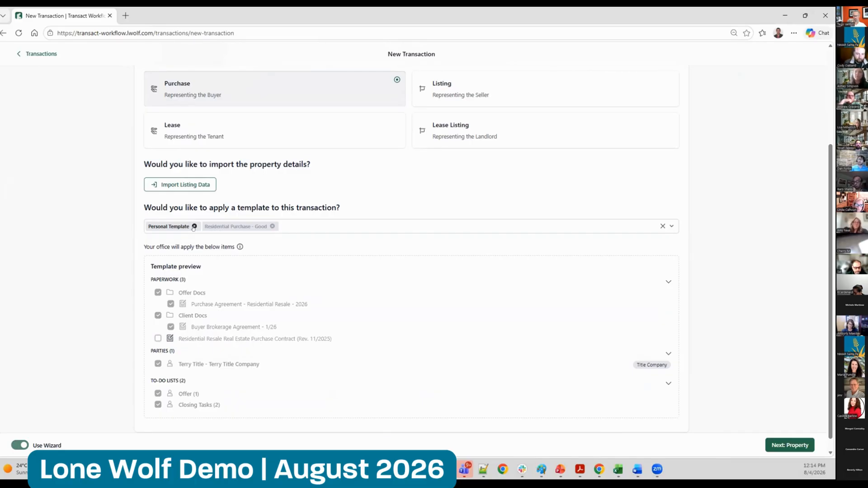
left_click(194, 226)
left_click(139, 245)
scroll(272, 256, "up", 3)
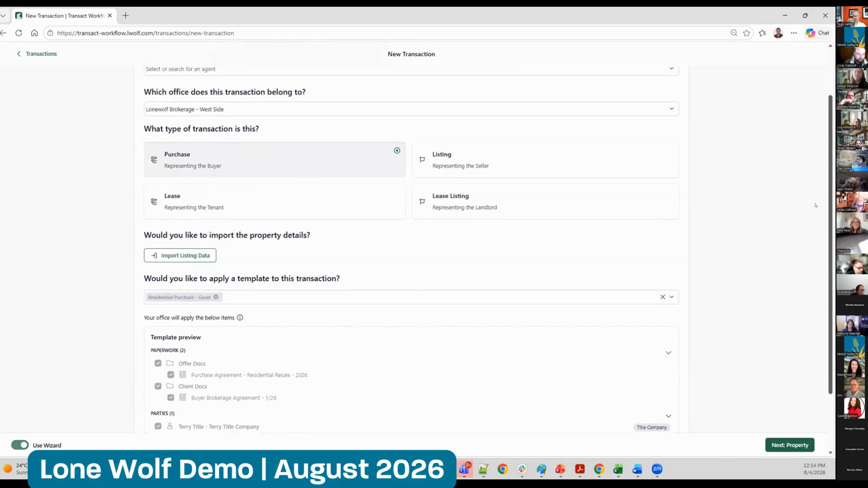
left_click(180, 289)
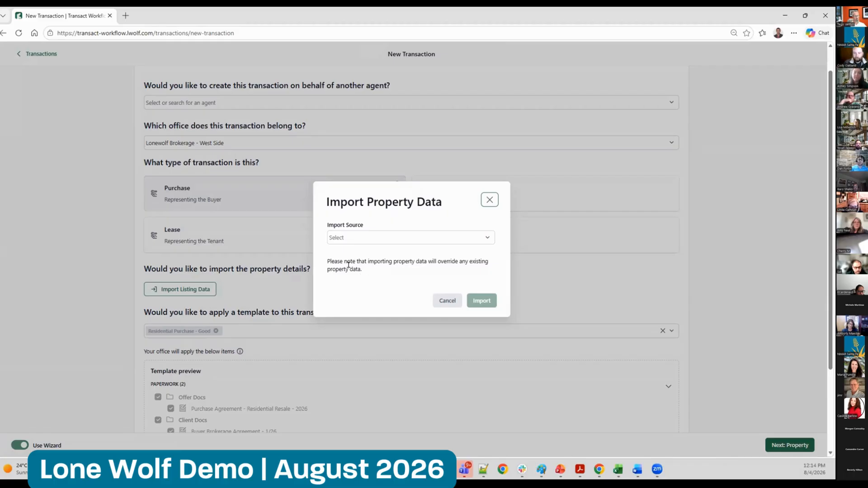
left_click(367, 238)
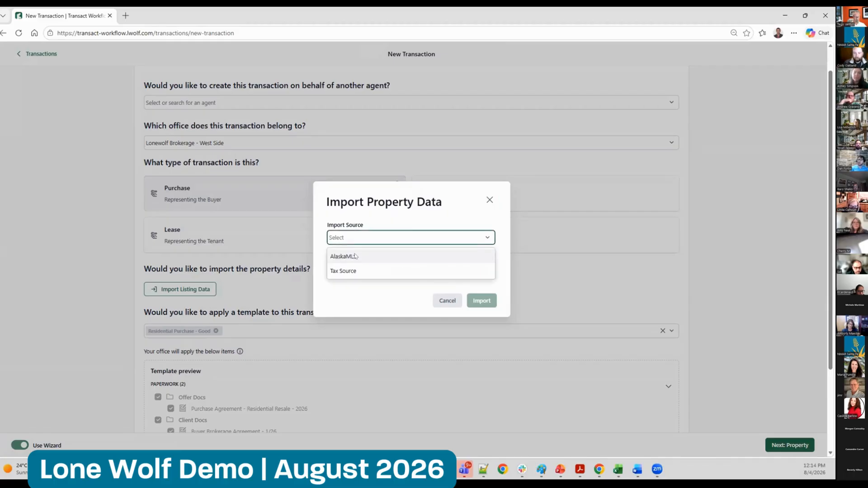
left_click(355, 256)
left_click(344, 254)
type("26-7590")
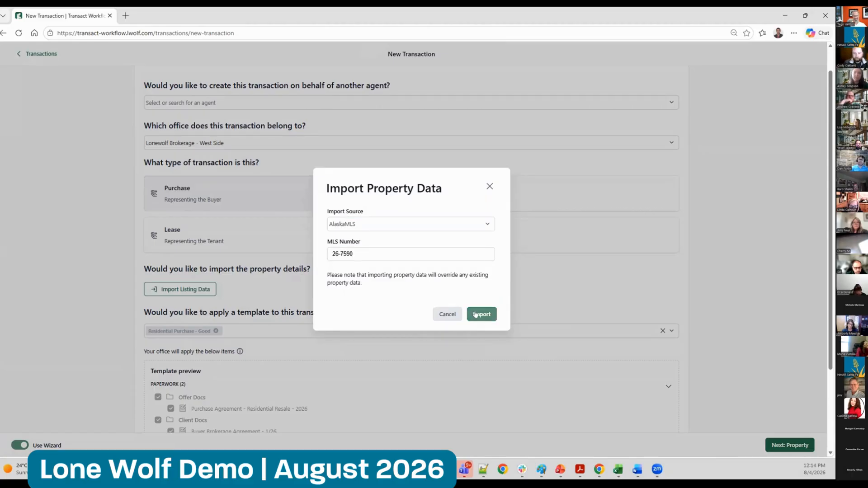
left_click(477, 314)
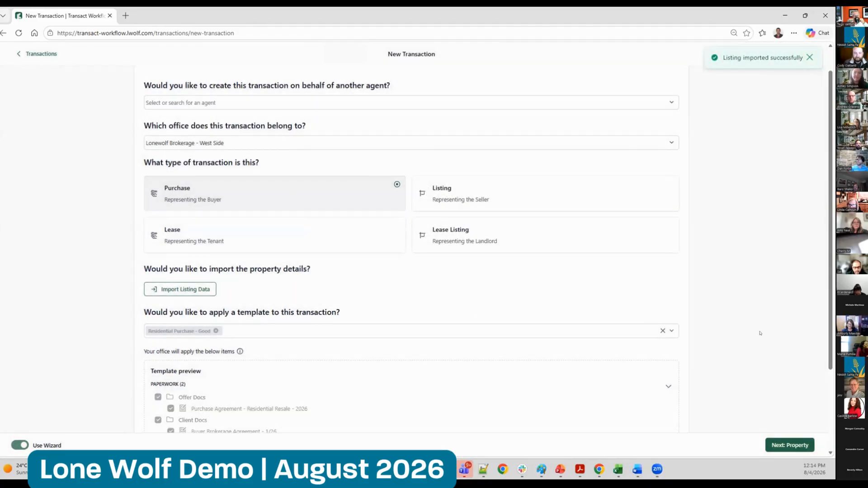
Review the imported property address and listing information, and continue to the offer stage
left_click(788, 445)
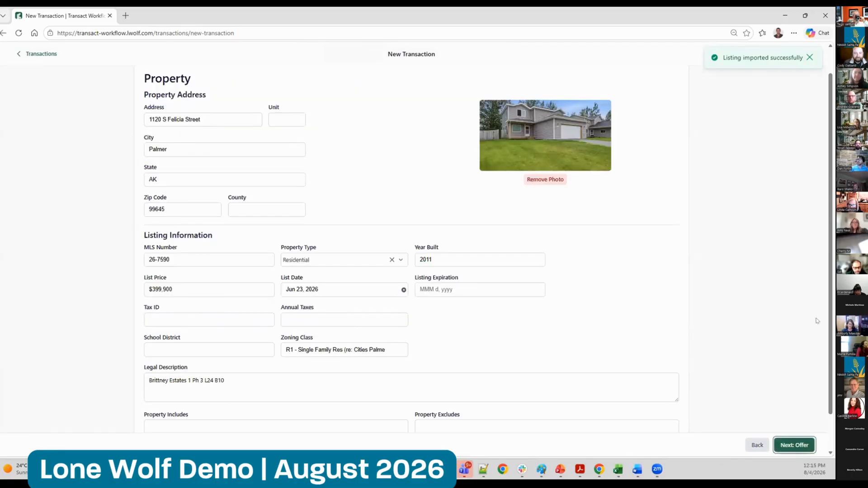
scroll(823, 303, "up", 1)
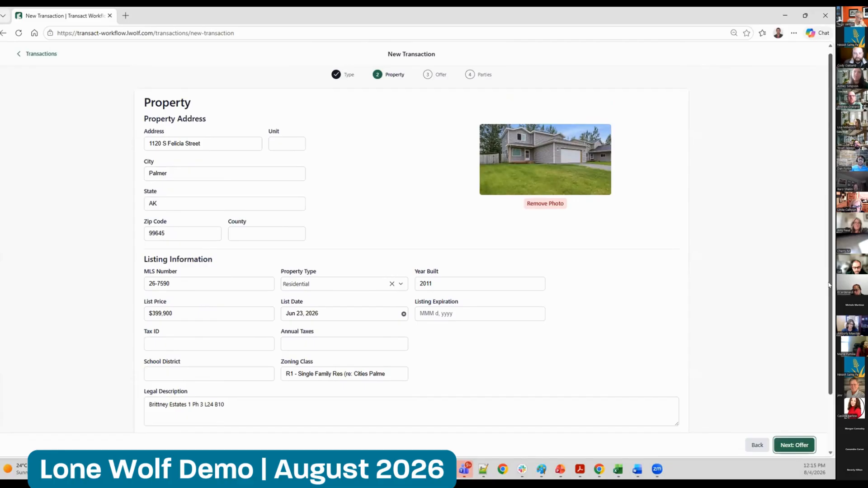
scroll(825, 304, "down", 1)
scroll(825, 304, "down", 1)
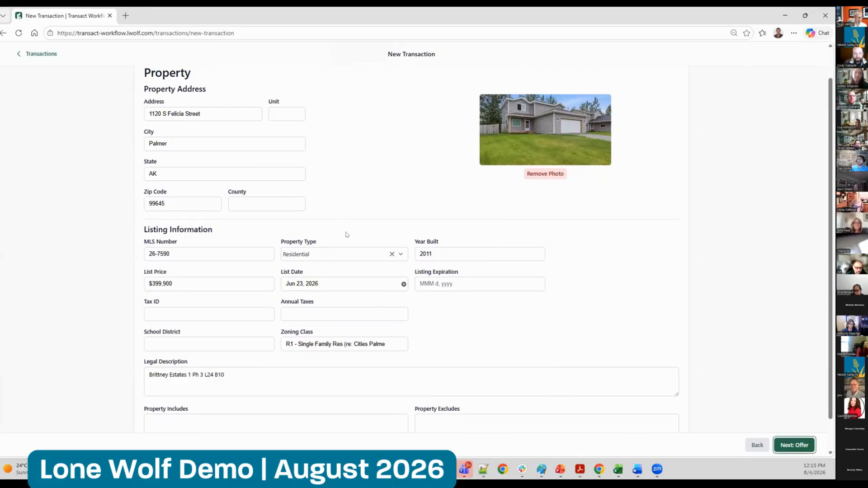
left_click_drag(370, 238, 783, 249)
left_click(784, 248)
scroll(816, 263, "down", 2)
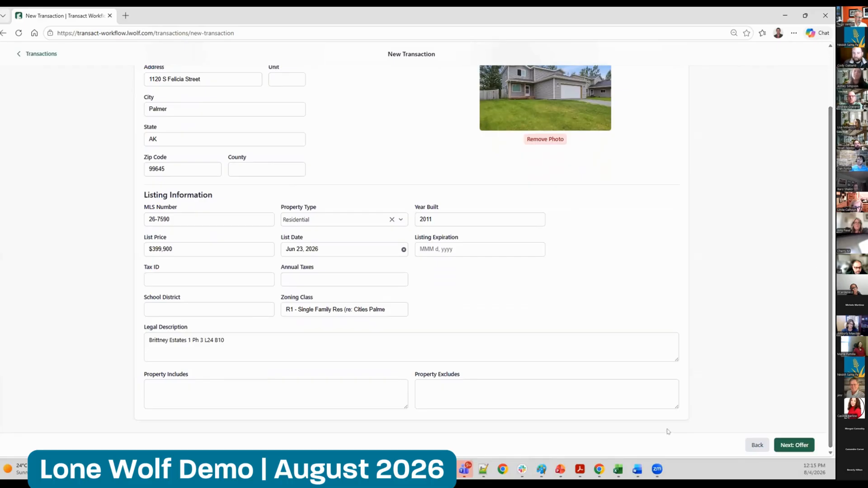
left_click(790, 445)
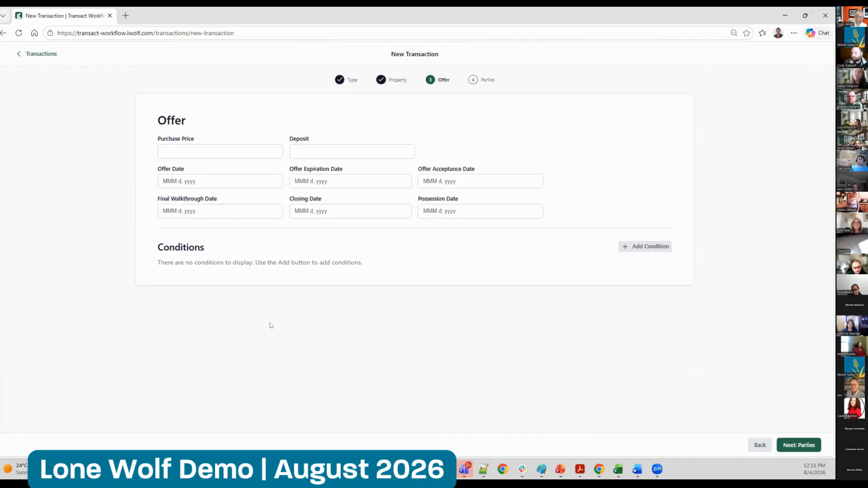
Set the closing date to Aug 31, 2026, the purchase price to $65,000.00 and the deposit to $10,000
left_click(335, 210)
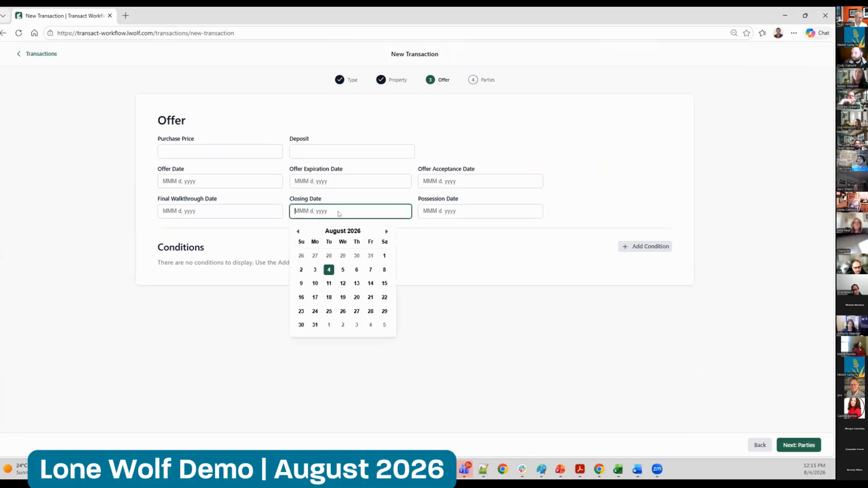
left_click(315, 325)
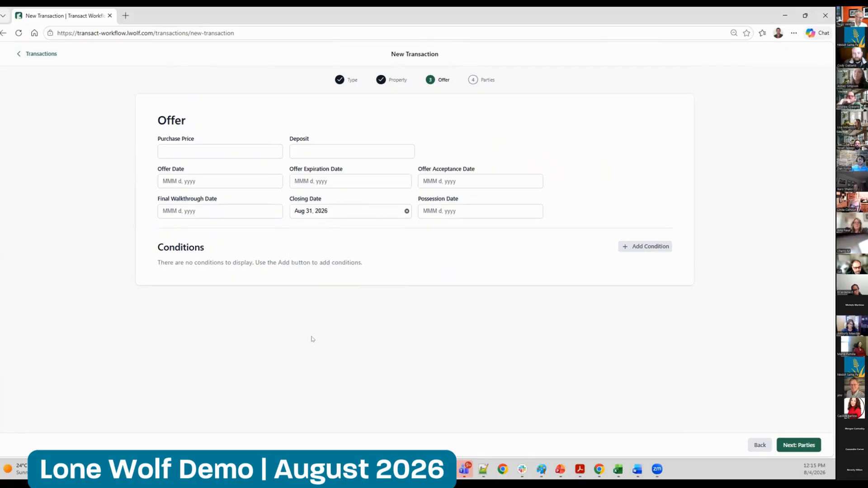
left_click(197, 151)
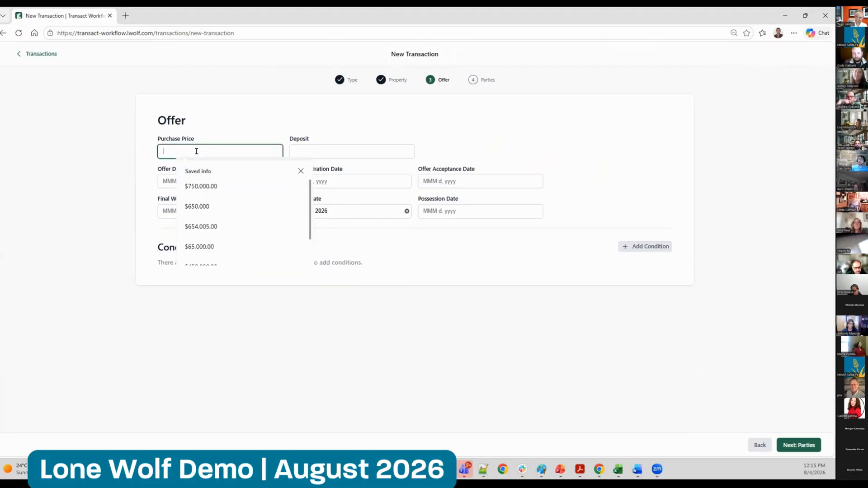
type("$65,000.00")
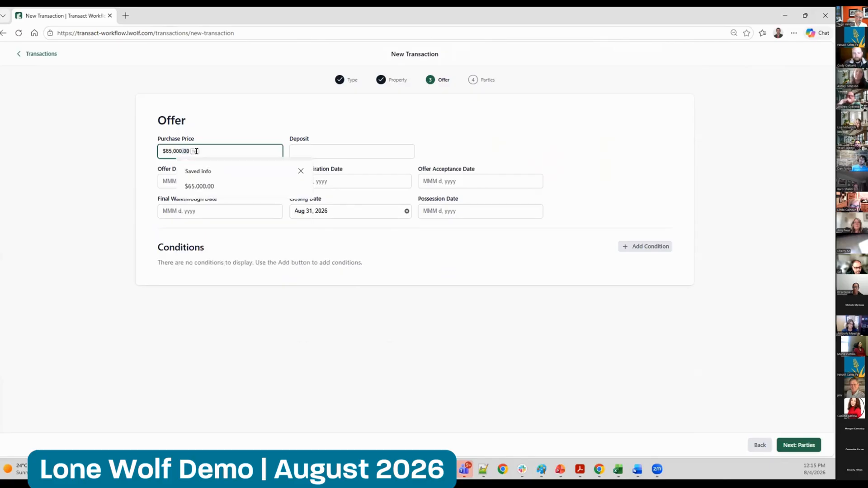
key("Tab")
type("$10,000")
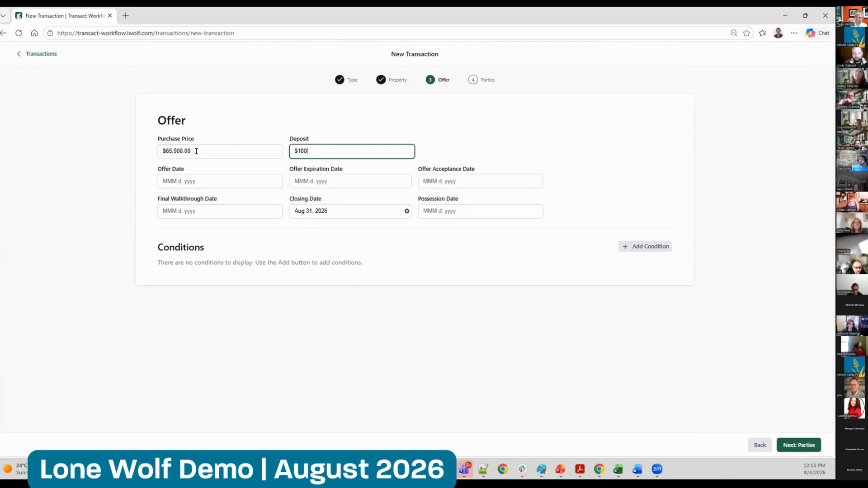
Set the offer date, offer expiration date and offer acceptance date all to Aug 4, 2026
left_click(190, 182)
left_click(197, 240)
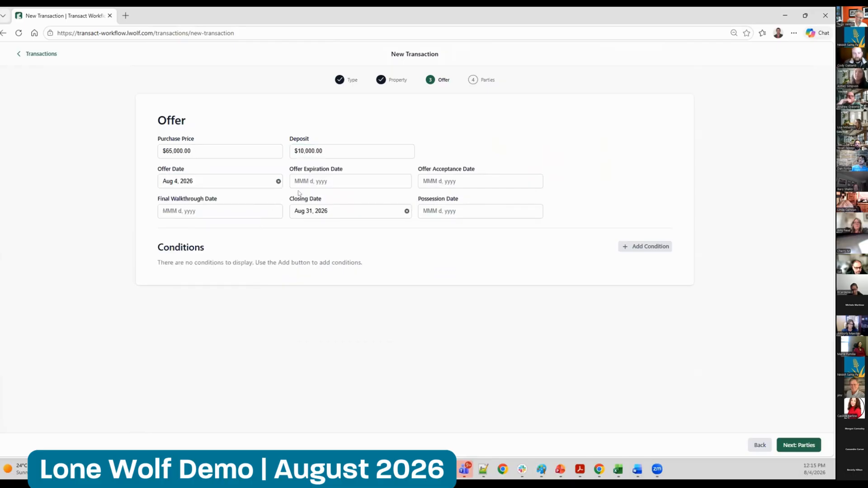
left_click(316, 181)
left_click(334, 241)
left_click(491, 179)
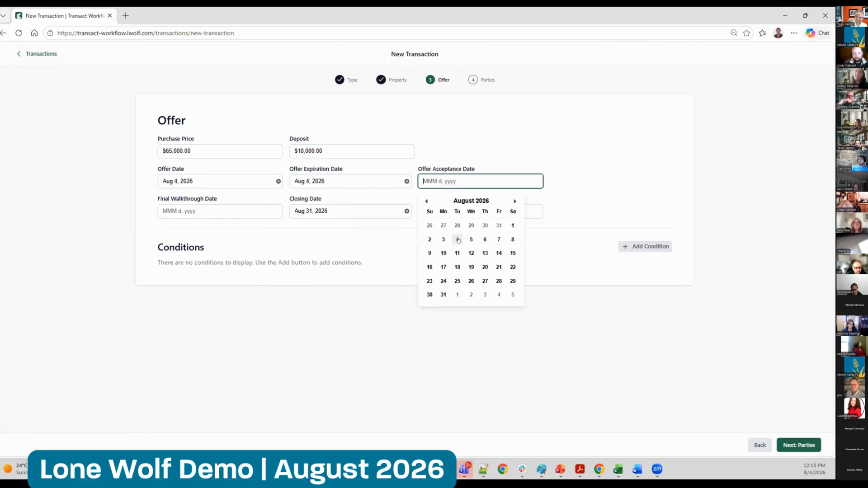
left_click(457, 240)
Set final walkthrough to Aug 30, 2026 and possession to Aug 31, 2026, and continue to the parties stage
left_click(174, 208)
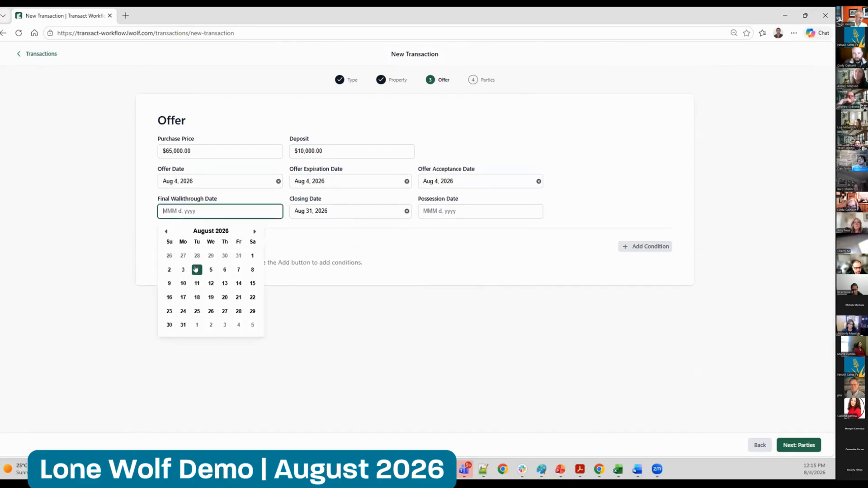
left_click(169, 325)
left_click(468, 208)
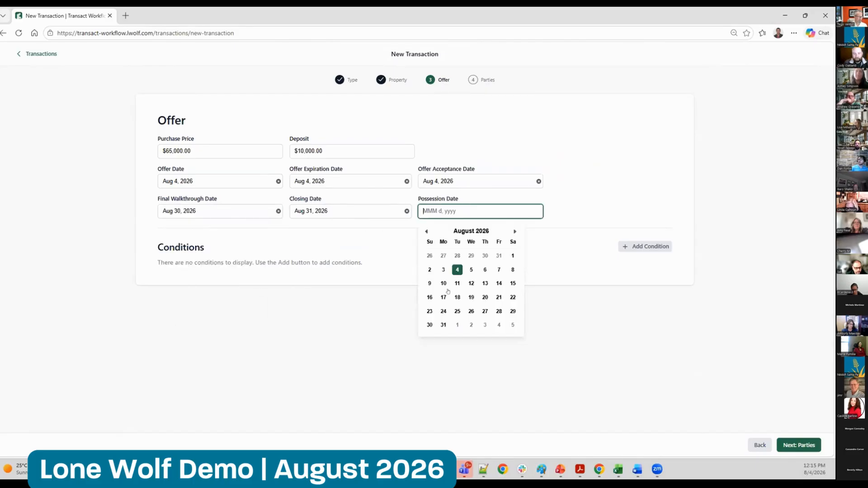
left_click(443, 324)
left_click(787, 447)
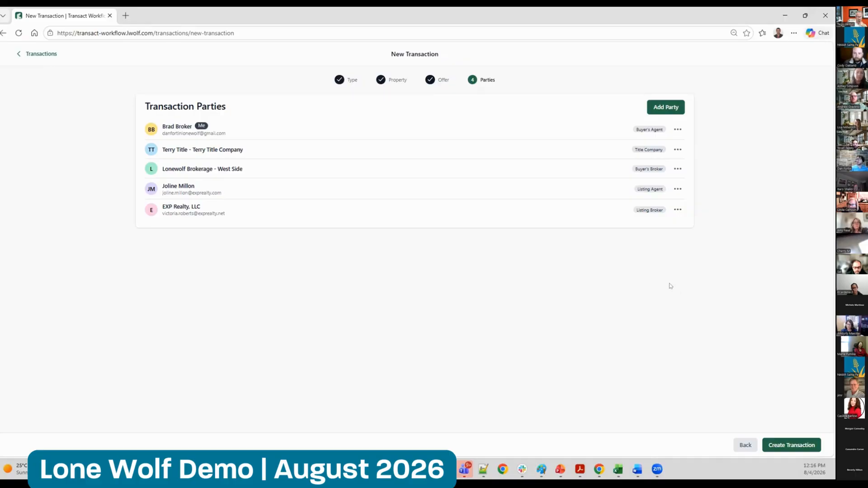
Create a new transaction party with the Buyer role, enter the buyer's first and last name, and save it
left_click(671, 109)
left_click(479, 246)
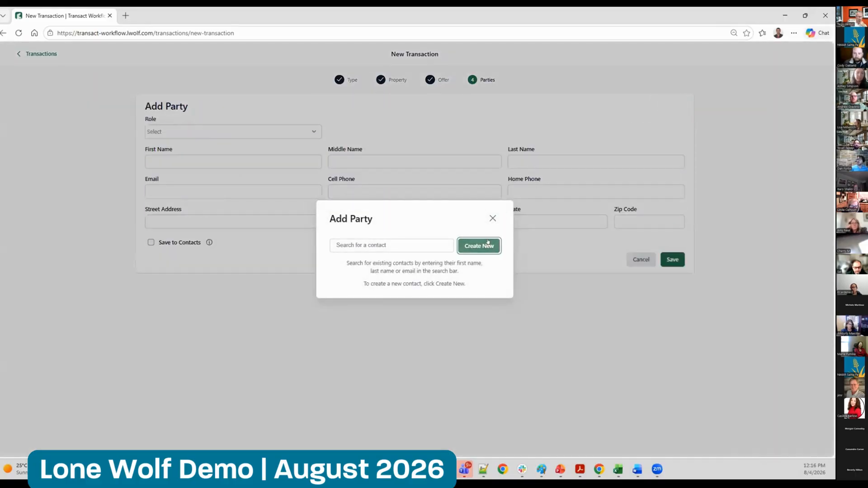
left_click(166, 131)
left_click(179, 178)
left_click(209, 157)
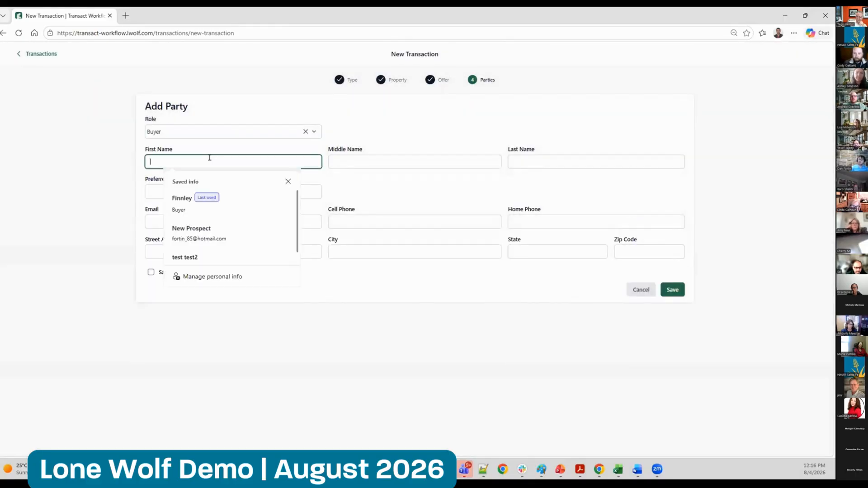
type("Finnley")
key("Tab")
key("Tab")
type("Buyer")
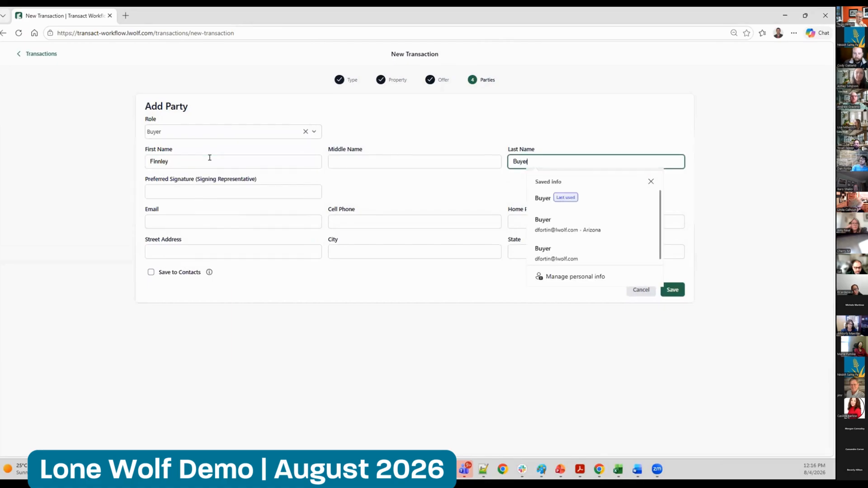
left_click(374, 340)
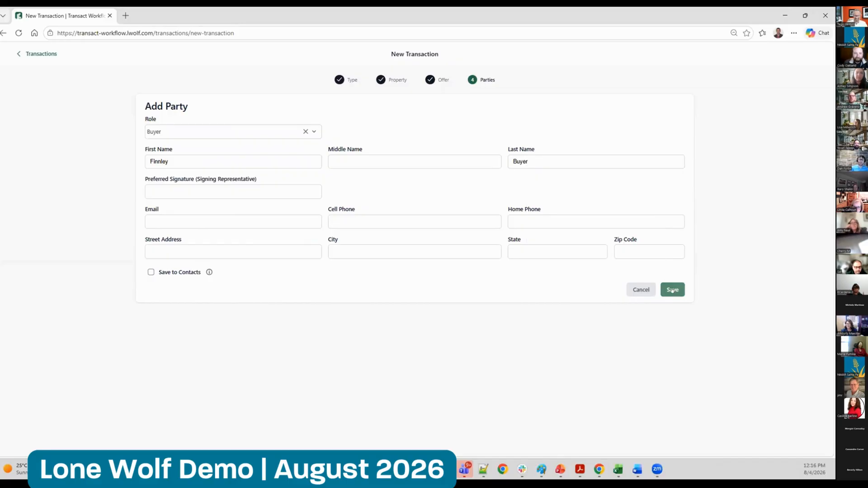
left_click(676, 291)
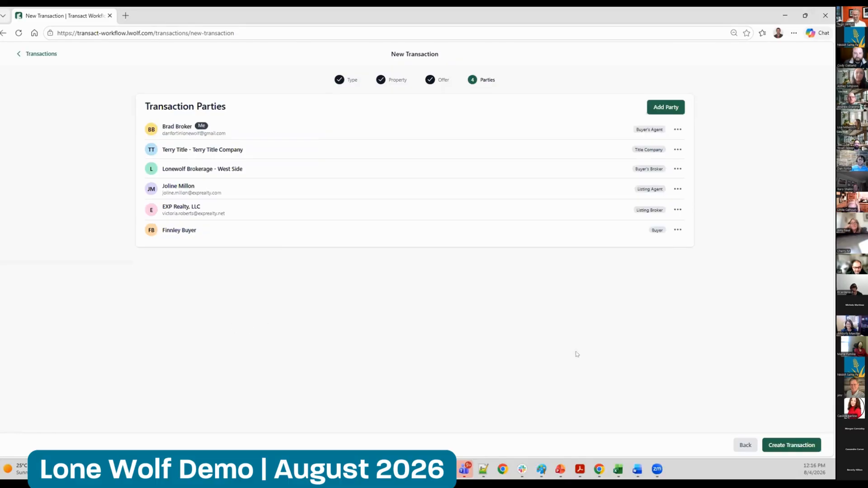
Create the transaction and check its details and parties, ending on its paperwork
left_click(795, 445)
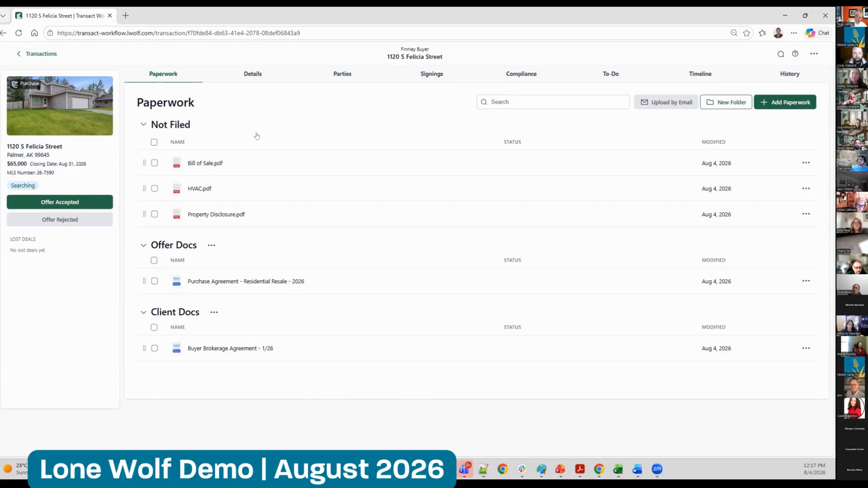
left_click(251, 73)
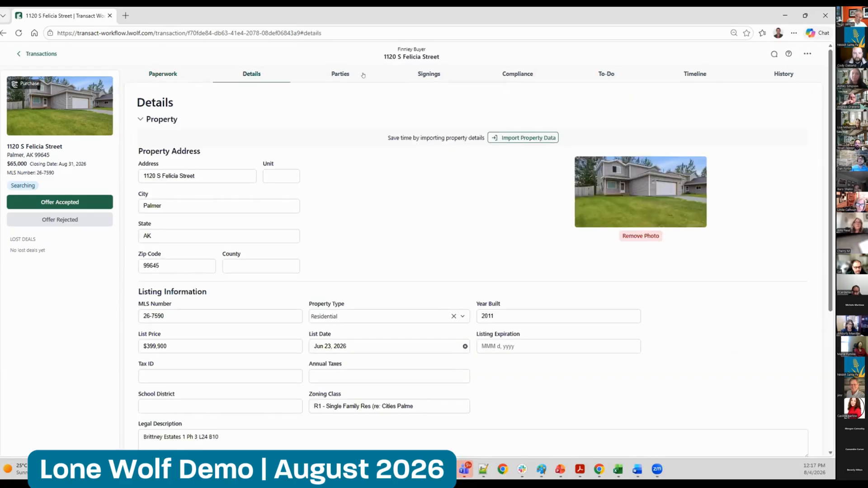
left_click(341, 74)
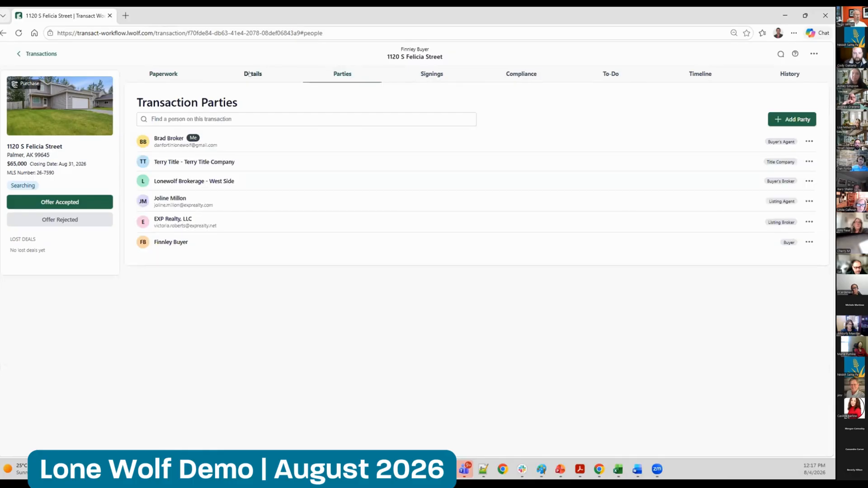
left_click(249, 74)
left_click(162, 71)
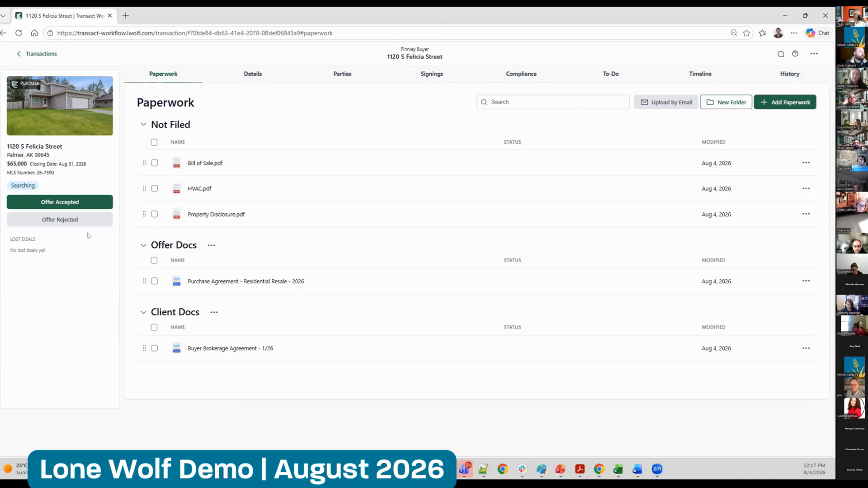
left_click(155, 215)
left_click(154, 281)
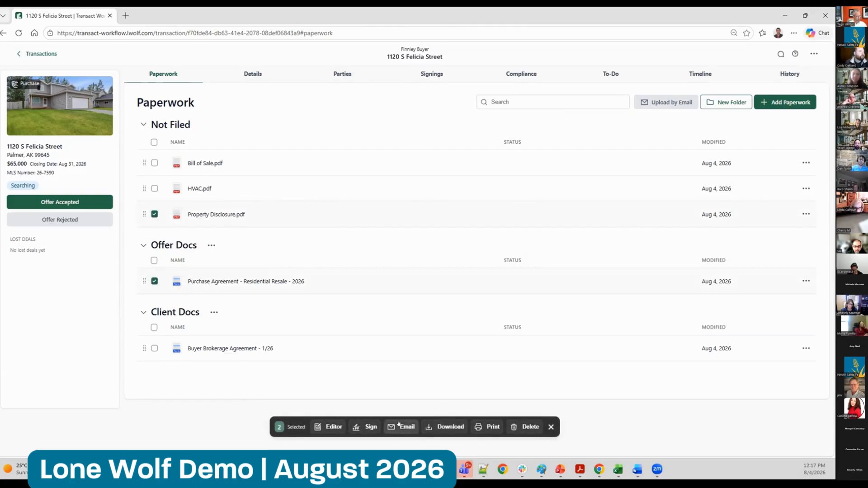
left_click(154, 214)
left_click(154, 281)
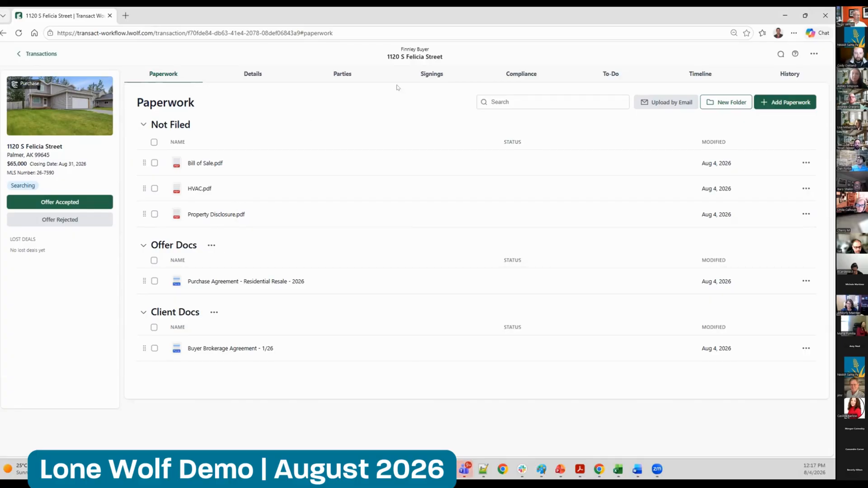
Open the Purchase Agreement and Buyer Brokerage Agreement in the forms editor, and return to the transaction's paperwork
left_click(154, 281)
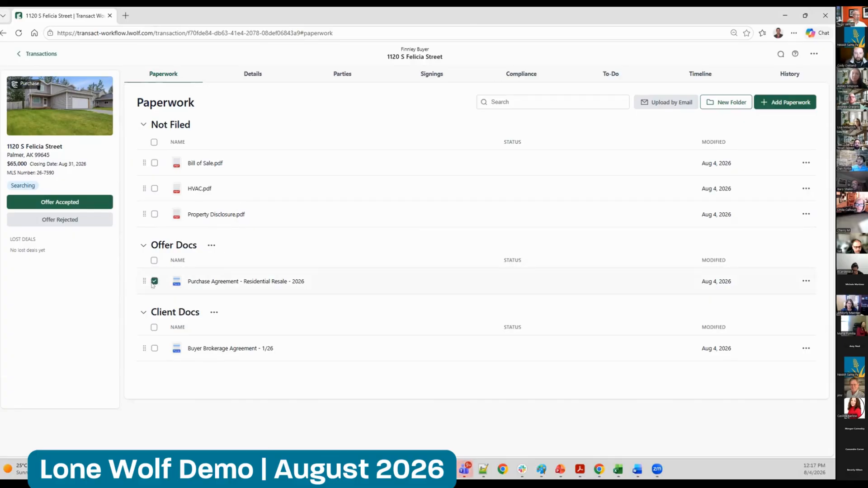
left_click(154, 348)
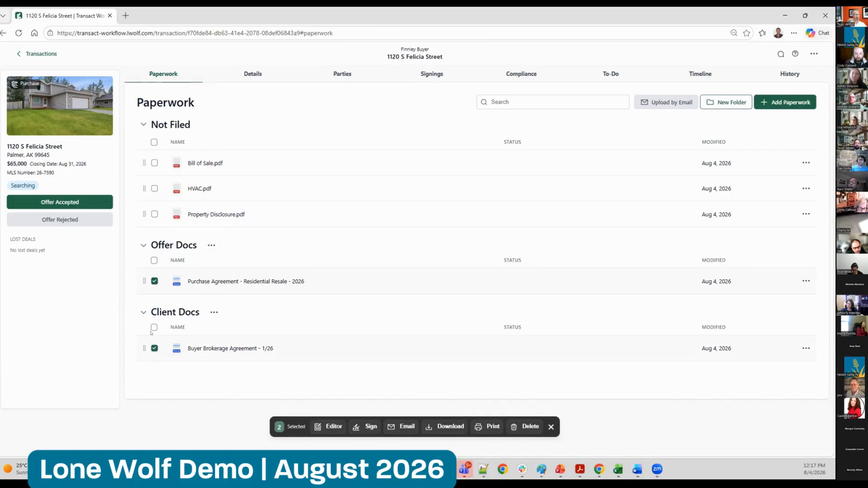
left_click(327, 426)
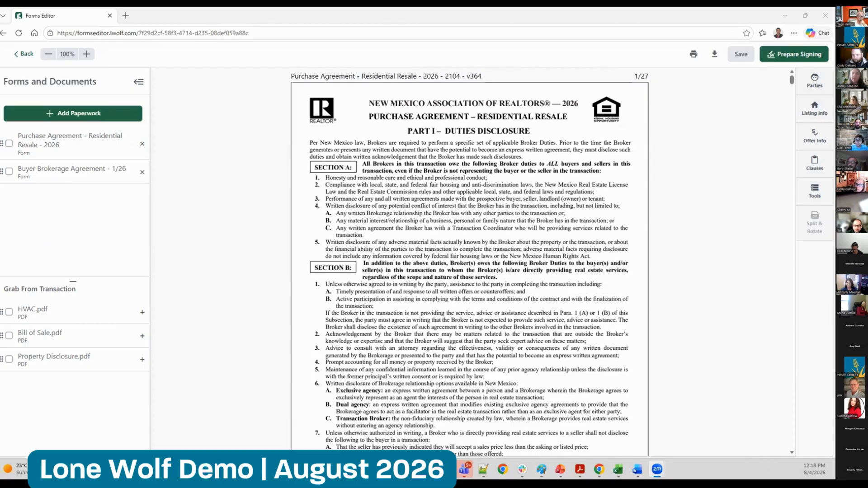
left_click(200, 220)
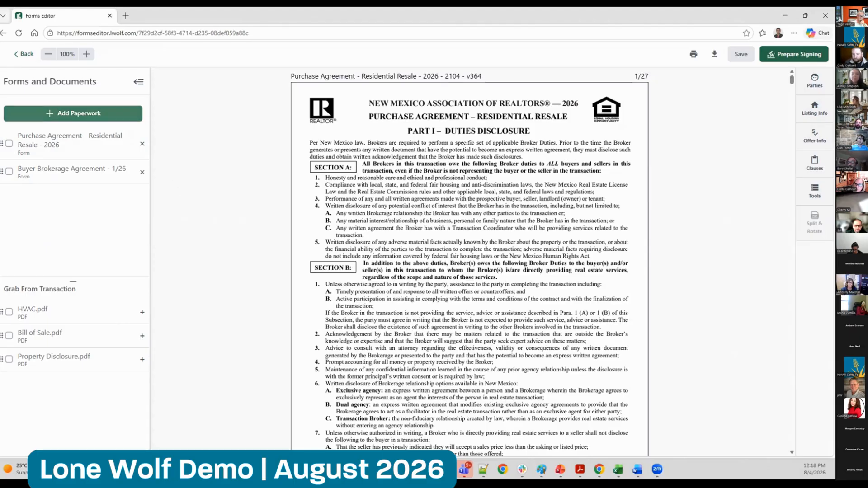
left_click(24, 54)
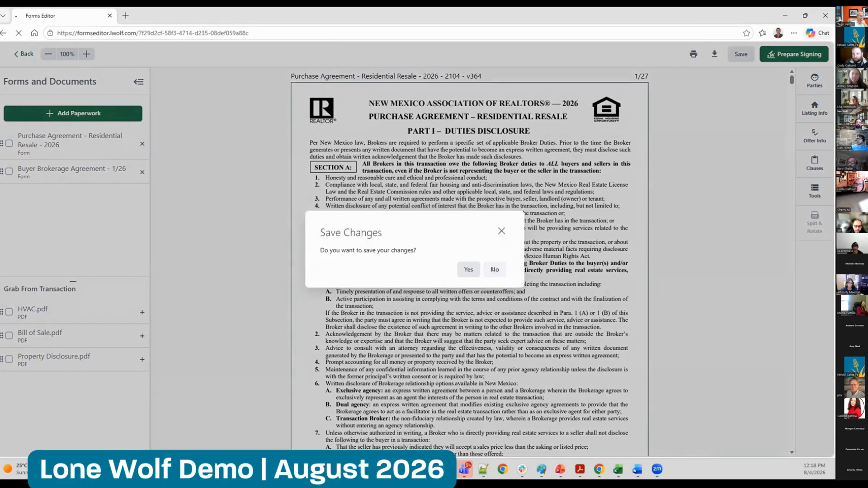
left_click(494, 270)
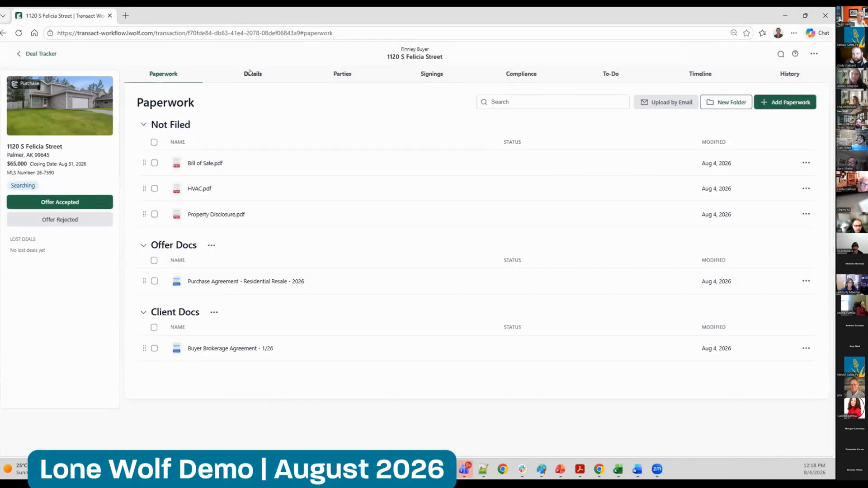
Review the transaction's property, listing and offer details from start to end
left_click(253, 74)
left_click_drag(831, 112, 809, 100)
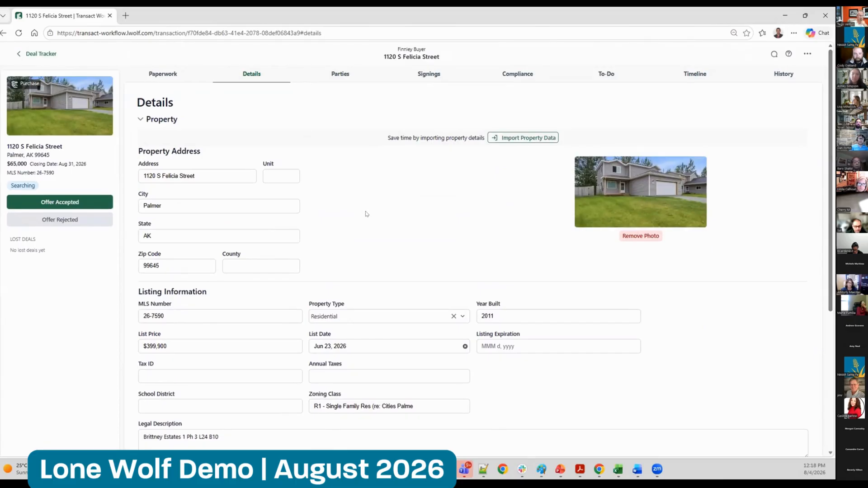
left_click_drag(831, 237, 817, 374)
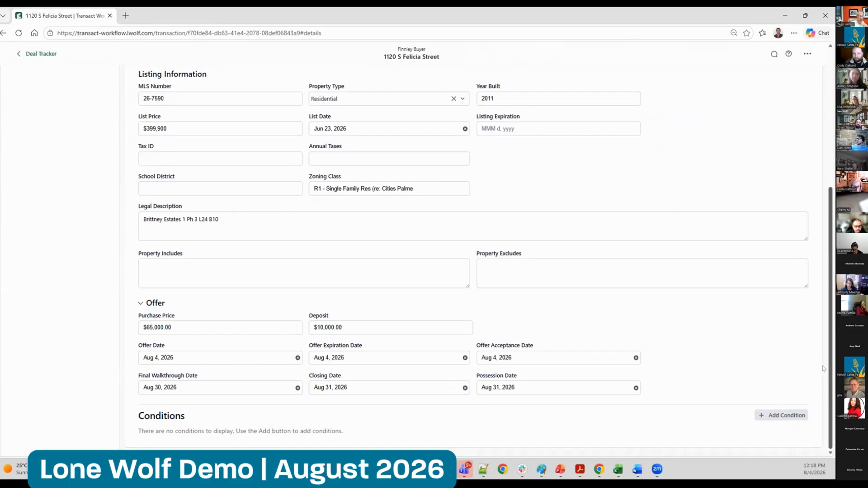
left_click_drag(830, 330, 833, 191)
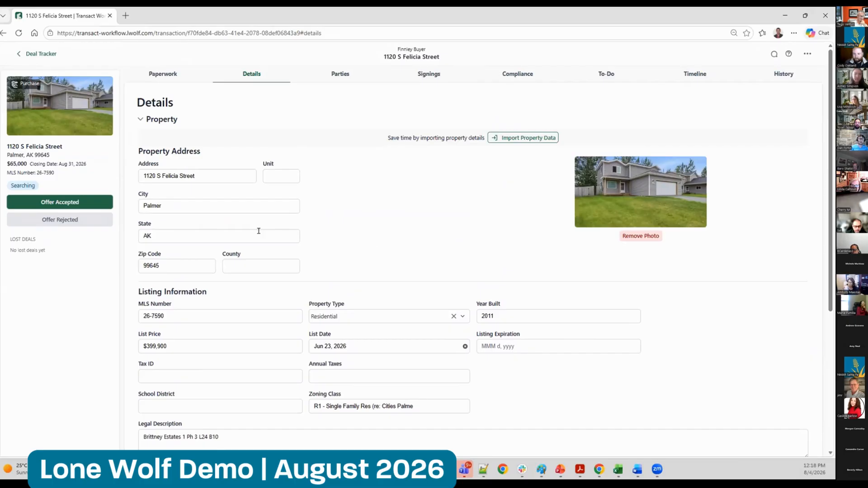
Open Purchase Agreement - Residential Resale - 2026 and Buyer Brokerage Agreement - 1/26 together in the forms editor and look at each form
left_click(158, 73)
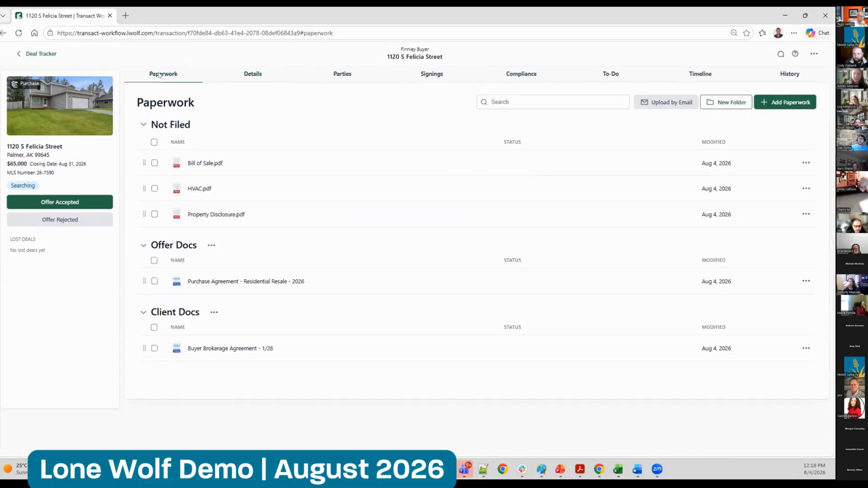
left_click(154, 281)
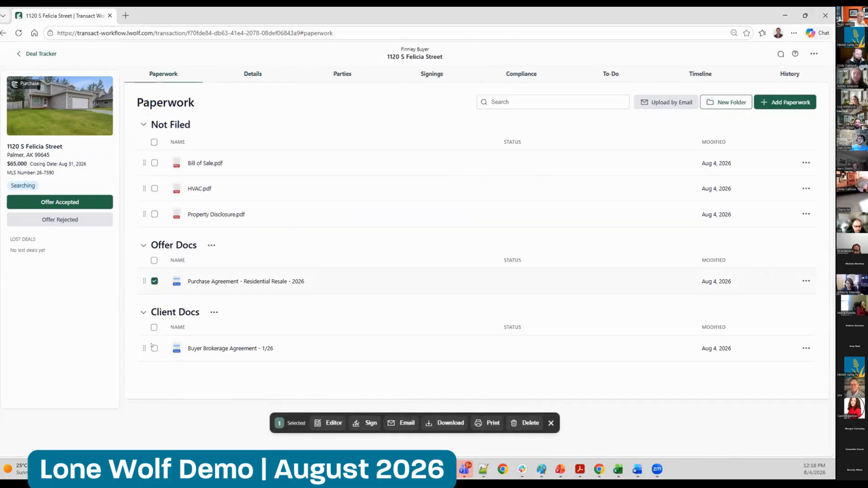
left_click(154, 348)
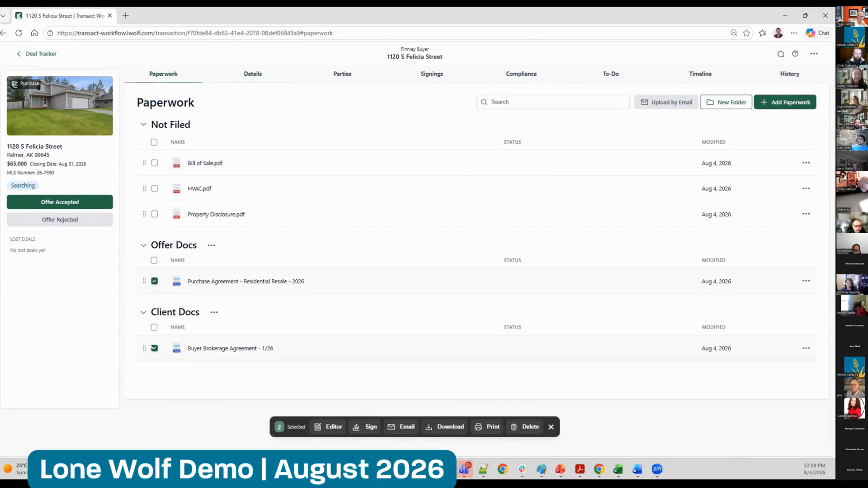
left_click(331, 427)
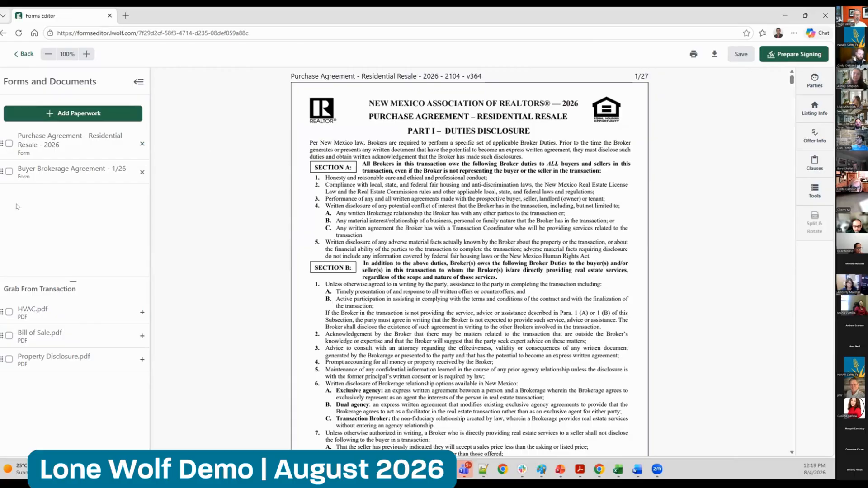
left_click(59, 171)
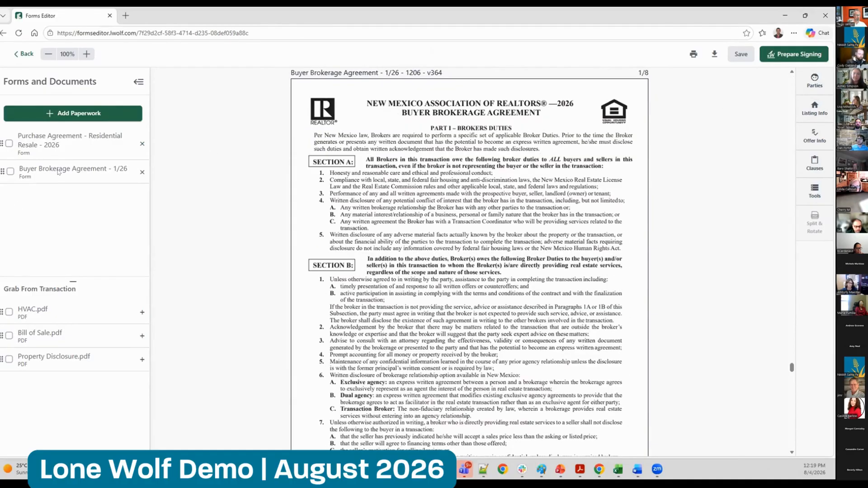
left_click(67, 144)
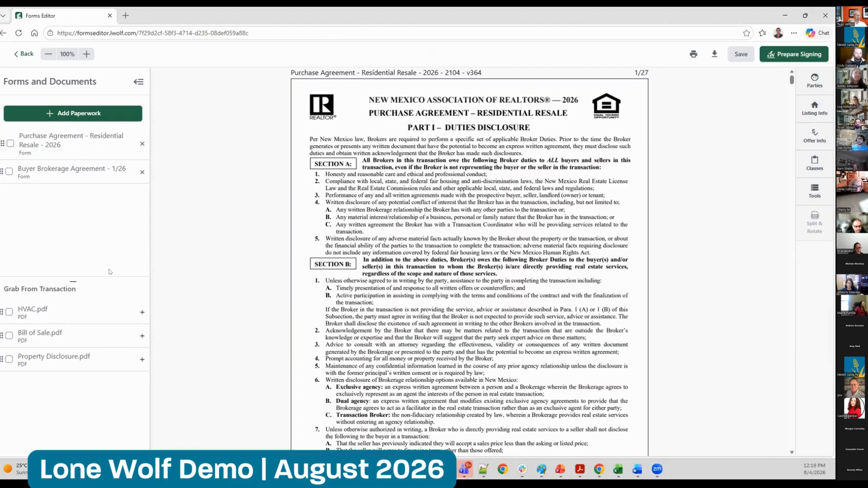
On page 4 of the Purchase Agreement, enter Buyer 2 as the full name of the second buyer
left_click_drag(792, 80, 782, 110)
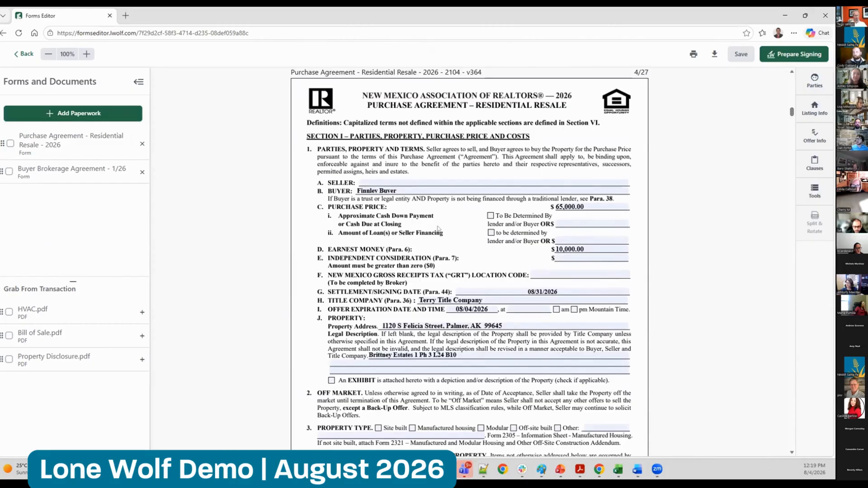
left_click(431, 191)
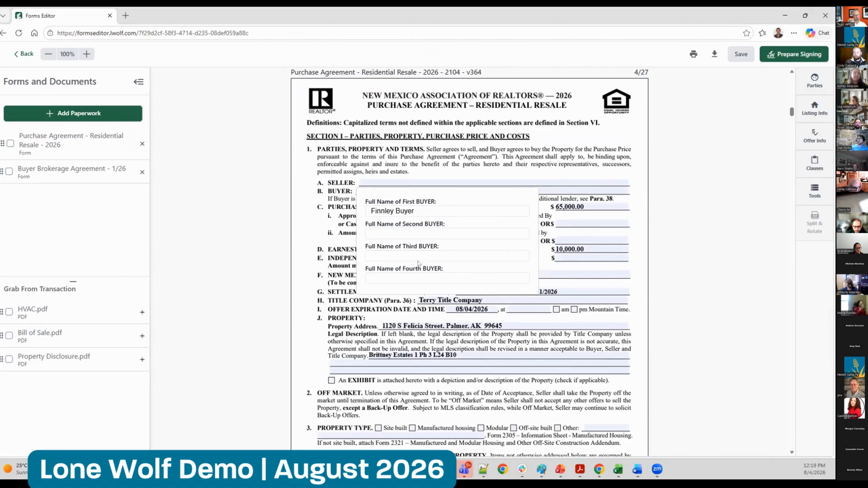
left_click(399, 230)
type("Buyer ")
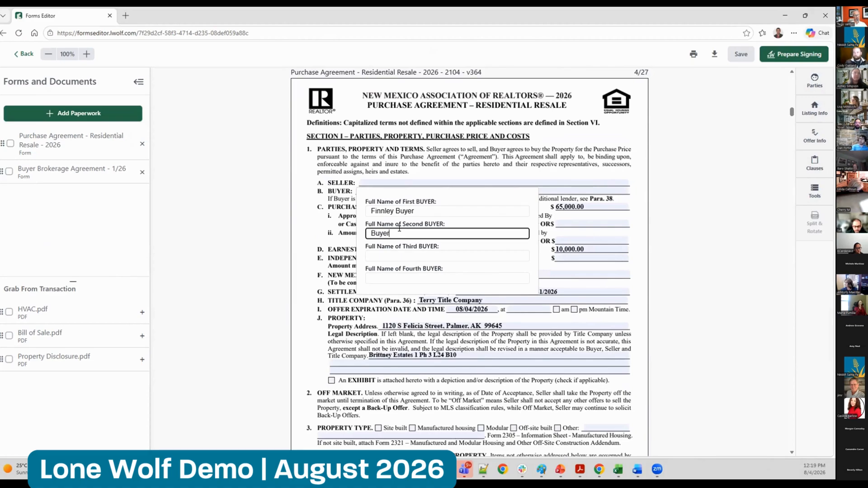
type("2")
key("Return")
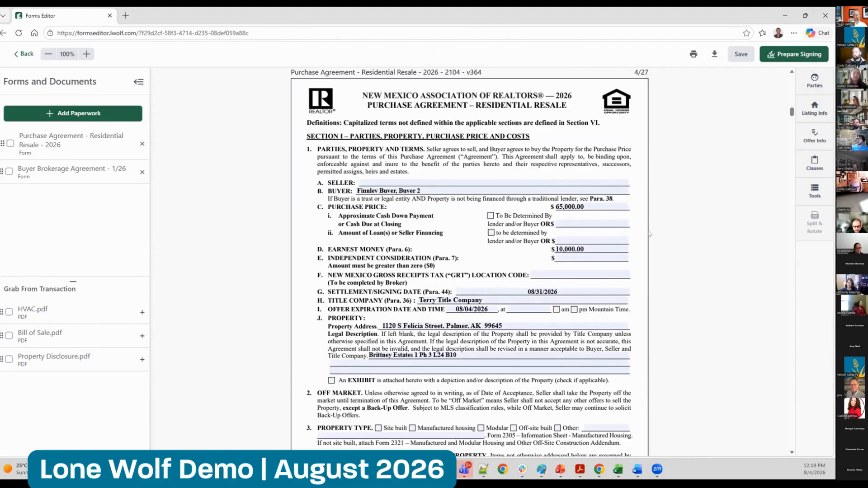
Append unit #2 to the street address in the Purchase Agreement's property information
left_click(502, 326)
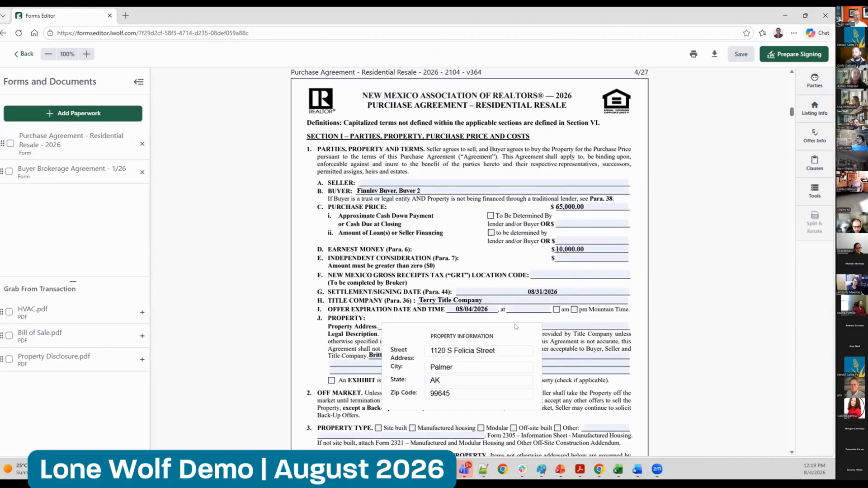
left_click(504, 348)
type("#2")
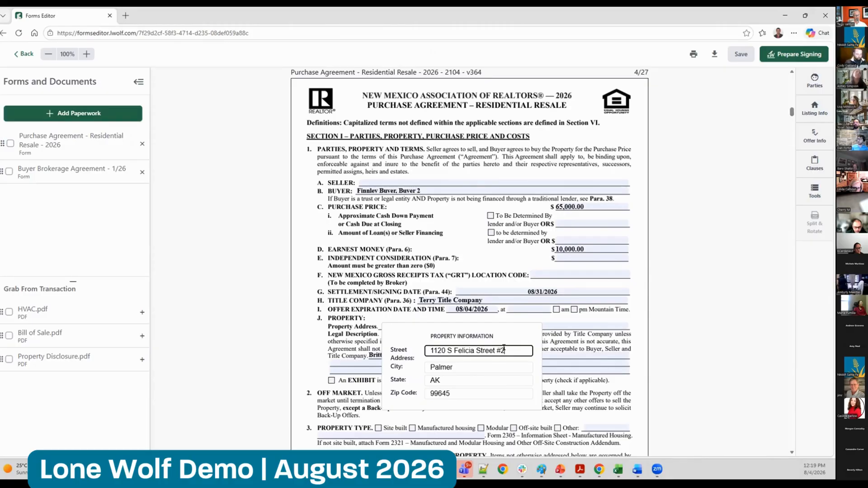
key("Return")
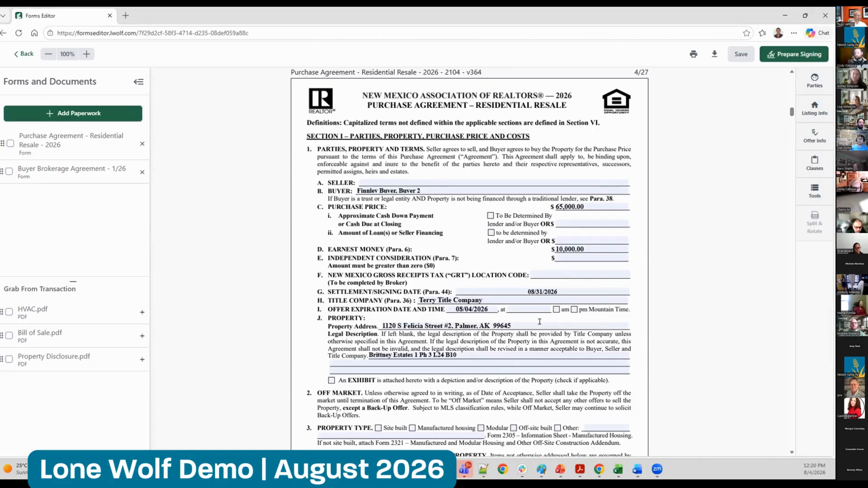
Prepare the forms for signing and create the Authentisign signing with Offer Docs as the return folder
left_click_drag(791, 114, 791, 108)
scroll(441, 202, "down", 10)
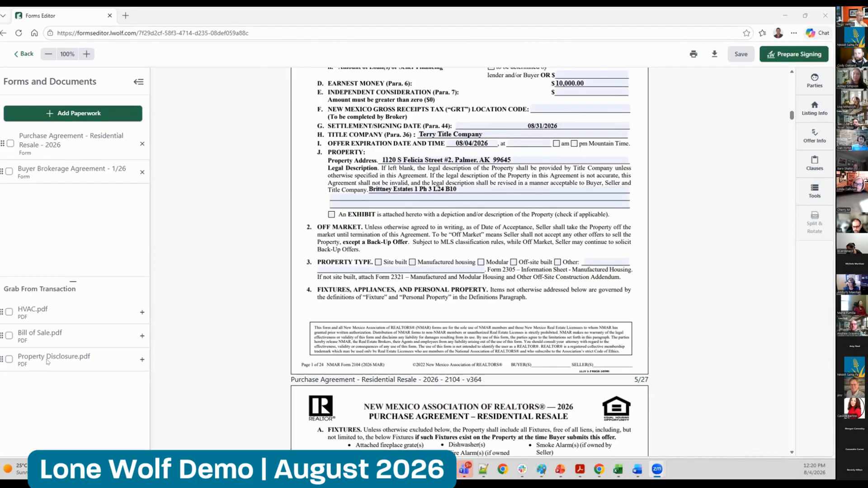
left_click(213, 269)
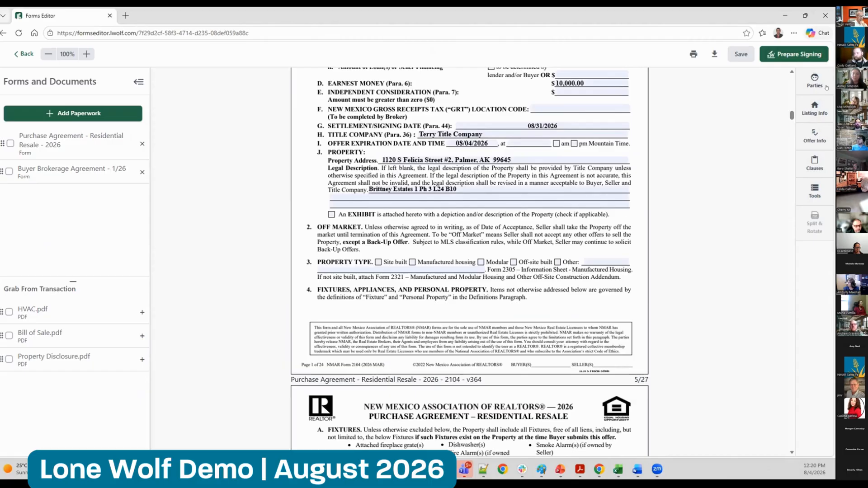
left_click(788, 54)
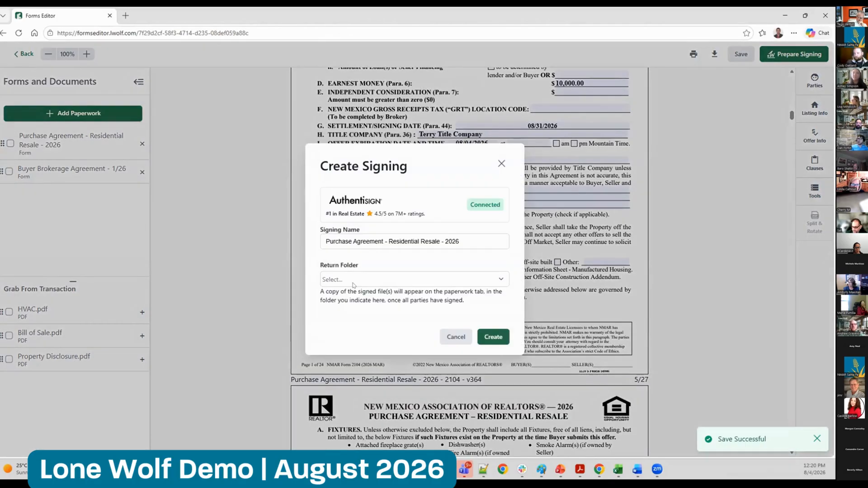
left_click(353, 279)
left_click(375, 301)
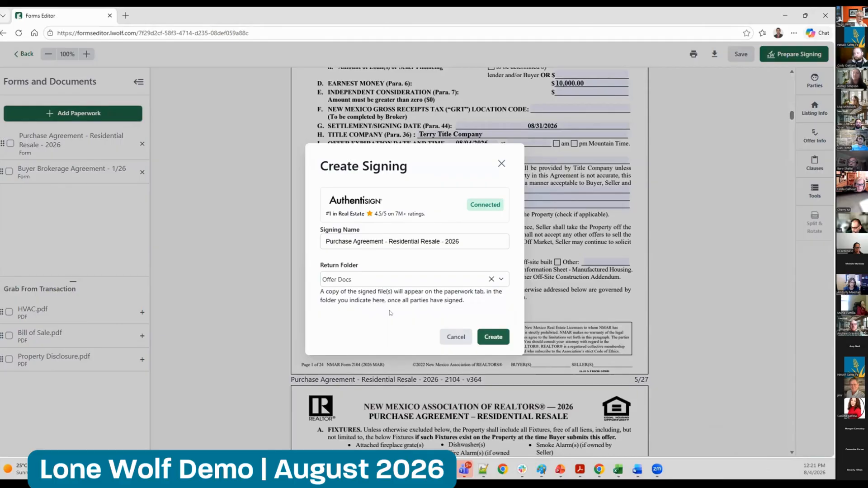
left_click(493, 337)
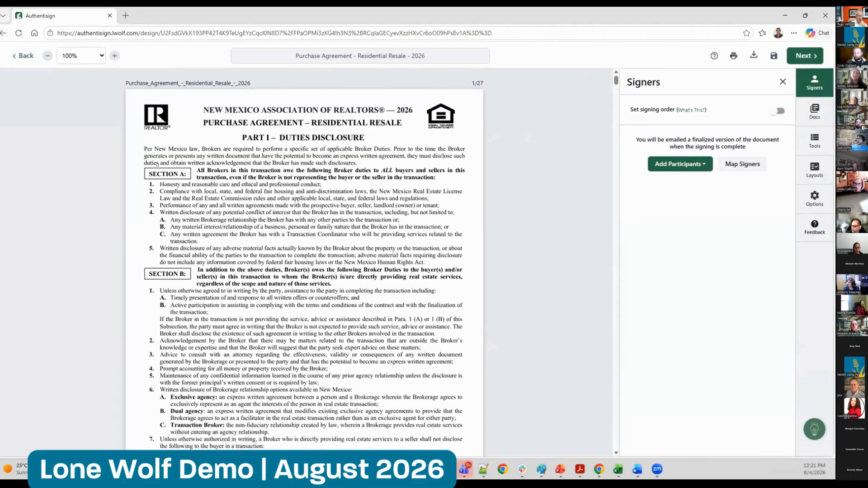
Add the first buyer from the transaction as a remote signer
left_click(680, 163)
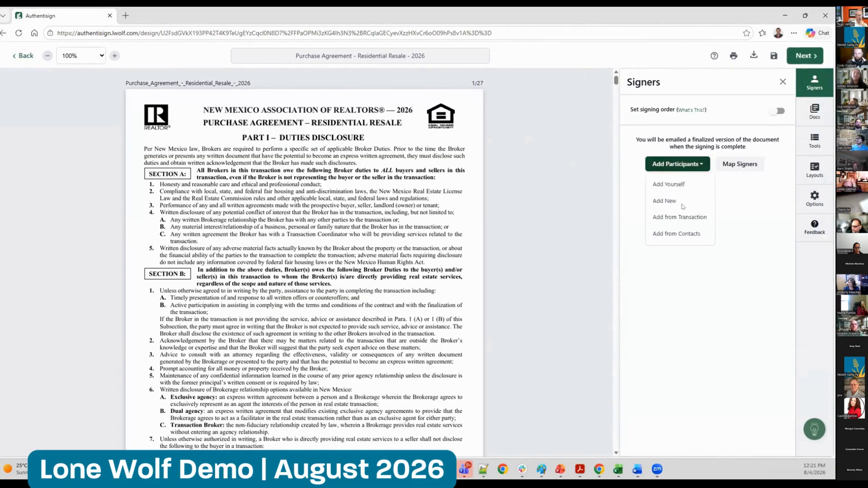
left_click(678, 213)
left_click(598, 153)
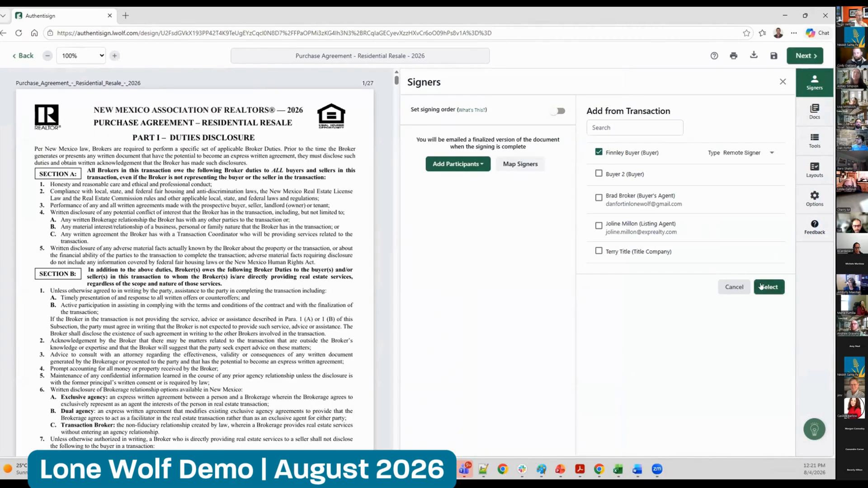
left_click(769, 287)
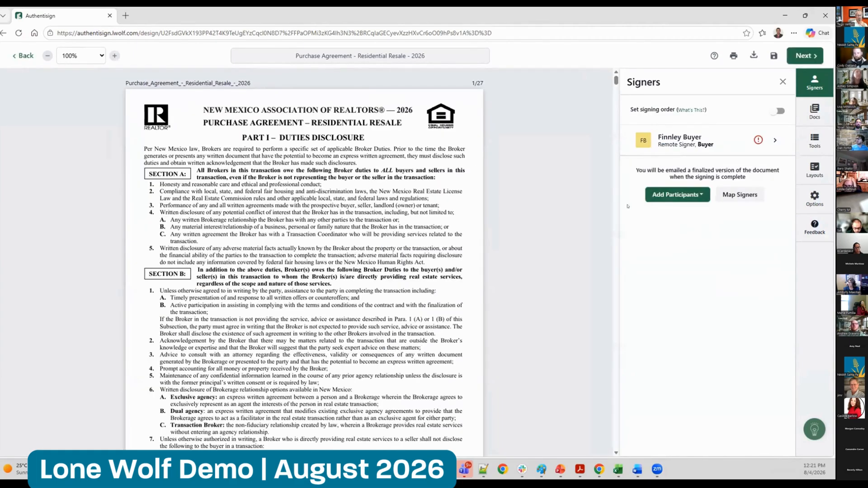
Fill in the buyer's e-mail address in the signer details and save the signer
left_click(683, 141)
left_click(623, 172)
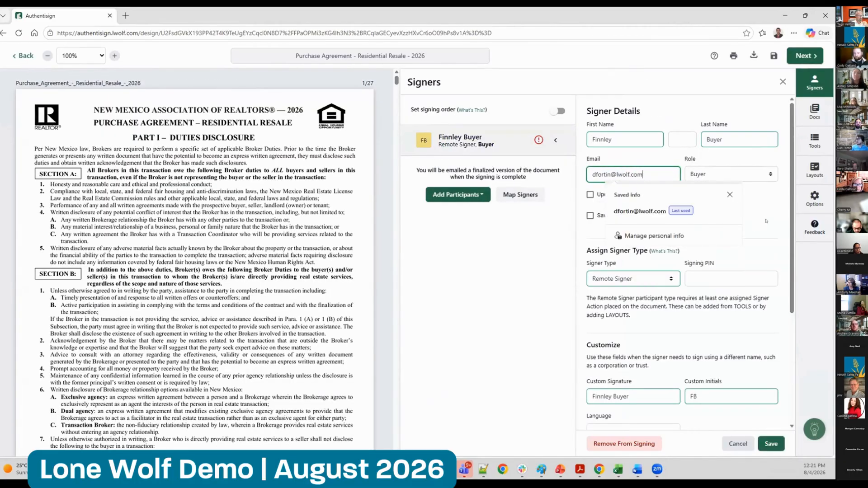
left_click(735, 254)
left_click(774, 444)
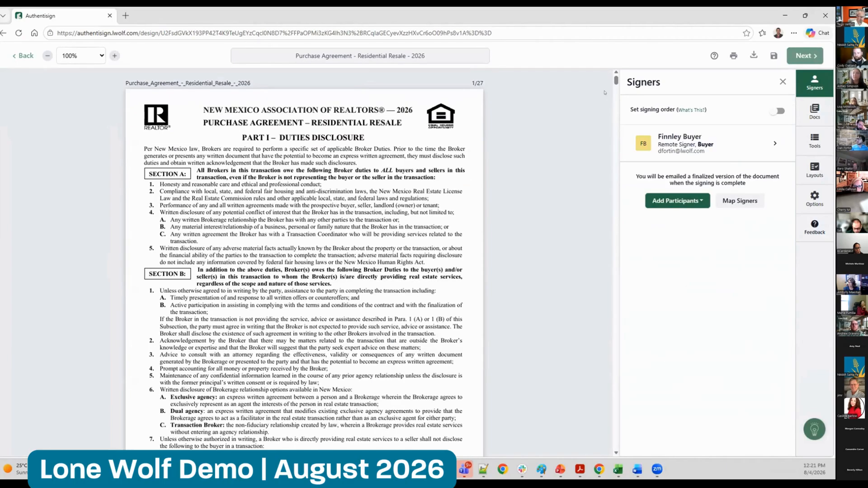
Look through the Purchase Agreement's signature, initials and date fields and on to the Buyer Brokerage Agreement
scroll(615, 87, "down", 8)
scroll(615, 87, "down", 10)
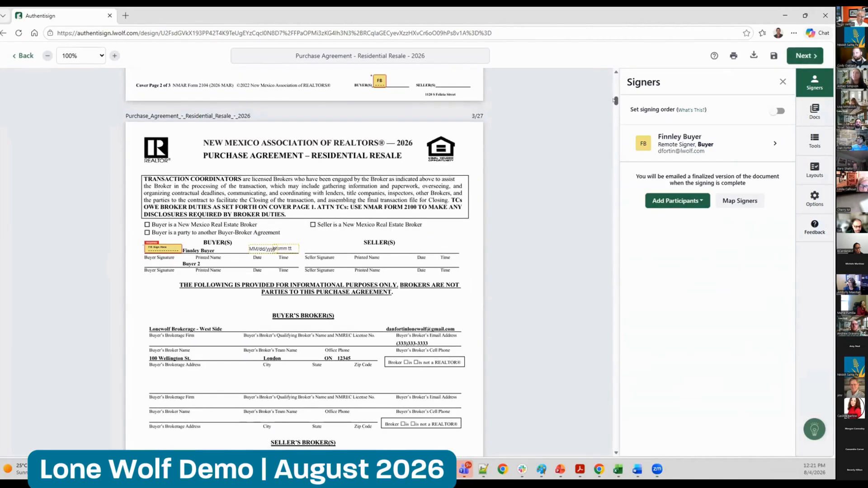
left_click_drag(614, 100, 612, 416)
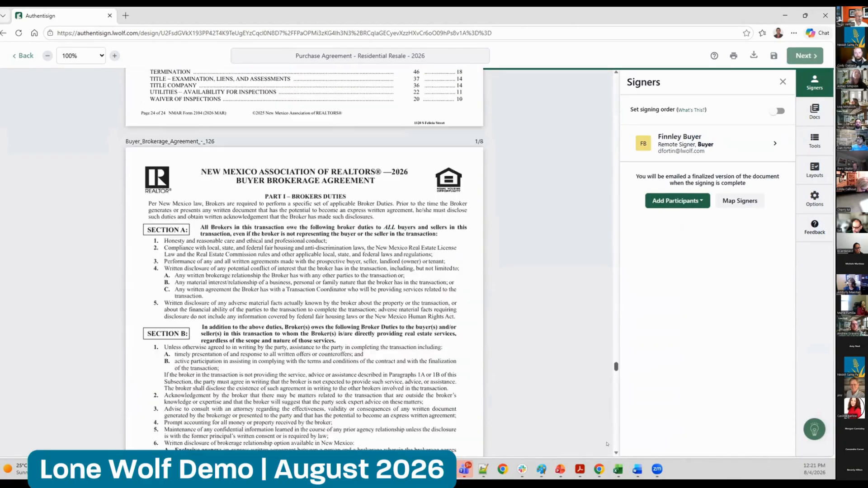
Sign as Myself on the Buyer's Broker Signature line of the Buyer Brokerage Agreement's last page, and send the signing
scroll(367, 278, "down", 20)
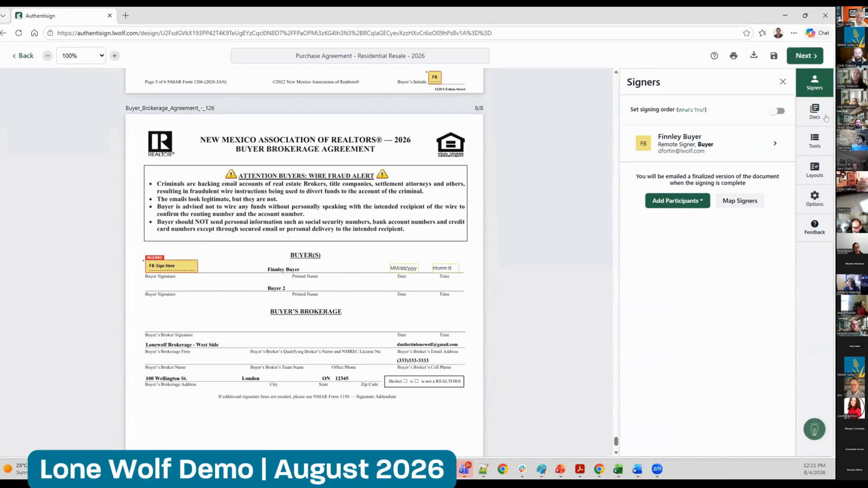
left_click(809, 146)
left_click(657, 107)
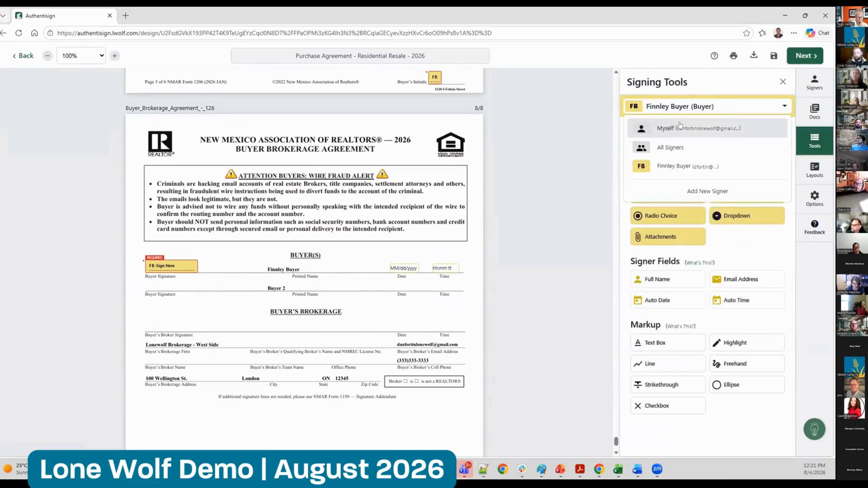
left_click(680, 125)
left_click(663, 152)
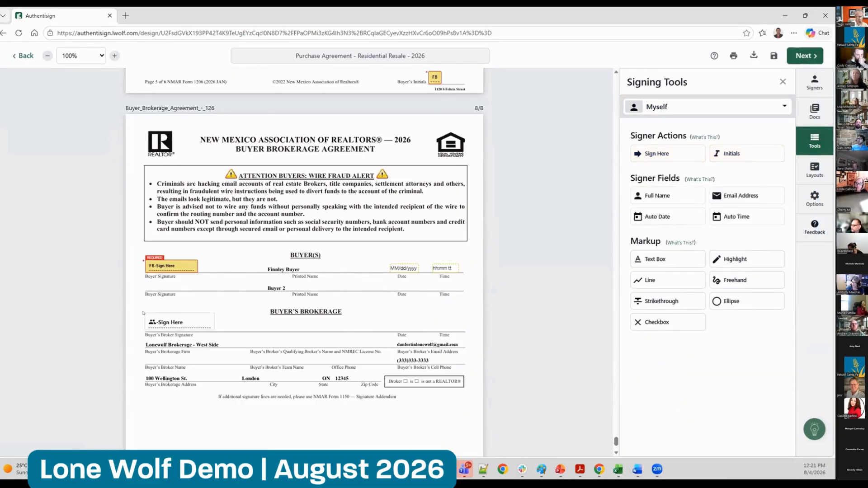
left_click(172, 311)
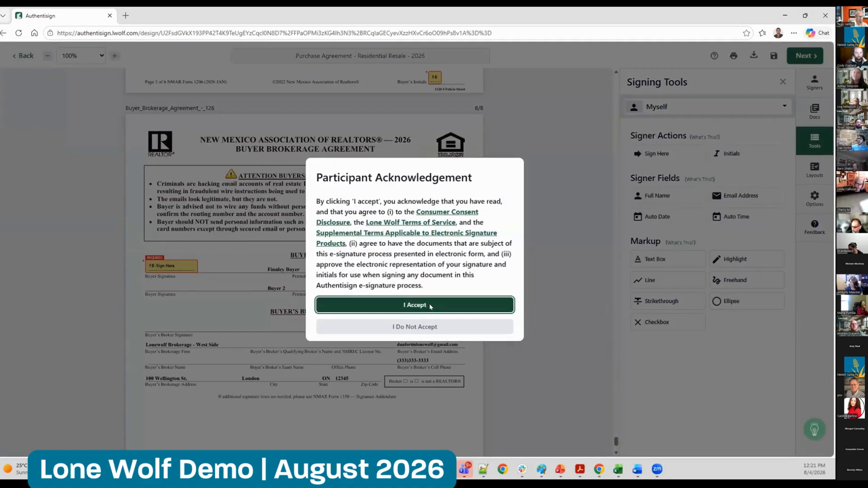
left_click(415, 302)
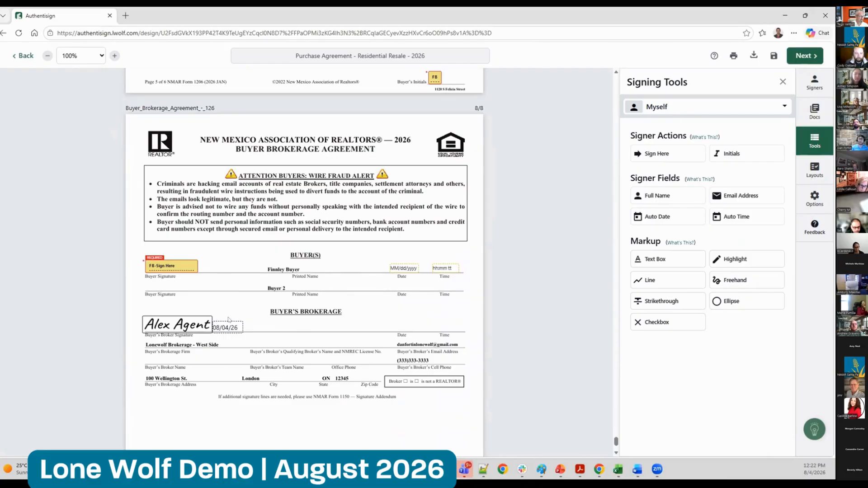
left_click(804, 56)
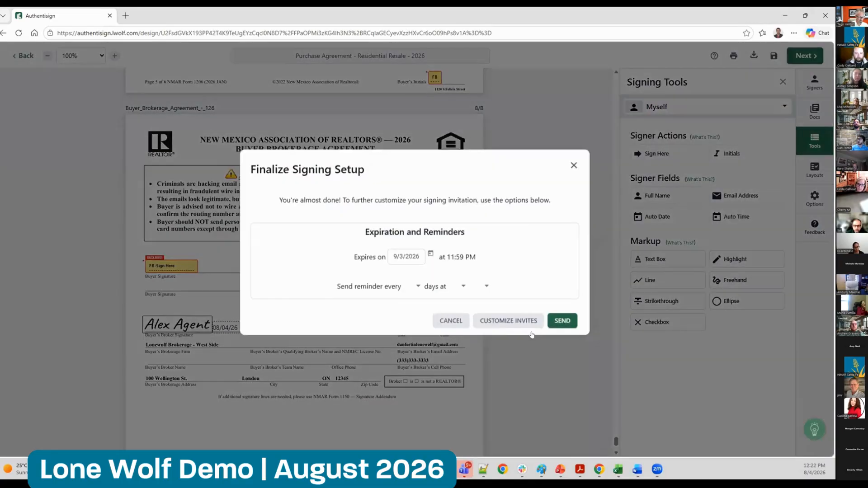
left_click(563, 328)
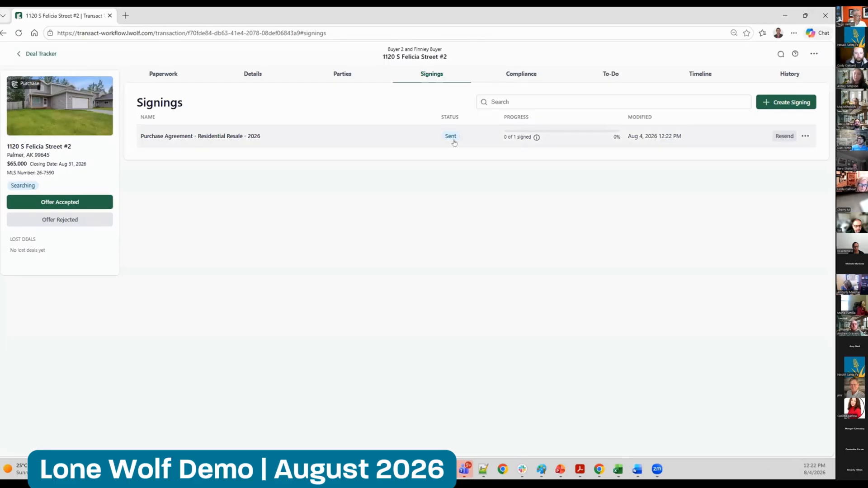
Look through the transaction's paperwork, compliance checklist, to-do lists, timeline and change history, and its additional transaction actions
left_click(160, 74)
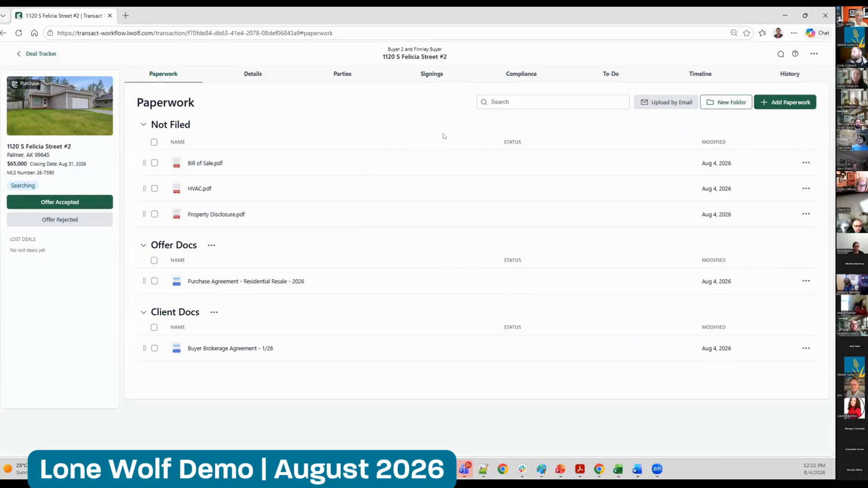
left_click(515, 79)
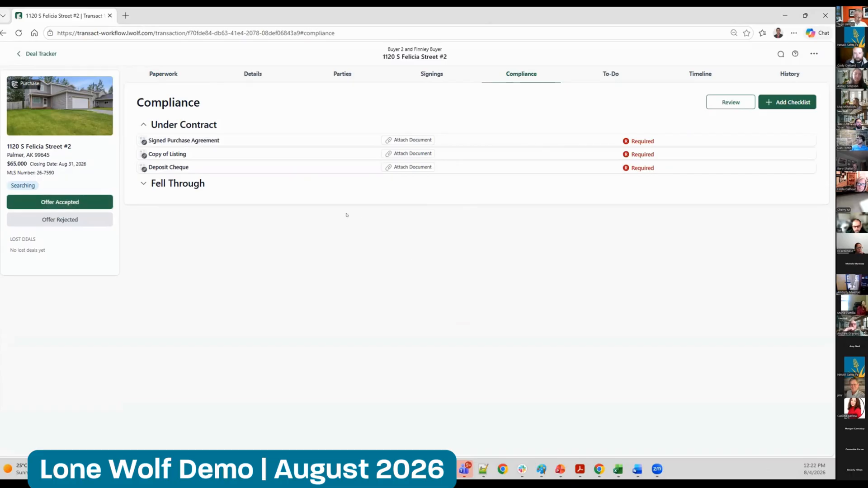
left_click(600, 75)
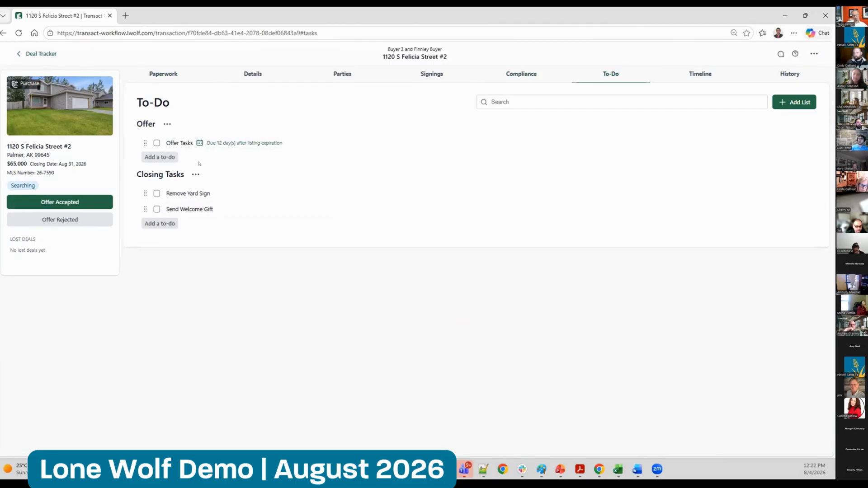
left_click(702, 73)
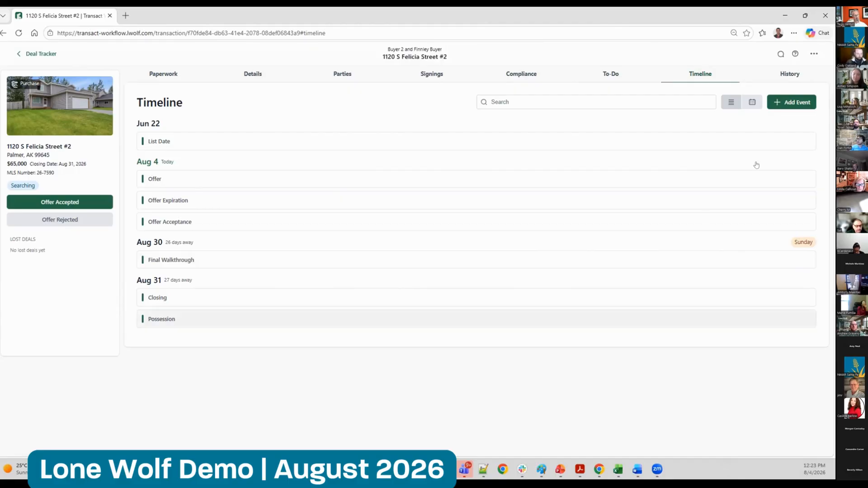
left_click(779, 72)
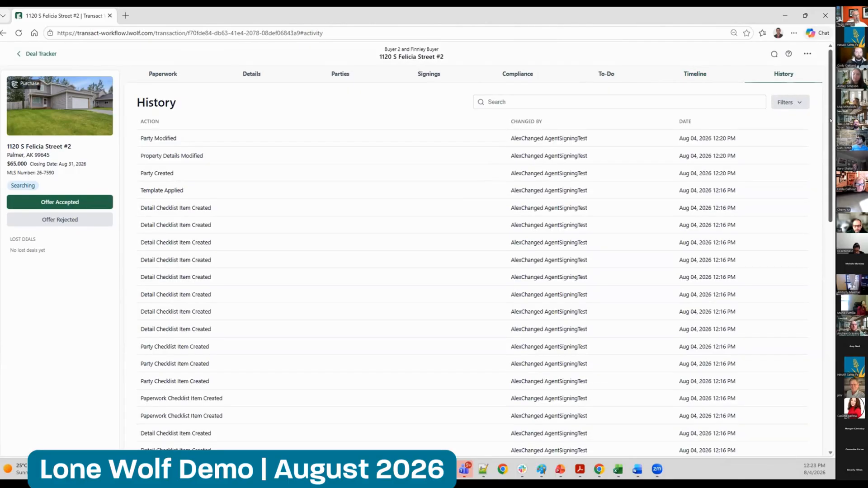
scroll(823, 255, "down", 5)
scroll(823, 254, "down", 6)
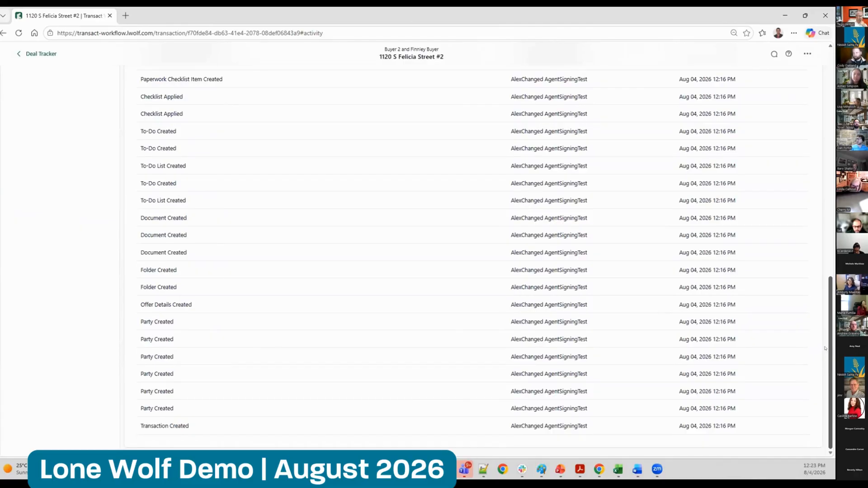
scroll(831, 253, "up", 4)
left_click_drag(832, 251, 831, 101)
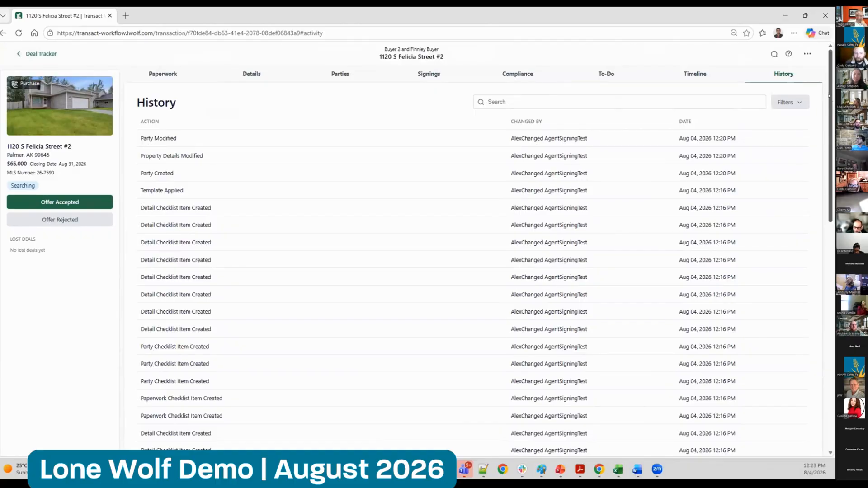
left_click(807, 53)
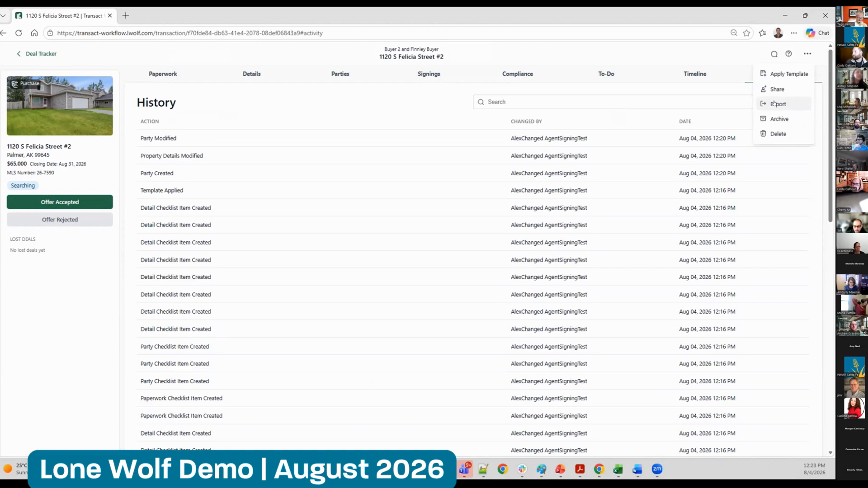
left_click(676, 46)
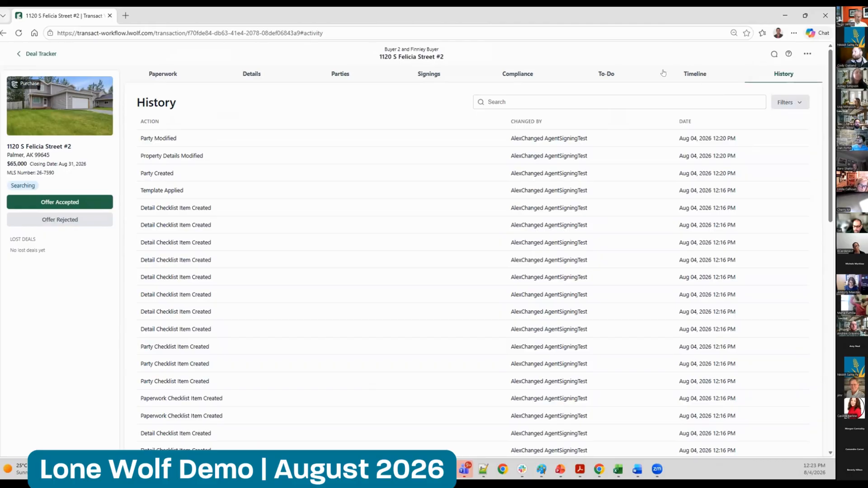
Reject the offer and reset the transaction, leaving the listing agent, listing broker and Property Disclosure.pdf out of the copied items
left_click(163, 73)
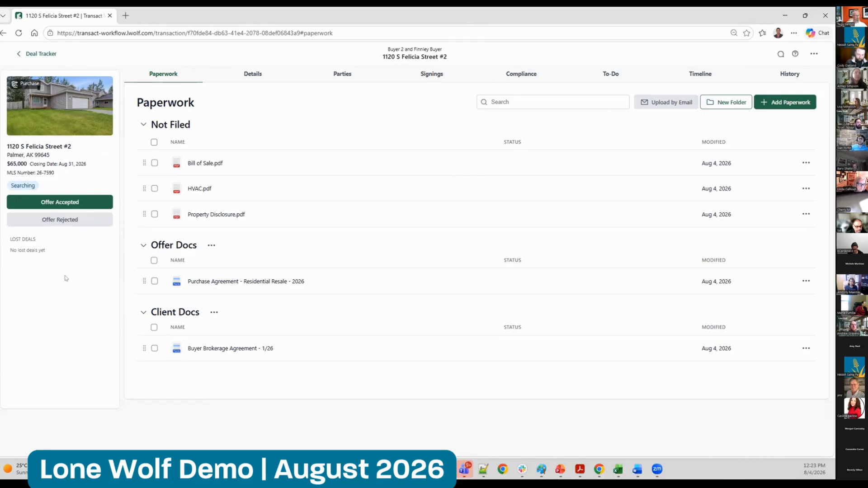
left_click(60, 220)
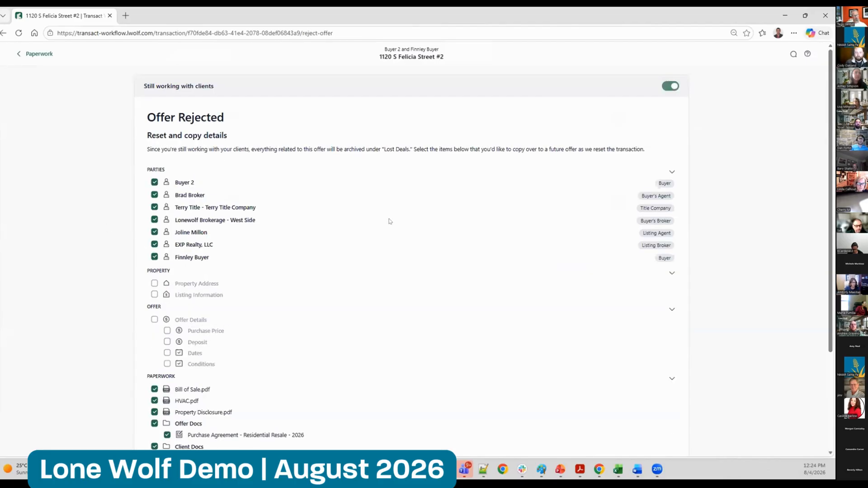
left_click_drag(832, 174, 832, 244)
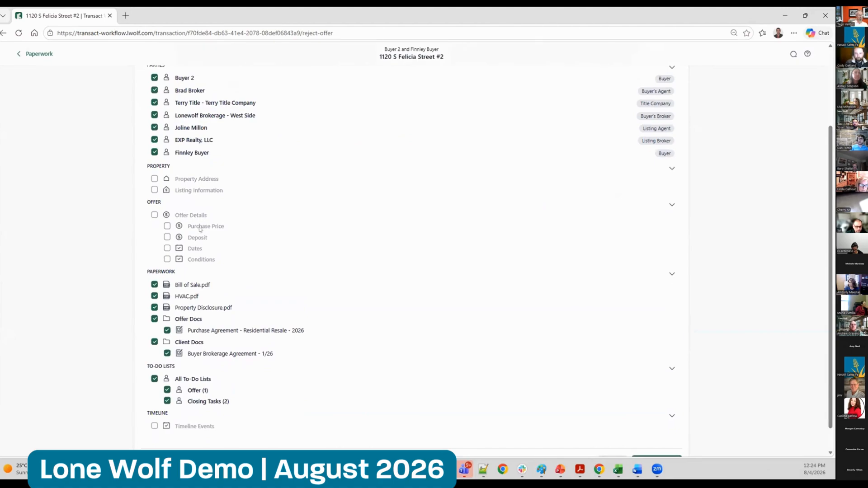
left_click(194, 129)
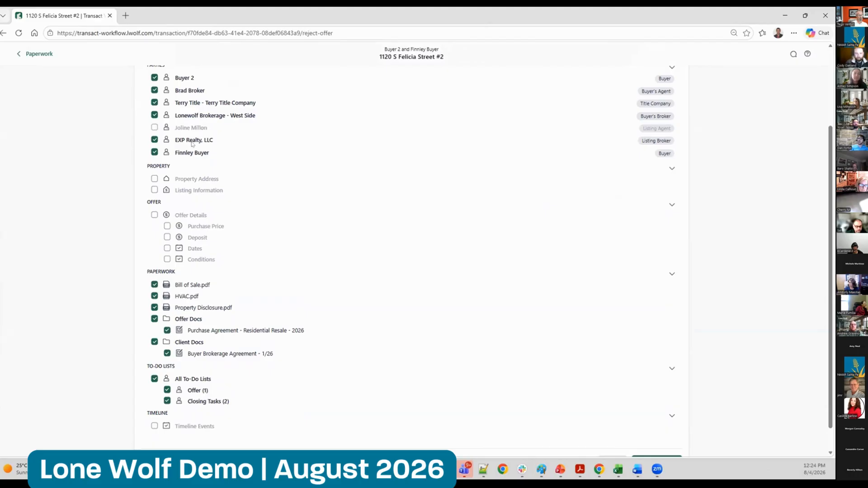
left_click(193, 141)
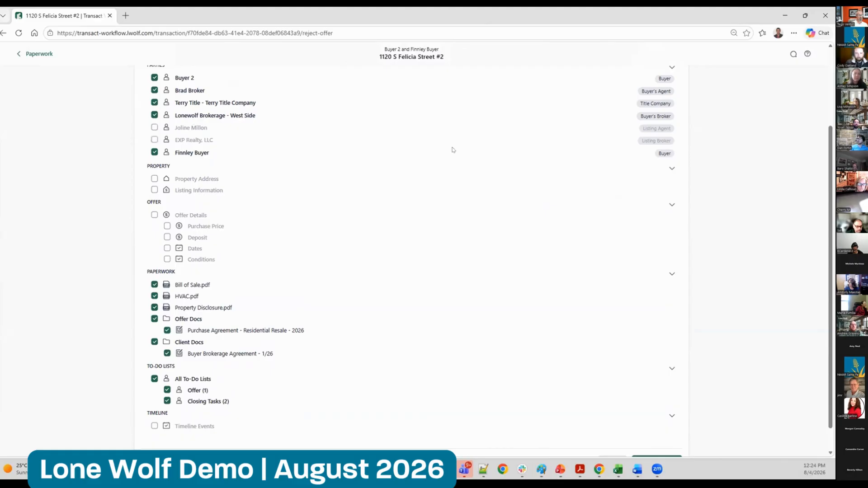
scroll(825, 152, "up", 2)
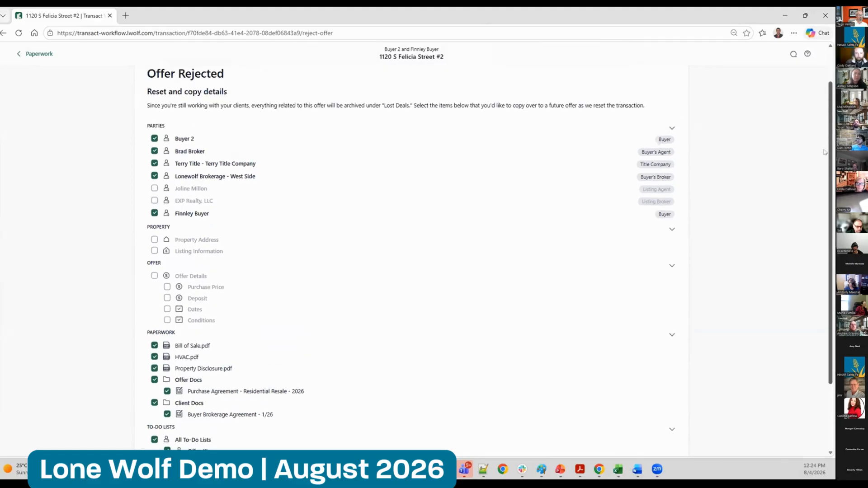
scroll(825, 153, "down", 3)
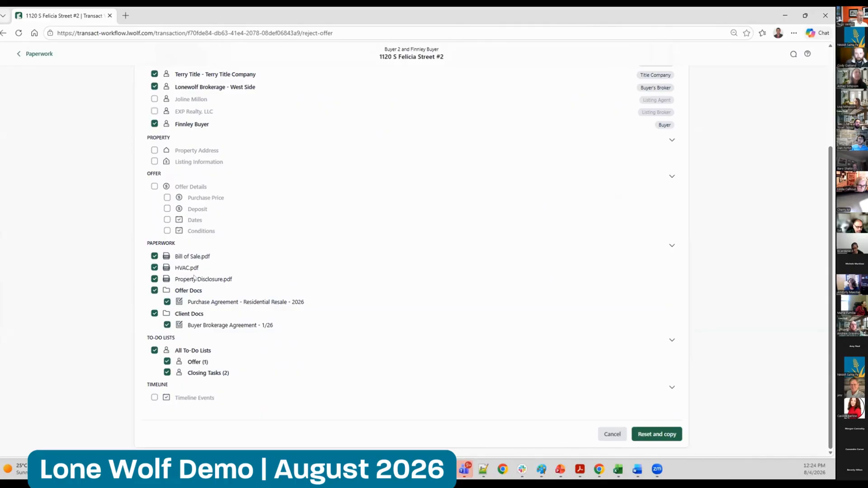
left_click(154, 279)
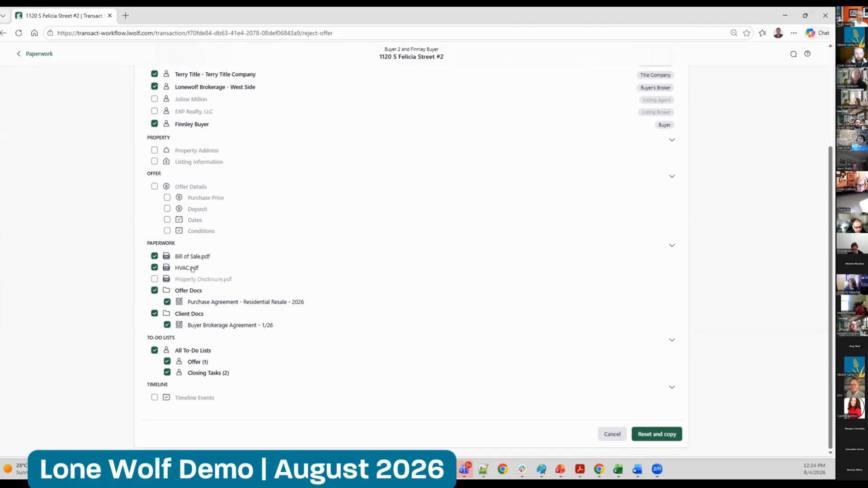
left_click(661, 433)
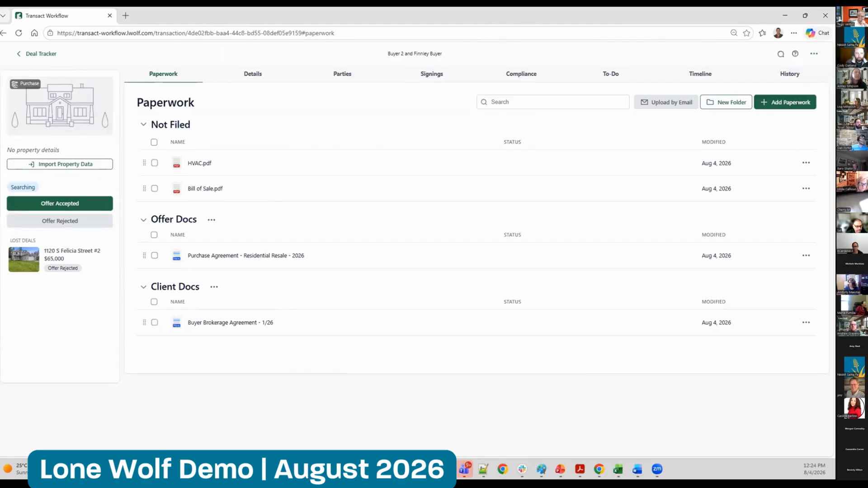
View the archived rejected offer among the lost deals and return to the reset transaction
left_click(257, 398)
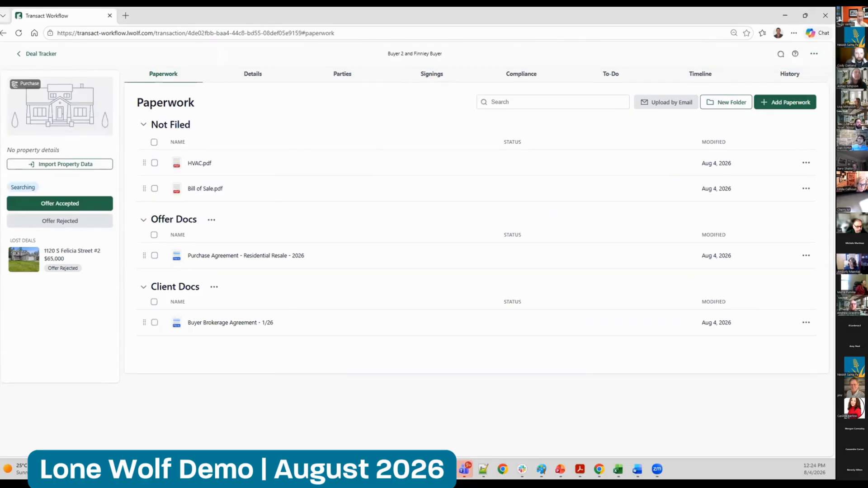
left_click_drag(10, 240, 51, 240)
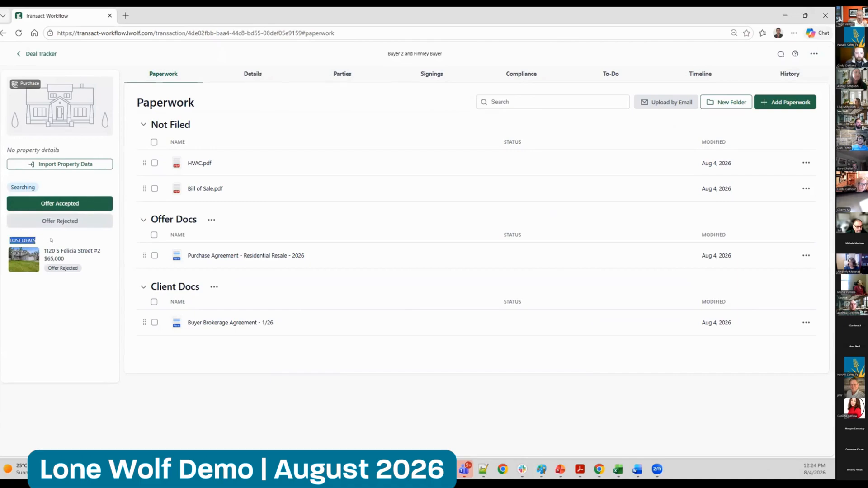
left_click(51, 254)
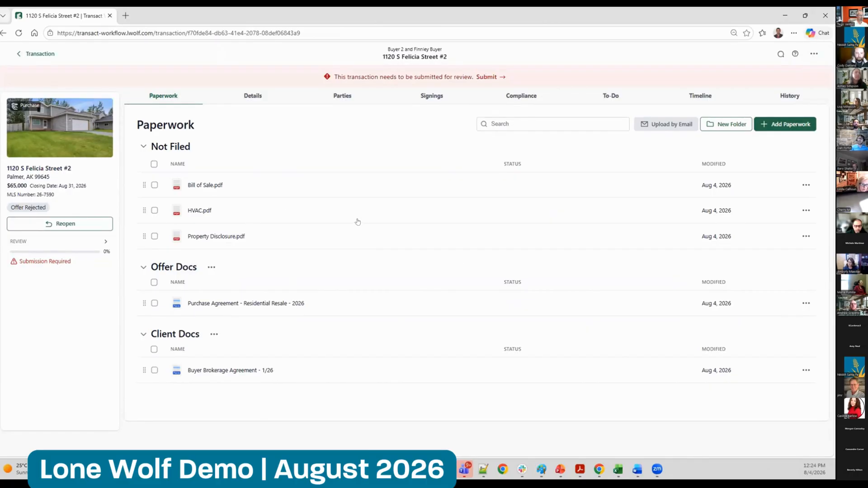
left_click(38, 53)
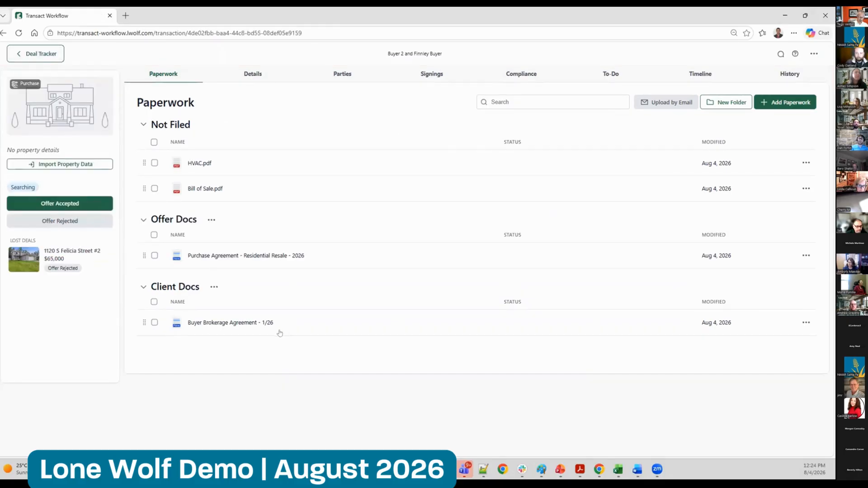
Import the property data of MLS listing 20-630 into the reset transaction
left_click(68, 165)
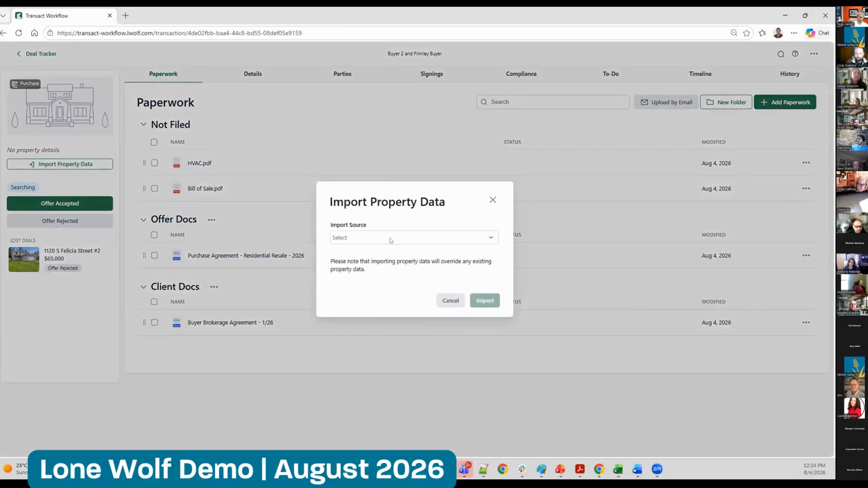
left_click(391, 238)
left_click(378, 250)
left_click(371, 251)
type("20-630")
left_click(475, 312)
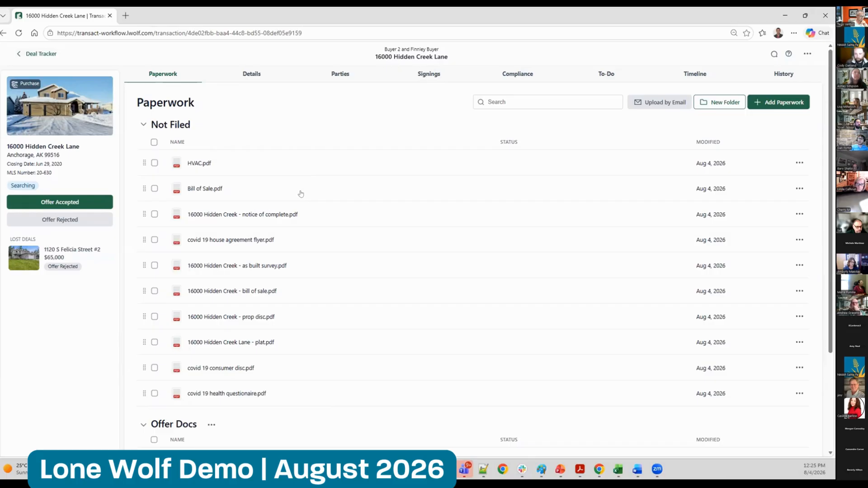
Reopen the rejected offer as the main transaction, keeping the current one but moving it to Canceled status
left_click(53, 256)
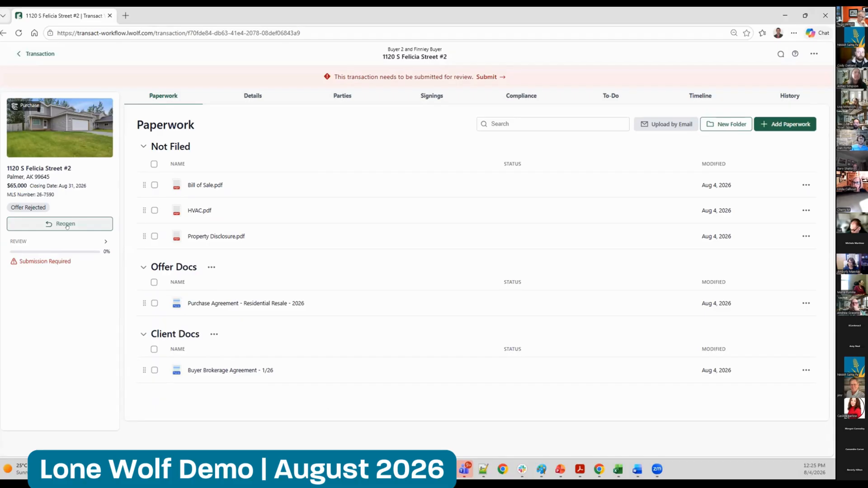
left_click(72, 224)
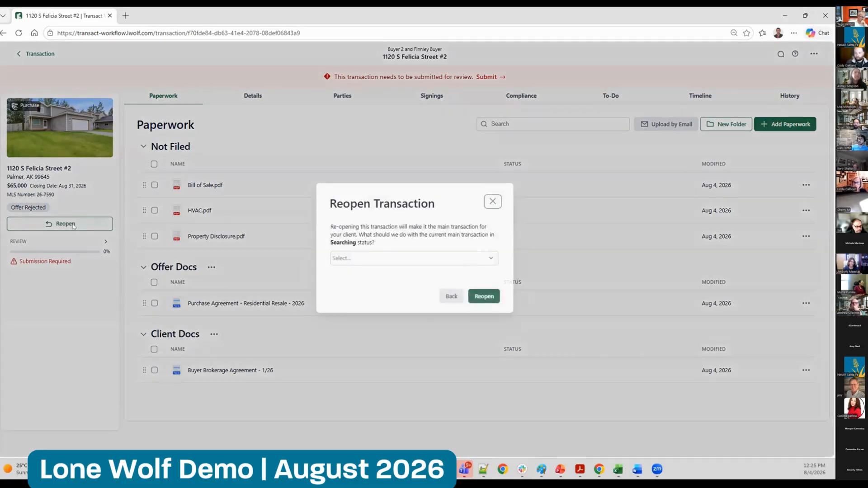
left_click(409, 260)
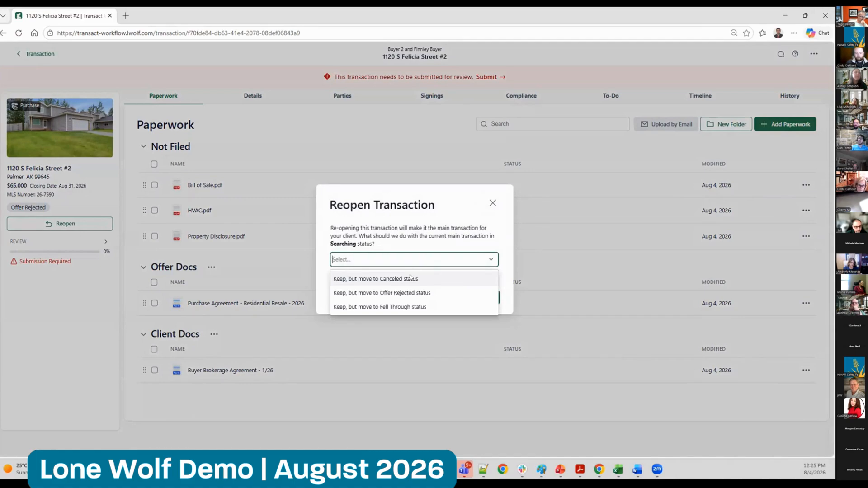
left_click(410, 278)
left_click(482, 297)
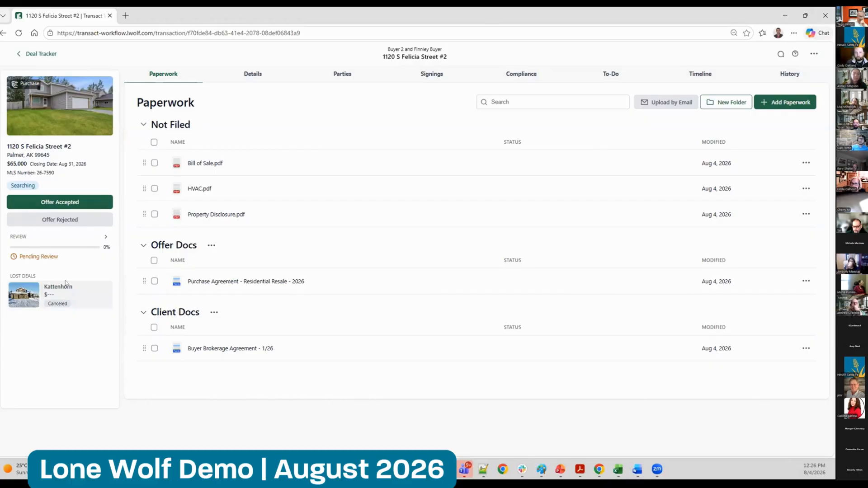
Return to the deal tracker and view the lost deal of the $65,000 Palmer purchase in the office transactions list
left_click(54, 293)
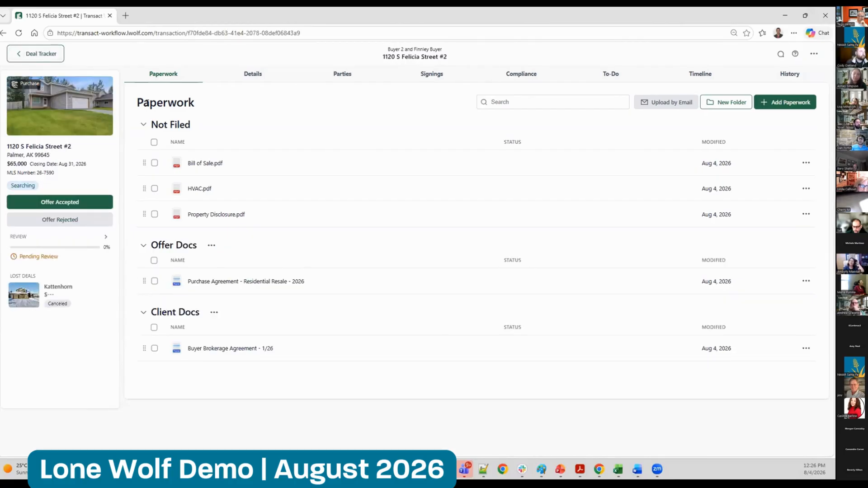
left_click(26, 53)
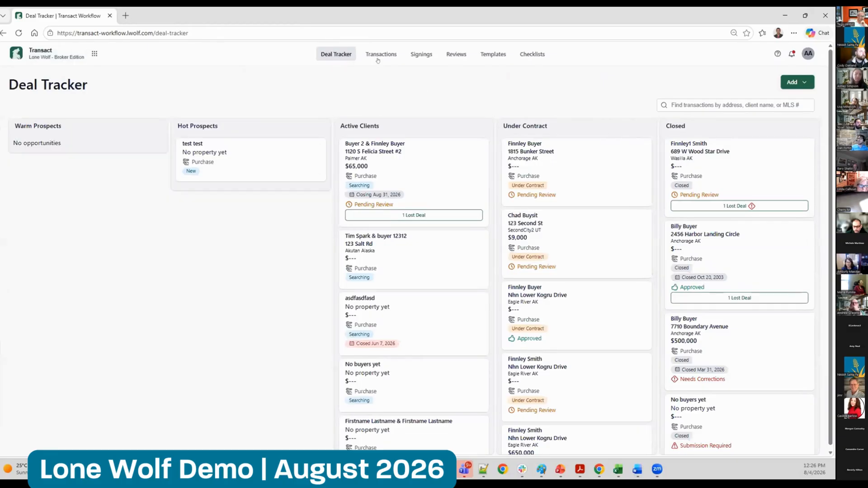
left_click(381, 55)
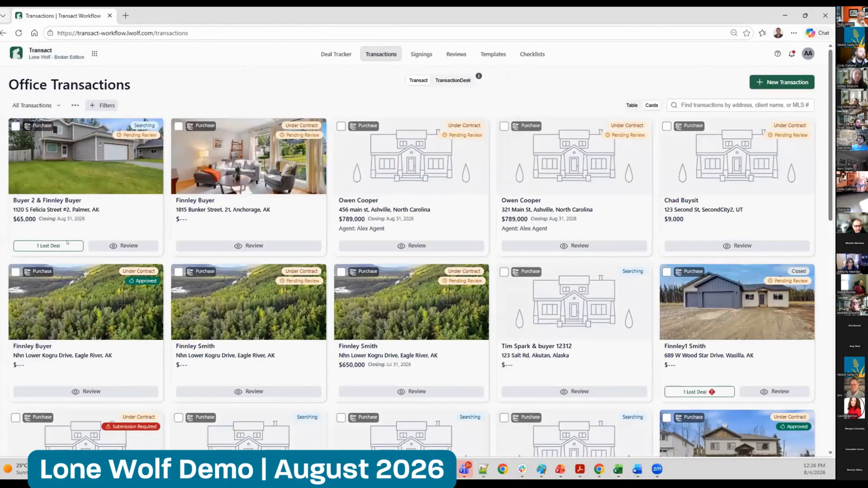
left_click(48, 246)
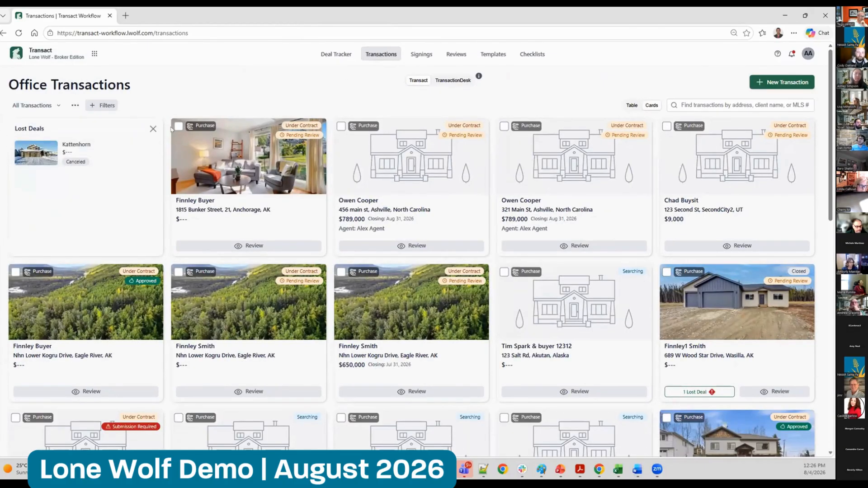
left_click(153, 128)
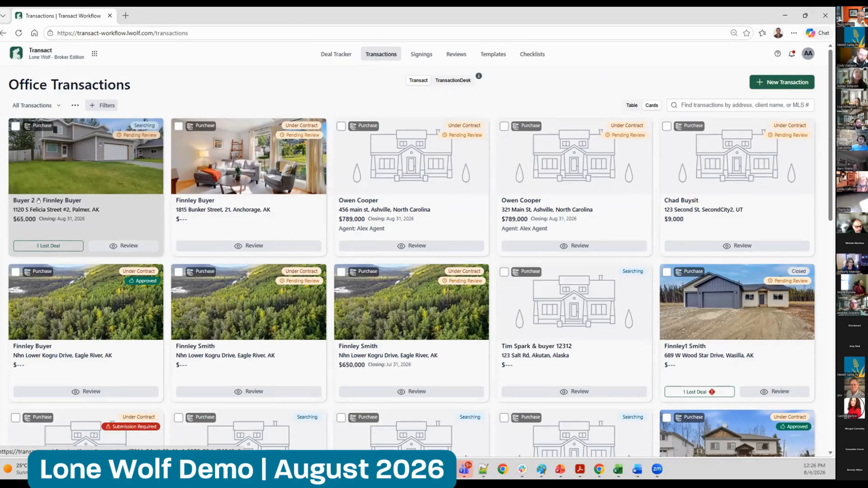
left_click(48, 245)
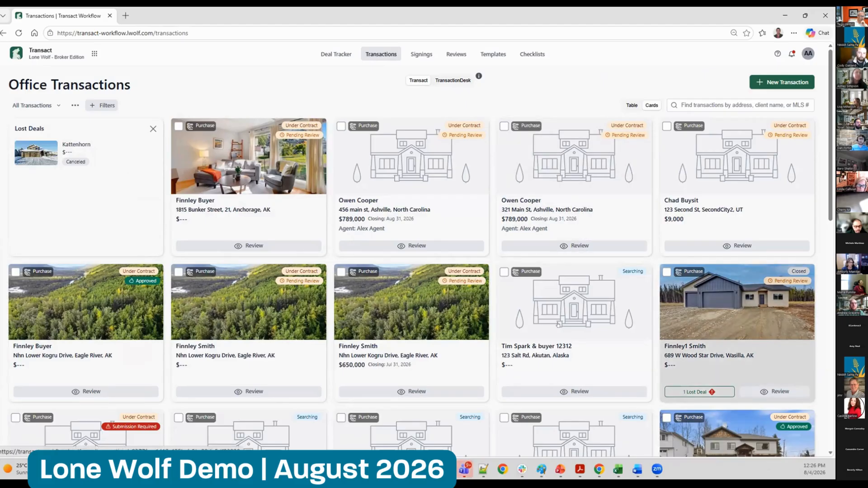
left_click(152, 129)
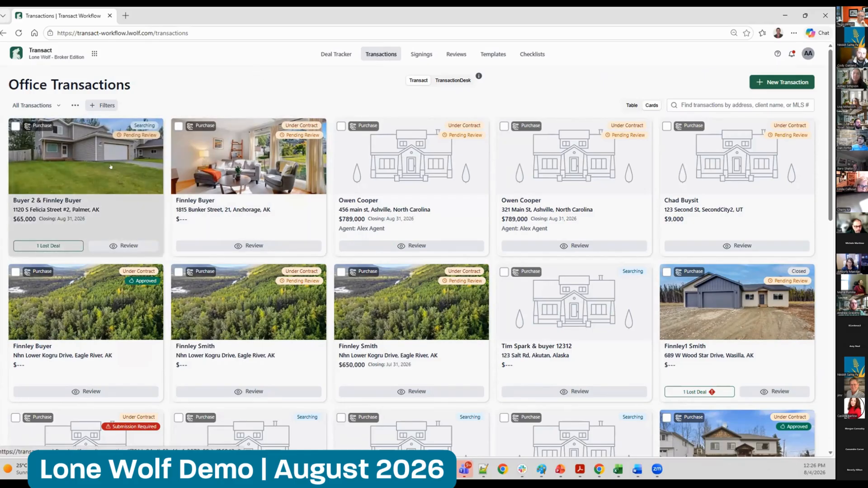
Accept the offer on the Palmer purchase and attach Bill of Sale.pdf as Signed Purchase Agreement, HVAC.pdf as Copy of Listing and Property Disclosure.pdf as Deposit Cheque
left_click(136, 181)
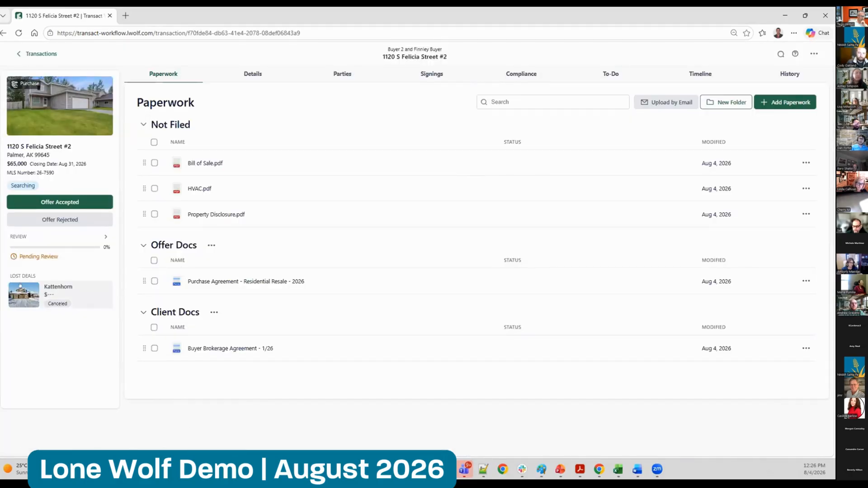
left_click(56, 202)
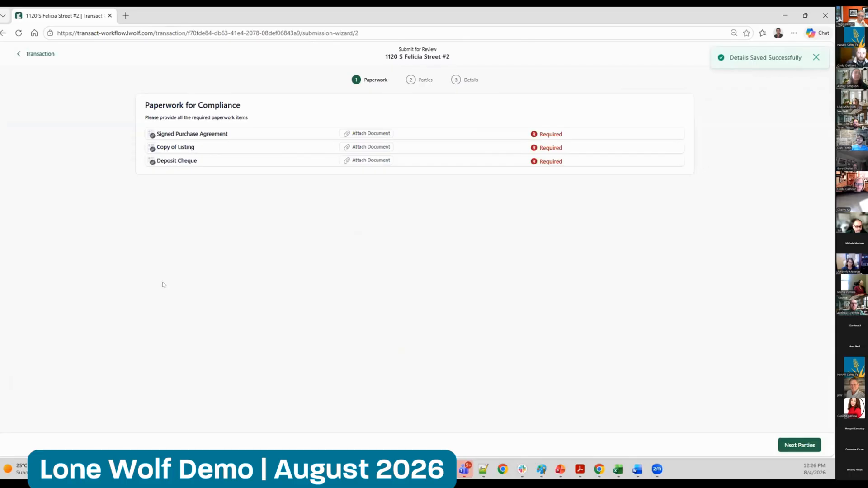
left_click(367, 134)
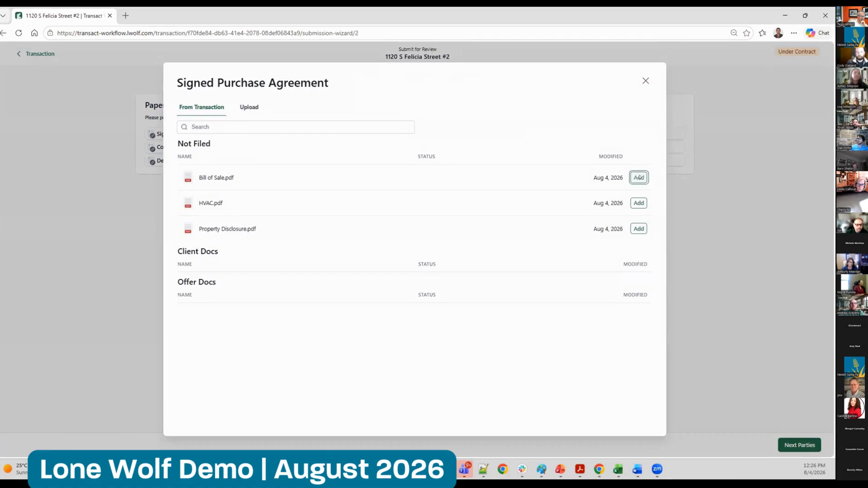
left_click(638, 177)
left_click(356, 146)
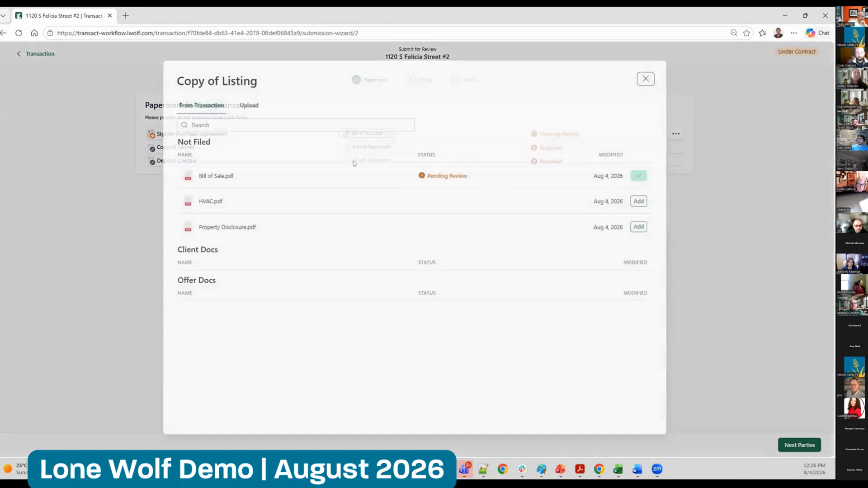
left_click(638, 203)
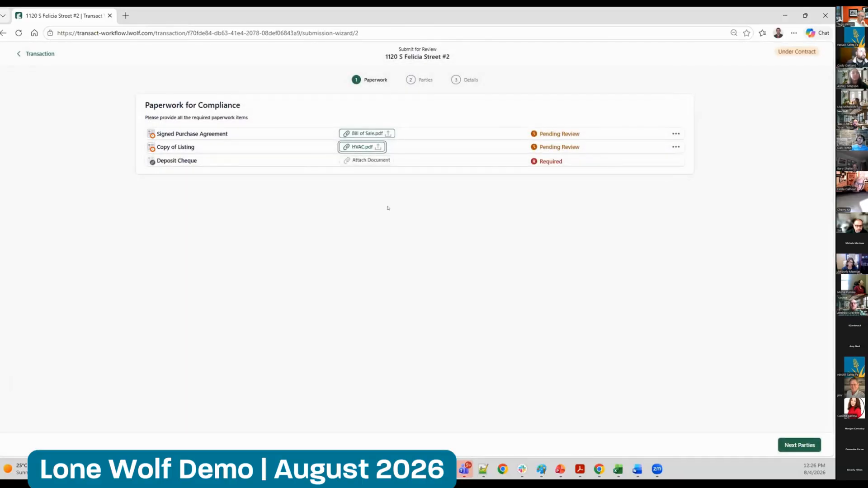
left_click(368, 161)
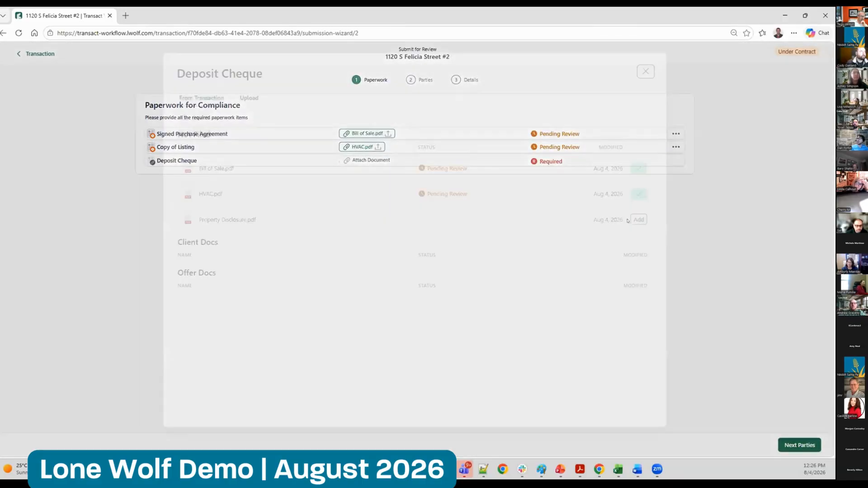
left_click(637, 228)
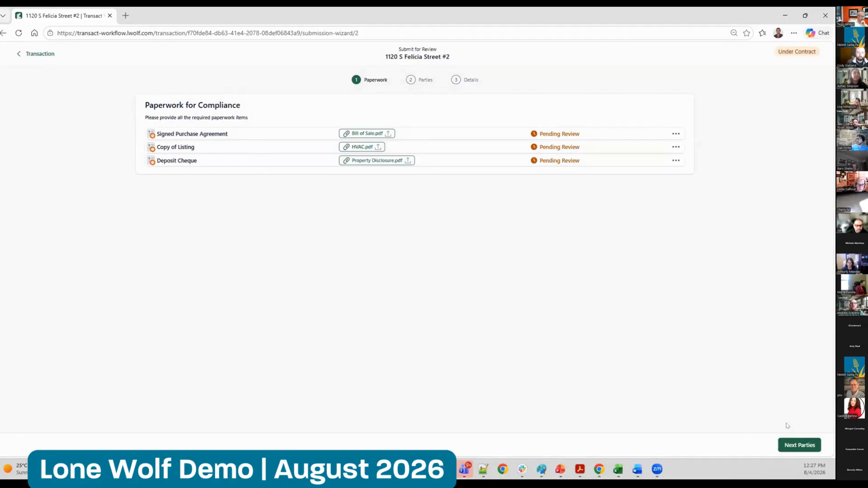
Add the required Seller party to the review submission with the seller's first and last name, and save it
left_click(789, 445)
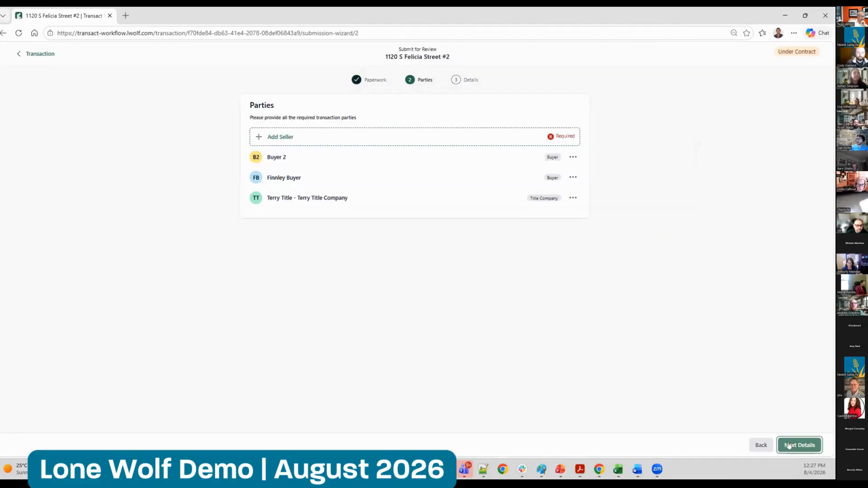
left_click(307, 136)
left_click(465, 246)
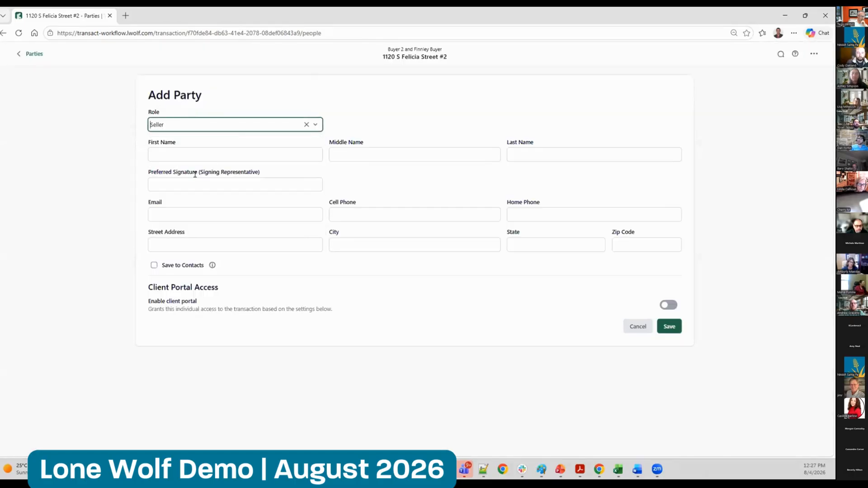
left_click(197, 146)
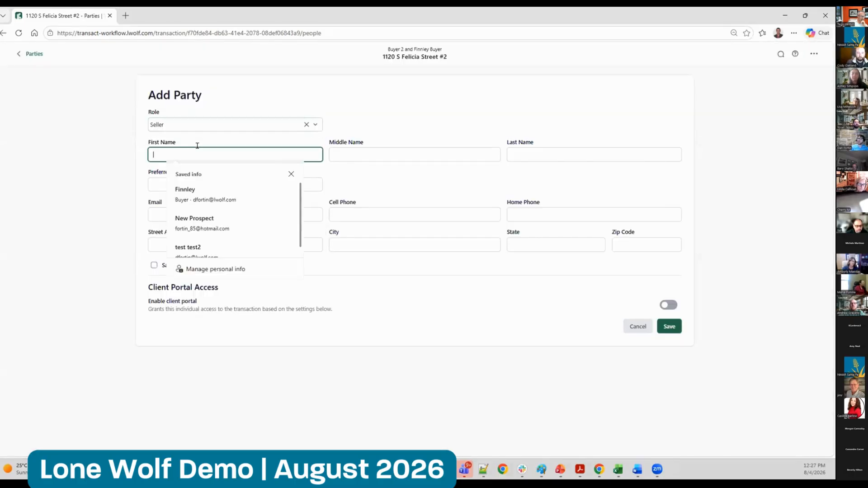
type("Seller")
key("Tab")
key("Tab")
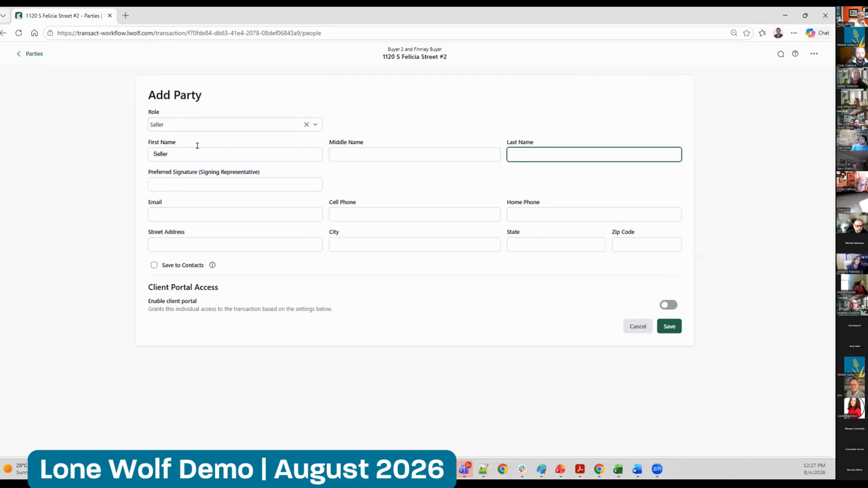
type("One")
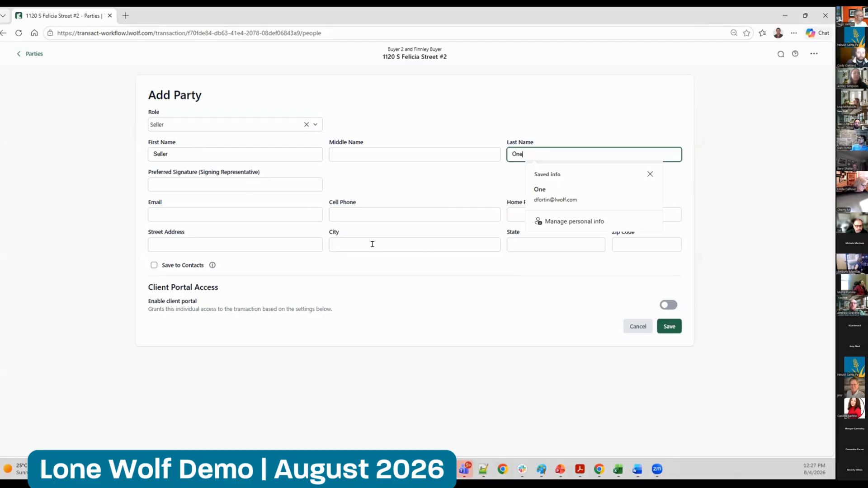
left_click(675, 326)
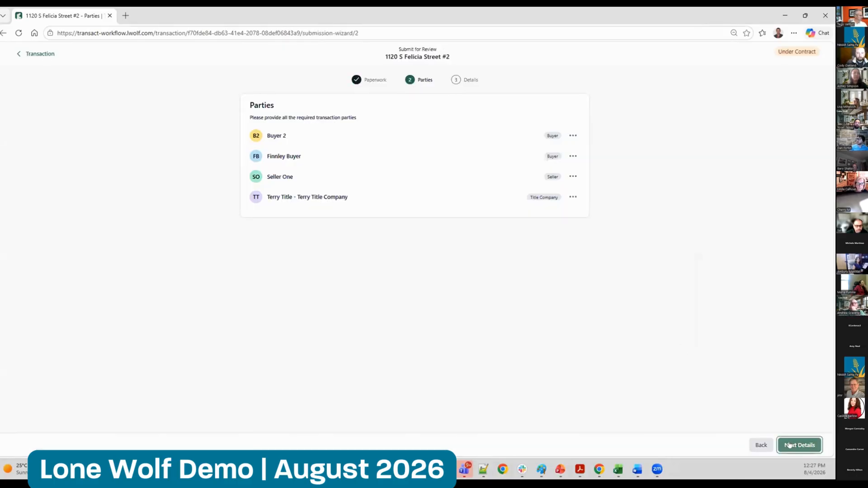
Send the transaction for review with its existing property details and open its compliance checklist
left_click(790, 445)
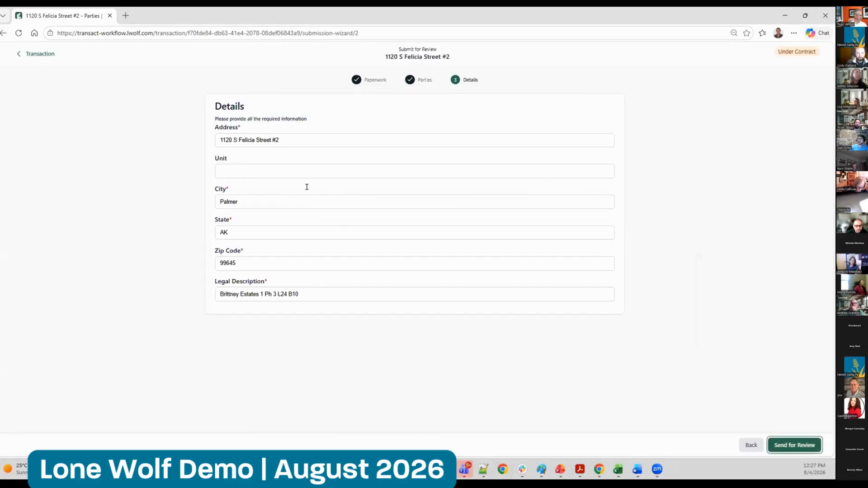
left_click(794, 445)
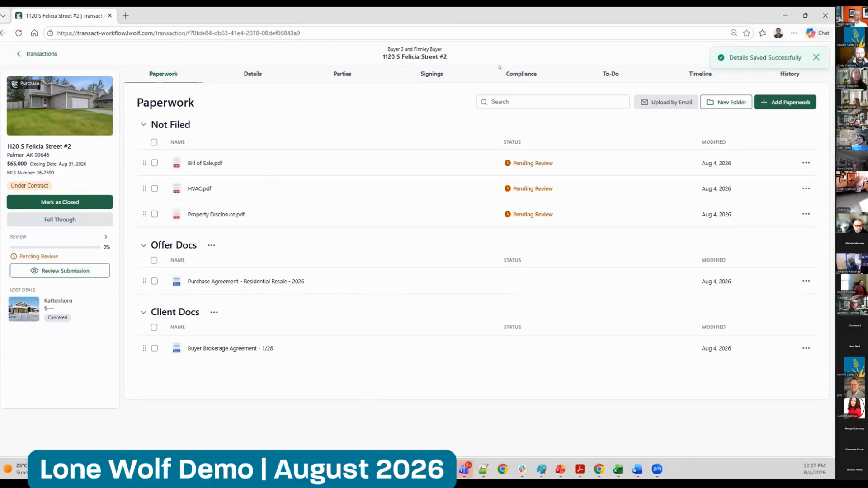
left_click(525, 71)
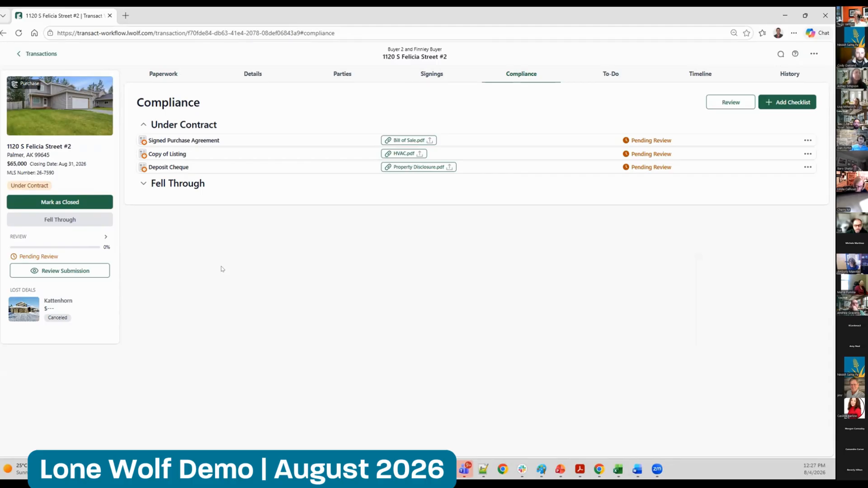
Open the reviews board and remove the assigned-to-me filter to show All In Review
left_click(40, 54)
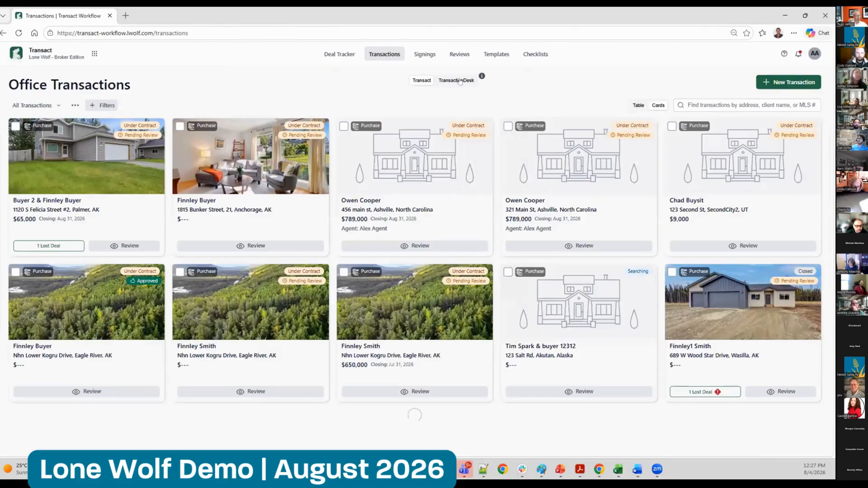
left_click(455, 54)
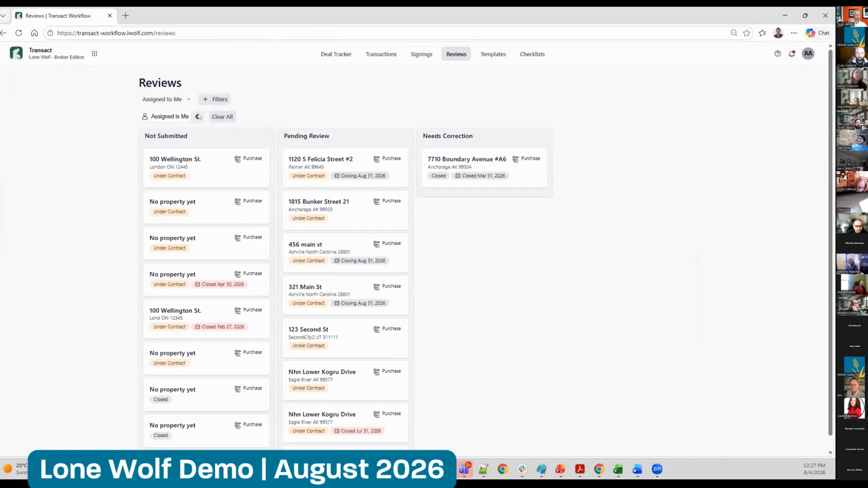
left_click(198, 117)
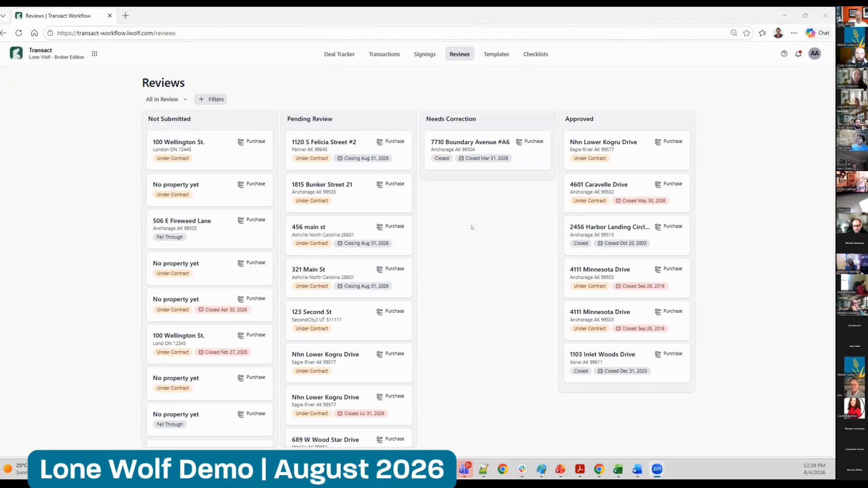
left_click(451, 234)
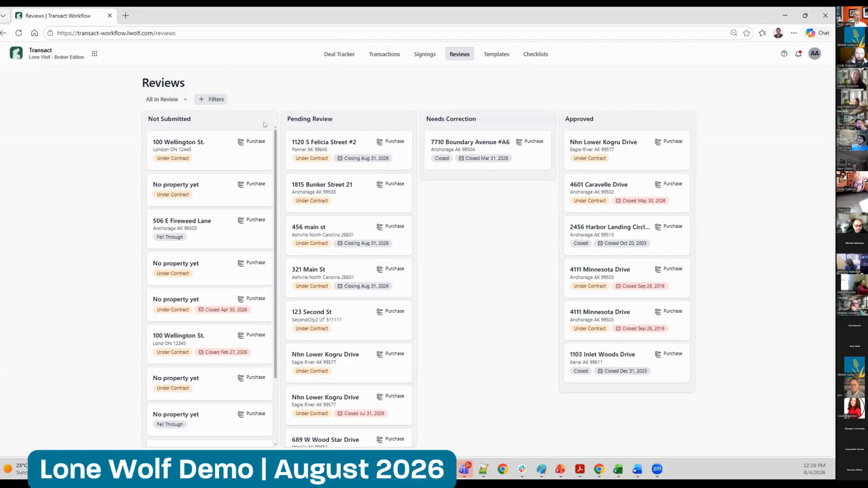
Open the pending review of the Palmer purchase, switch to the pending Anchorage condominium review, and read its signed purchase agreement
left_click(313, 146)
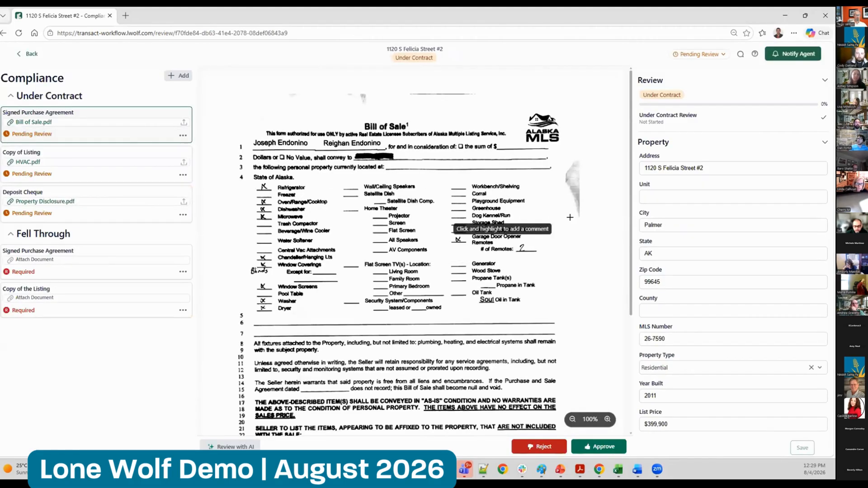
left_click(31, 53)
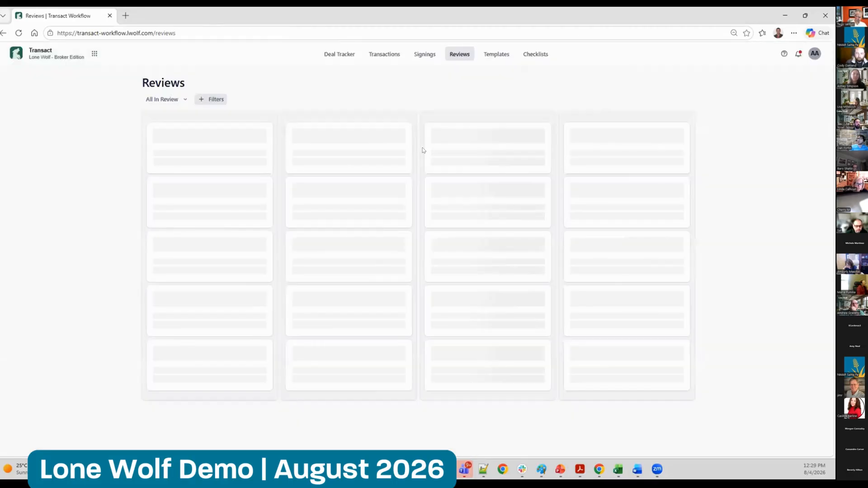
left_click(327, 191)
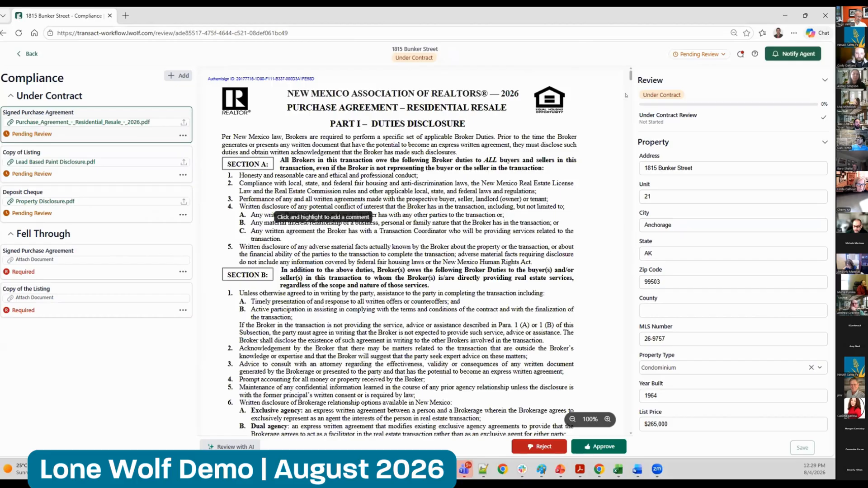
scroll(628, 80, "down", 3)
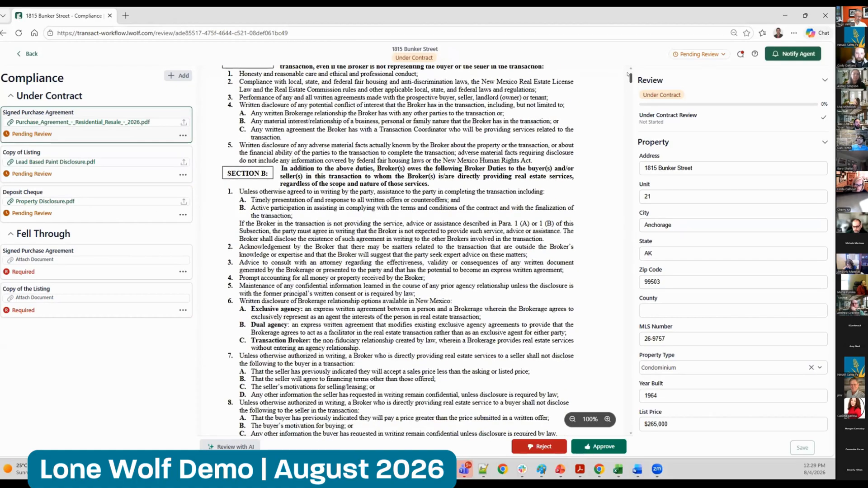
scroll(628, 79, "down", 3)
scroll(628, 75, "up", 6)
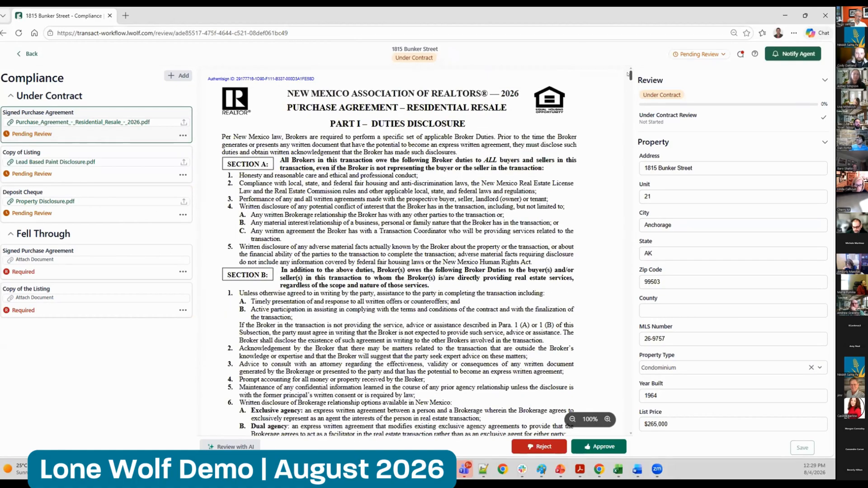
Collapse the review's Property and Offer details to examine the parties, and expand the Property details again
left_click(820, 144)
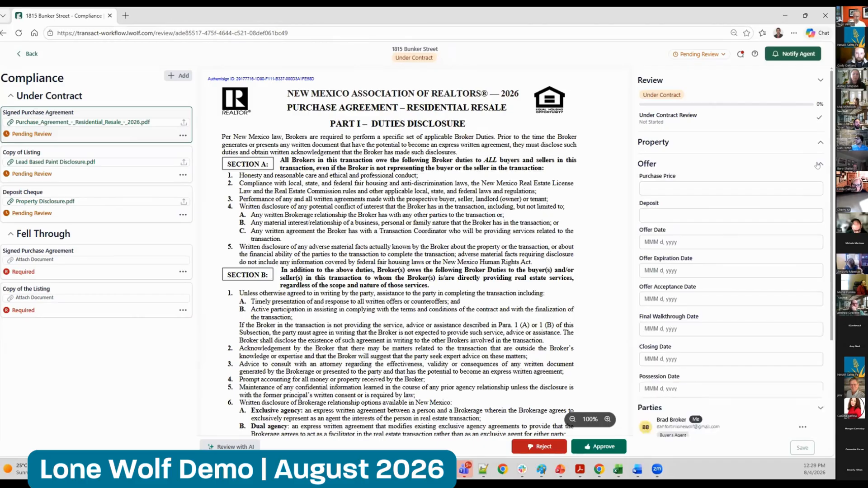
left_click(818, 165)
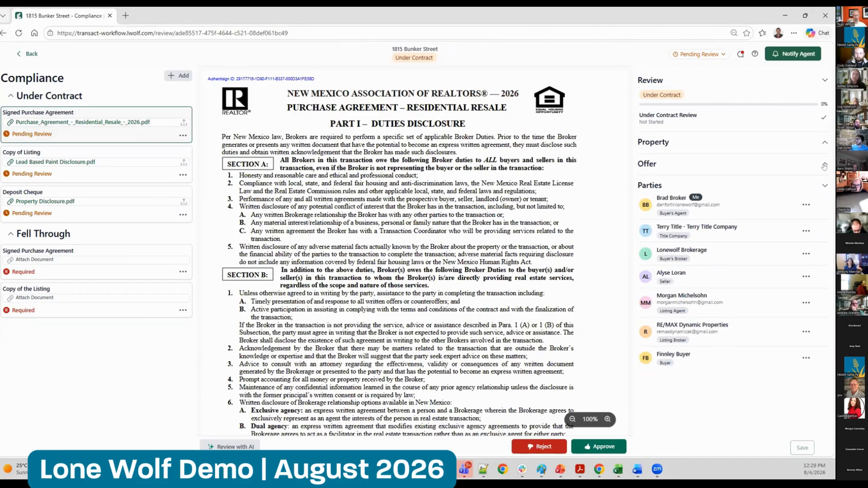
left_click(821, 143)
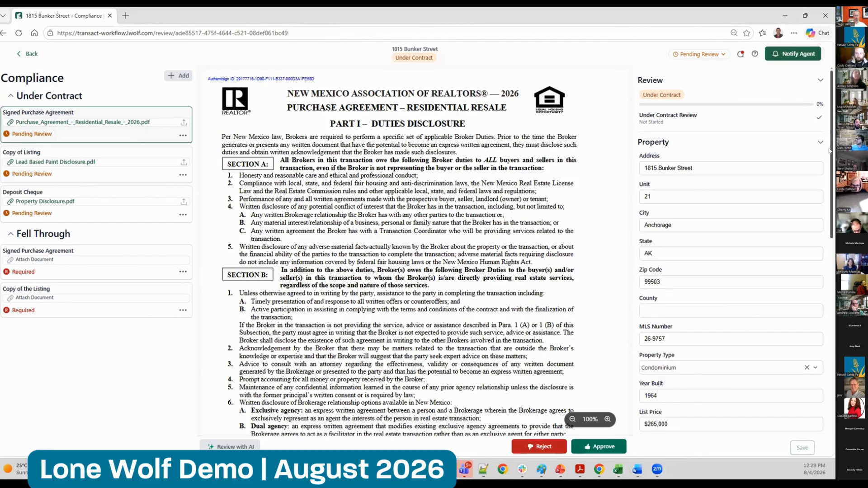
Examine the remaining property details and the unsigned seller initials on Cover Page 2 of the purchase agreement
left_click_drag(830, 150, 832, 289)
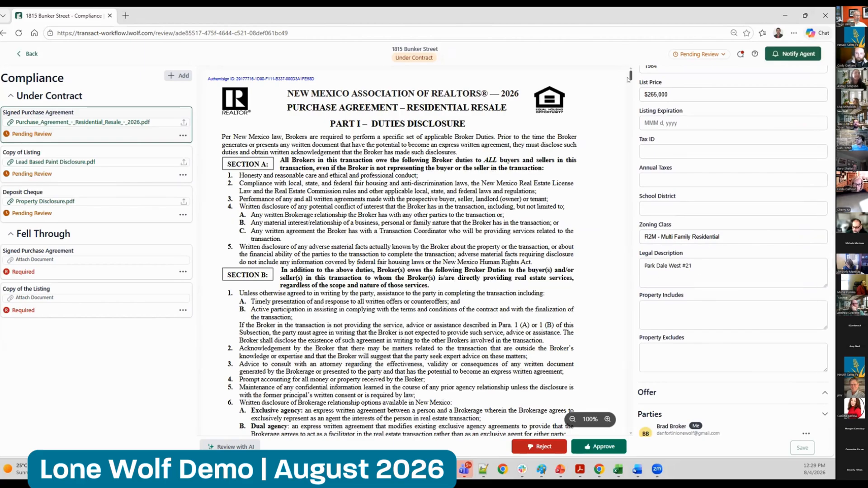
left_click_drag(628, 73, 629, 101)
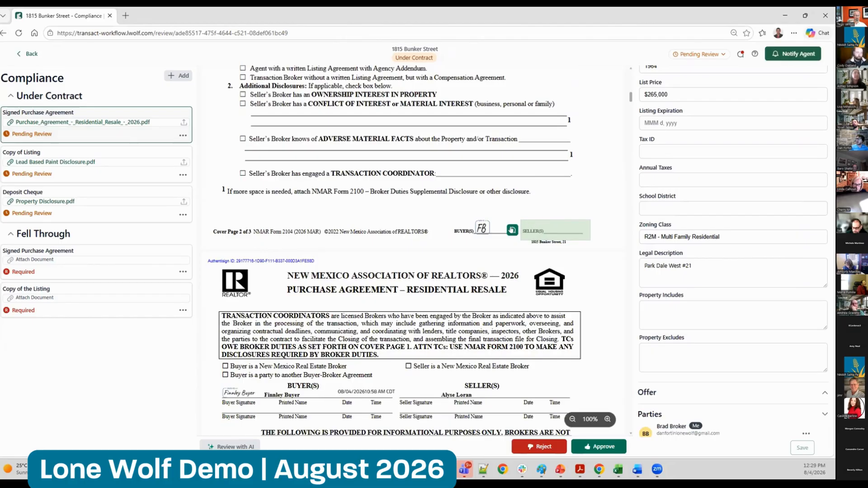
scroll(509, 226, "up", 1)
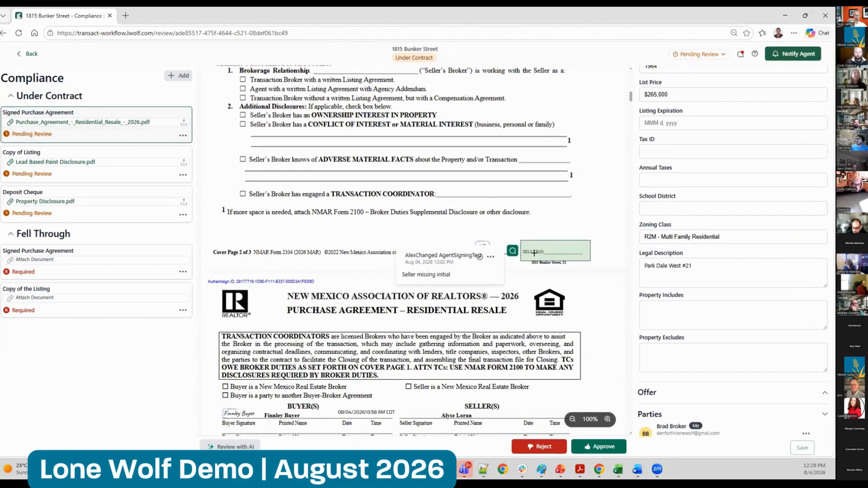
Start and cancel a new comment on the purchase agreement, and mark the "Seller missing initial" comment resolved and unresolved again
left_click(528, 220)
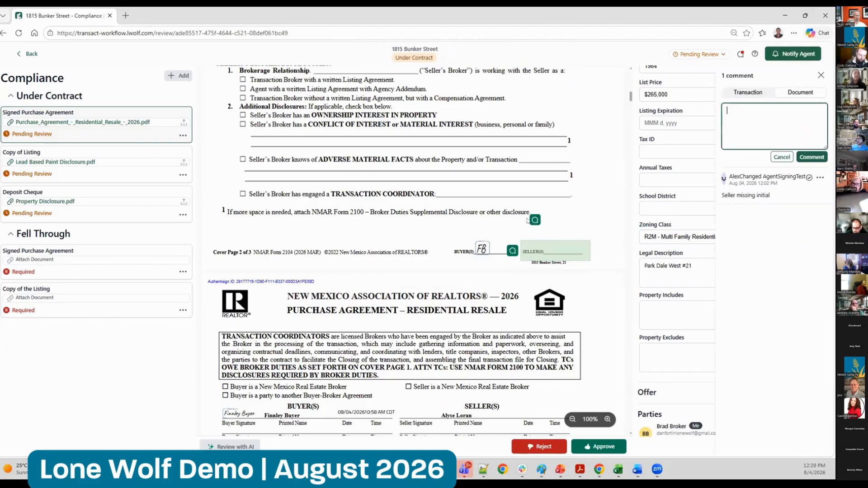
left_click(782, 157)
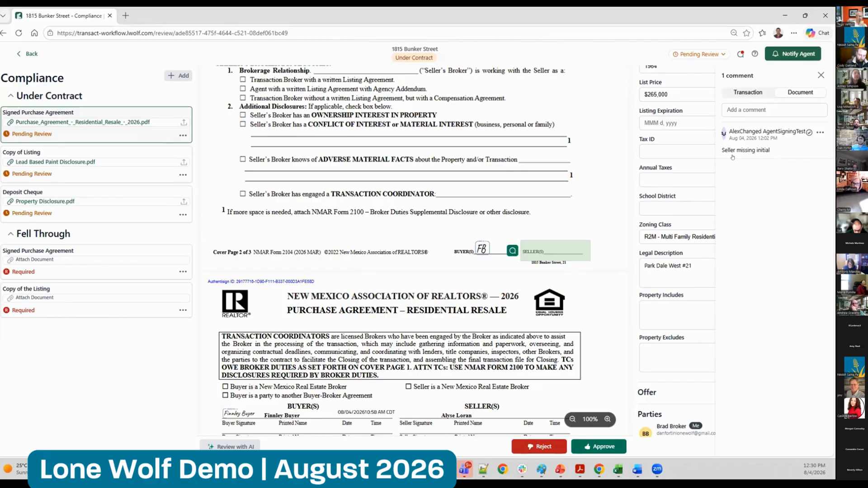
left_click(809, 132)
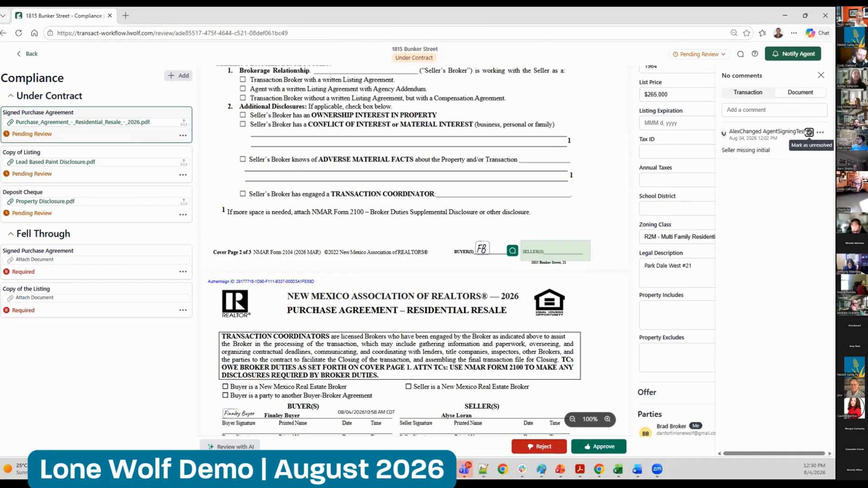
left_click(809, 132)
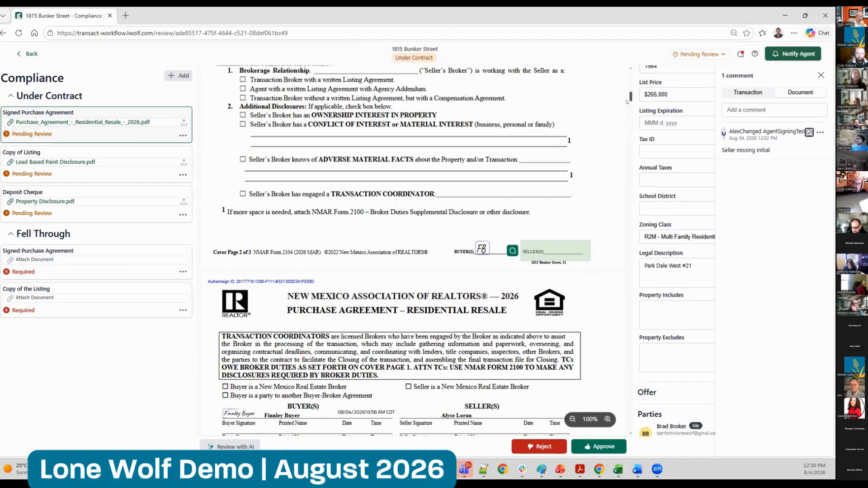
Read on through the signed purchase agreement and approve it
scroll(615, 113, "down", 10)
scroll(627, 135, "down", 15)
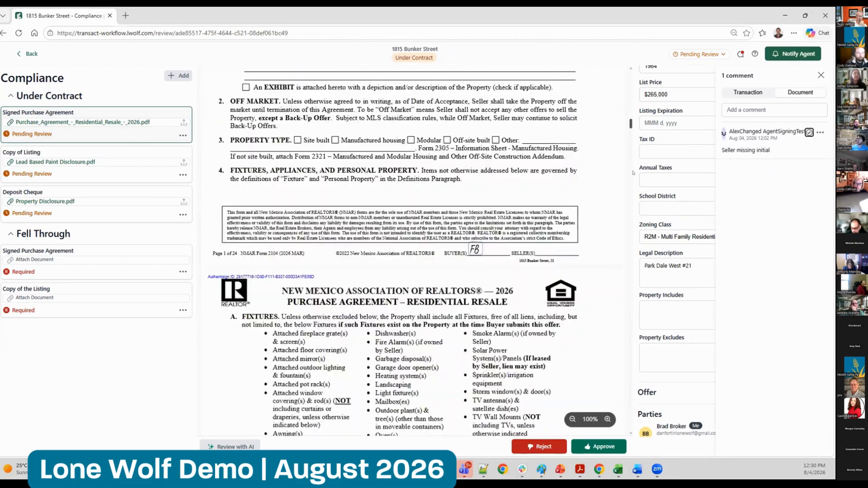
scroll(636, 206, "down", 20)
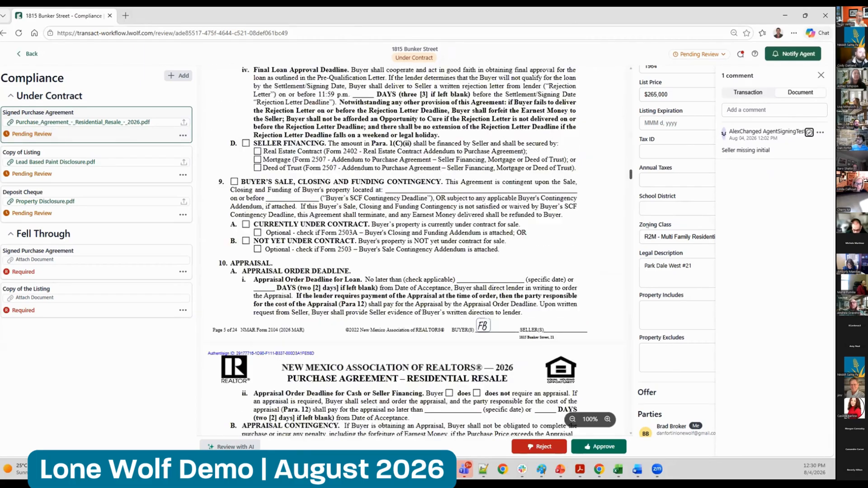
scroll(561, 419, "down", 15)
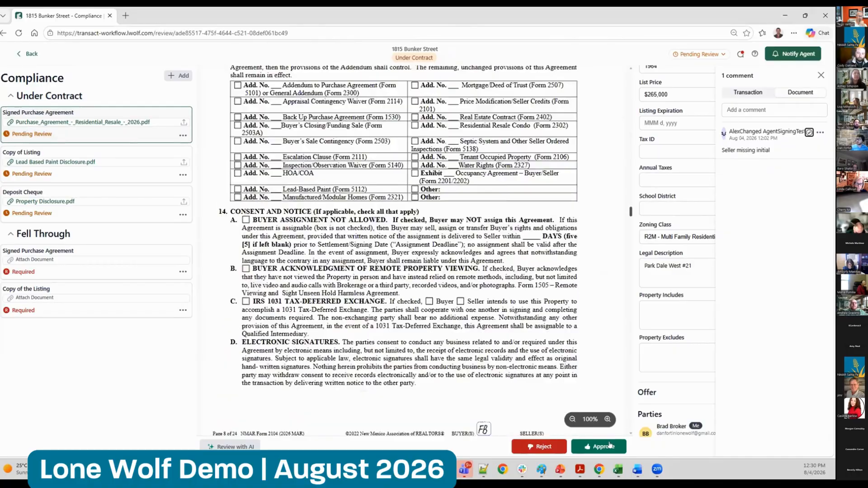
scroll(561, 419, "down", 5)
left_click(599, 446)
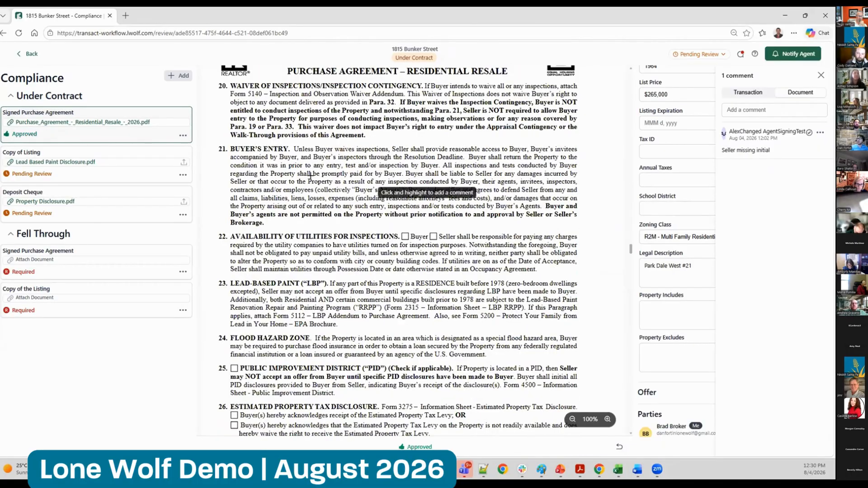
Open the Lead Based Paint Disclosure and look at the agent notification form without sending it
left_click(77, 163)
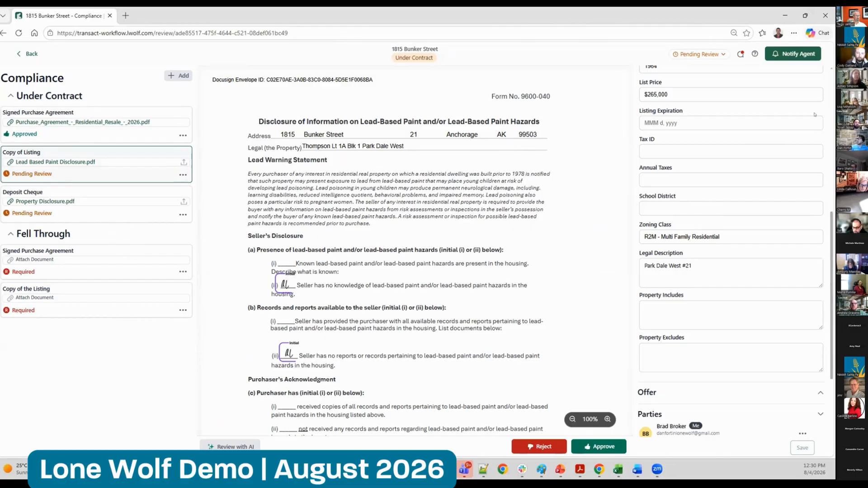
left_click(787, 53)
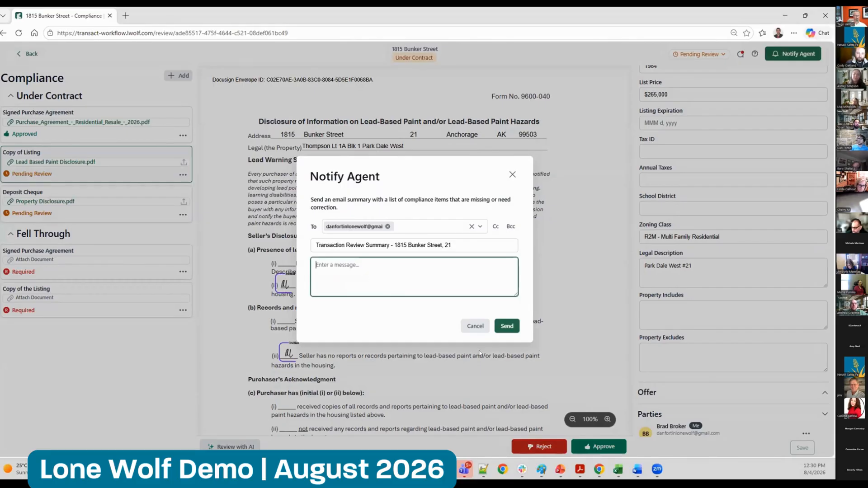
left_click(475, 326)
Set the overall status of the condominium review to Approved and return to the reviews board
left_click(712, 53)
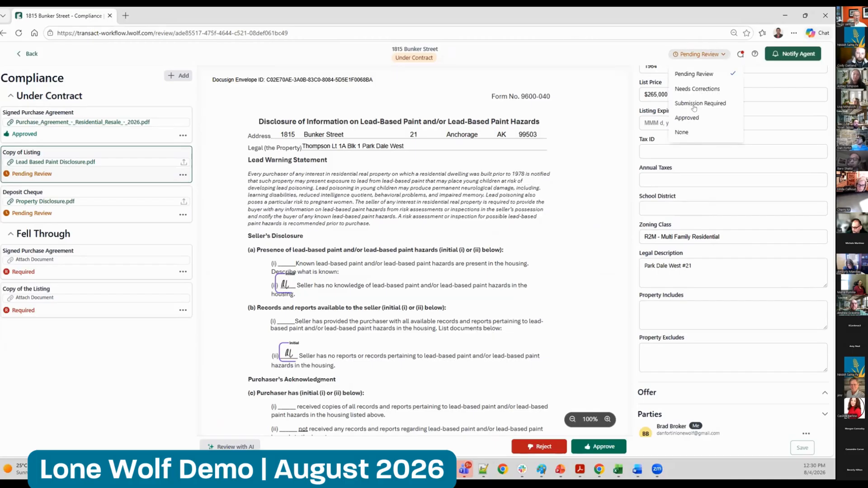
left_click(691, 113)
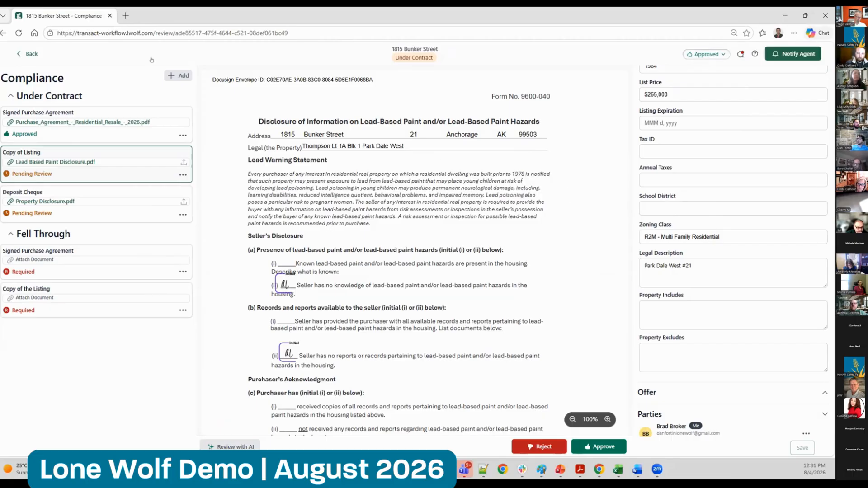
left_click(25, 55)
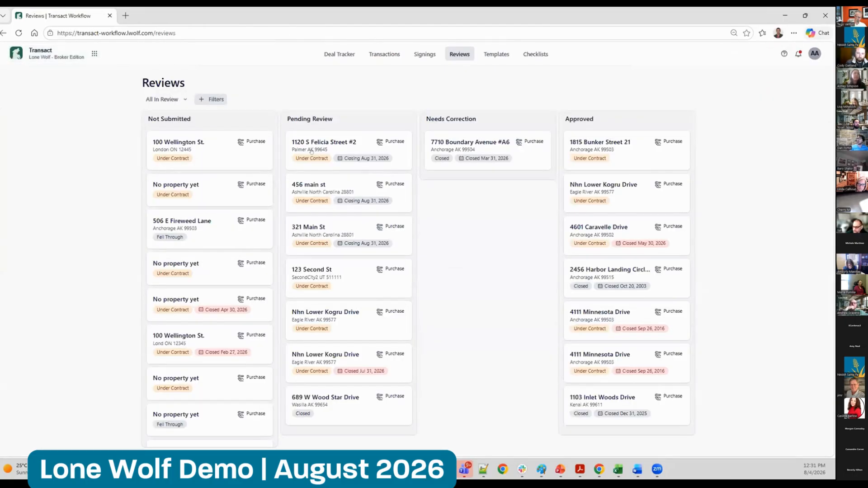
Open the Anchorage condominium transaction from its approved review, mark it as closed, and return to the reviews board
left_click(595, 149)
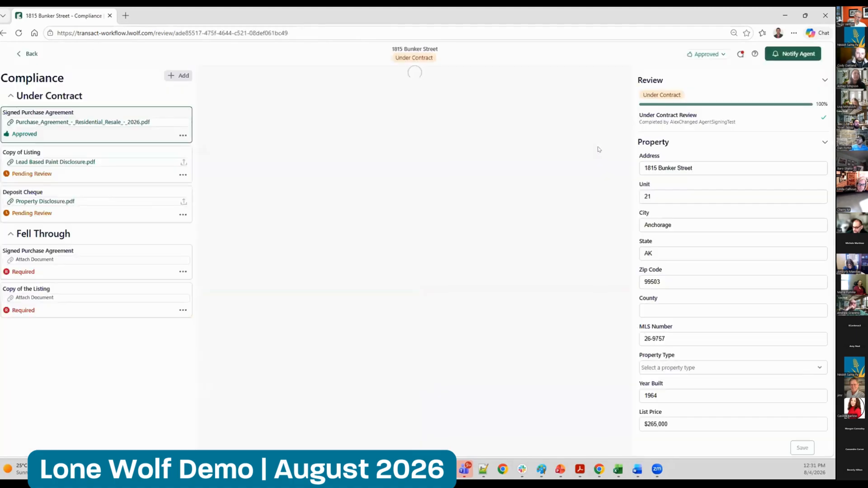
left_click(411, 48)
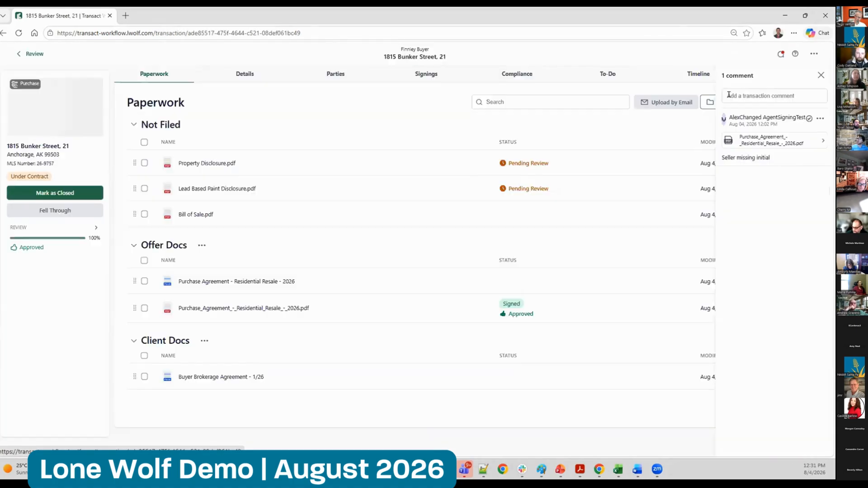
left_click(819, 74)
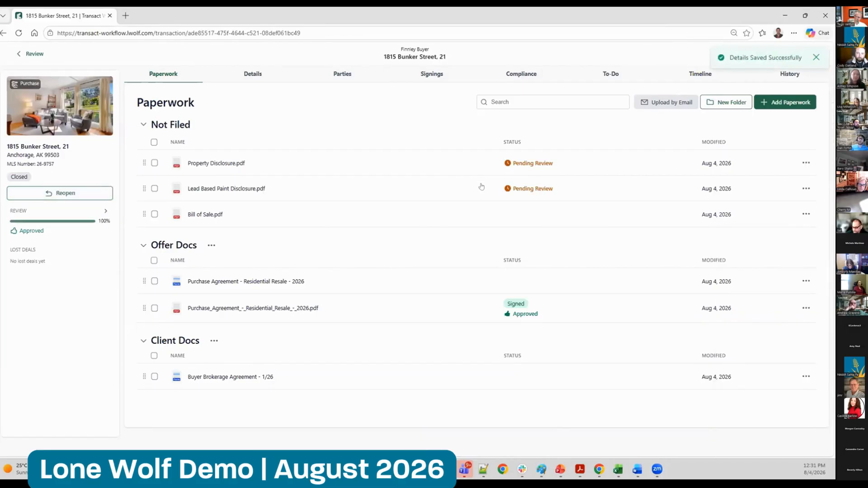
left_click(28, 53)
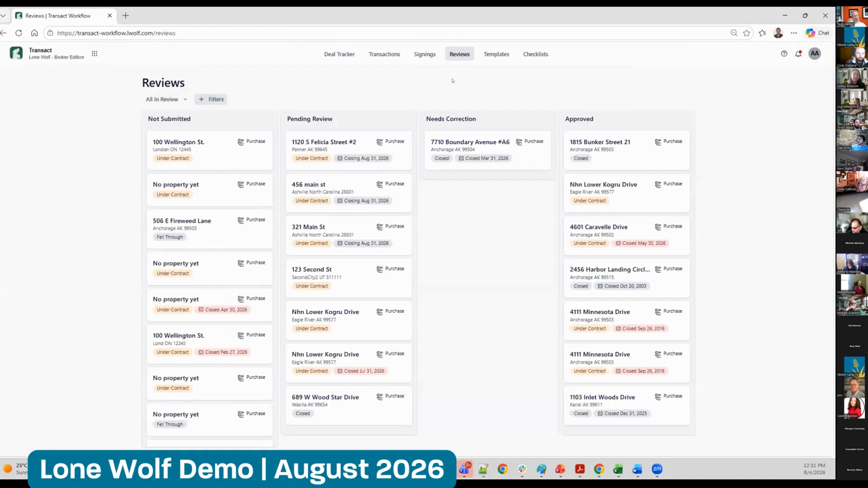
Open the office transactions, view them as a table, and return to the card layout
left_click(378, 53)
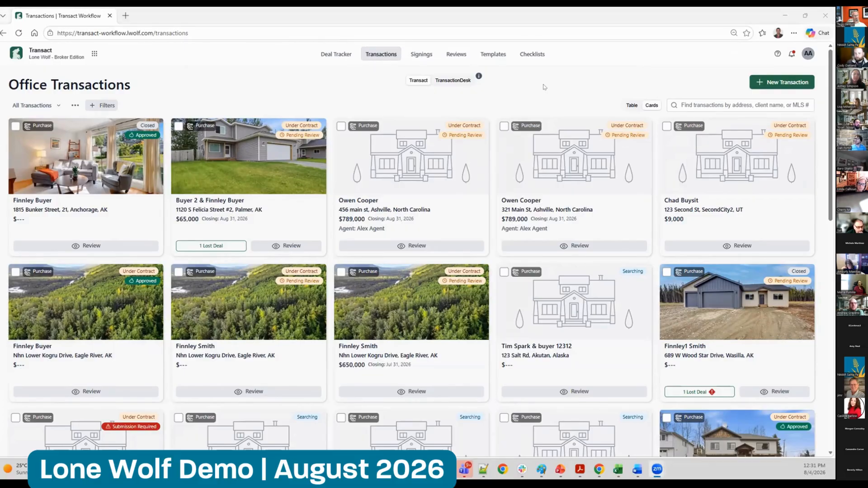
left_click(631, 106)
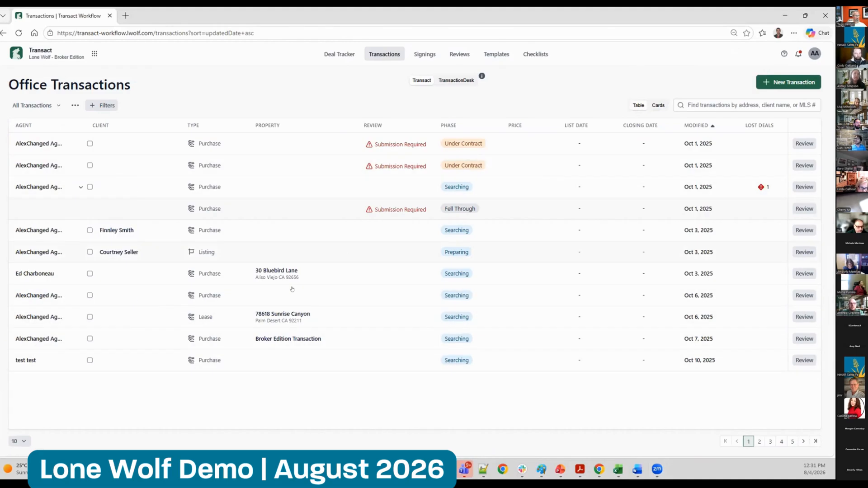
left_click(659, 106)
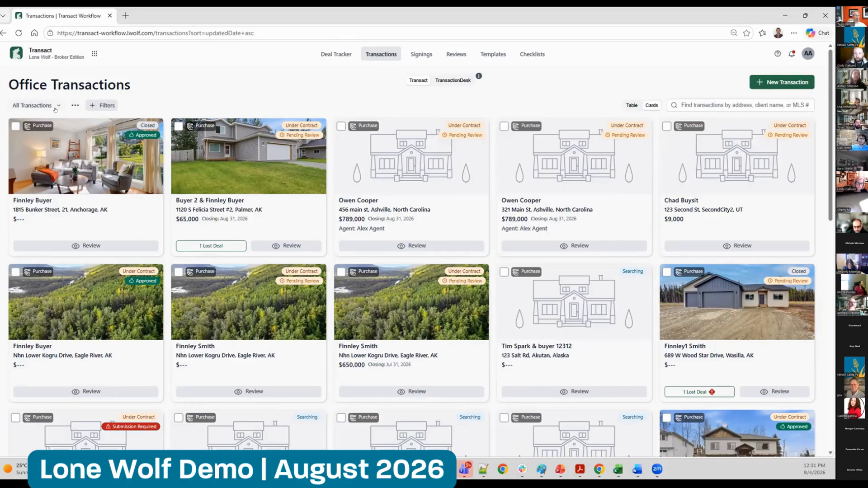
Look at the Closing in 30 days view without its Phase filter, check the available filters, and clear all filters
left_click(37, 106)
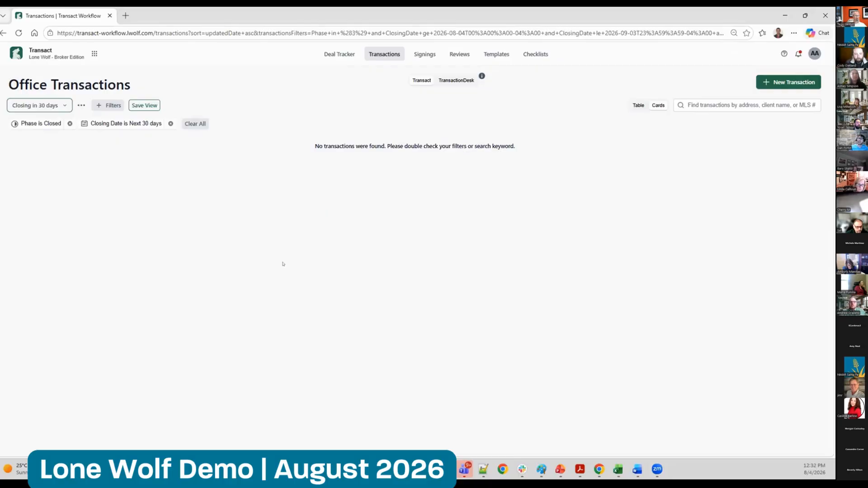
left_click(70, 123)
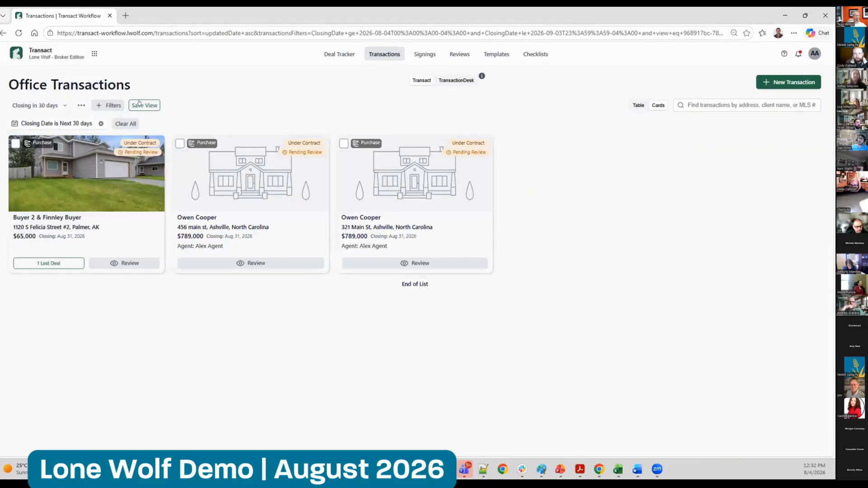
left_click(111, 104)
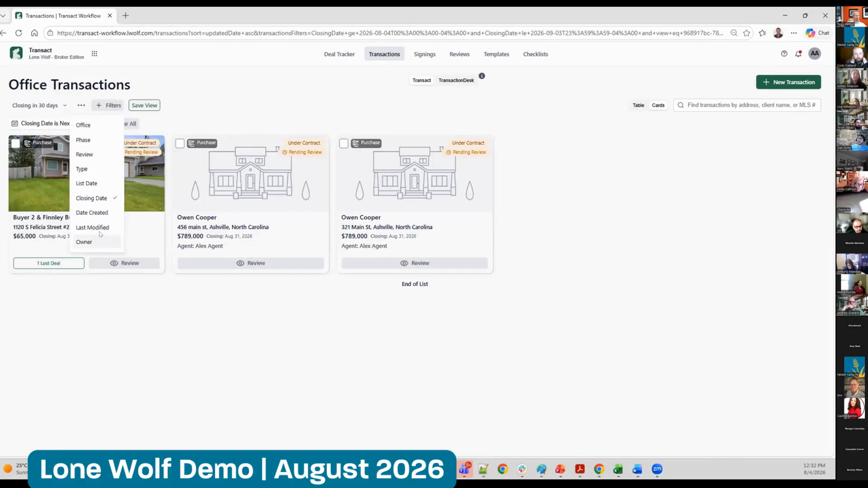
left_click(237, 100)
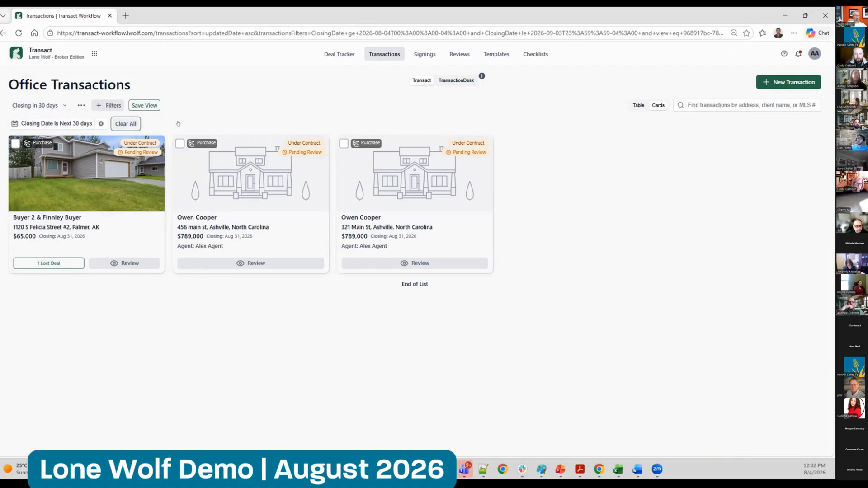
left_click(126, 124)
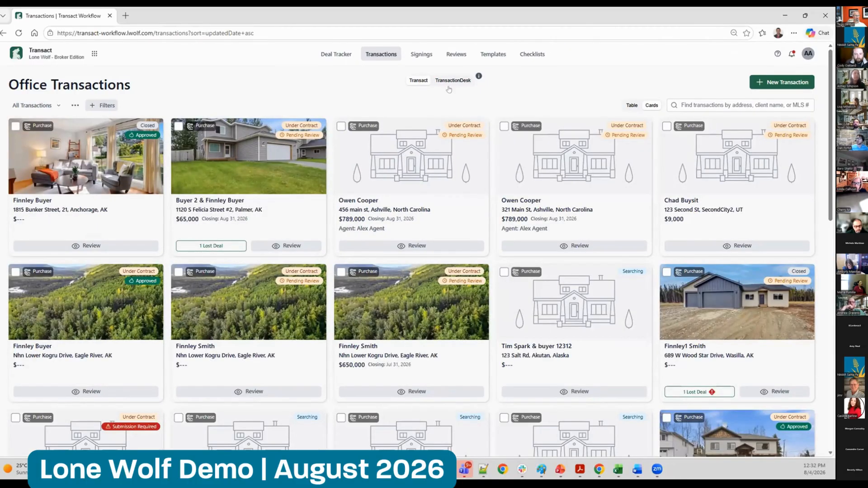
View the legacy TransactionDesk transactions and the Deal Tracker board, and return to the Transact office transactions
left_click(449, 86)
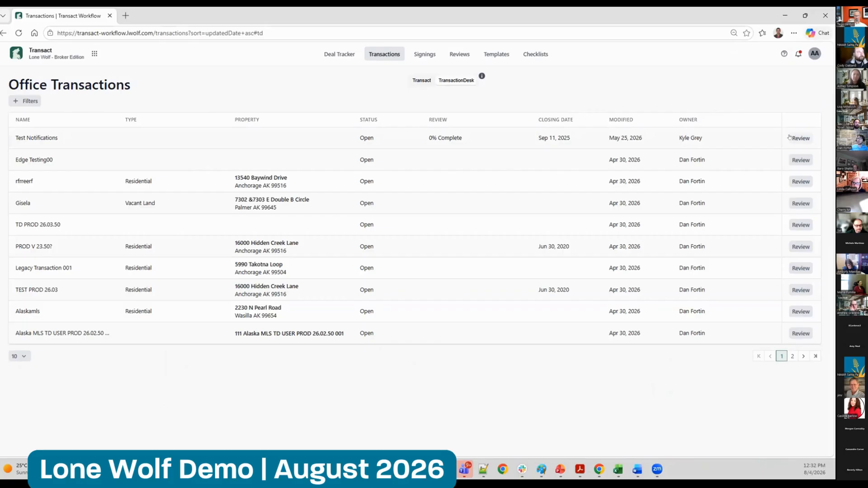
left_click(421, 80)
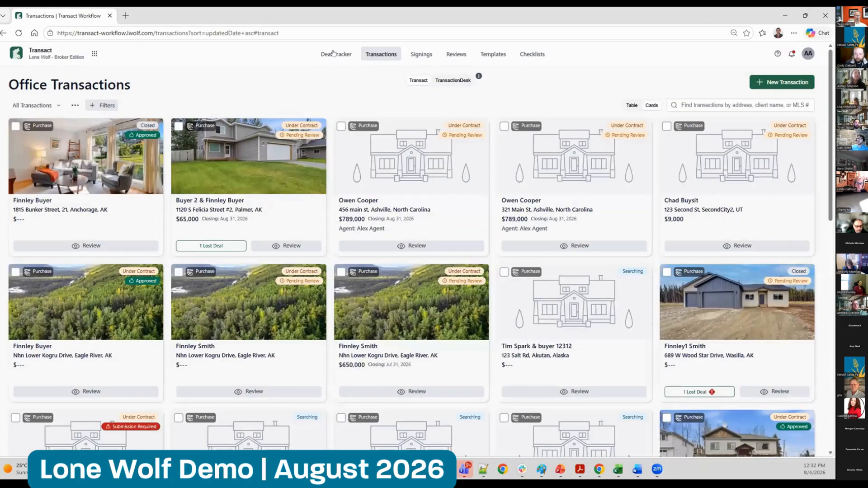
left_click(333, 55)
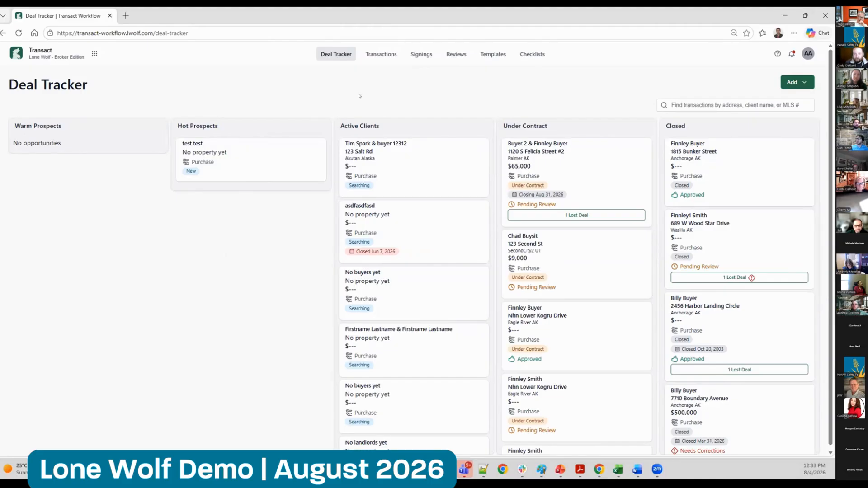
left_click(381, 54)
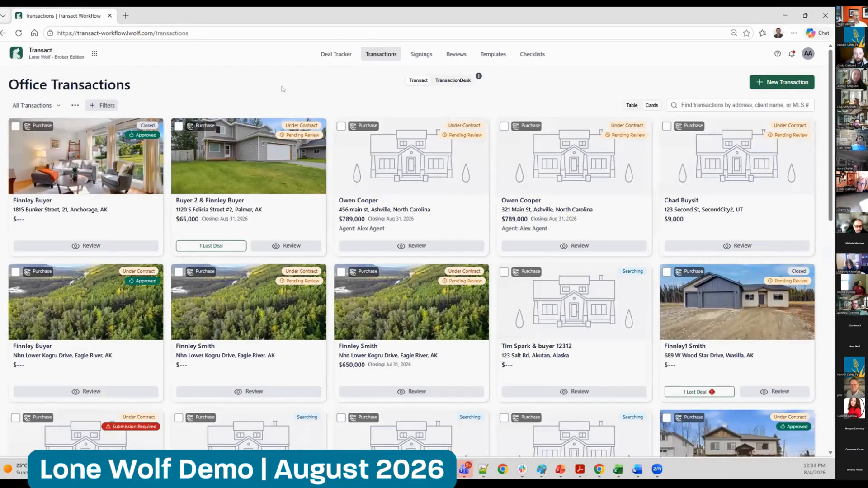
Look over the list of available Lone Wolf products and close it
left_click(93, 53)
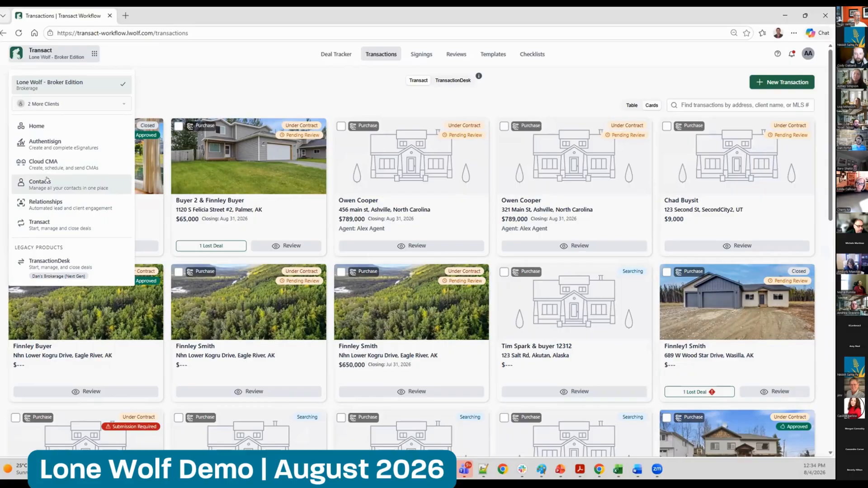
left_click(163, 74)
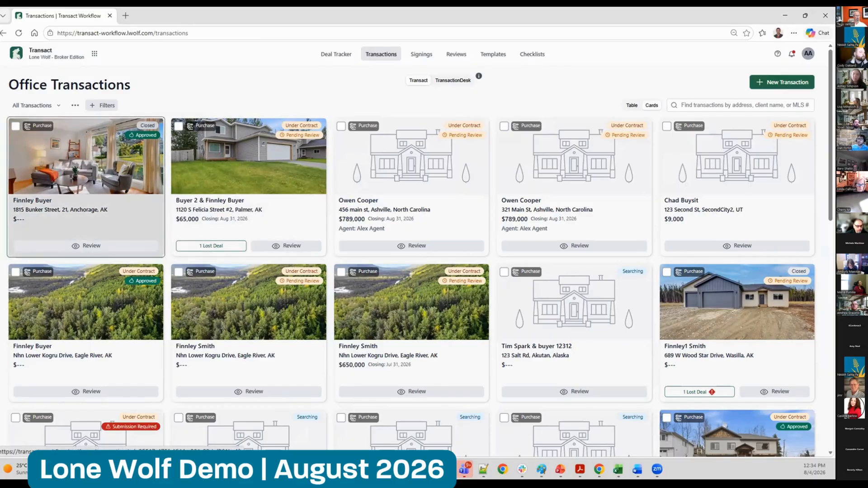
Open the closed and approved purchase transaction and load its Bill of Sale.pdf in the forms editor
left_click(113, 135)
left_click(155, 215)
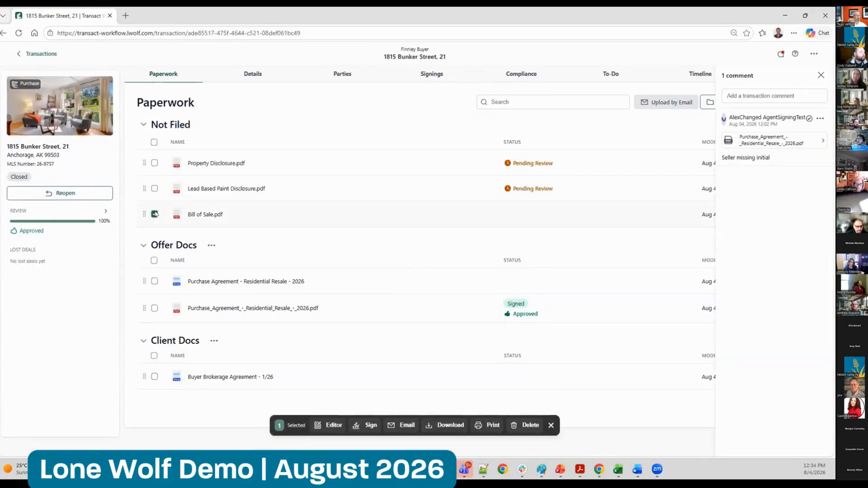
left_click(328, 427)
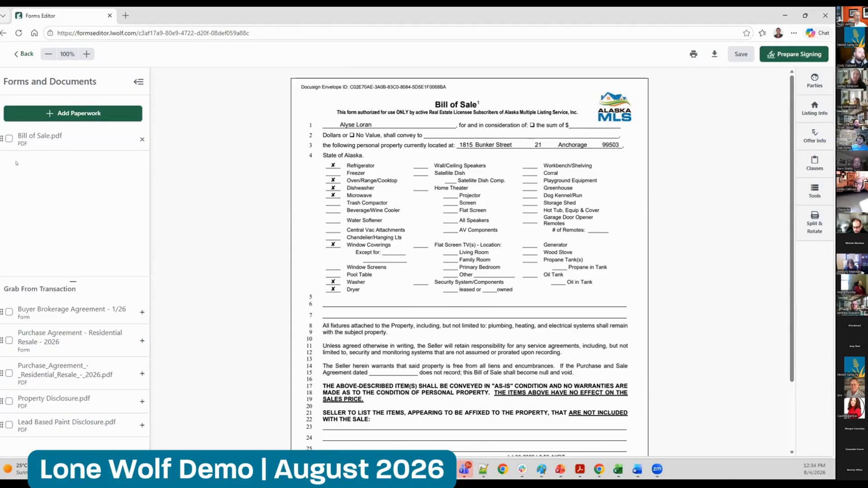
View the Split & Rotate options for page 1 of Bill of Sale.pdf and return to the editor
left_click(8, 138)
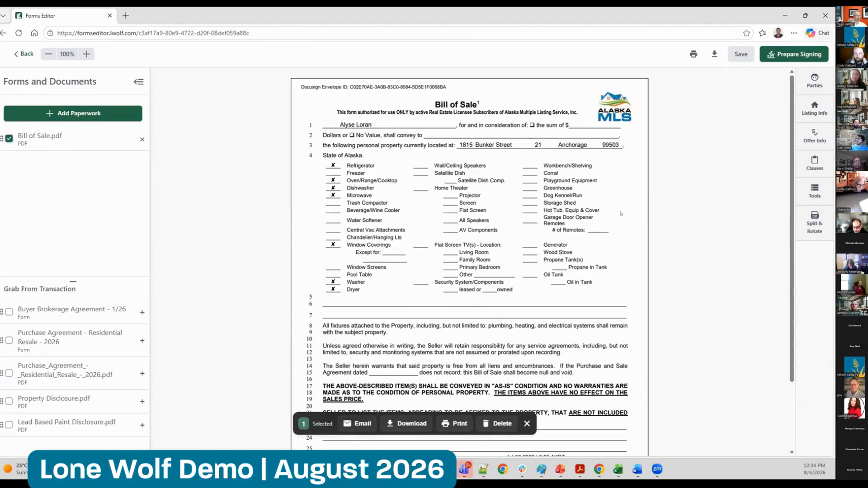
left_click(815, 228)
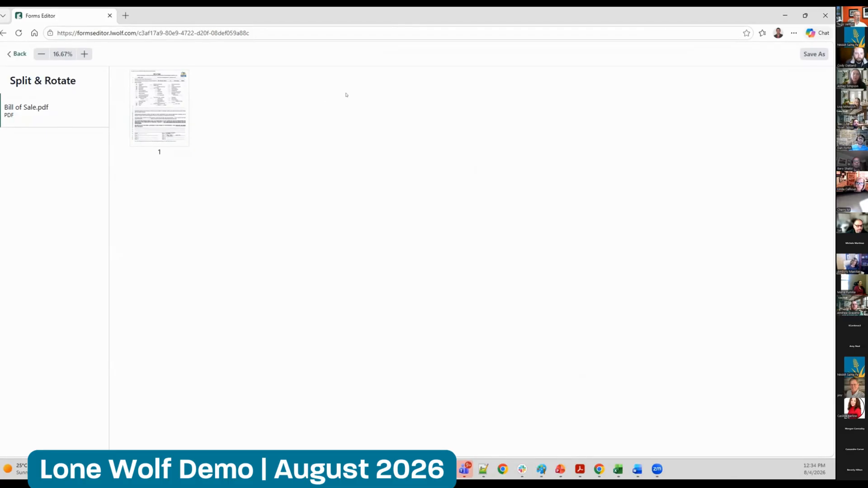
left_click(154, 104)
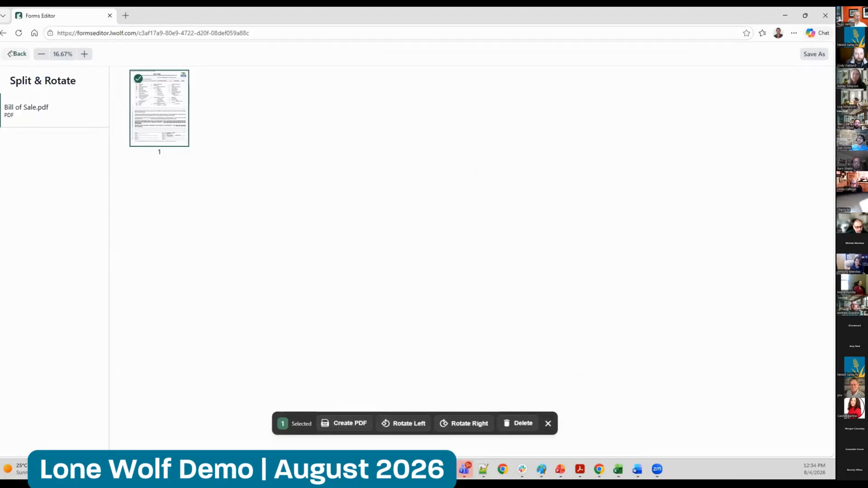
left_click(17, 53)
Draw strikethroughs across lines 3 and 2 of the Bill of Sale and across the Refrigerator row
left_click(815, 190)
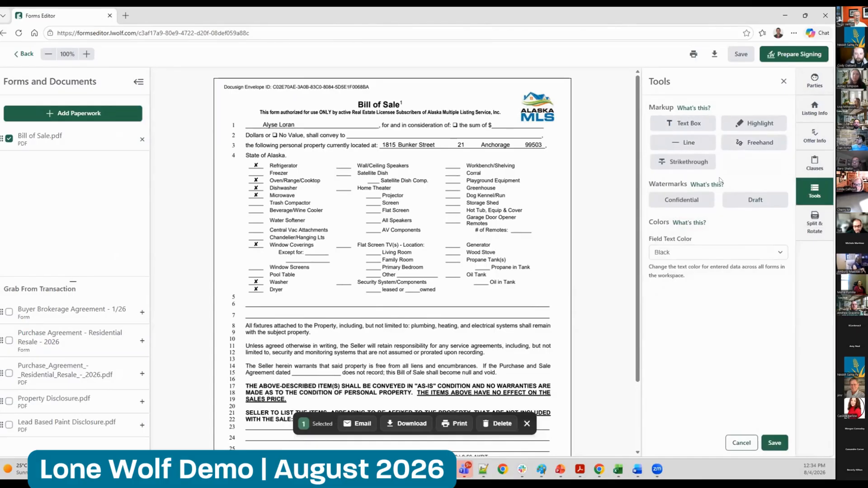
left_click(680, 163)
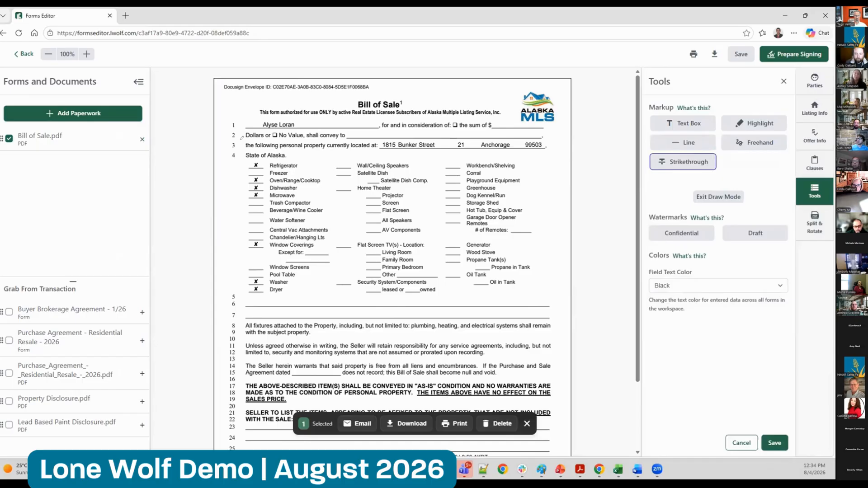
left_click_drag(354, 137, 546, 138)
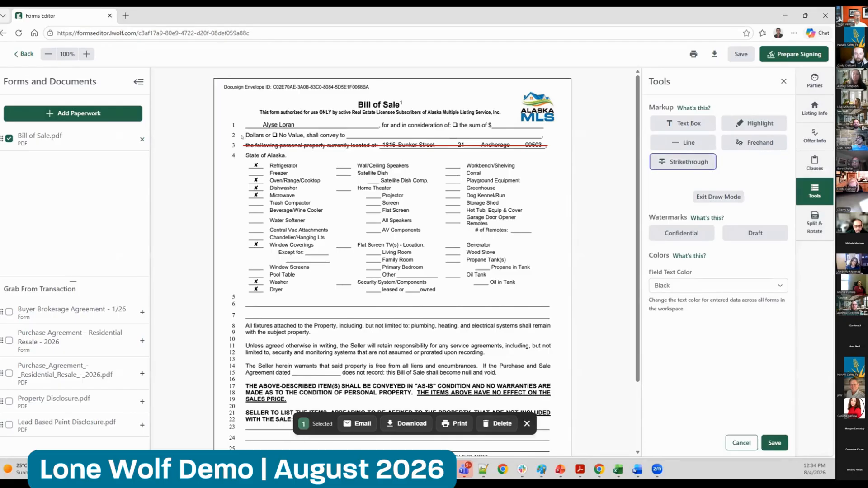
left_click_drag(280, 134, 541, 136)
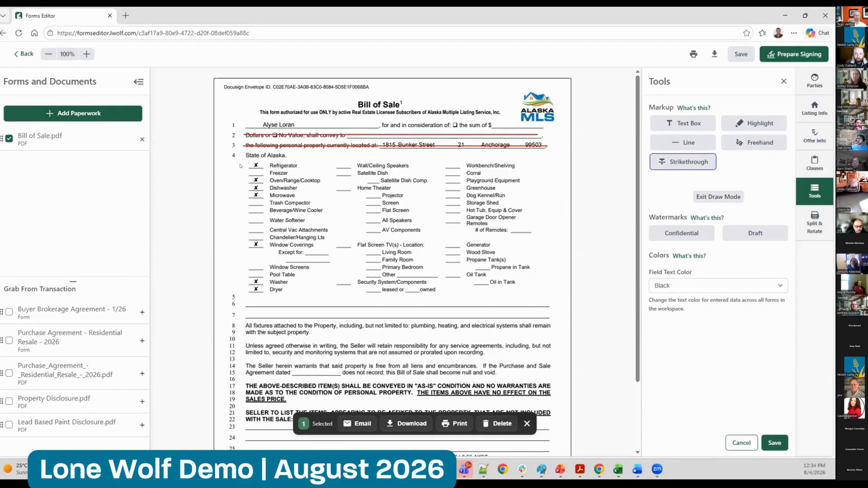
left_click_drag(246, 165, 525, 164)
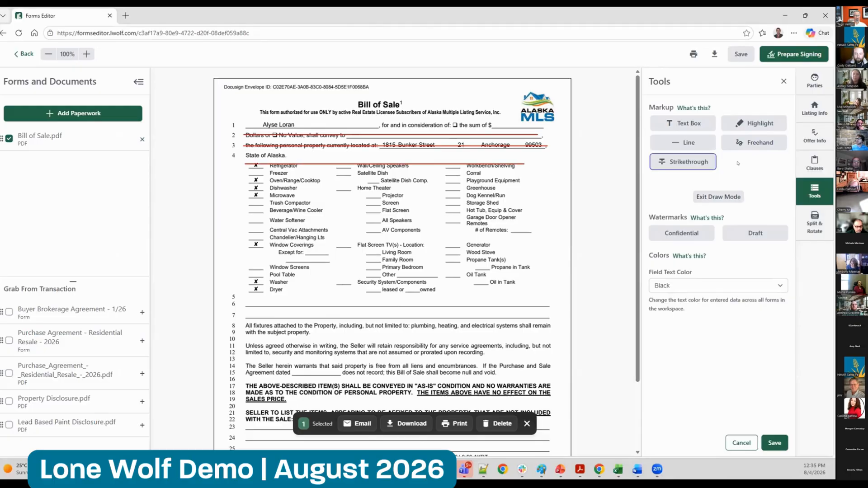
left_click(678, 285)
left_click(663, 299)
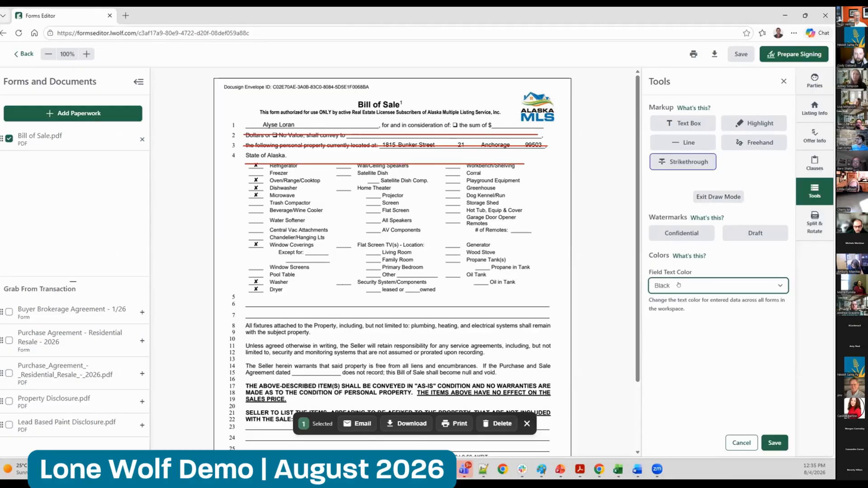
key("Escape")
Recolor the strikethrough across the Refrigerator row, trying Green before setting it to Blue, and deselect it
left_click(447, 161)
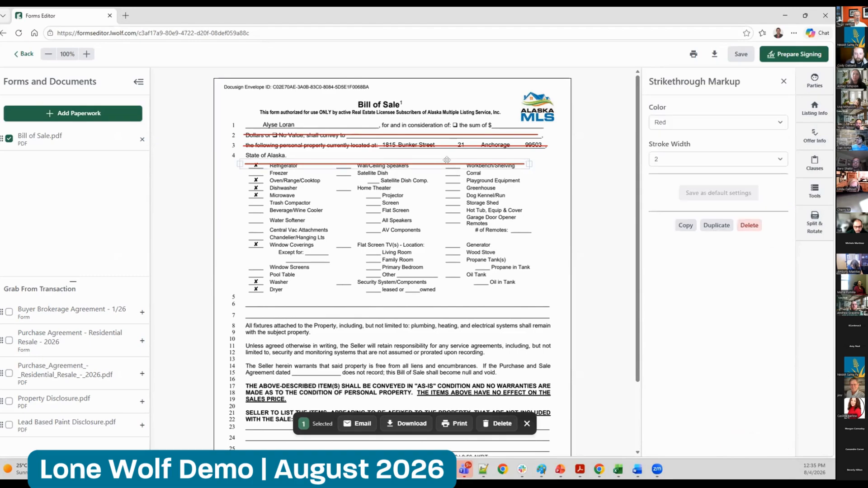
left_click(679, 122)
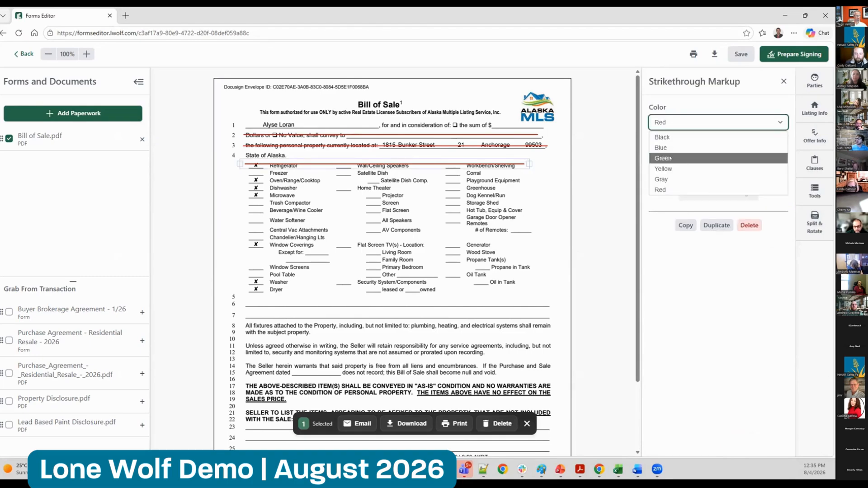
left_click(670, 158)
left_click(678, 122)
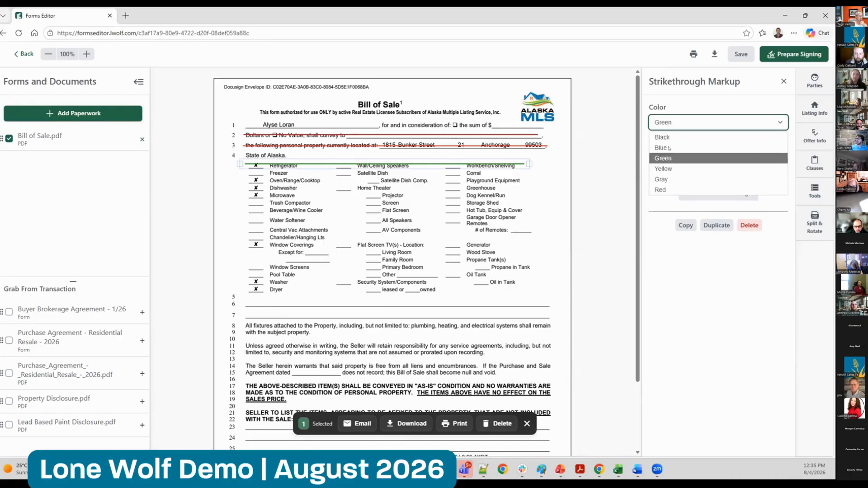
left_click(666, 138)
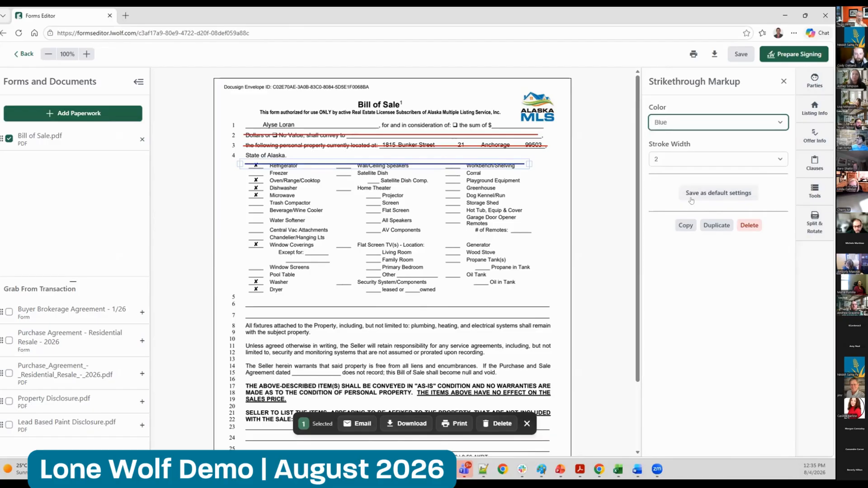
left_click(425, 230)
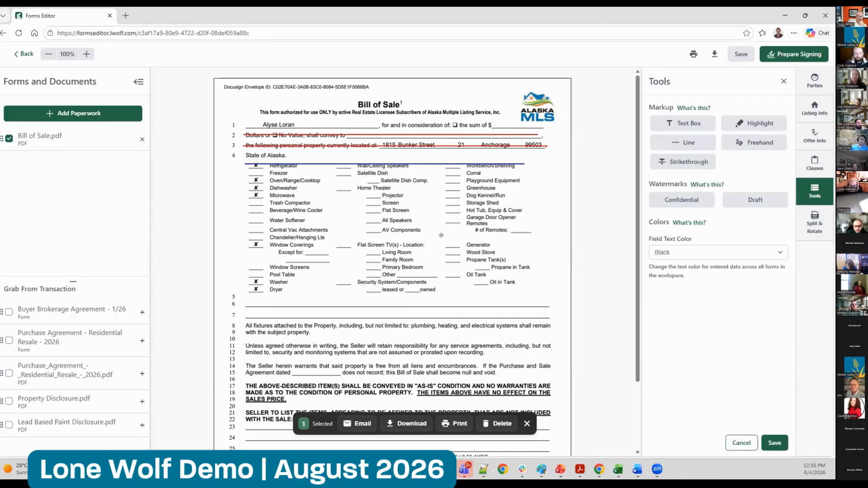
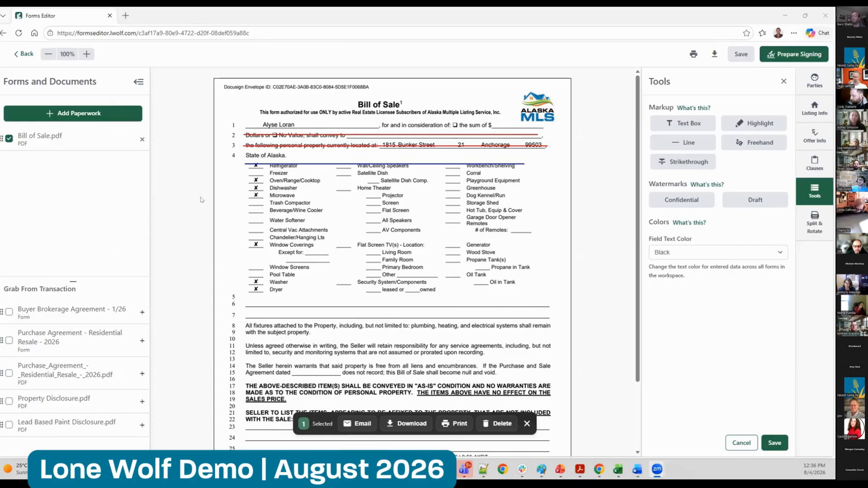
Leave the Bill of Sale in the forms editor, close the transaction's comments, and return to the office transactions list
left_click(24, 54)
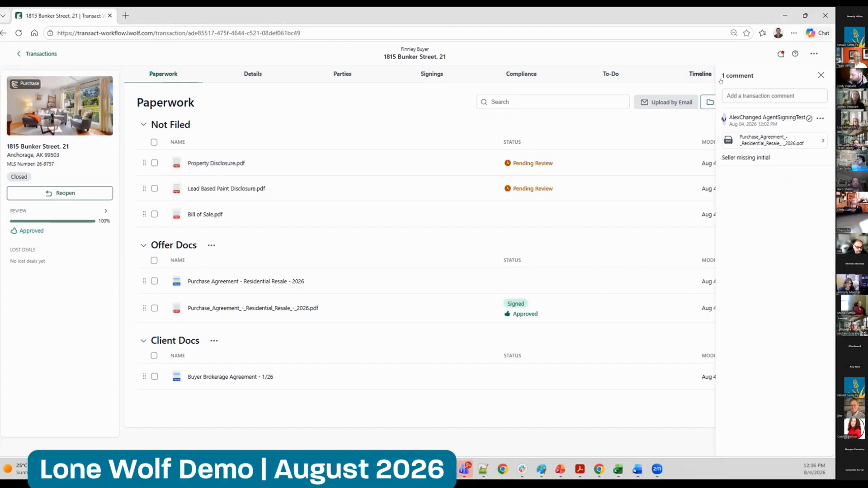
left_click(818, 76)
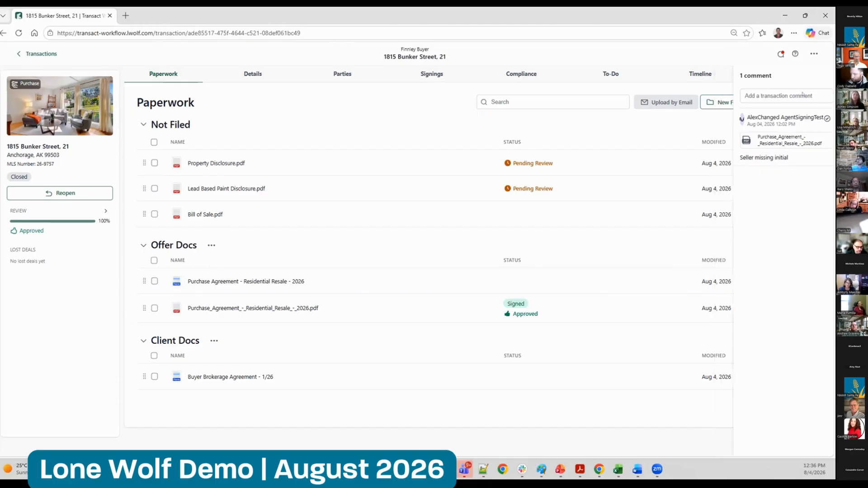
left_click(41, 53)
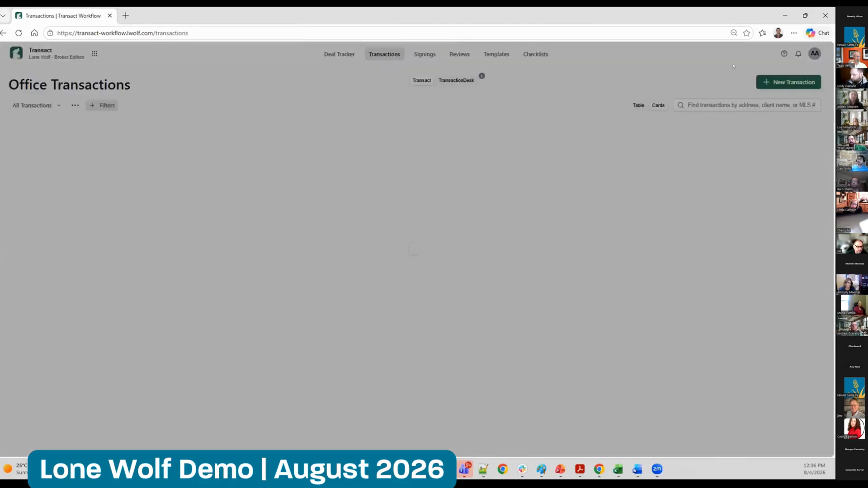
Start a new transaction and review the agent, office, type and template choices in its Type stage
left_click(789, 82)
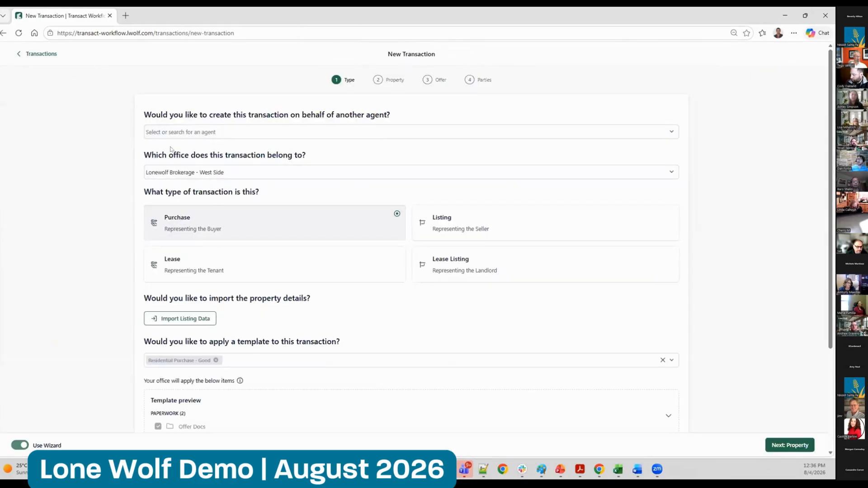
left_click_drag(136, 117, 481, 117)
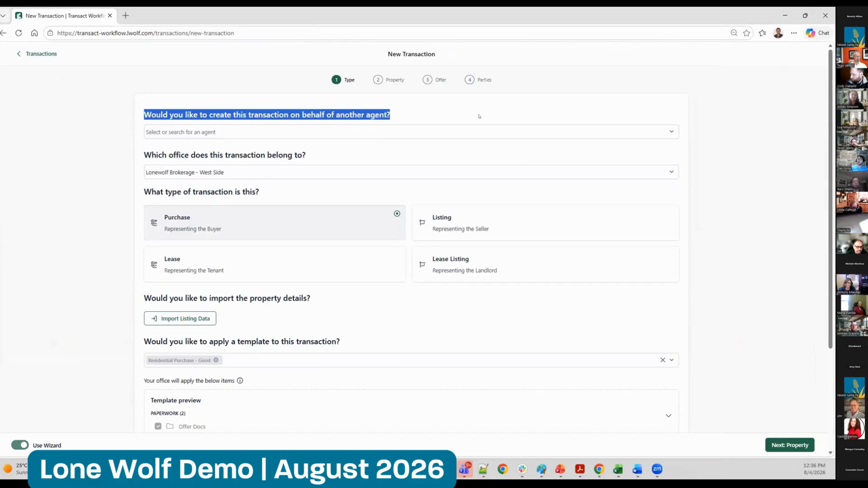
left_click(760, 138)
scroll(239, 92, "down", 2)
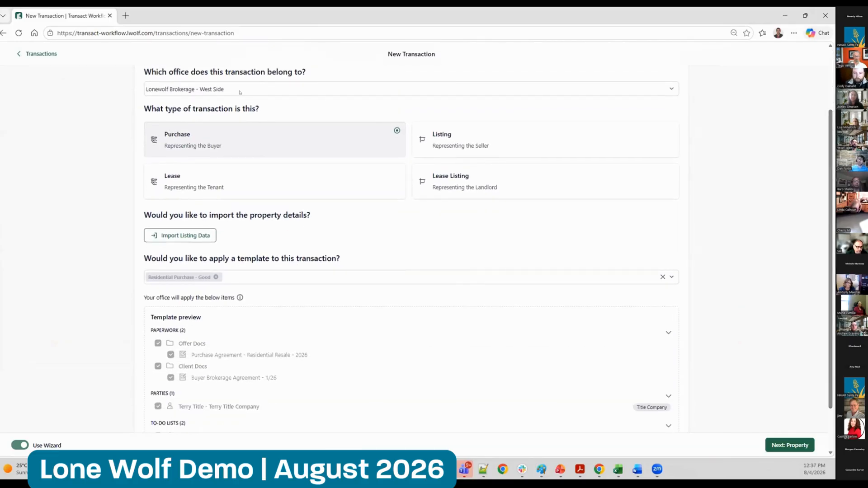
View the Tax Source and AlaskaMLS options for importing property data, and close the import without using either
left_click(188, 234)
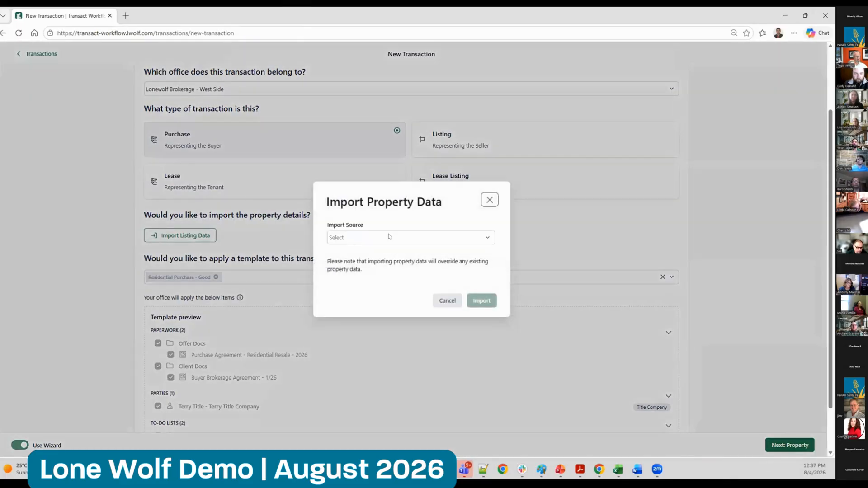
left_click(357, 237)
left_click(355, 270)
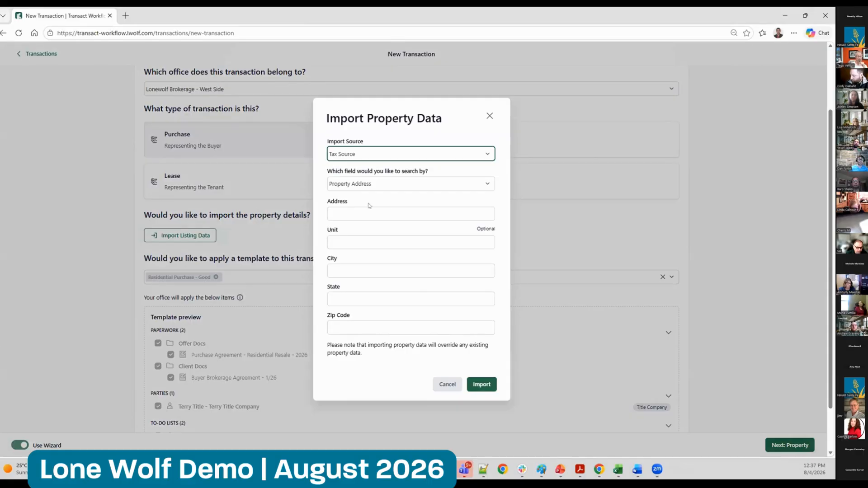
left_click(405, 154)
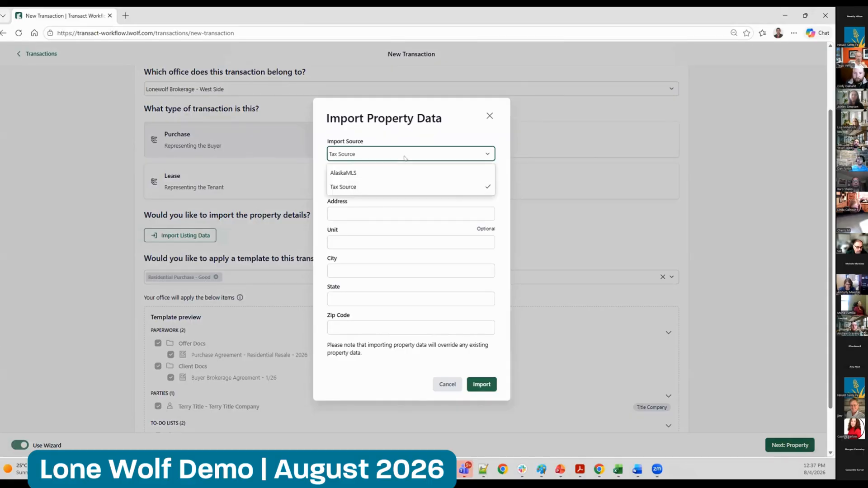
left_click(384, 172)
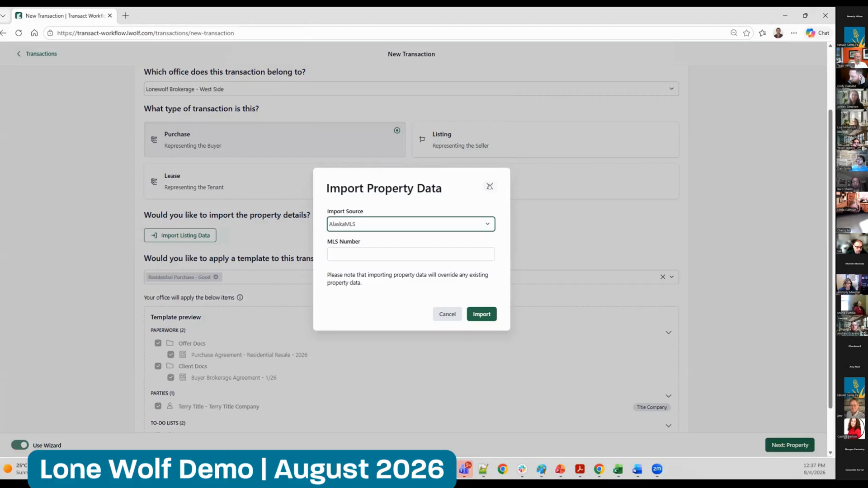
left_click(490, 186)
Create the purchase transaction with the Residential Purchase - Good template, leaving the property and offer details blank
left_click(784, 445)
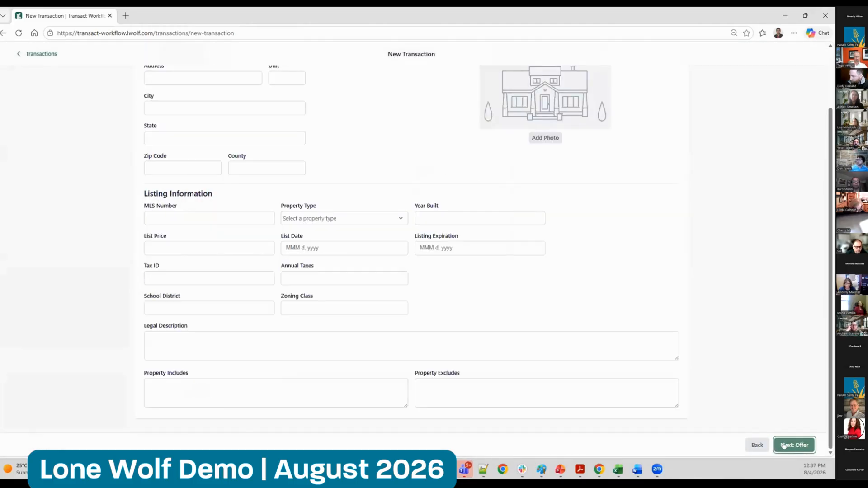
left_click(785, 445)
left_click(785, 445)
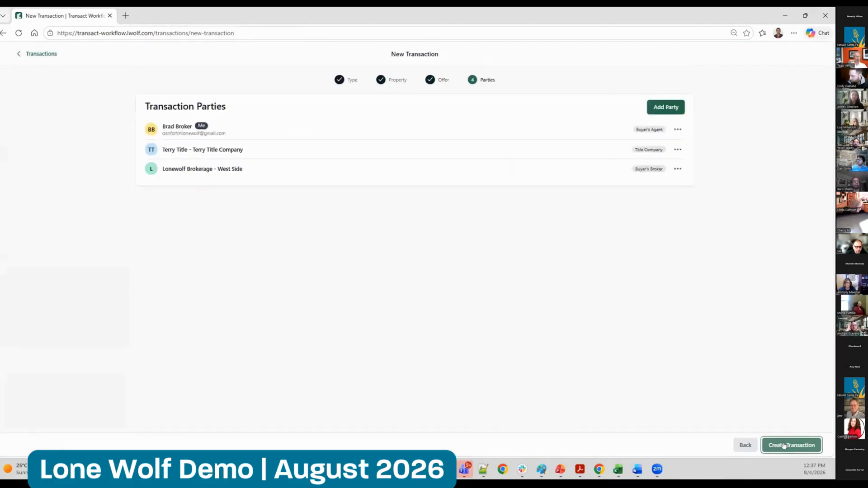
left_click(785, 445)
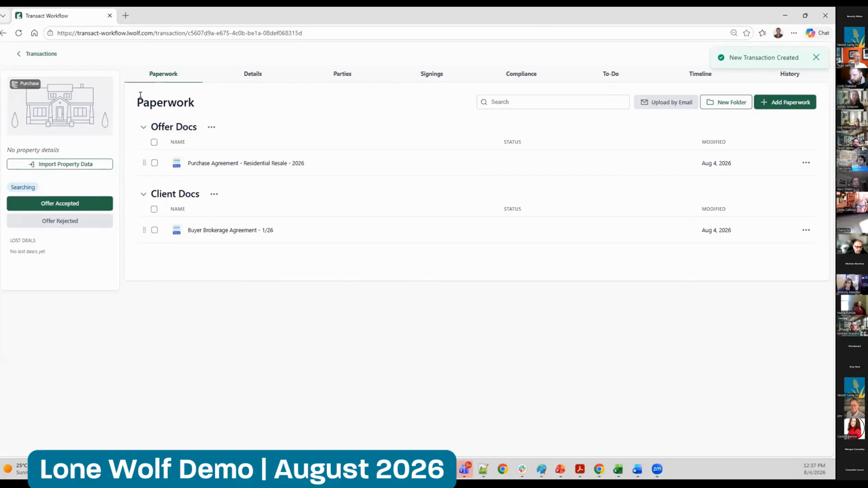
Open Purchase Agreement - Residential Resale - 2026 at 120% zoom and select the Seller's Broker conflict of interest field
left_click_drag(140, 95, 276, 224)
left_click(262, 332)
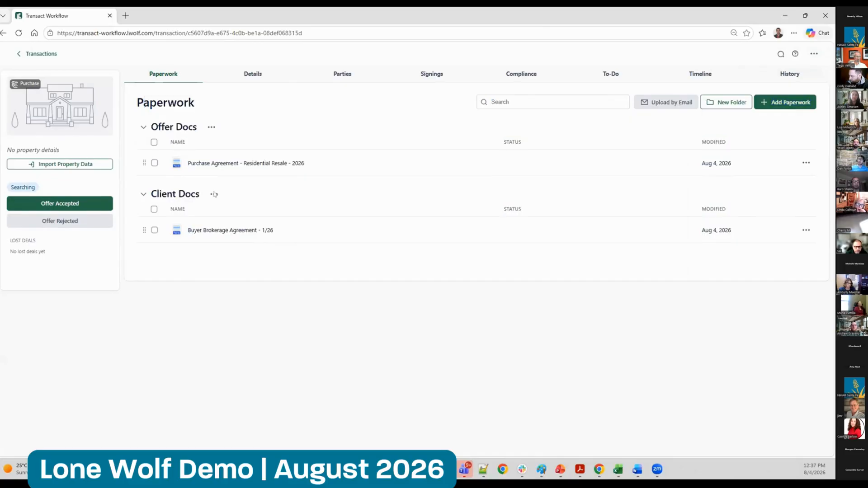
left_click(216, 163)
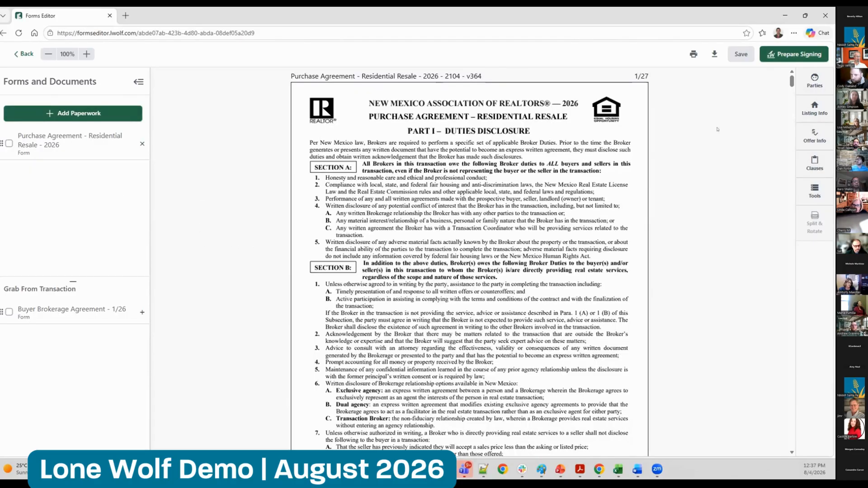
scroll(733, 85, "down", 5)
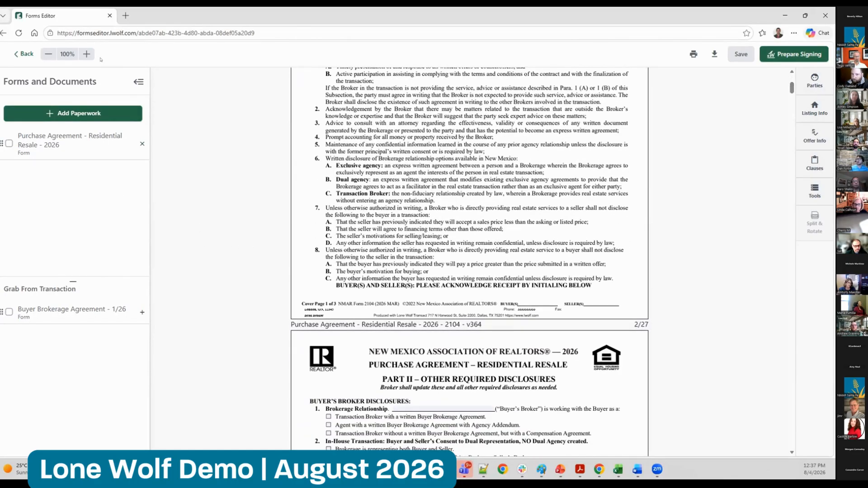
left_click(84, 54)
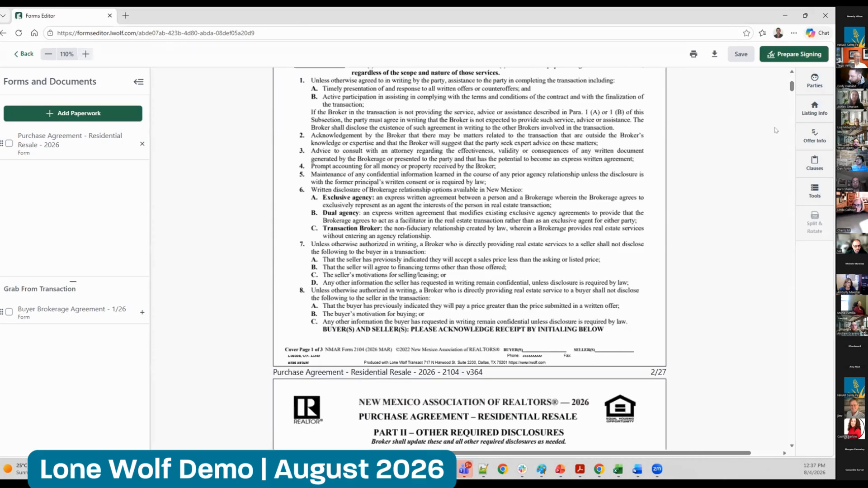
left_click_drag(790, 89, 790, 100)
left_click(336, 288)
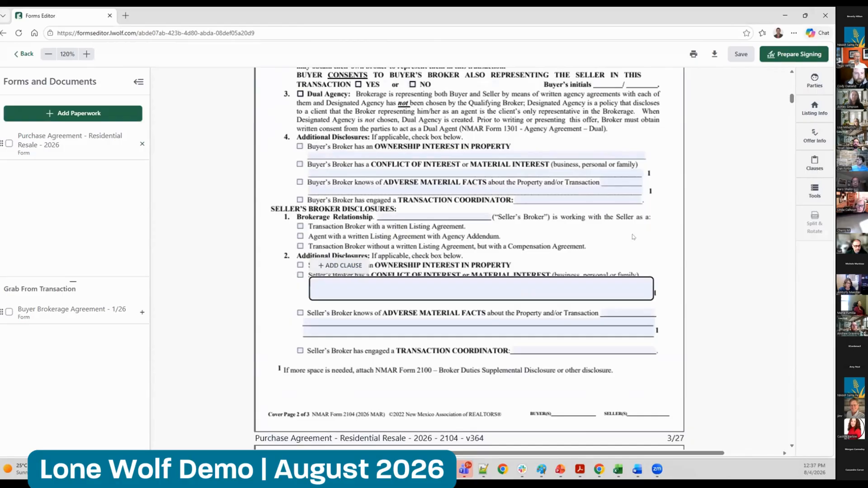
left_click(692, 234)
Examine how the first personal Sewer Inspection clause is built with its select, date and time placeholders, without changing it
left_click(814, 163)
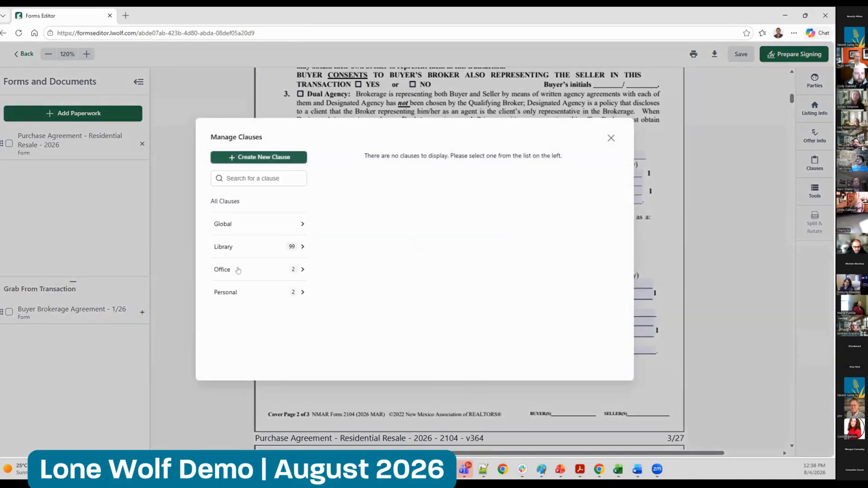
left_click(234, 292)
left_click(248, 226)
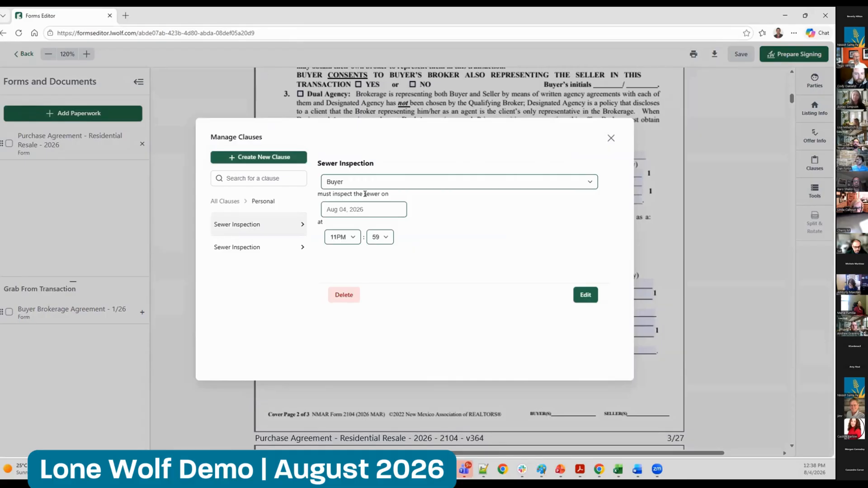
left_click(584, 295)
left_click(363, 181)
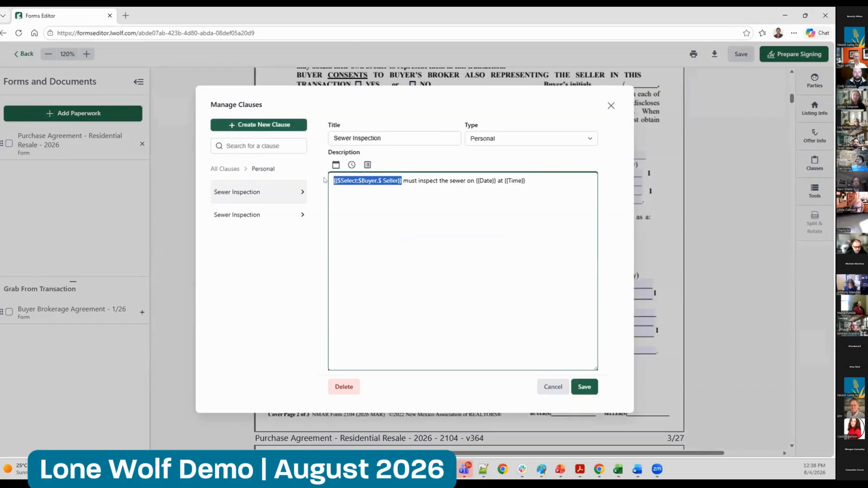
left_click(449, 194)
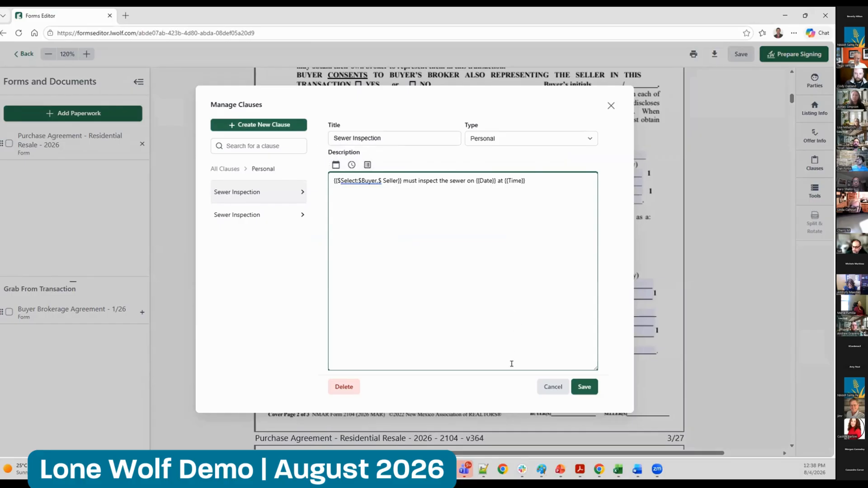
left_click(554, 387)
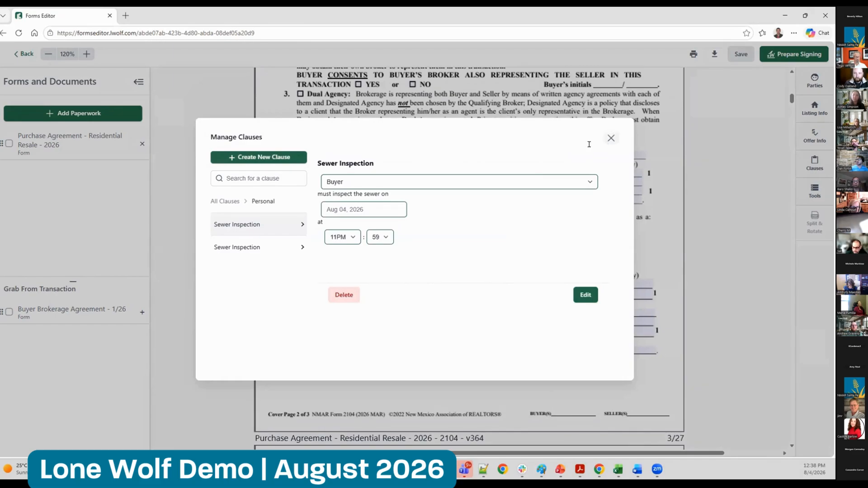
left_click(611, 138)
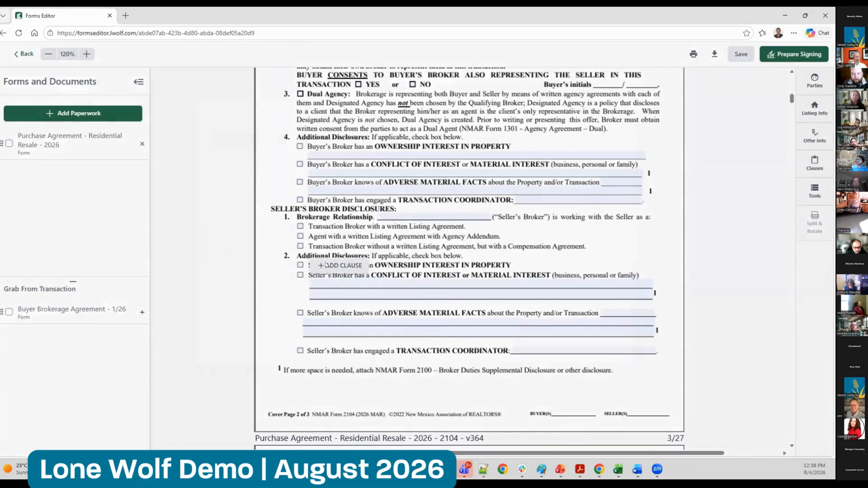
Add the second personal Sewer Inspection clause to the Seller's Broker conflict of interest field, dated Aug 26, 2026 with Seller responsible
left_click(326, 265)
left_click(265, 293)
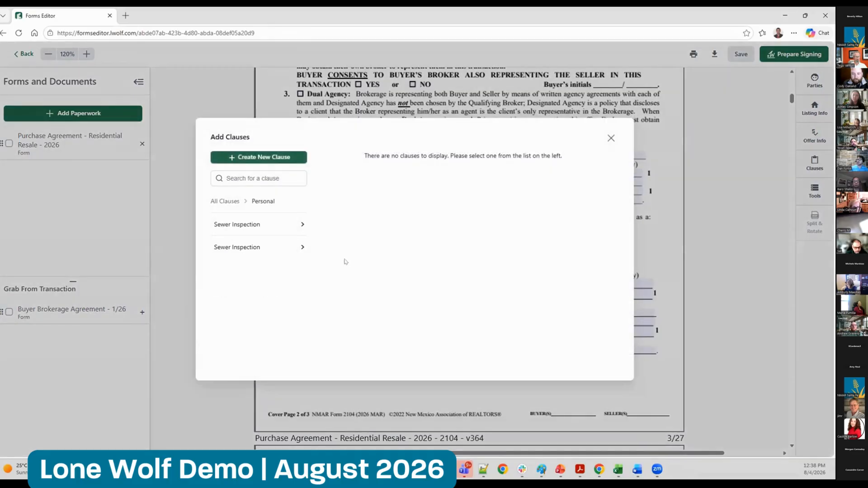
left_click(263, 245)
left_click(361, 190)
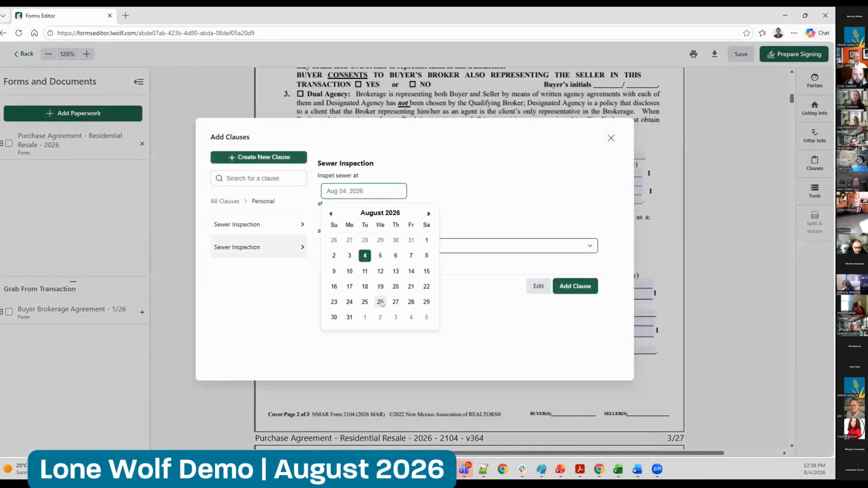
left_click(381, 302)
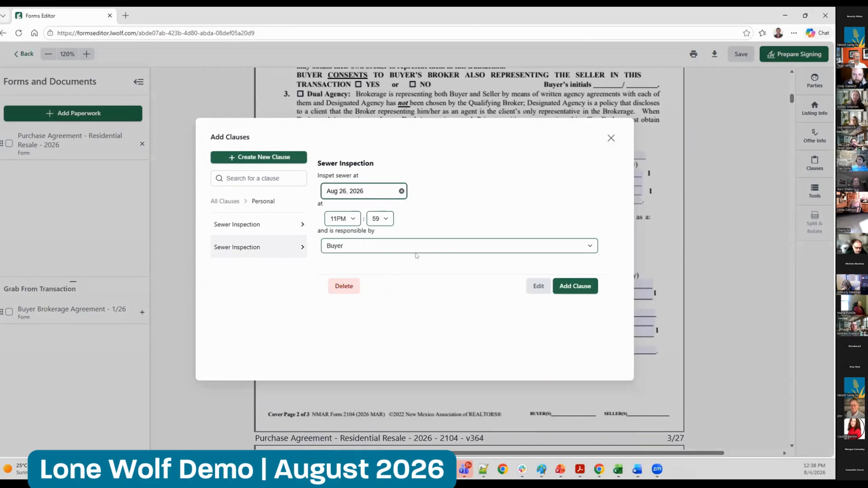
left_click(385, 245)
left_click(381, 271)
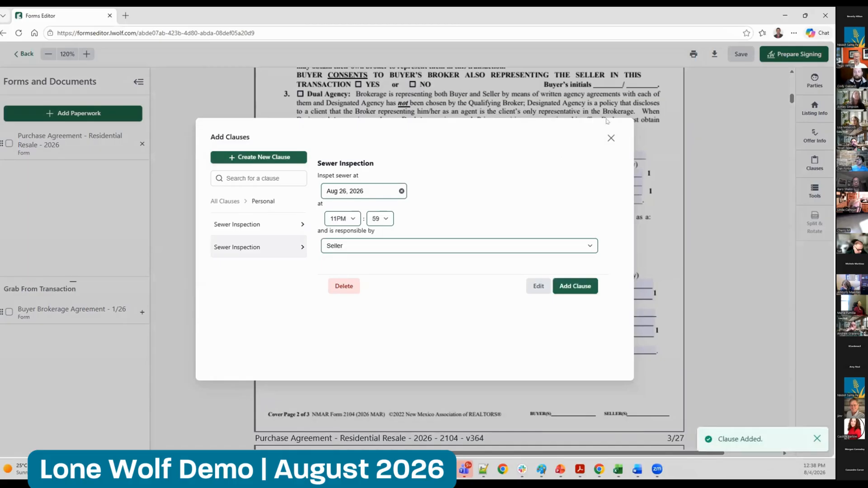
left_click(609, 138)
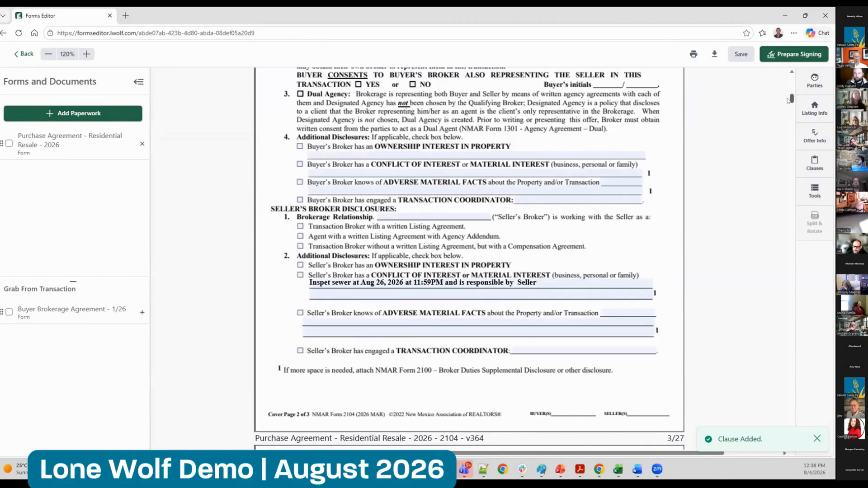
In Section I, mark the offer expiration time as pm, set the Settlement/Signing Date to 08/05/2026, and select the Title Company field
scroll(782, 102, "down", 10)
scroll(784, 110, "down", 15)
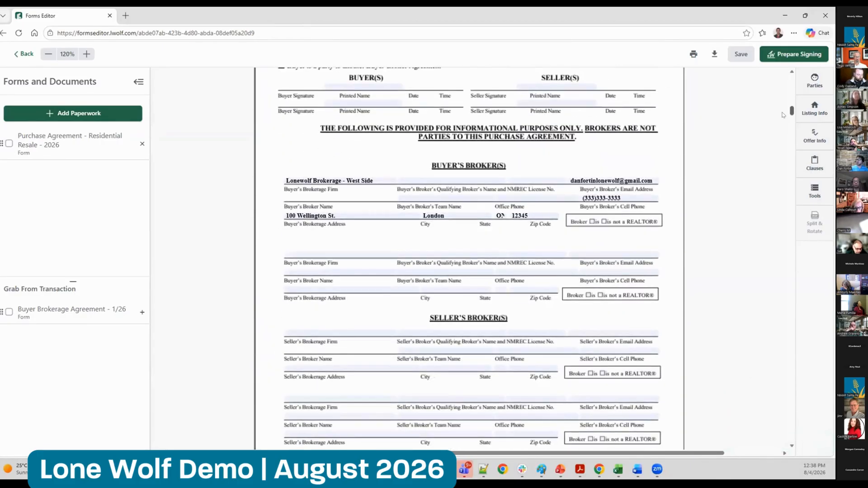
scroll(782, 127, "up", 3)
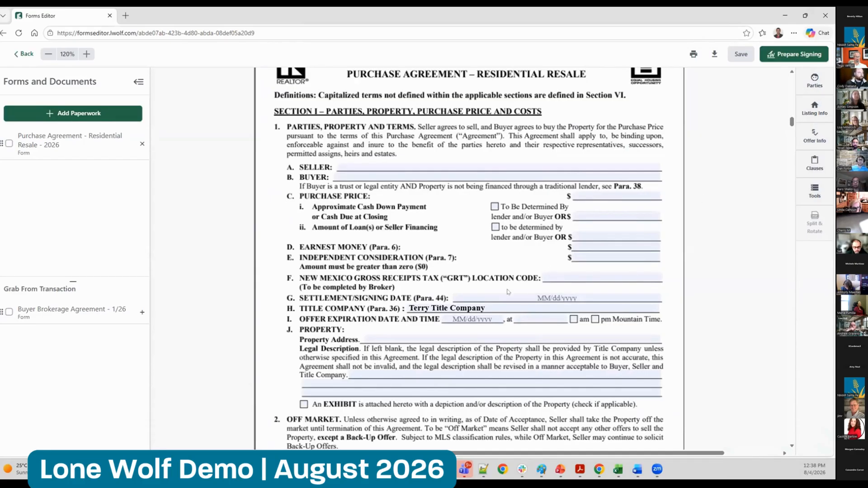
left_click(574, 319)
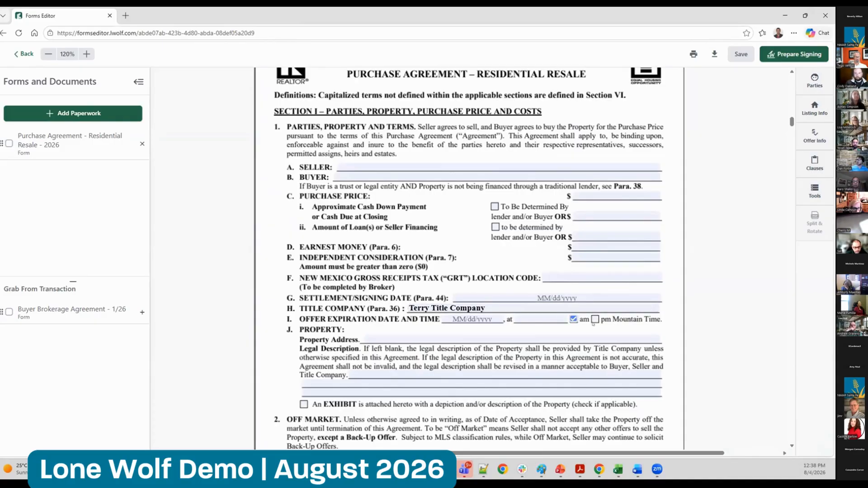
left_click(595, 319)
left_click(559, 296)
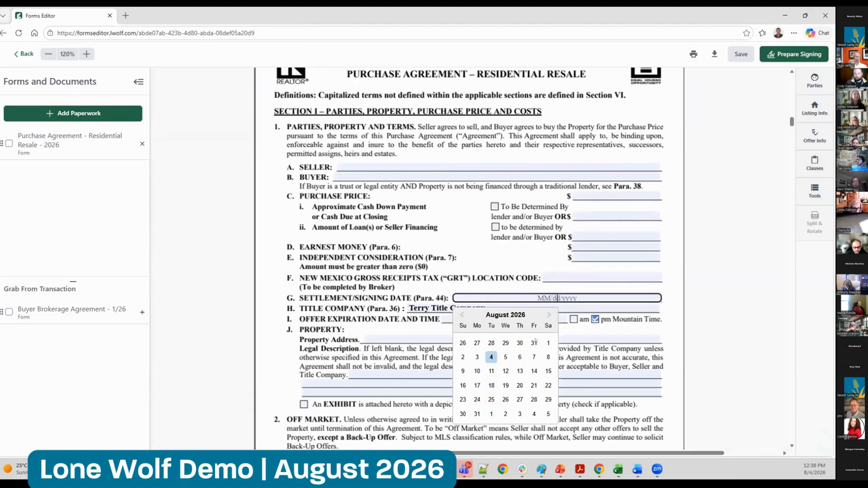
left_click(506, 358)
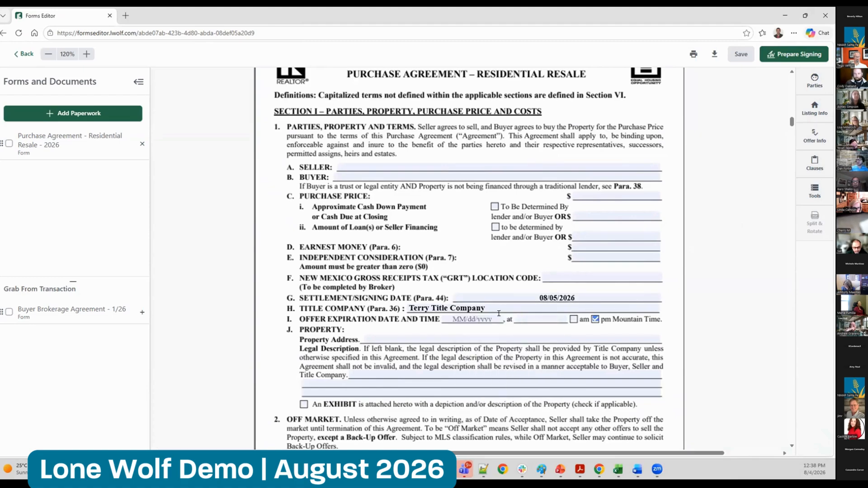
left_click(440, 307)
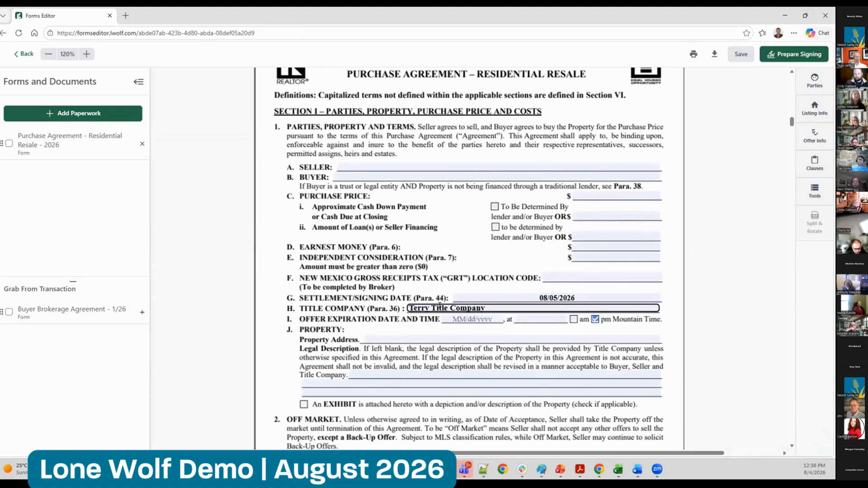
Leave the Title Company field and review the transaction's Parties, Listing Info, Offer Info and markup tools beside the form
left_click(467, 251)
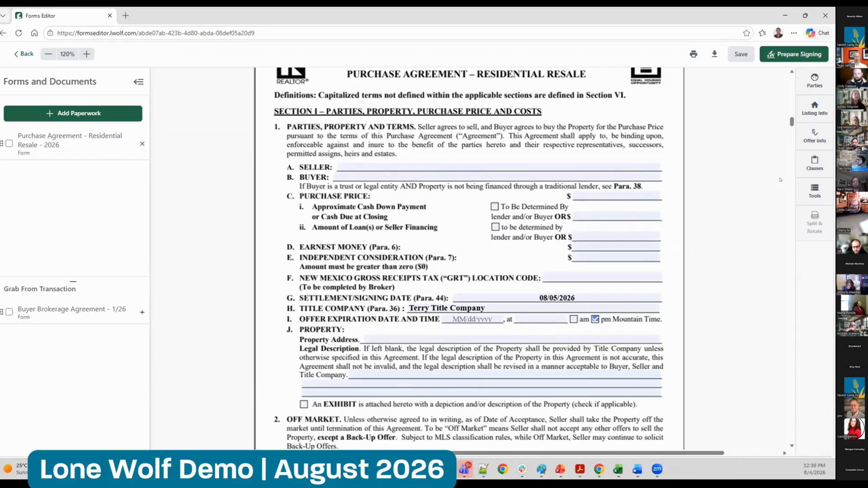
left_click(812, 80)
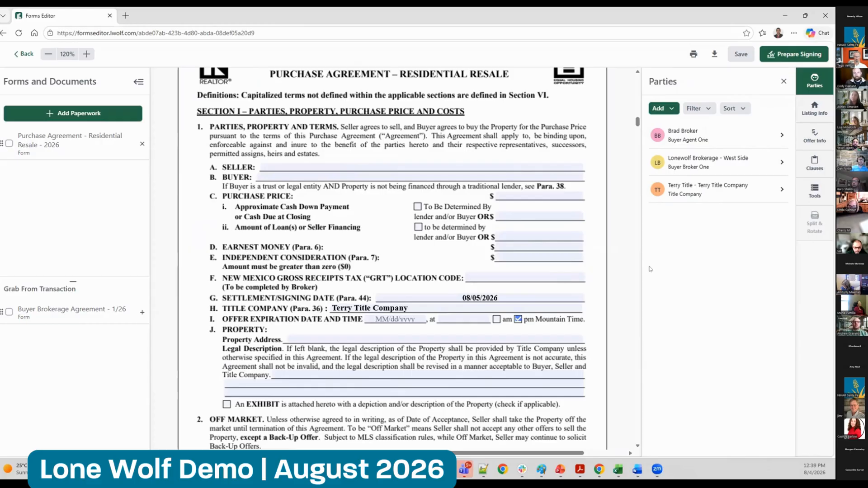
left_click(814, 109)
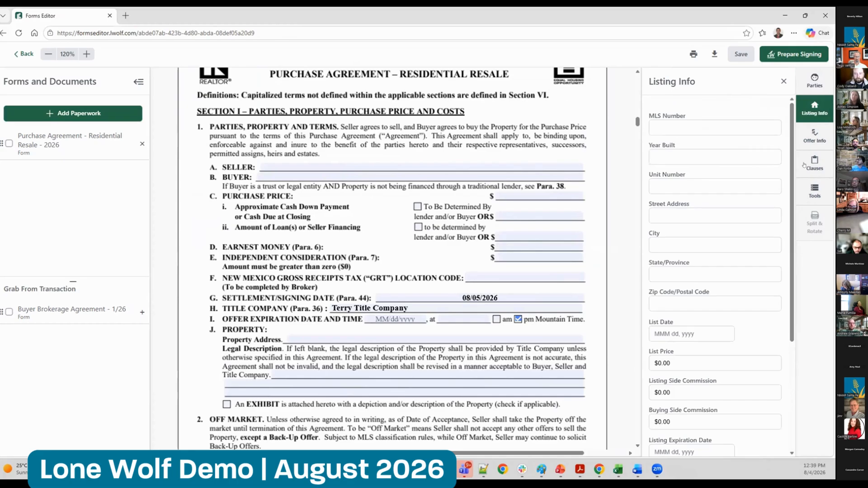
scroll(713, 397, "down", 4)
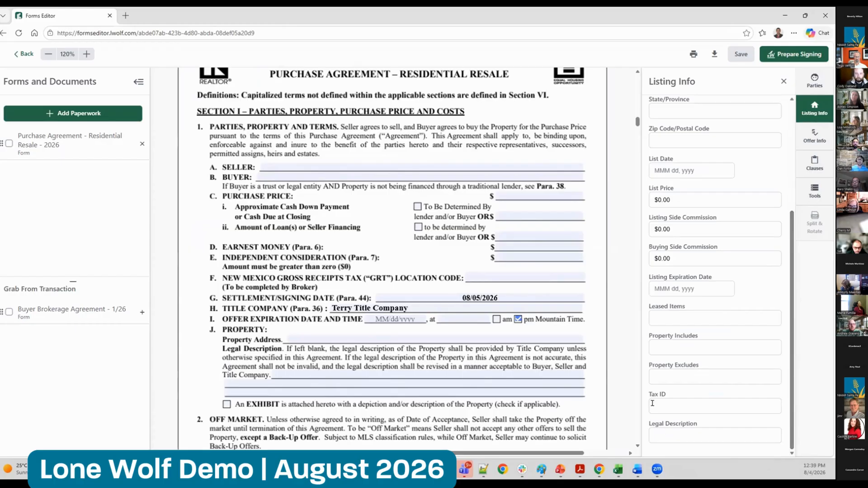
left_click(815, 83)
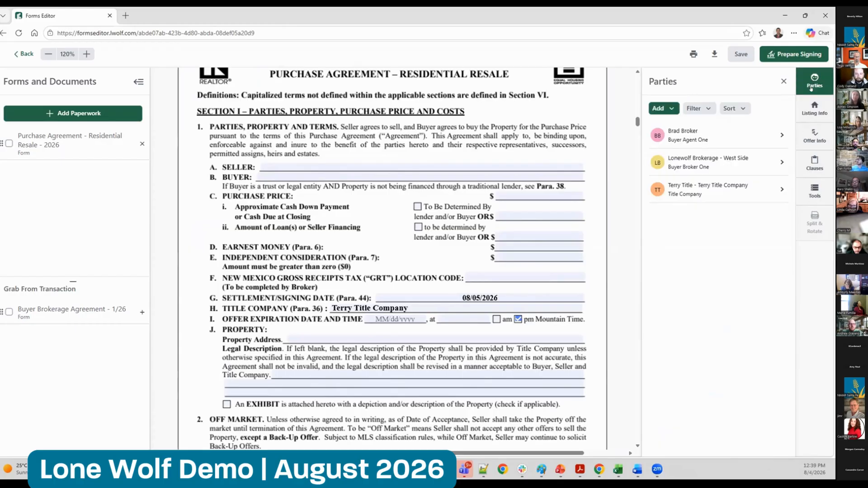
left_click(805, 113)
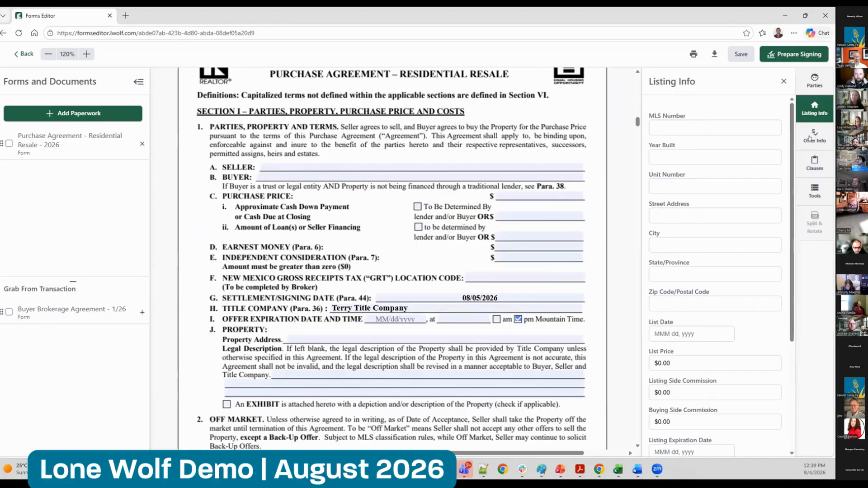
left_click(810, 138)
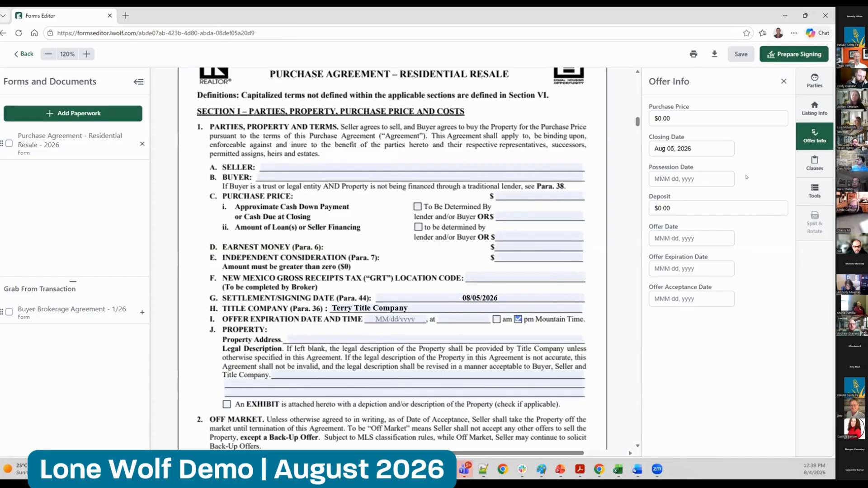
left_click(815, 190)
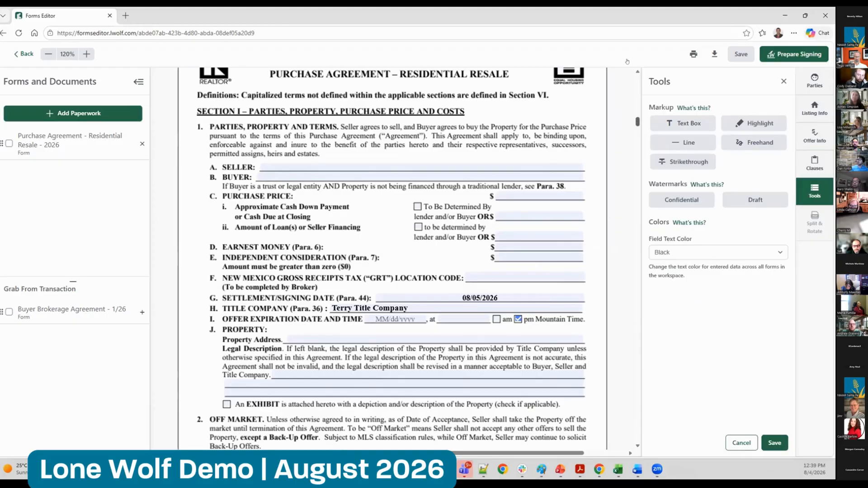
Select Purchase Agreement - Residential Resale - 2026 in the forms list to view its available actions, and clear the selection
left_click_drag(638, 122, 627, 61)
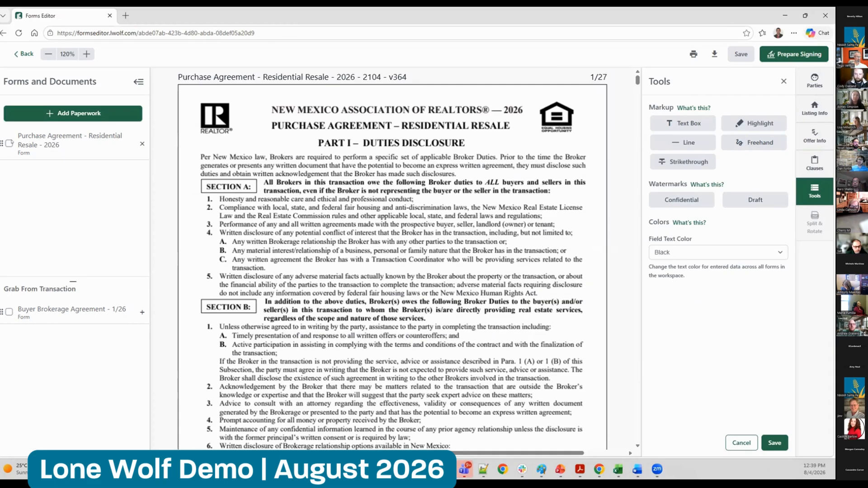
left_click(9, 144)
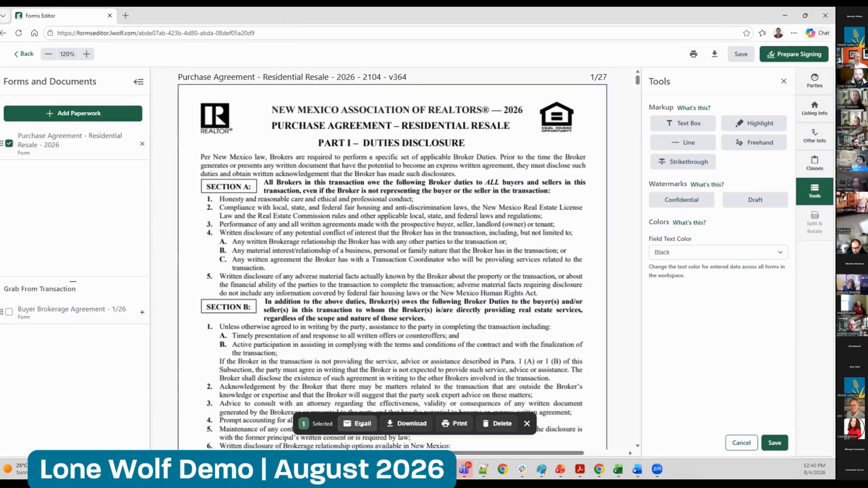
left_click(527, 424)
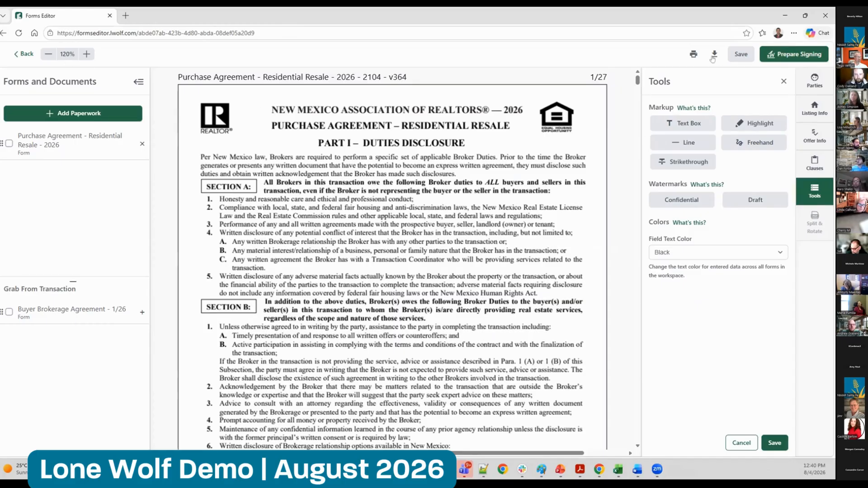
Open the printable PDF of the Purchase Agreement, check the broker details on page 3, and close it
left_click(692, 57)
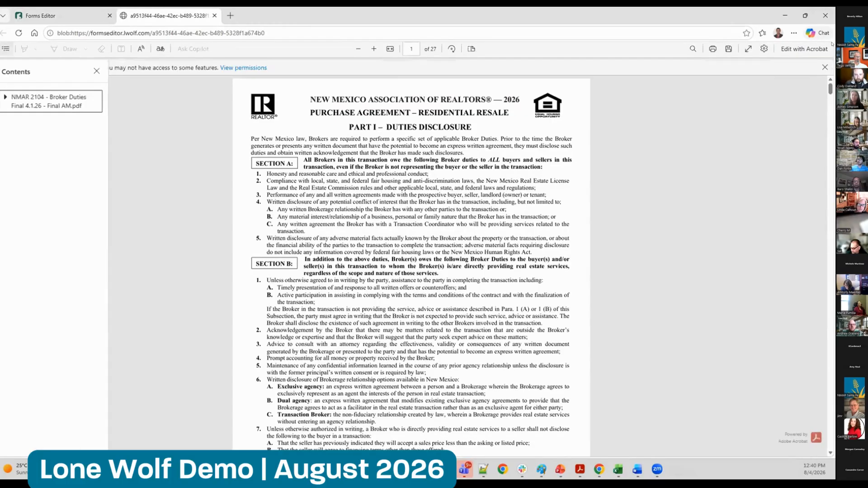
left_click_drag(831, 93, 830, 118)
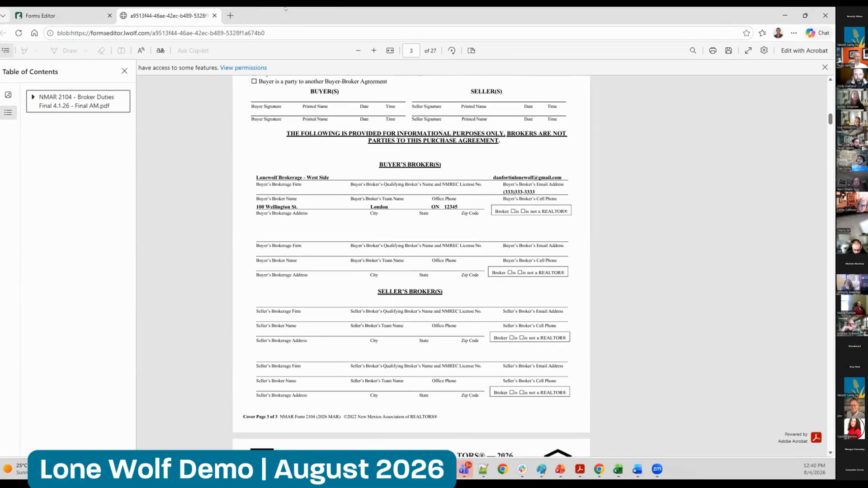
left_click(215, 16)
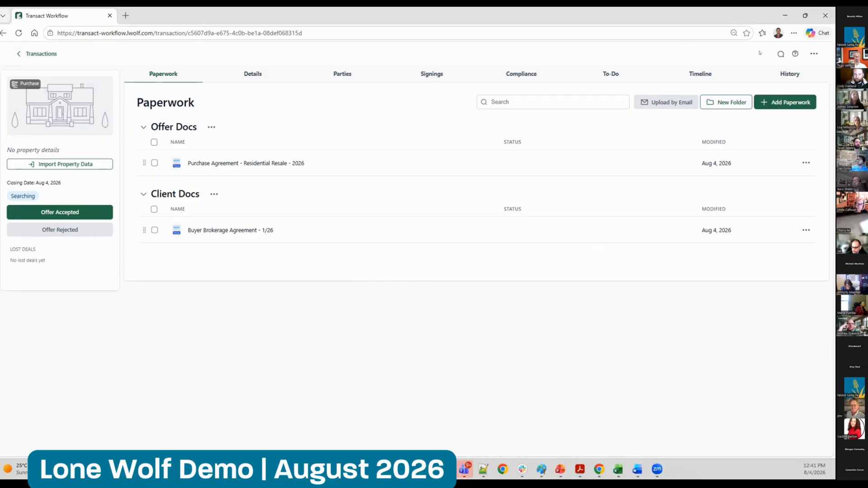
Share the transaction with the group "test", check its member access, save the sharing and close the dialog
left_click(814, 54)
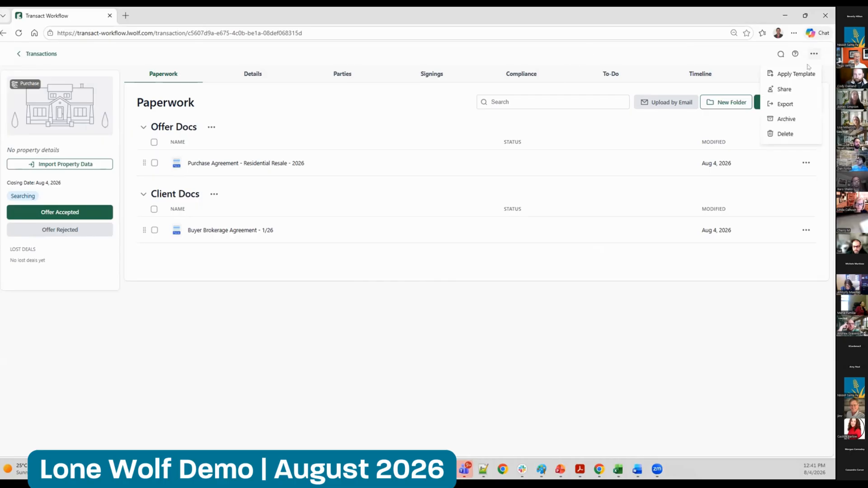
left_click(788, 89)
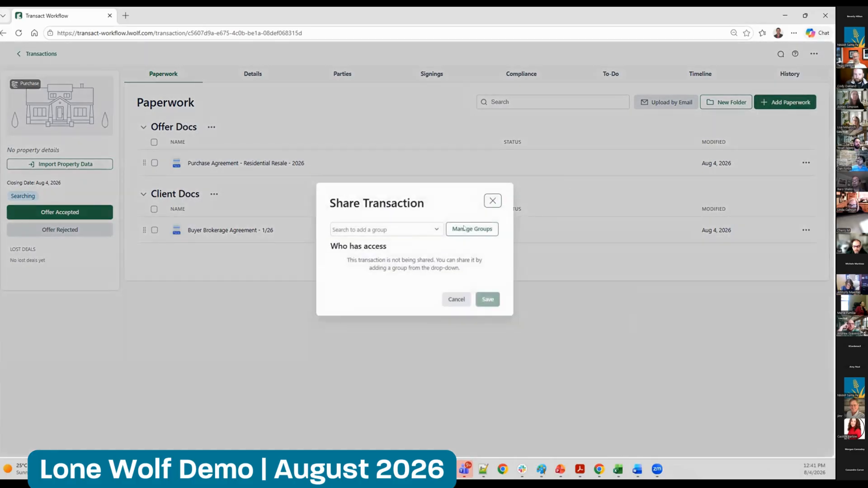
left_click(404, 229)
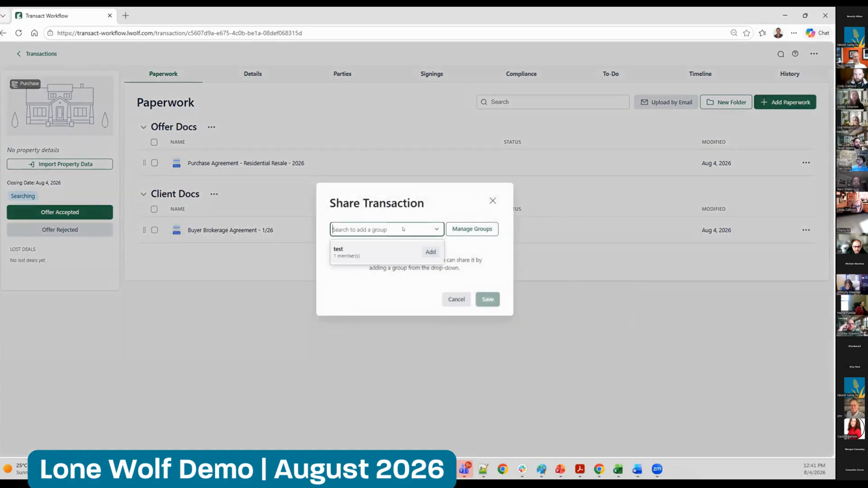
left_click(427, 254)
left_click(335, 264)
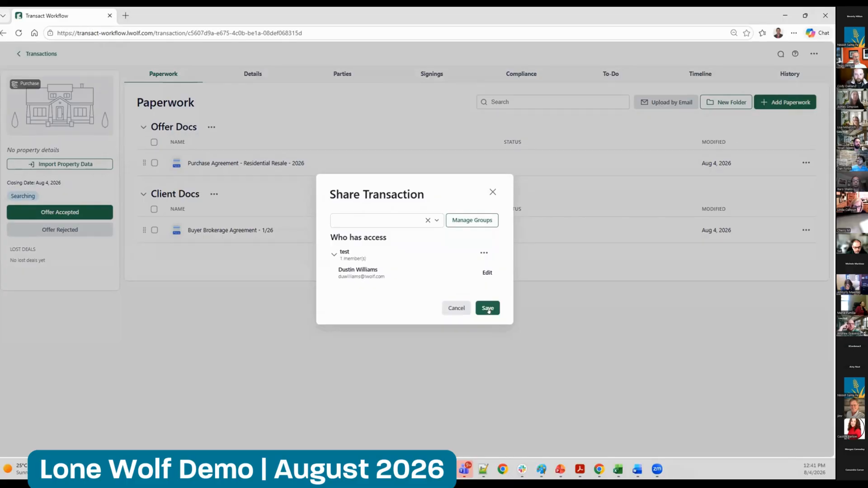
left_click(488, 310)
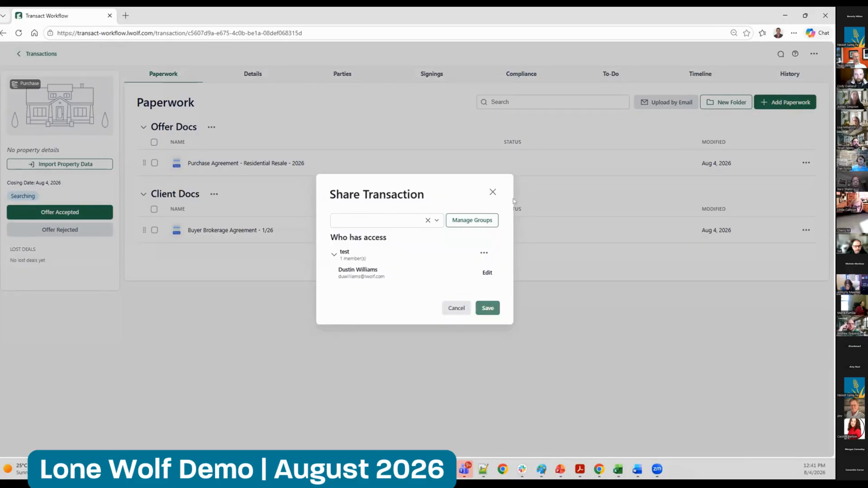
left_click(492, 193)
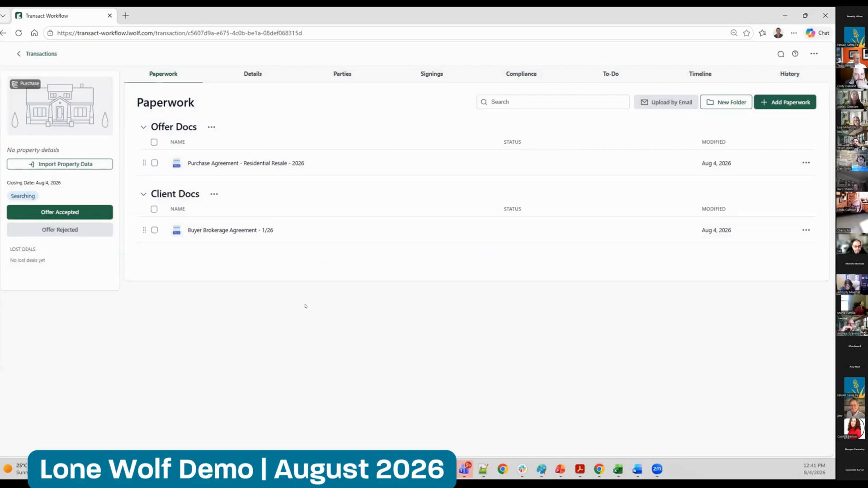
Return to the office transactions, view the Archived ones, and remove the archived filter
left_click(36, 54)
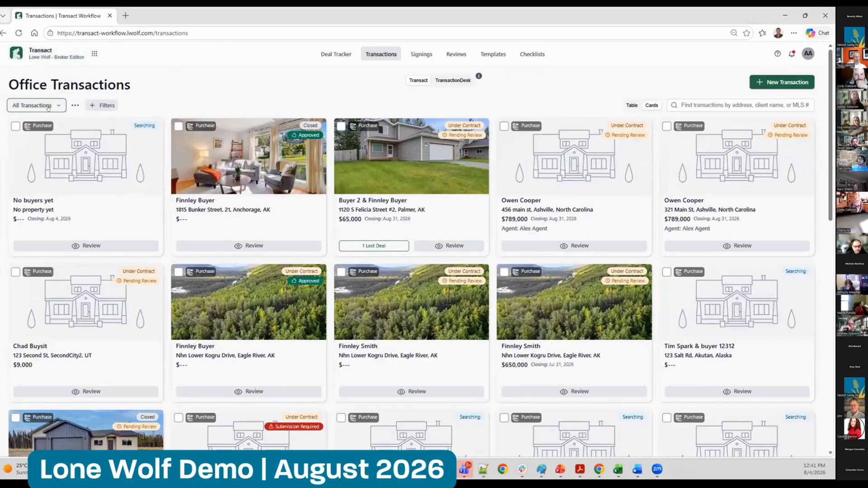
left_click(48, 107)
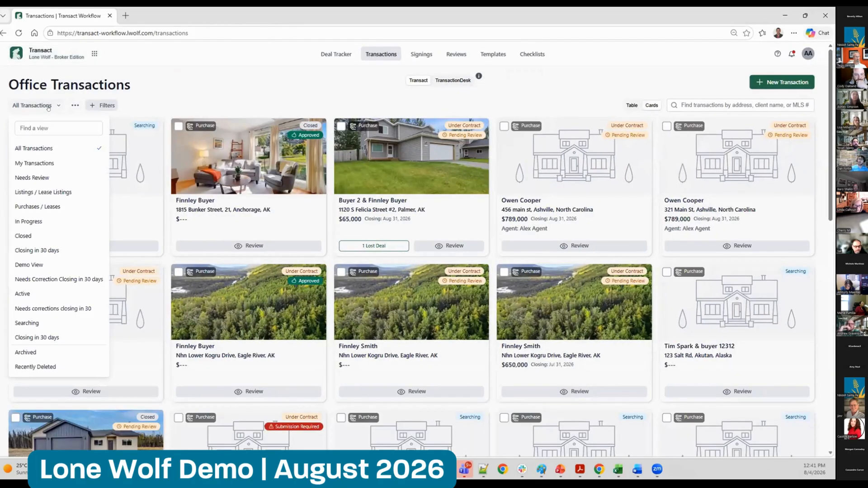
left_click(54, 352)
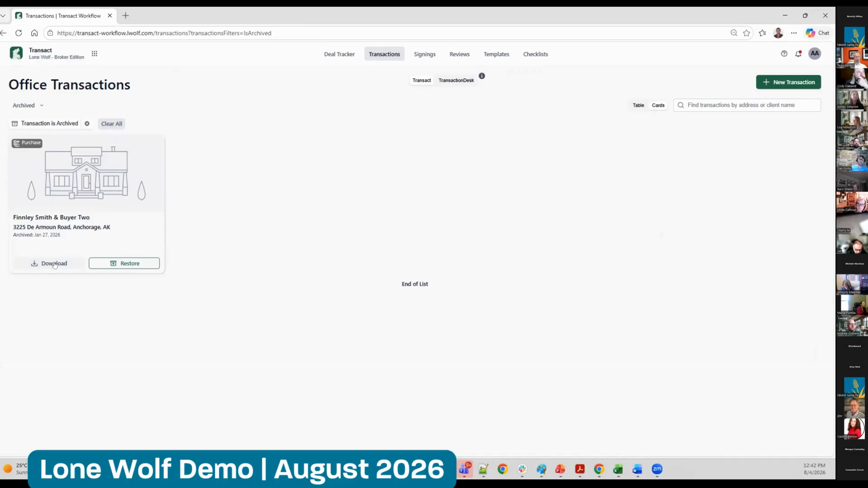
left_click(86, 124)
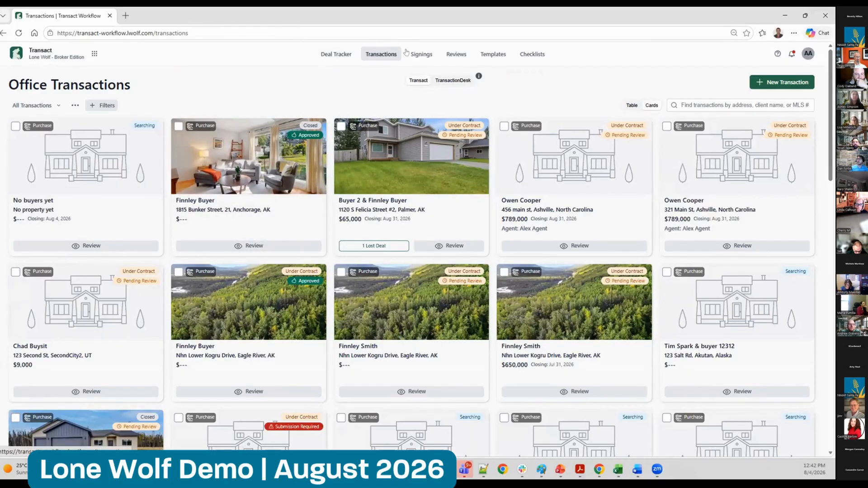
Open the signing Contract for Residential Sale and Purchase -3/25(FL), copy its Authentisign ID, and return to the signings list
left_click(418, 55)
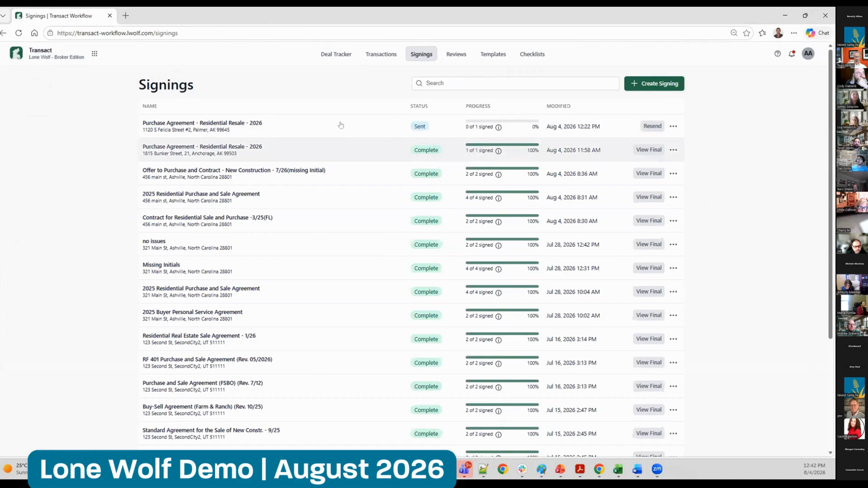
left_click(195, 217)
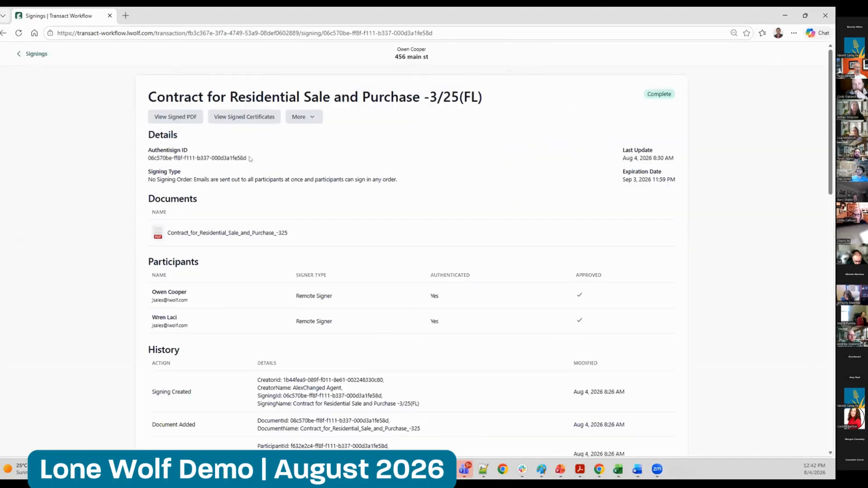
left_click_drag(250, 158, 149, 158)
key("ctrl+c")
left_click(35, 54)
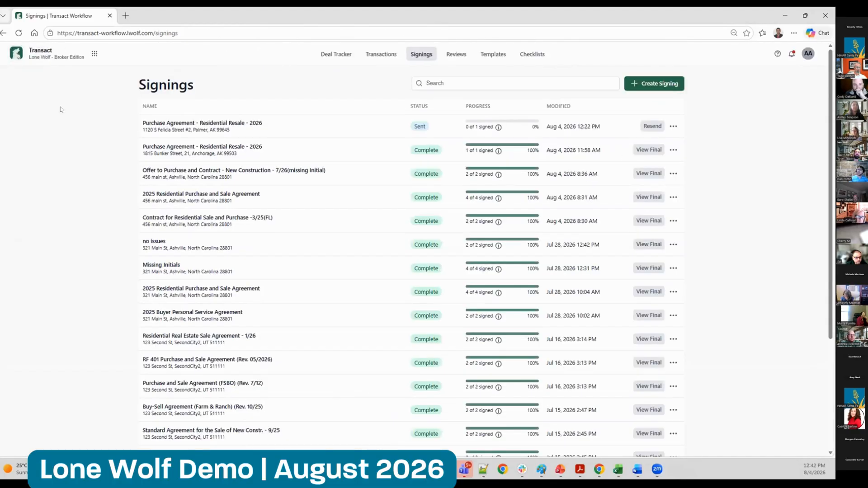
Search the signings by the copied Authentisign ID, clear the search, and view the Create Signing form without creating one
left_click(482, 81)
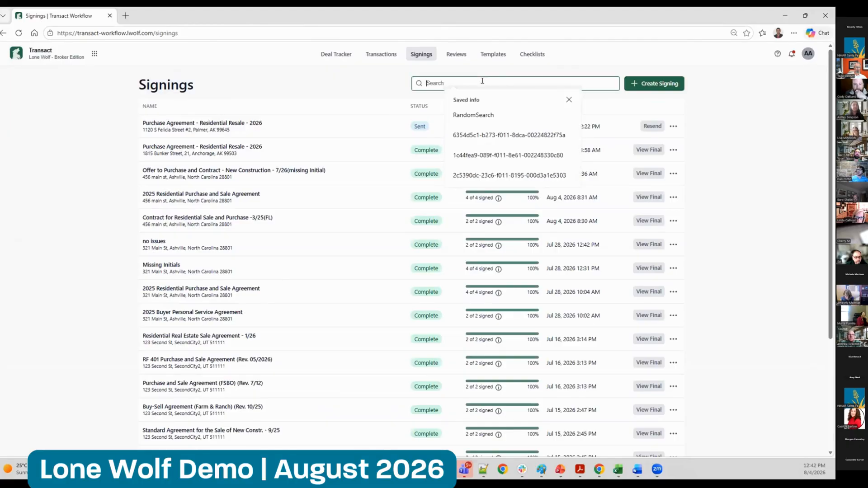
key("ctrl+v")
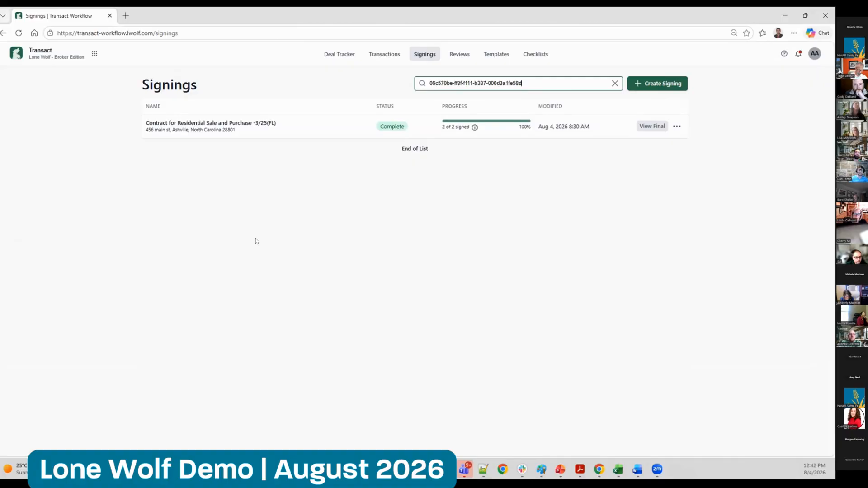
left_click(615, 83)
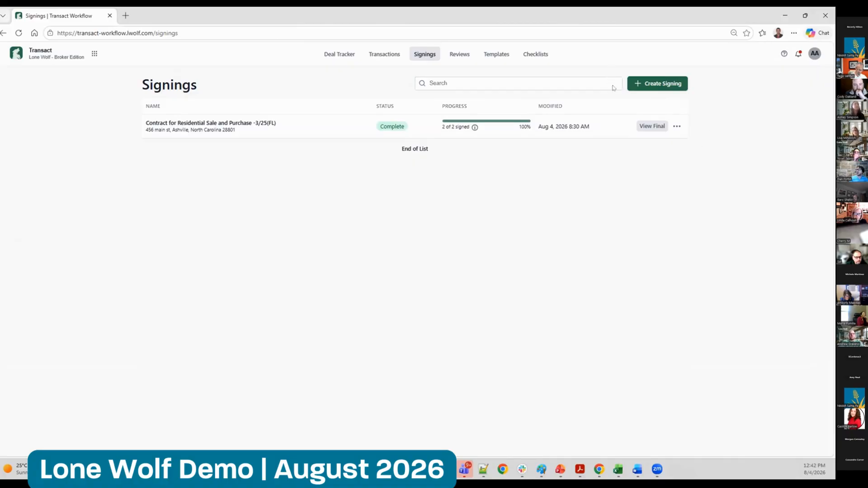
left_click(656, 84)
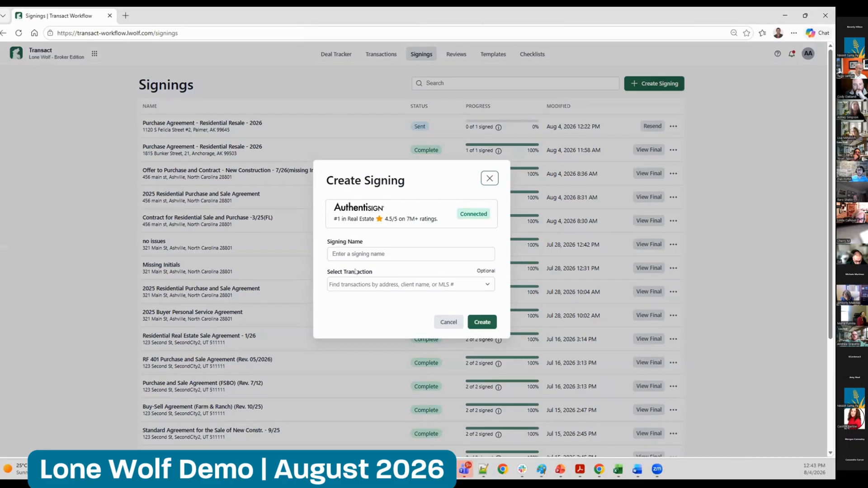
left_click(489, 178)
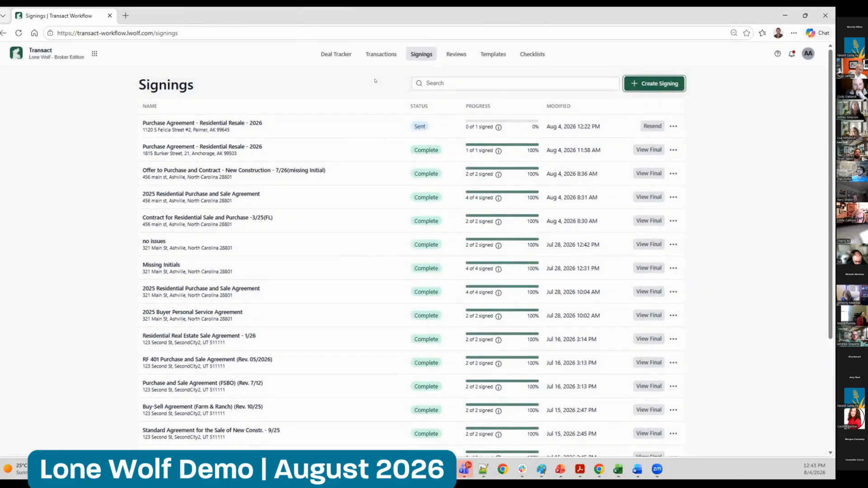
Switch the office transactions to the TransactionDesk list and open the Test Notifications transaction
left_click(378, 55)
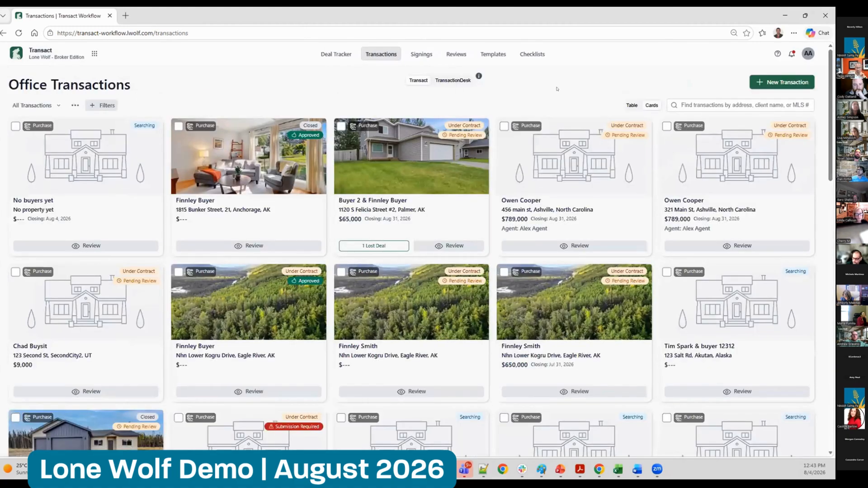
left_click(452, 81)
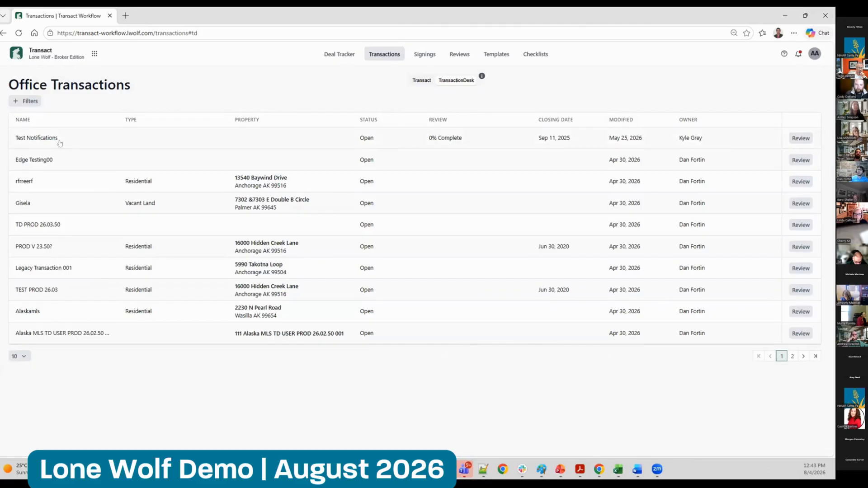
left_click(236, 251)
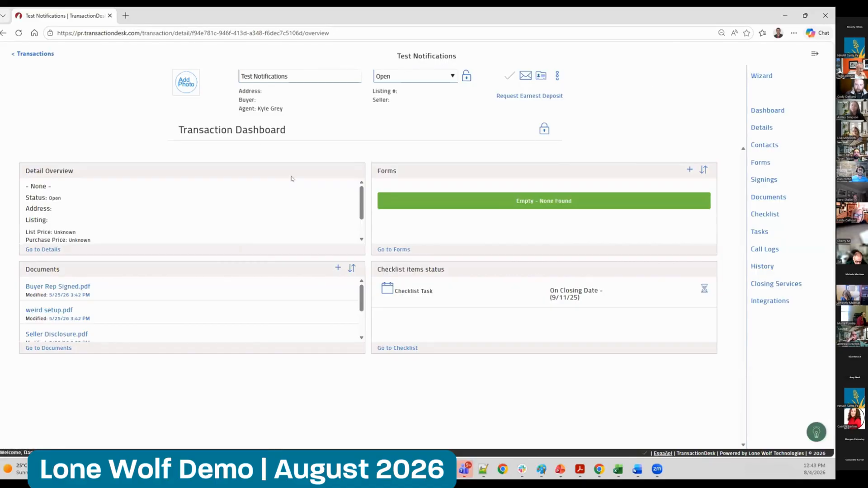
Switch the office transactions back to the Transact list, open the closed, approved purchase transaction, and dismiss its comments
left_click(31, 54)
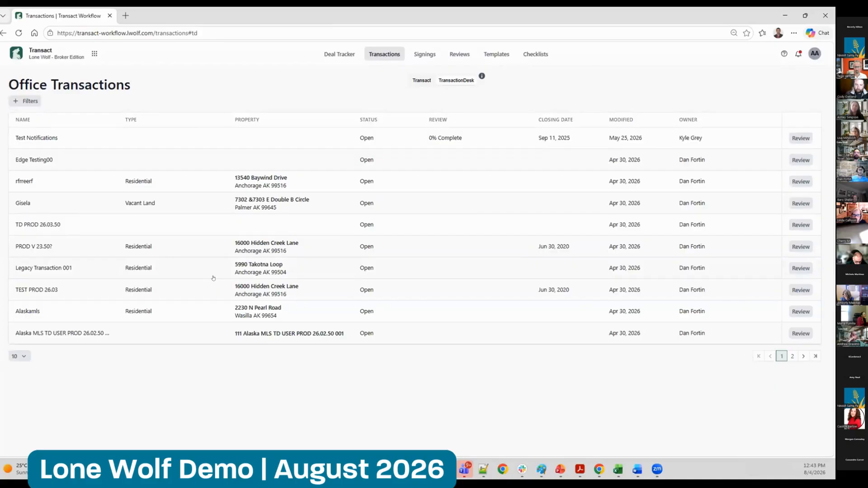
left_click(422, 80)
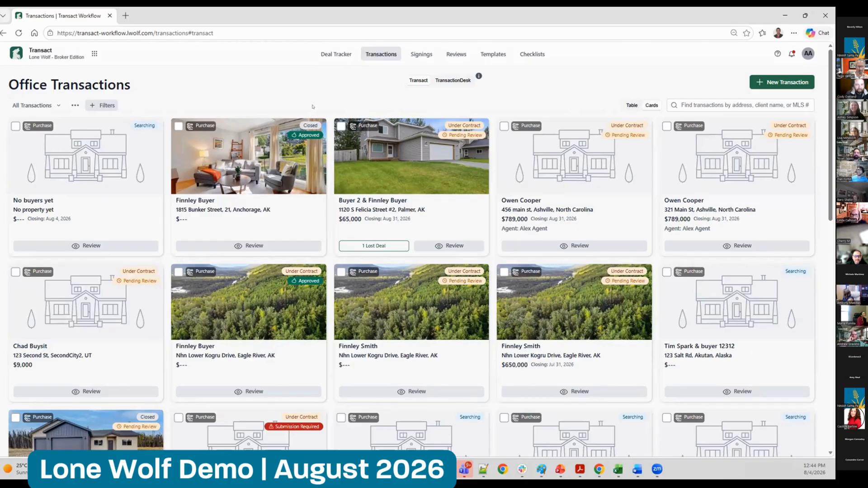
left_click(216, 178)
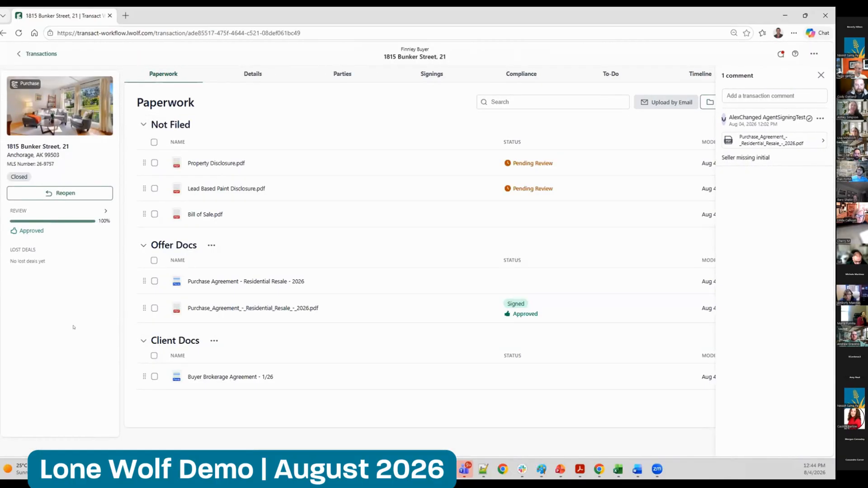
left_click(817, 76)
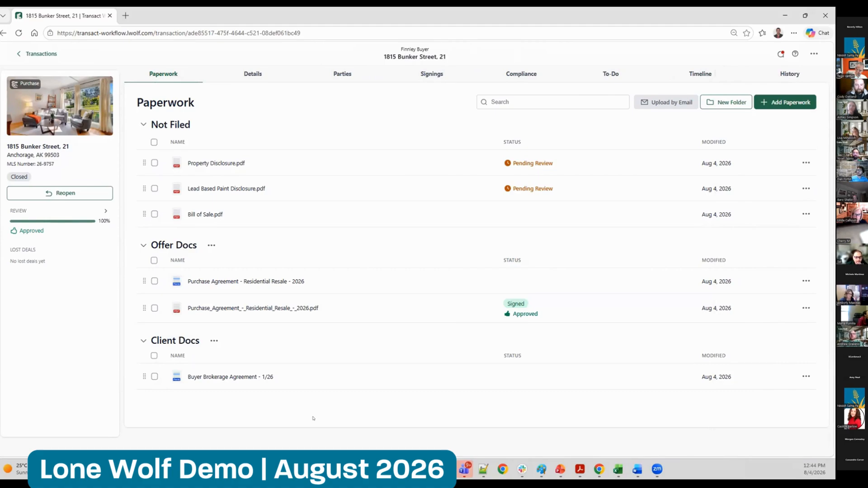
Search the New Mexico Association of REALTORS form library for 5101, then 5142, and add Response to Notice of Objection - 1/26 to the paperwork
left_click(787, 103)
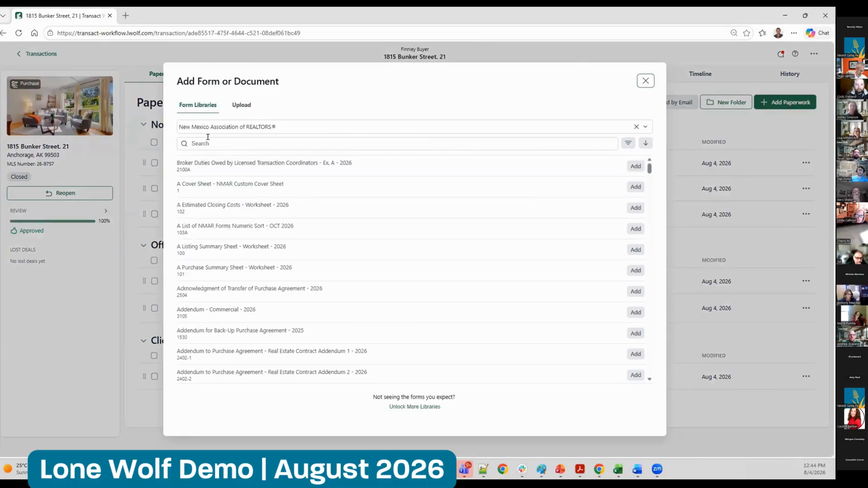
left_click(208, 138)
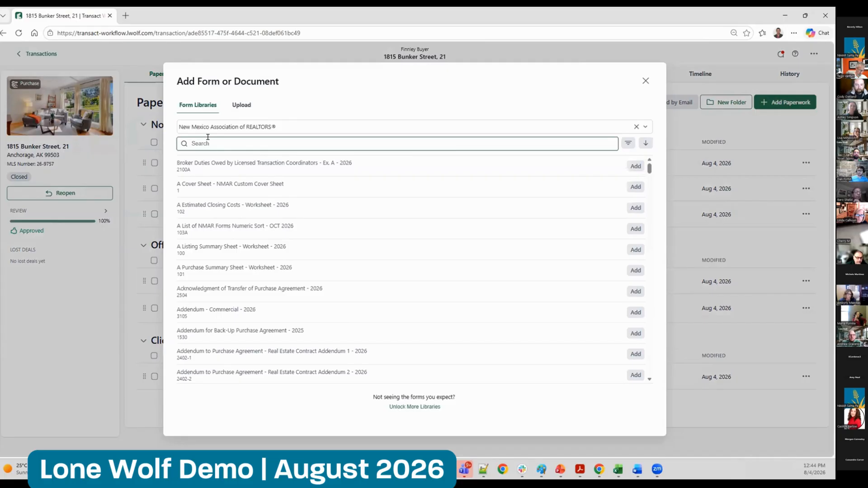
type("5101")
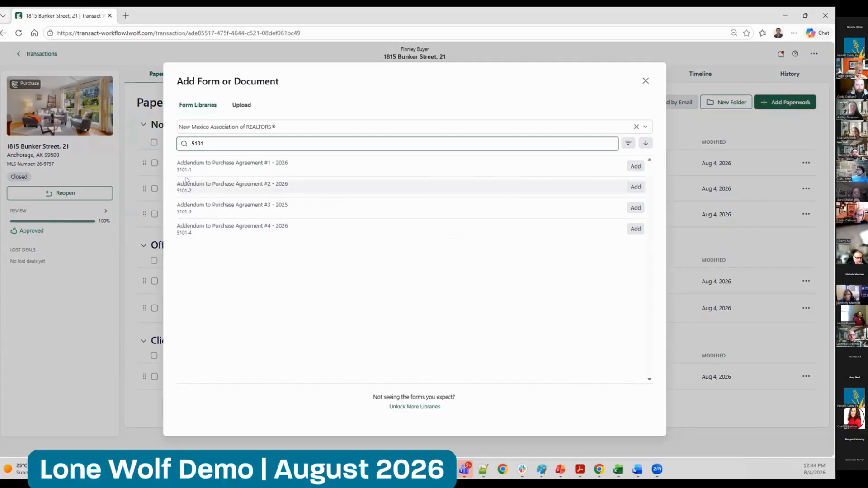
type("42")
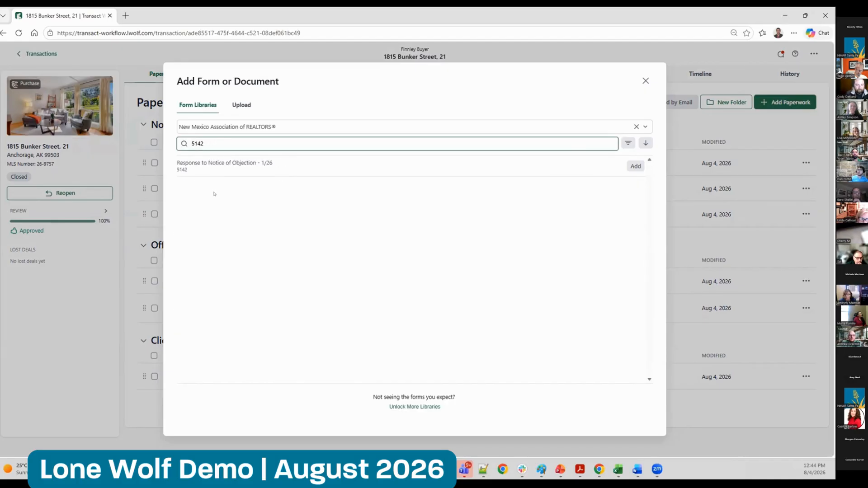
left_click(636, 166)
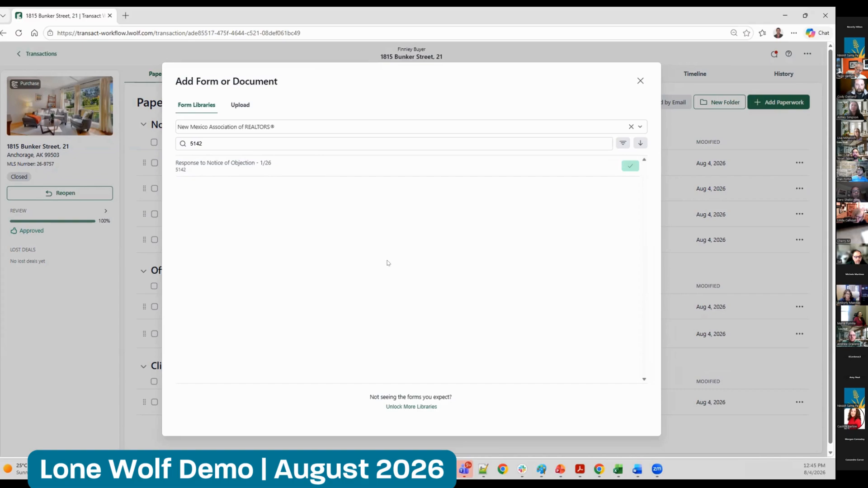
left_click(639, 81)
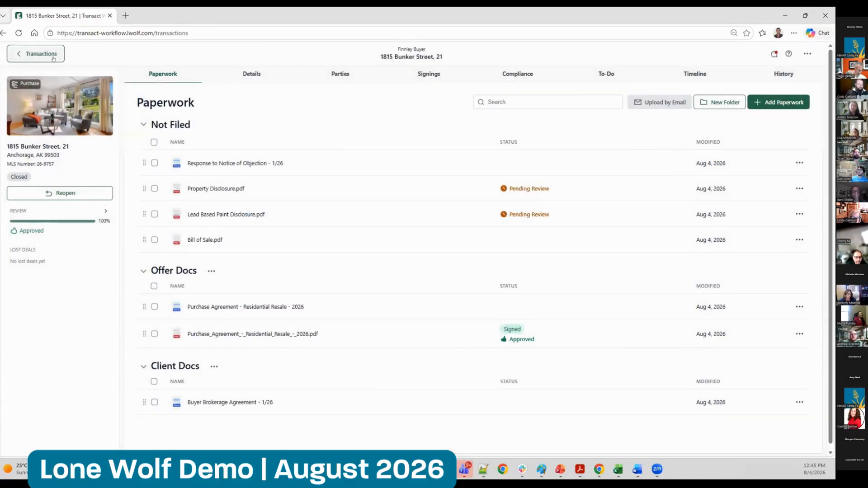
View the paperwork in the office template Residential Purchase - Good and return to the templates list
left_click(39, 54)
left_click(493, 53)
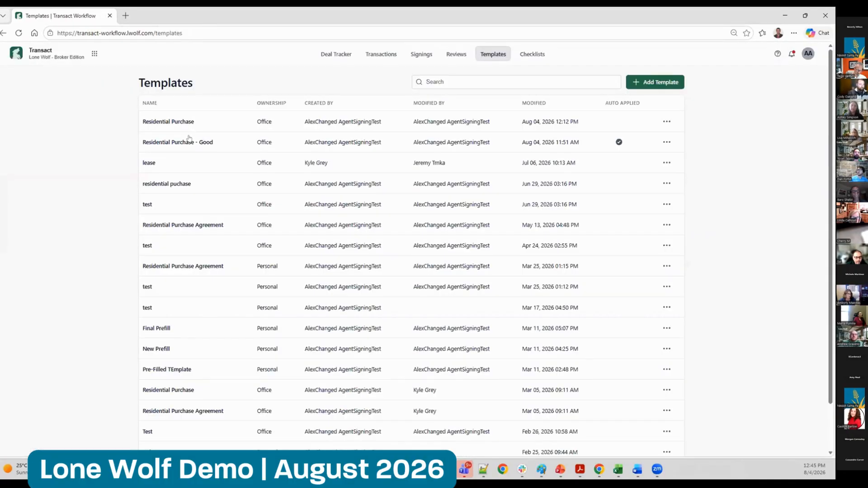
left_click(194, 142)
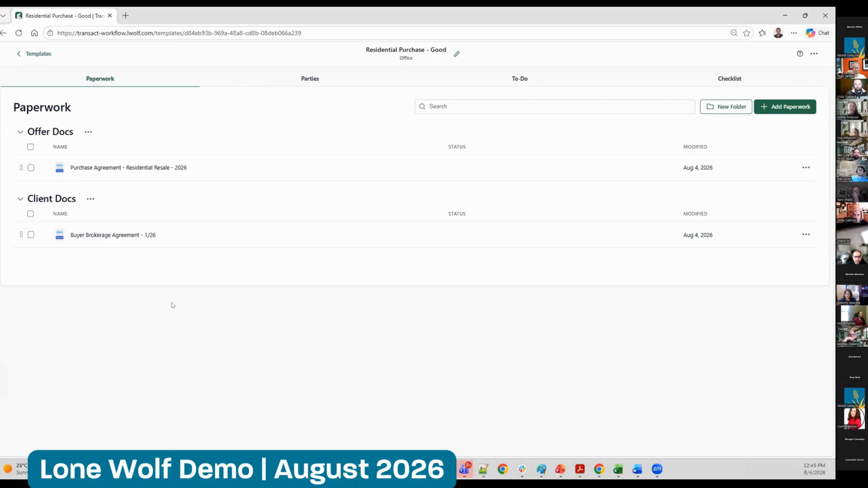
left_click(37, 53)
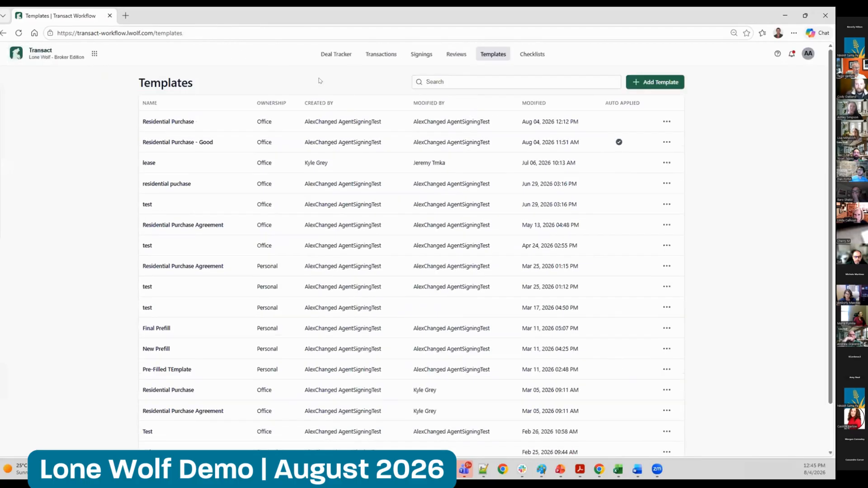
Open the Purchase Agreement - Residential Resale - 2026 form in the under-contract purchase transaction with one lost deal
left_click(380, 53)
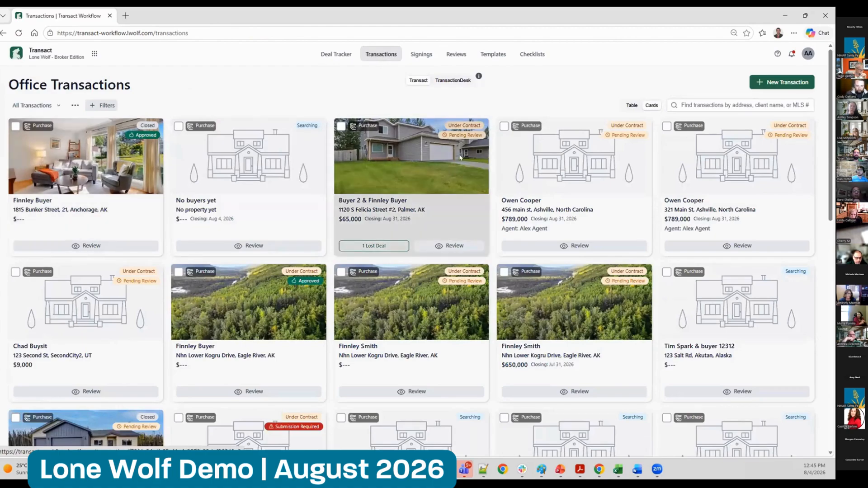
left_click(461, 158)
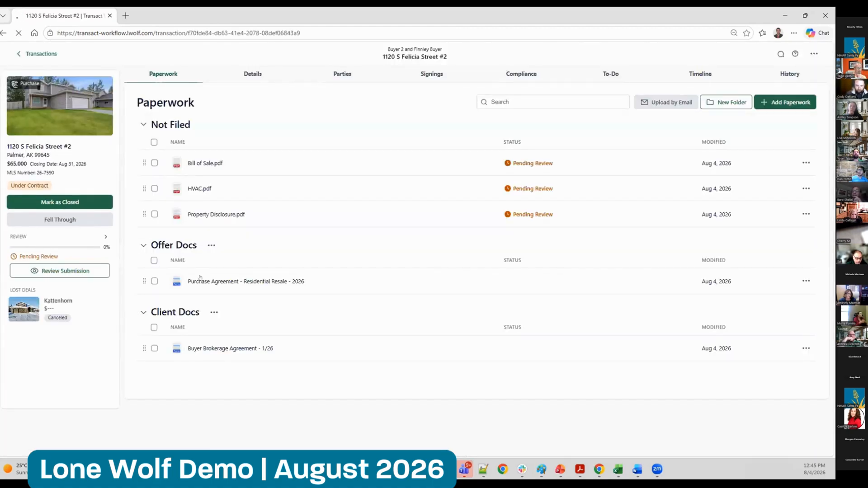
left_click(199, 281)
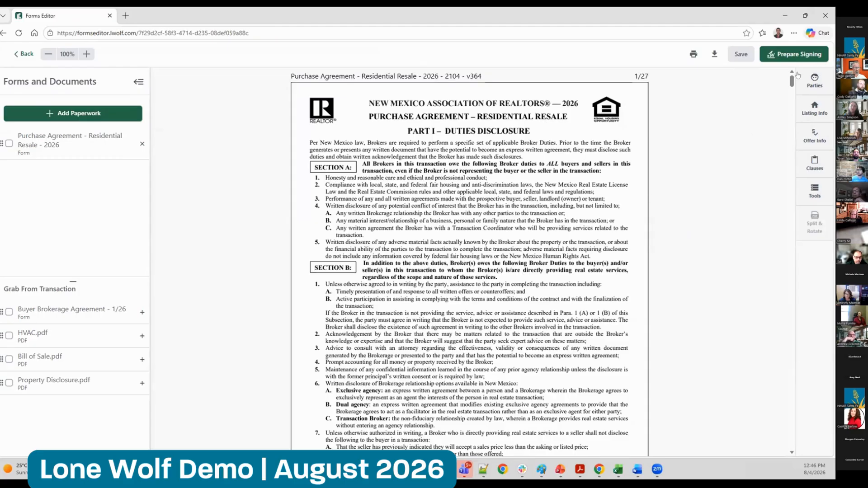
Review the form's buyer, seller and broker details and the markup tools, and leave the form without saving changes
scroll(789, 94, "down", 1)
scroll(789, 93, "down", 15)
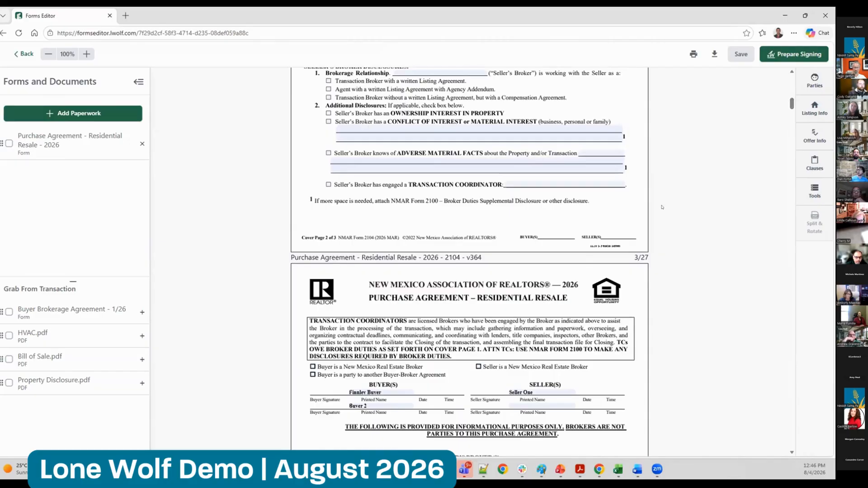
scroll(789, 114, "down", 6)
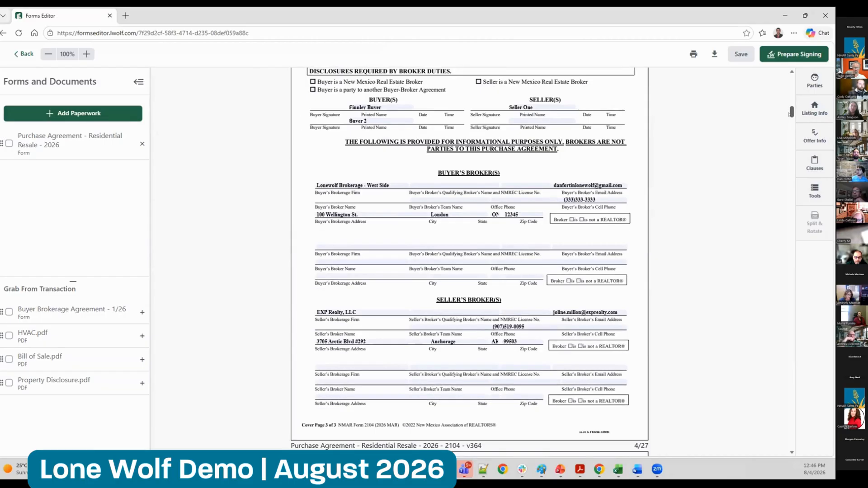
left_click(824, 189)
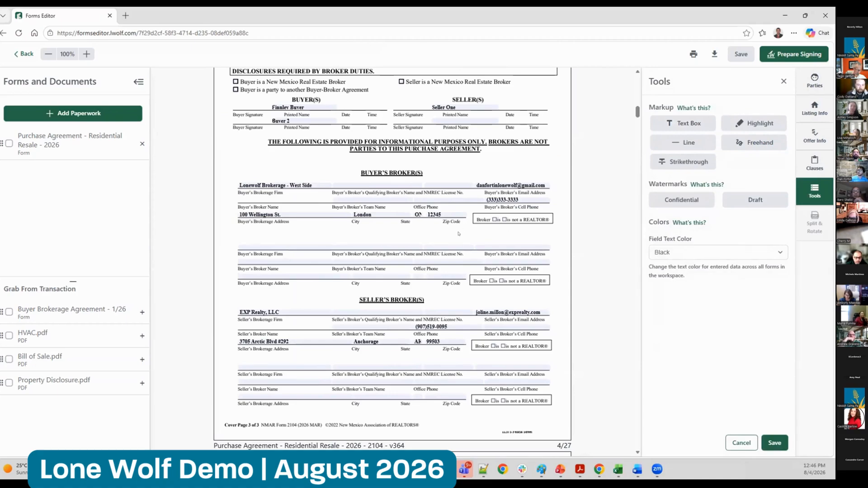
left_click(784, 81)
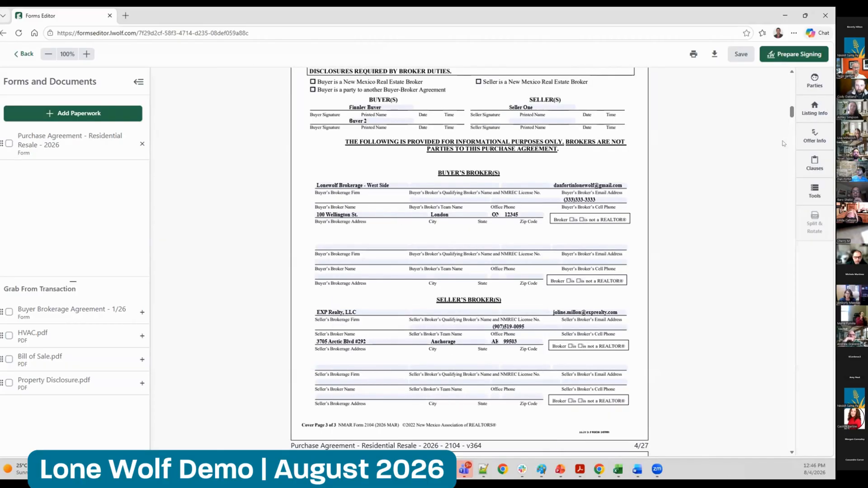
scroll(787, 75, "up", 15)
scroll(787, 75, "up", 4)
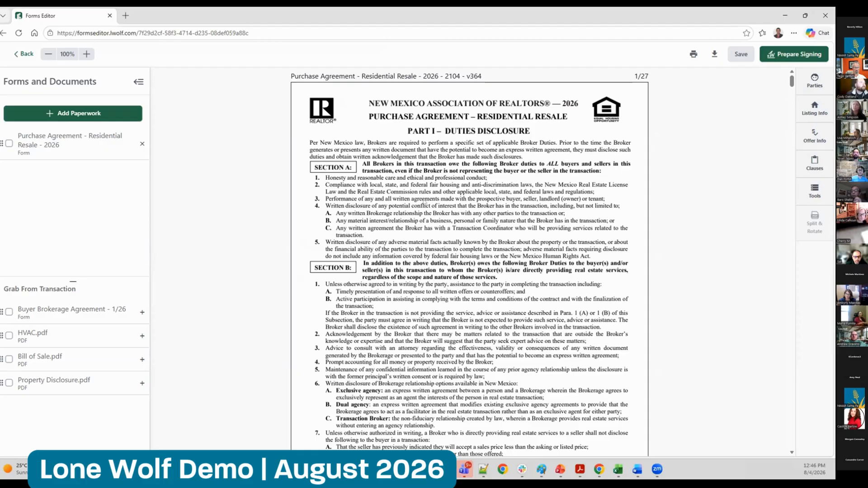
left_click(23, 54)
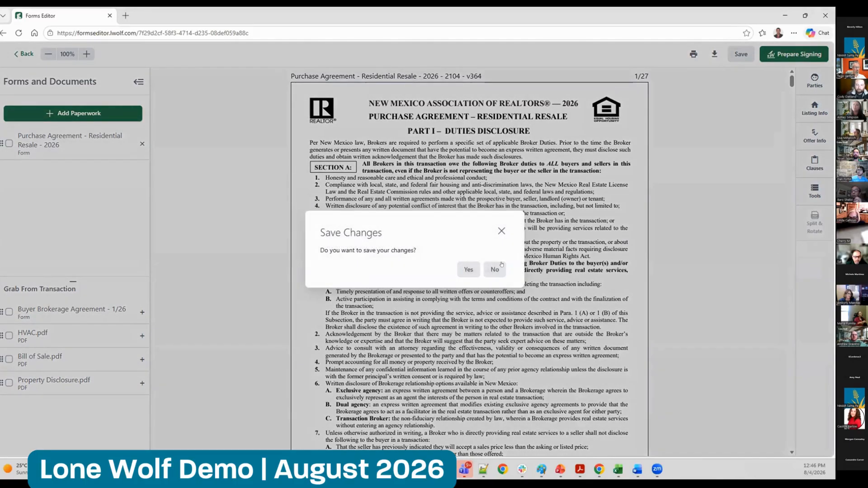
left_click(500, 268)
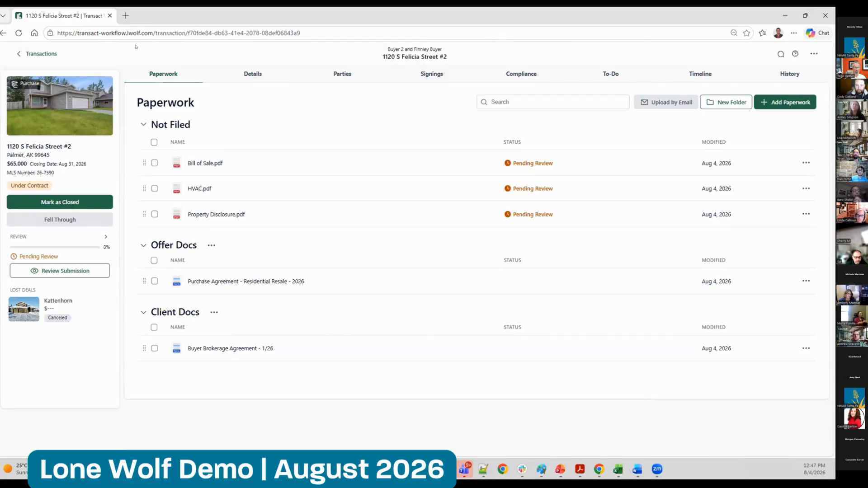
Reopen the same under-contract transaction from the office list and enable client portal access for its first buyer
left_click(42, 54)
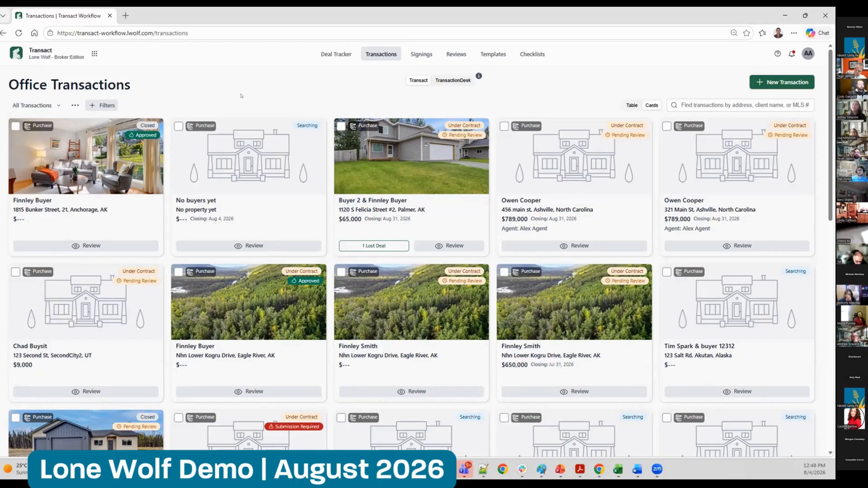
left_click(385, 193)
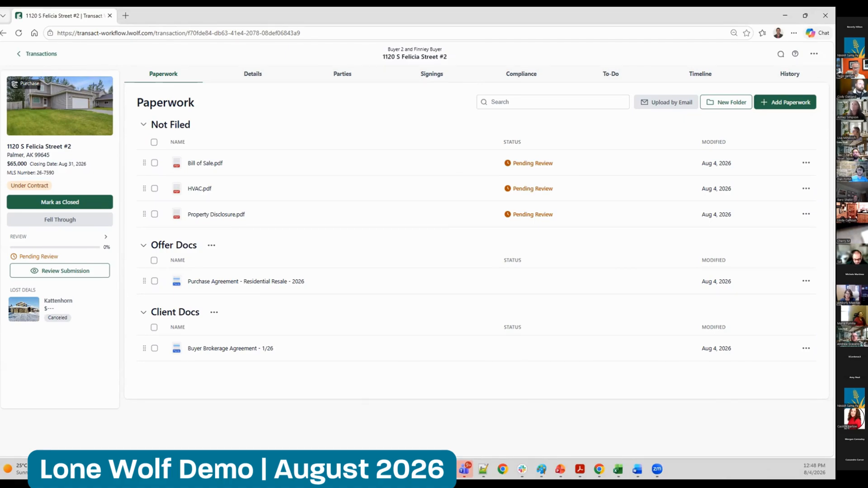
left_click(342, 73)
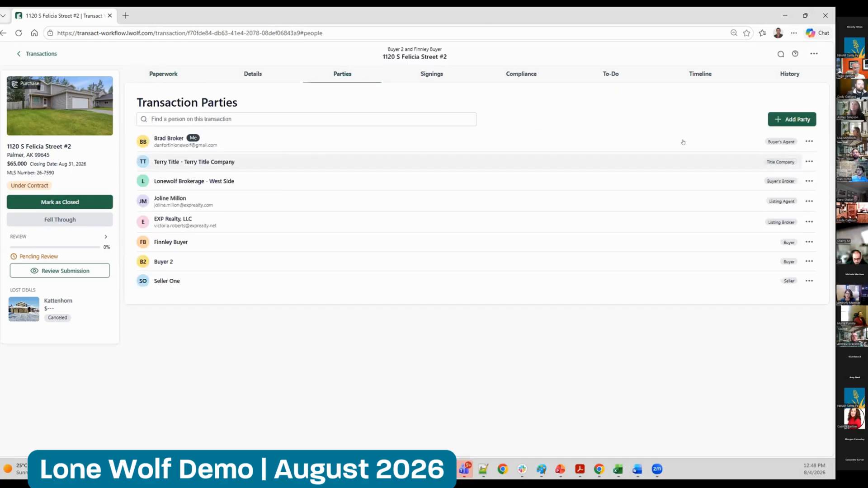
left_click(696, 247)
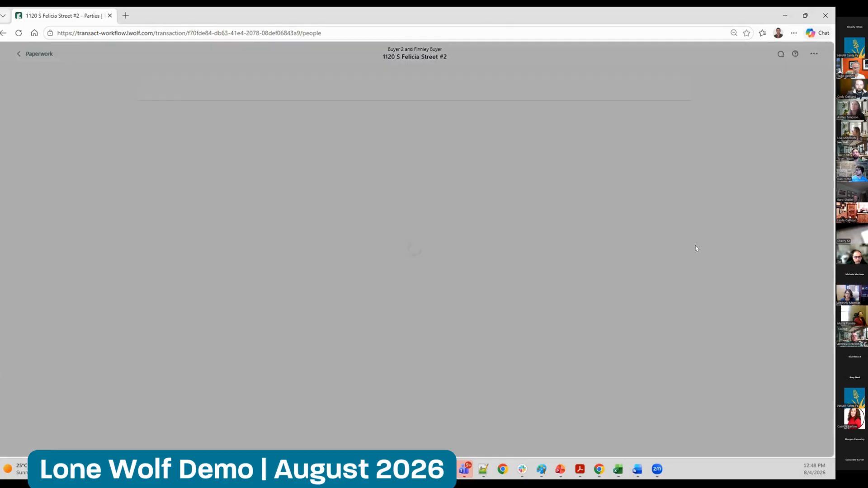
left_click(663, 306)
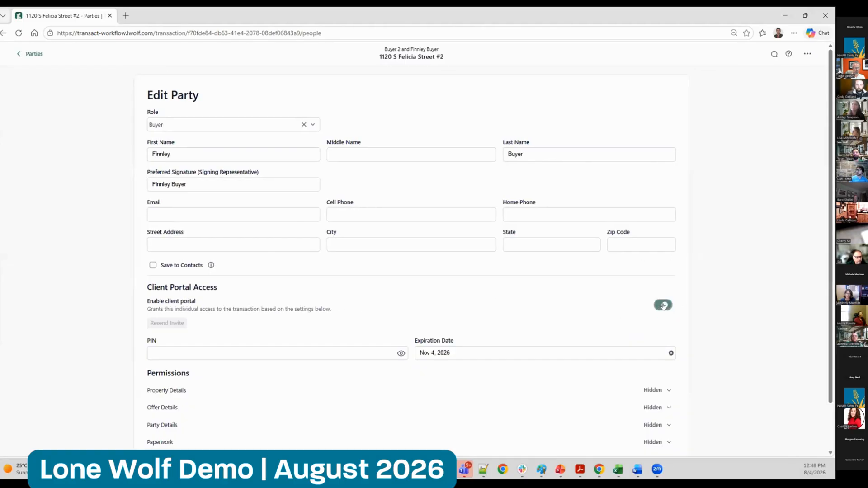
Examine the buyer's client portal access settings, including the PIN, expiration date and permissions, leaving the PIN blank
scroll(824, 290, "down", 2)
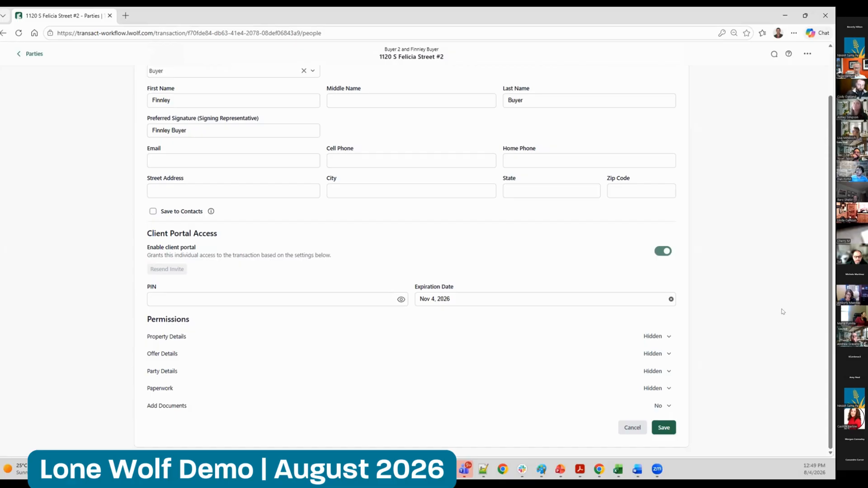
left_click_drag(144, 234, 235, 233)
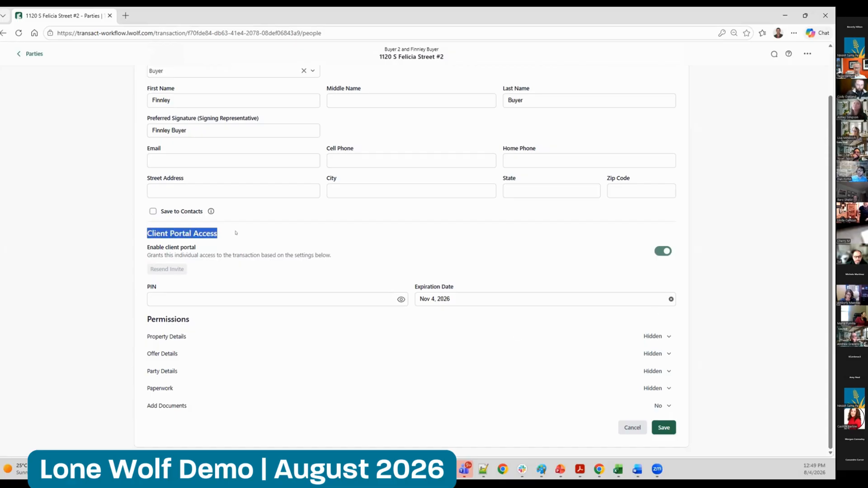
left_click(277, 243)
scroll(819, 234, "up", 1)
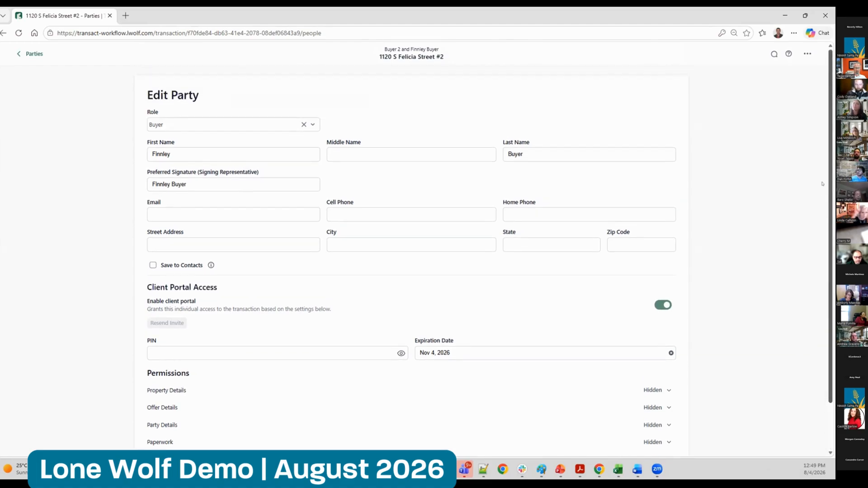
scroll(825, 236, "down", 1)
scroll(824, 235, "down", 1)
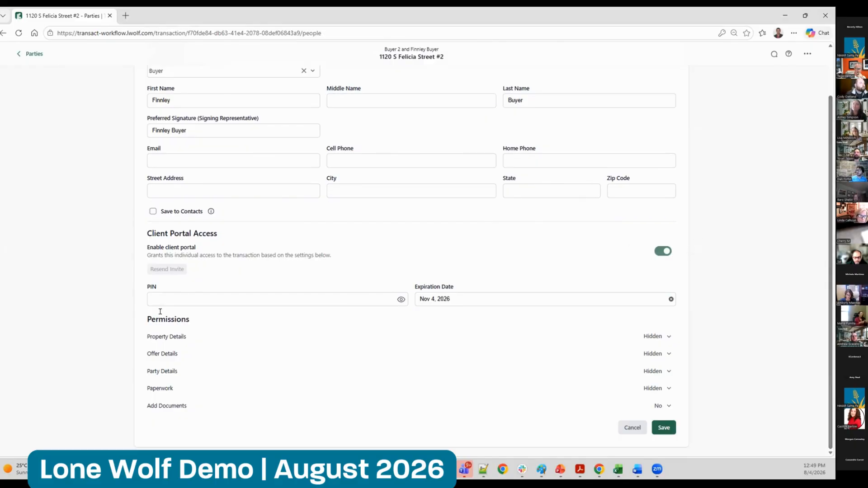
left_click(175, 294)
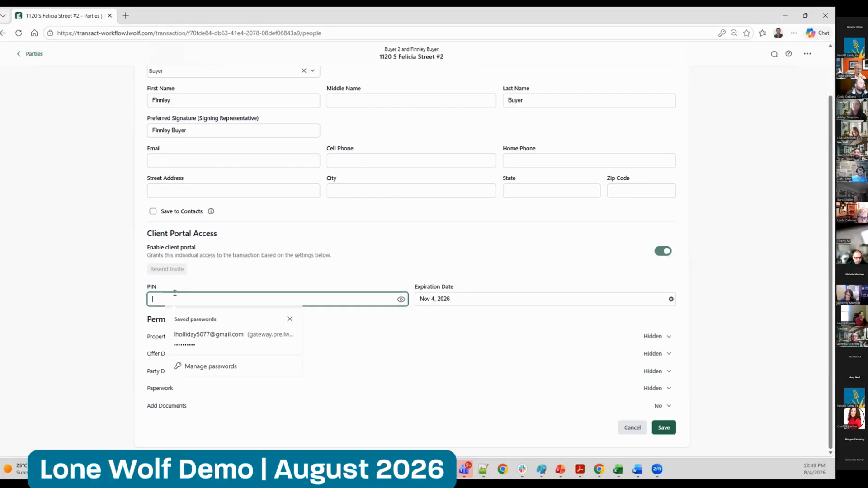
left_click(79, 290)
left_click(160, 299)
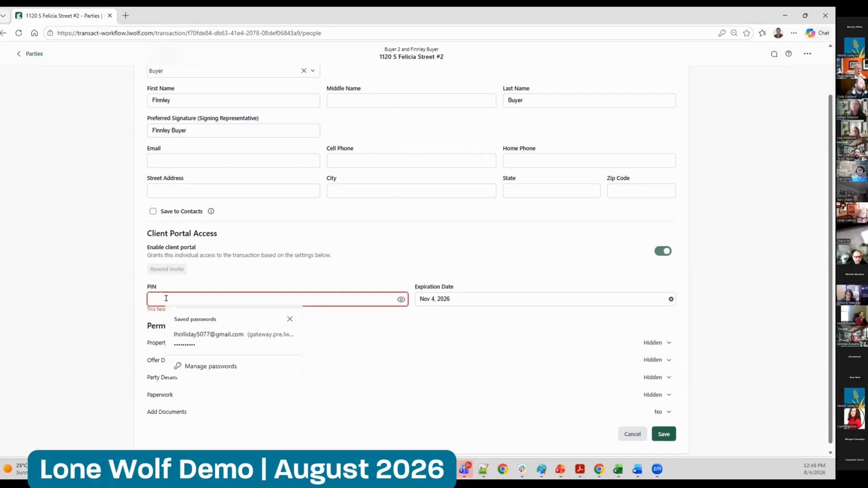
left_click(795, 310)
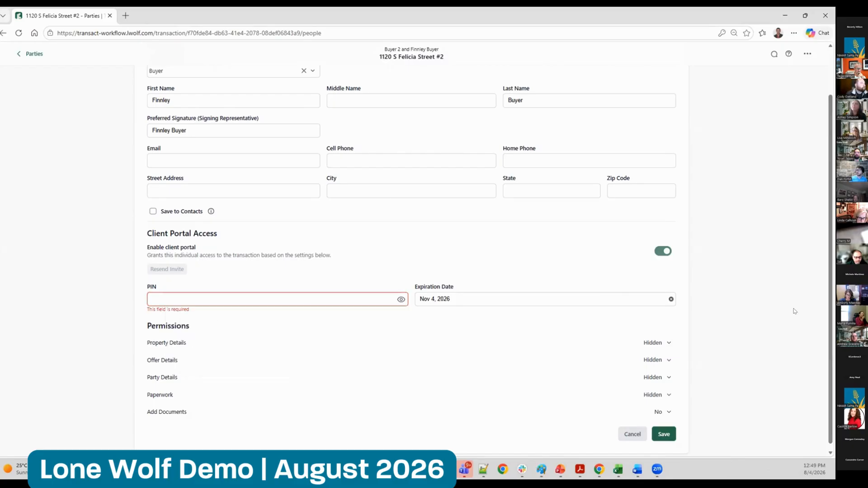
Set the buyer's client portal Paperwork permission to View
left_click(657, 393)
left_click(659, 432)
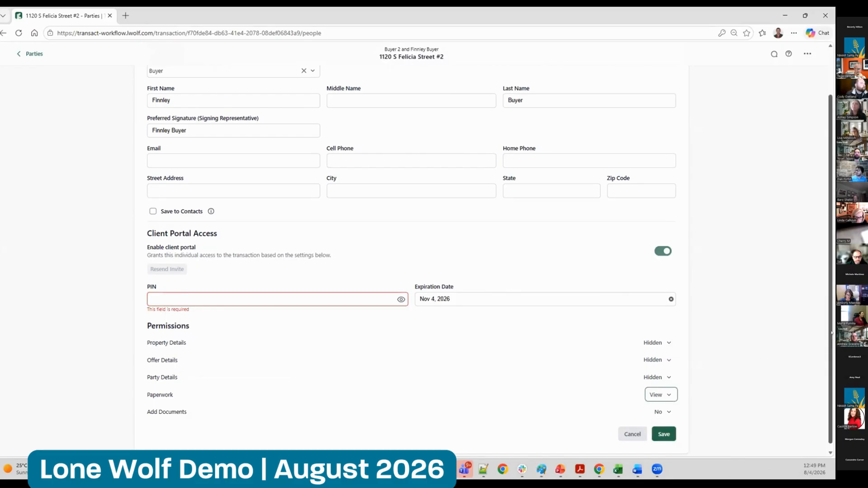
scroll(825, 346, "down", 1)
left_click(660, 388)
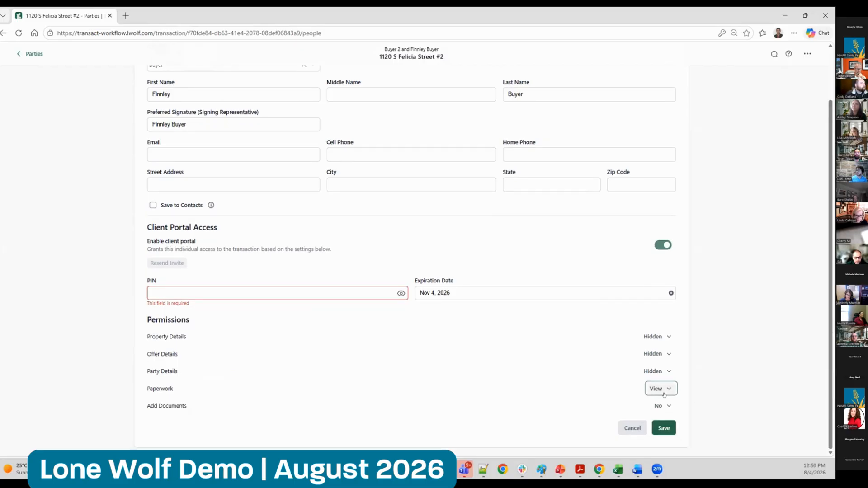
left_click(706, 390)
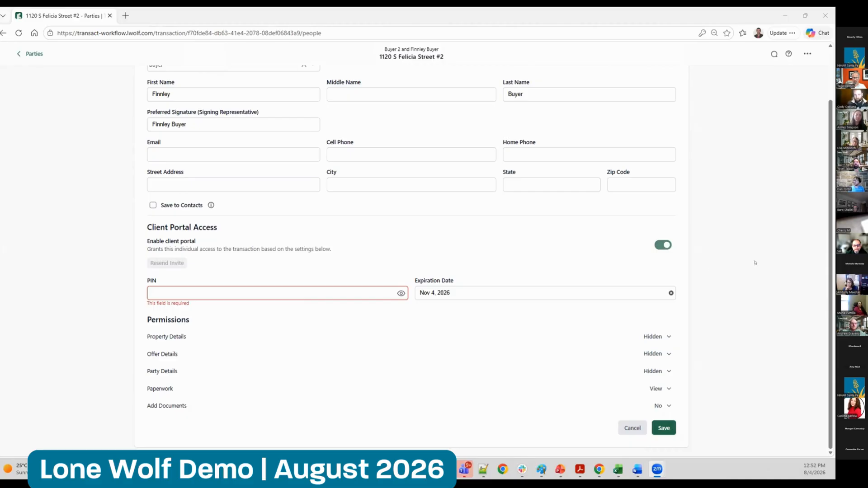
left_click(724, 284)
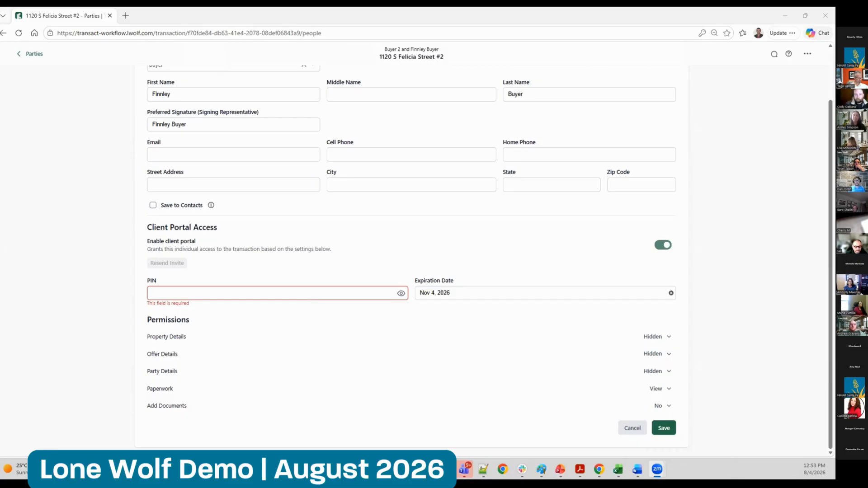
Leave the buyer's details without saving, return to the office transactions and show the legacy TransactionDesk list
left_click(34, 54)
left_click(36, 54)
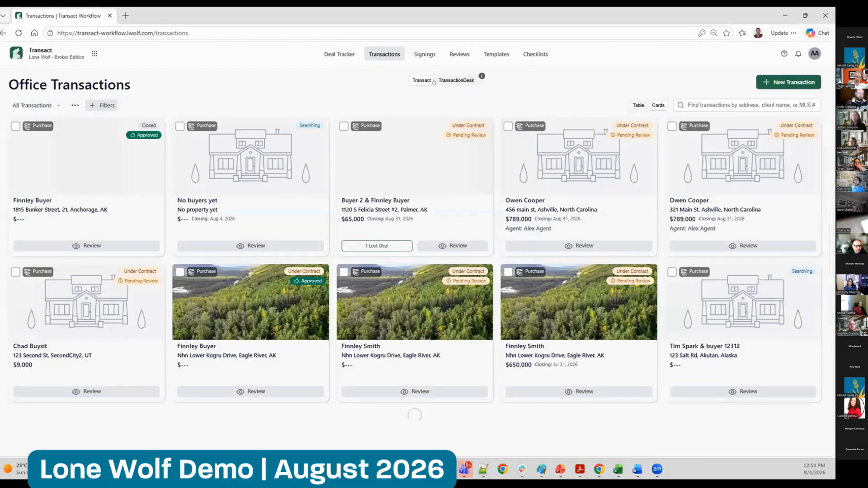
left_click(457, 81)
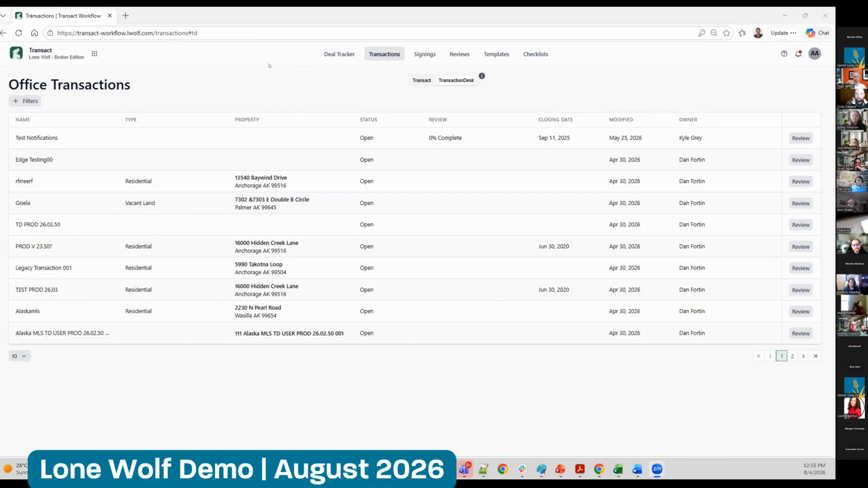
left_click(249, 73)
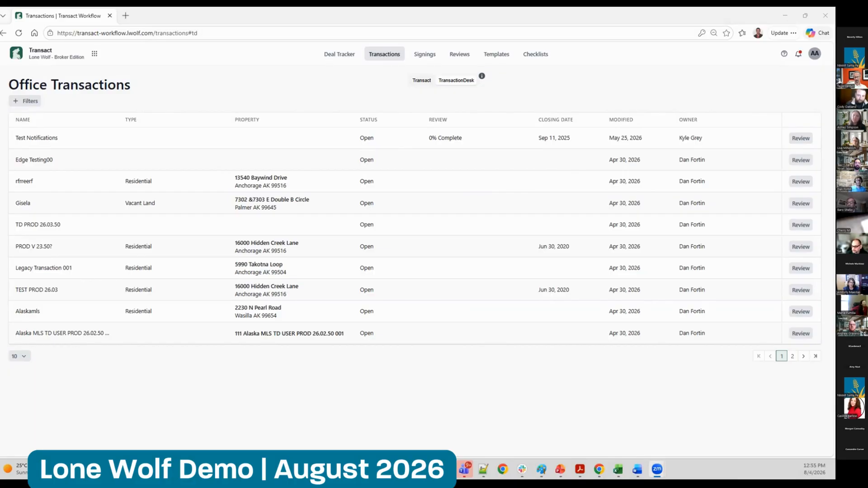
left_click(186, 68)
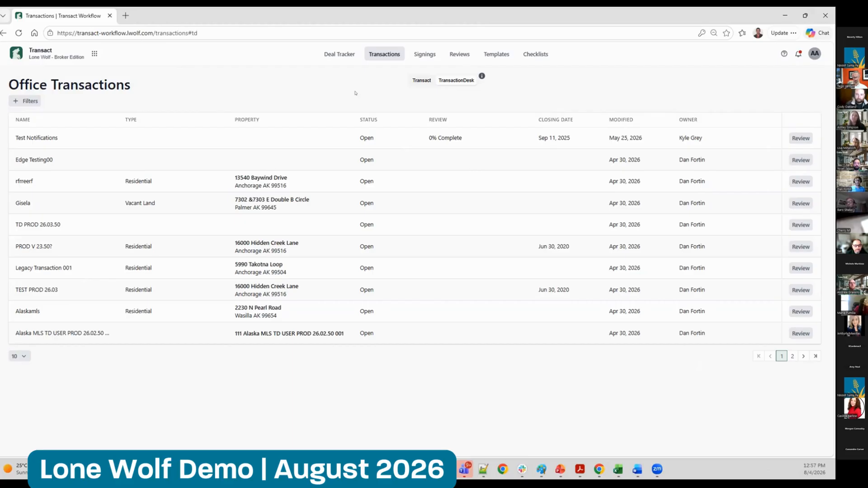
Reset the sent Purchase Agreement - Residential Resale - 2026 signing from the signings list and open it in the signing designer
left_click(425, 53)
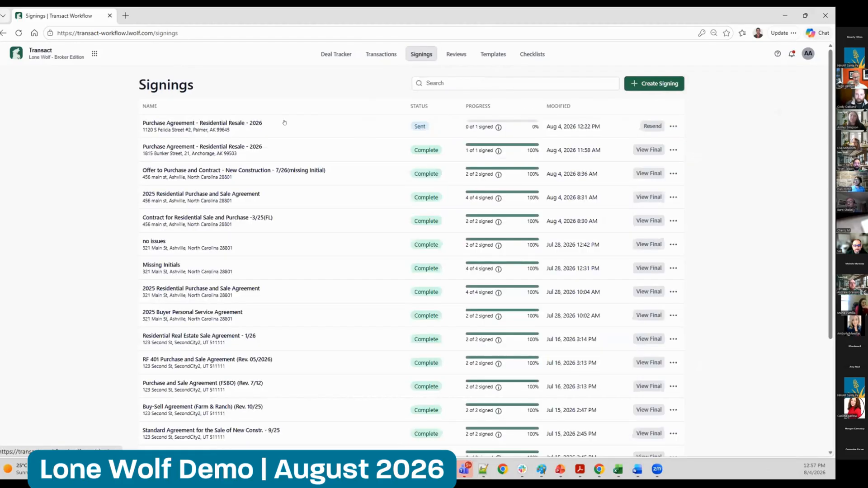
left_click(673, 126)
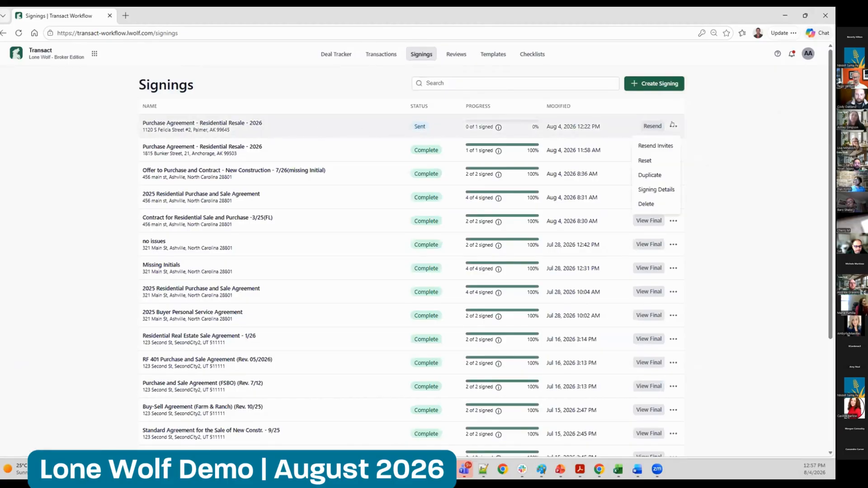
left_click(676, 158)
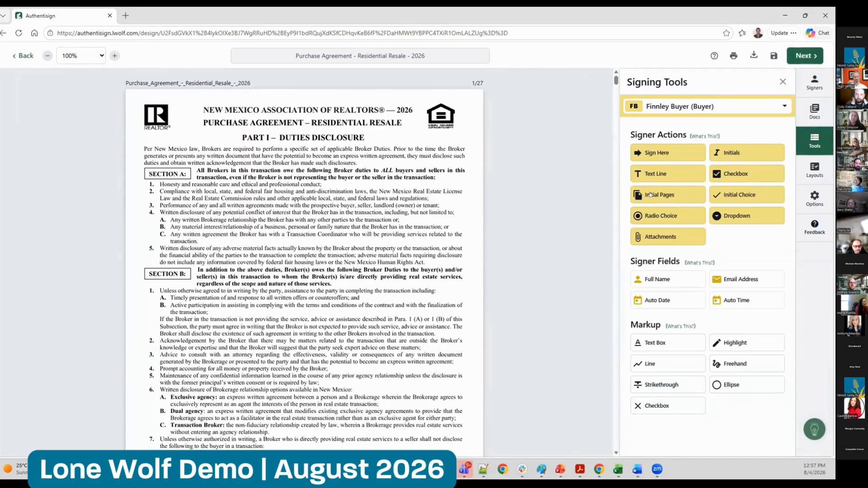
Set up the Initial Pages options with small initials, right alignment and placement at the bottom of the document
left_click(650, 195)
left_click(709, 137)
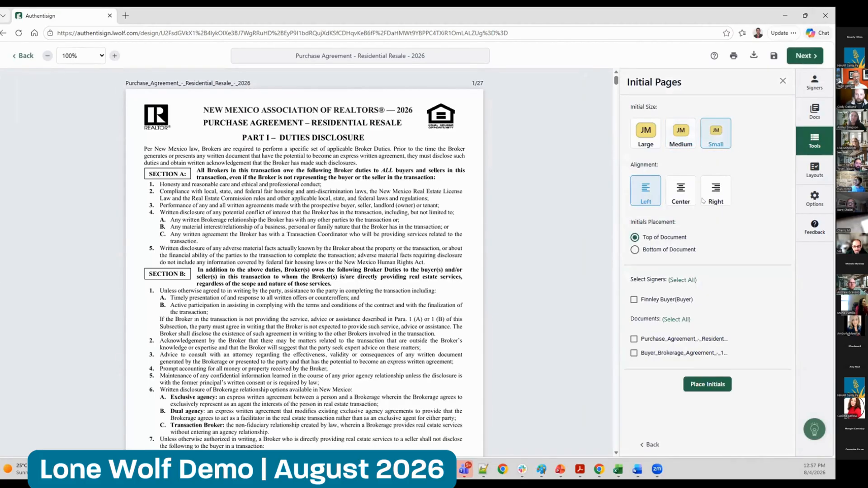
left_click(714, 193)
left_click(678, 252)
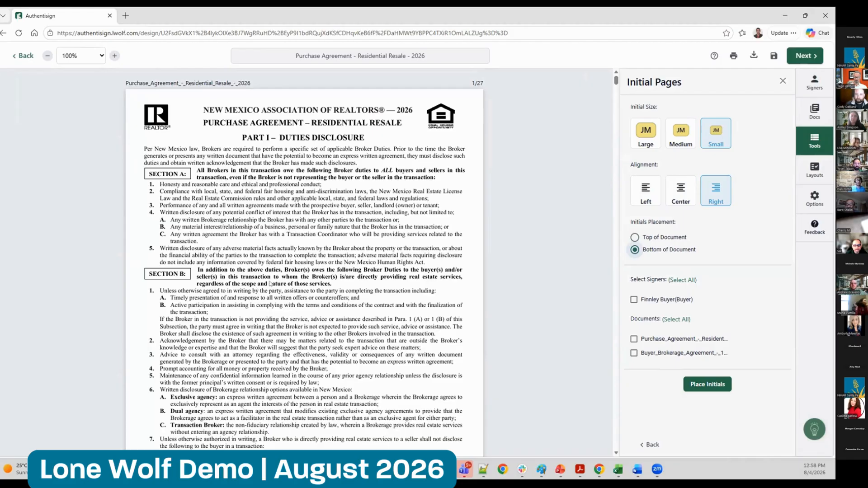
View the layout options, and place a Sign Here field for the buyer over item 5 of Section A on page 1
left_click(813, 172)
left_click(698, 158)
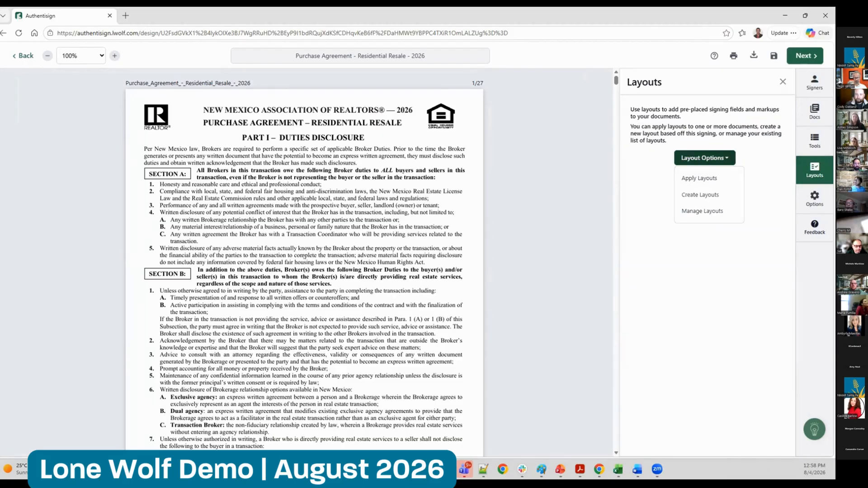
left_click(815, 141)
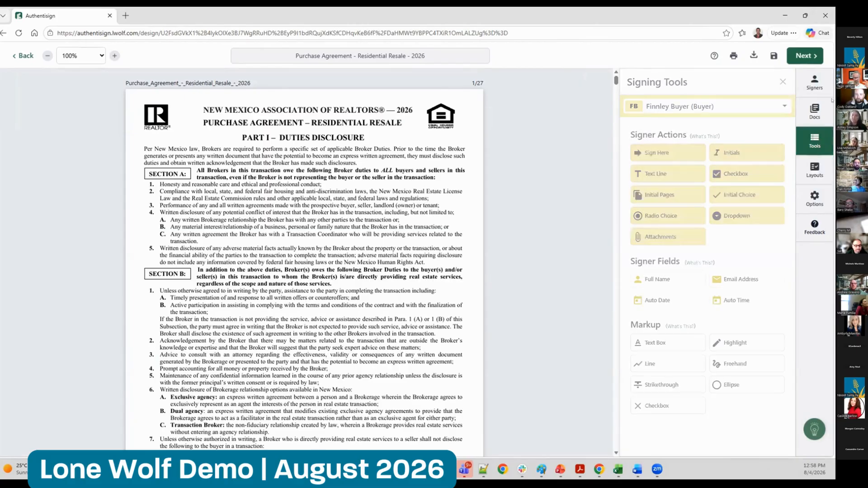
left_click_drag(670, 152, 379, 236)
left_click_drag(282, 248, 284, 250)
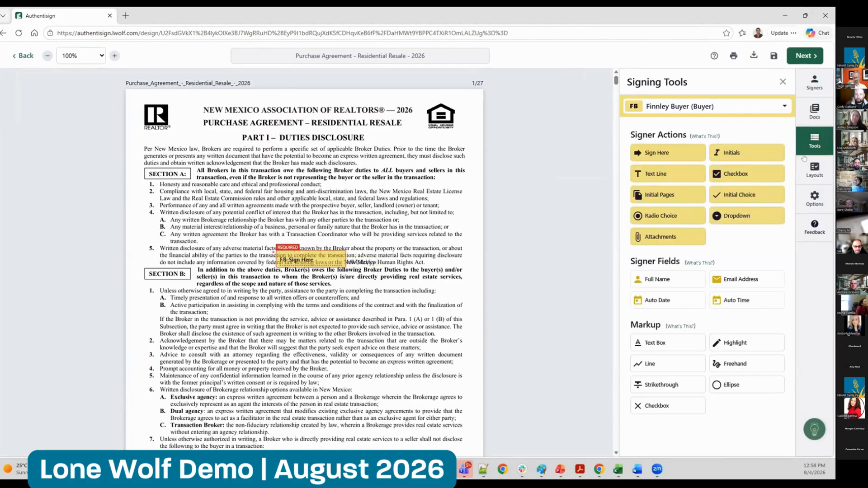
Examine the Create Signing Layouts dialog and the layout options without creating a layout
left_click(815, 170)
left_click(705, 158)
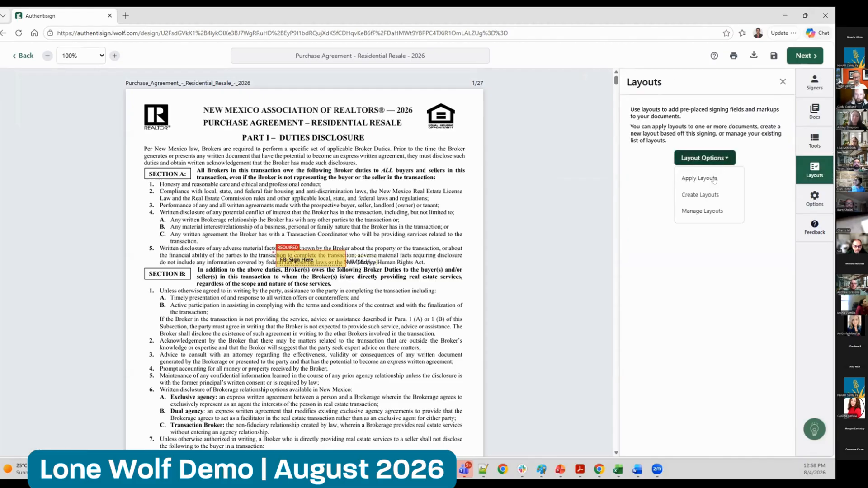
left_click(707, 194)
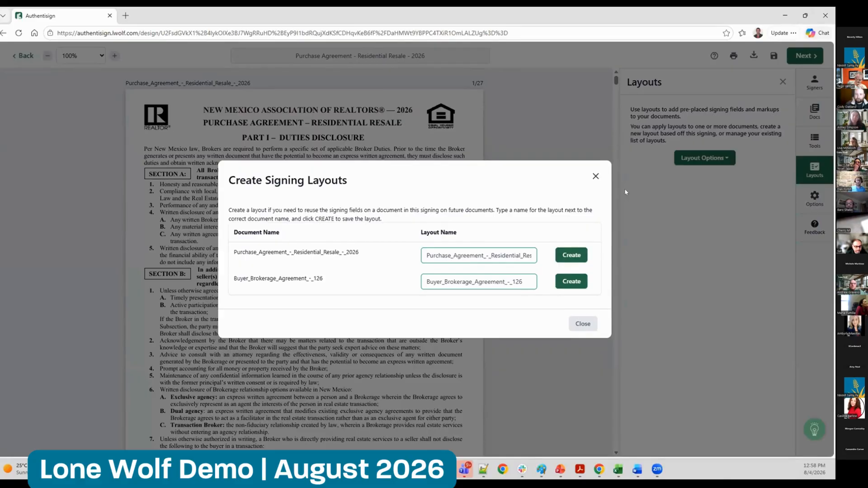
left_click(596, 176)
left_click(721, 158)
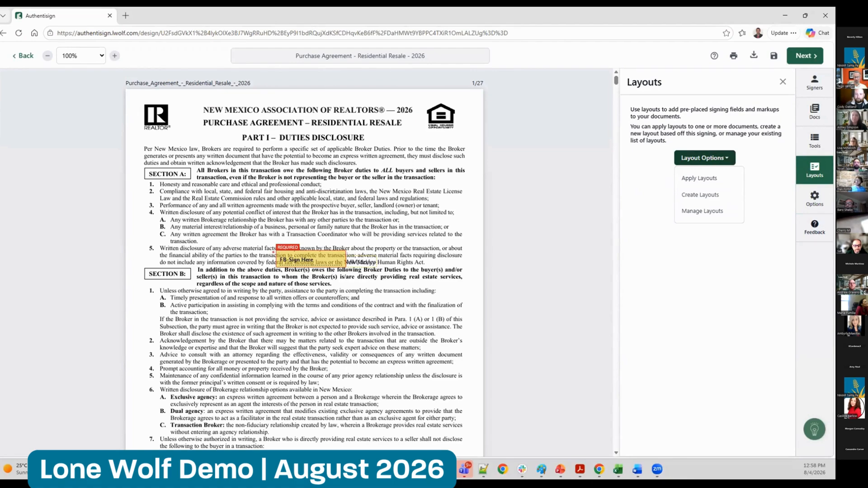
left_click(339, 213)
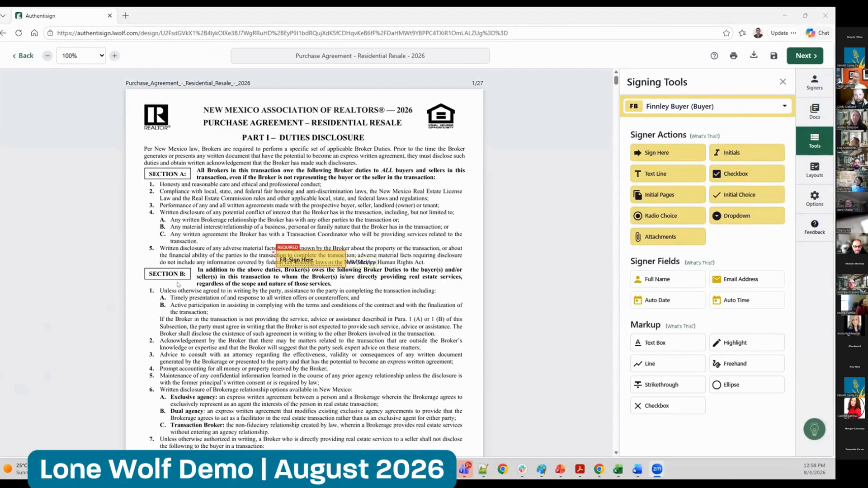
Copy the buyer's Sign Here field and paste it below, over item 1 of Section B on page 1
left_click(285, 256)
left_click(267, 306)
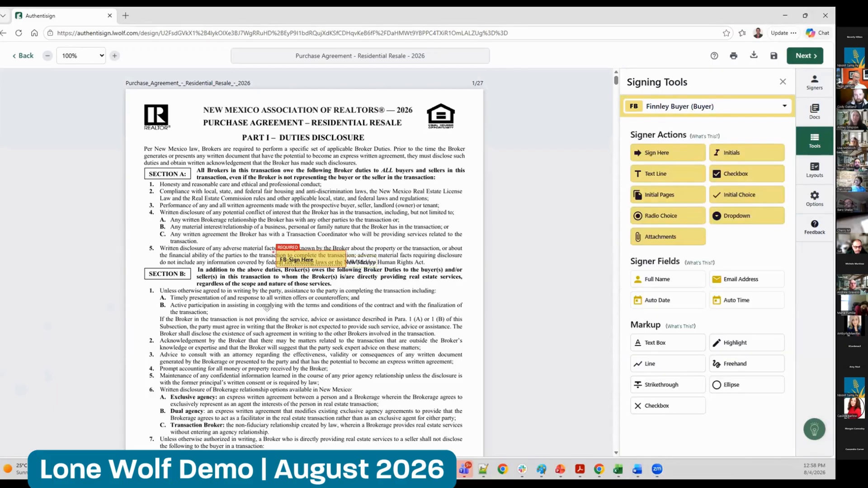
key("ctrl+v")
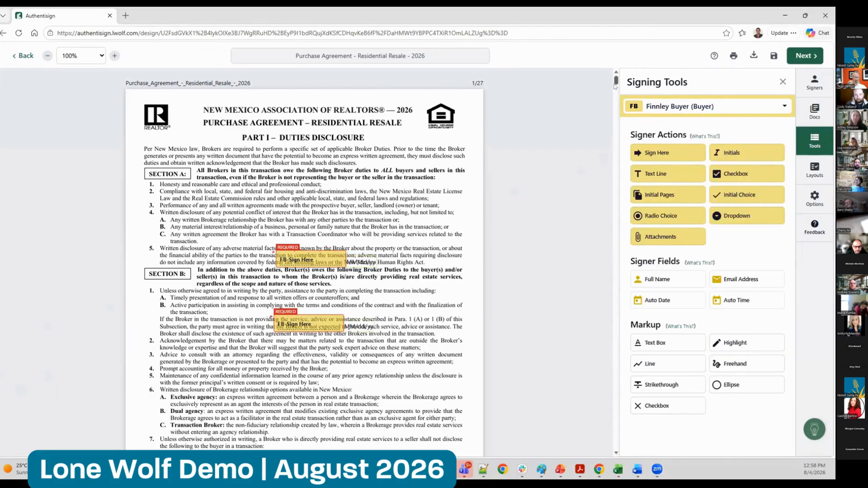
Place 18 empty text box markups across the text and footer of the purchase agreement's first page
scroll(502, 150, "down", 2)
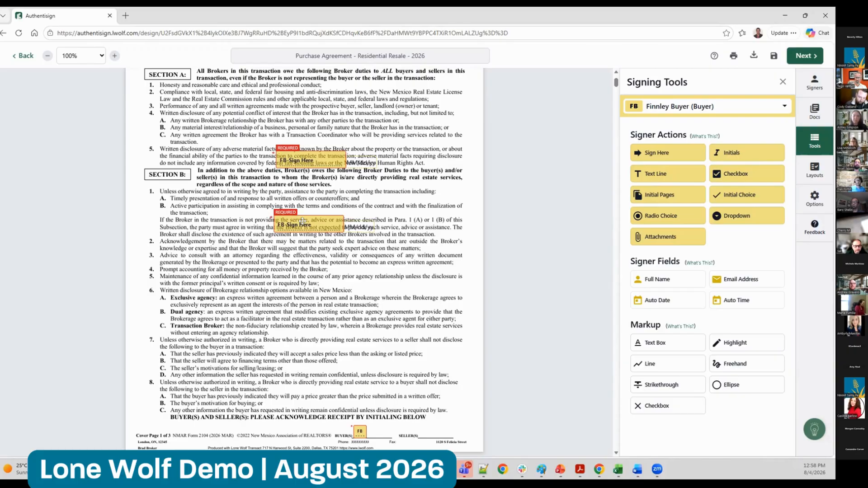
left_click(678, 348)
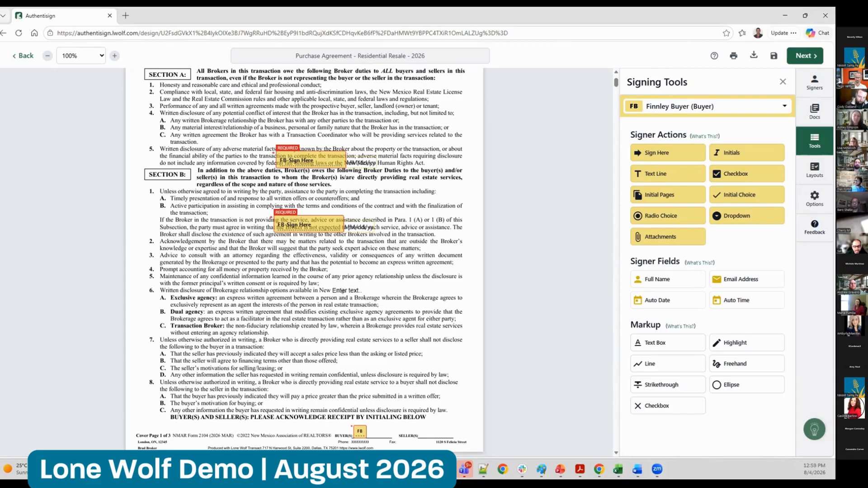
left_click(344, 288)
left_click(335, 328)
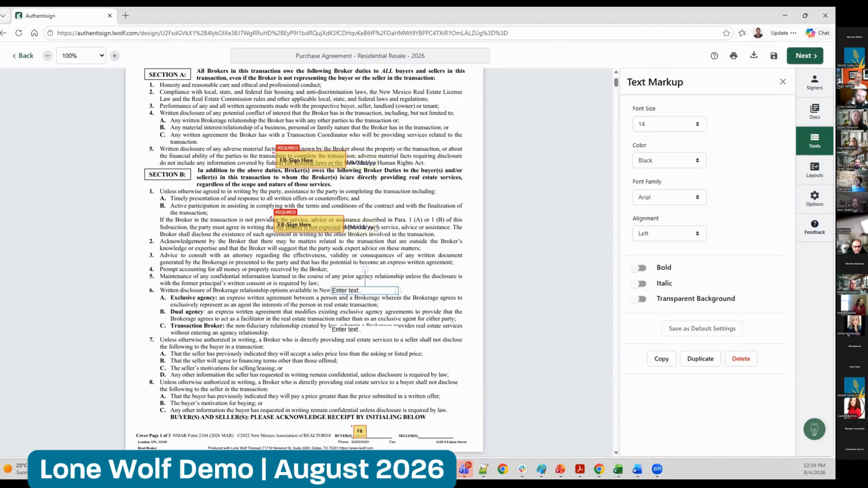
left_click(377, 228)
left_click(365, 153)
left_click(217, 124)
left_click(199, 226)
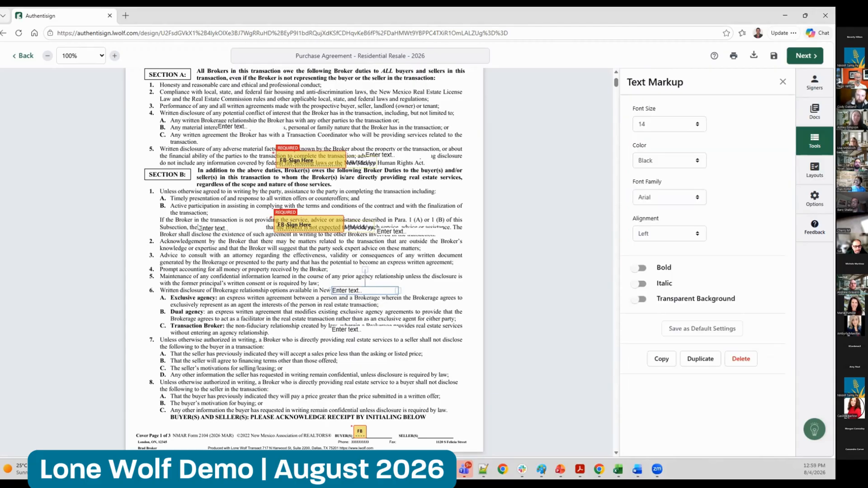
left_click(202, 328)
left_click(189, 424)
left_click(237, 423)
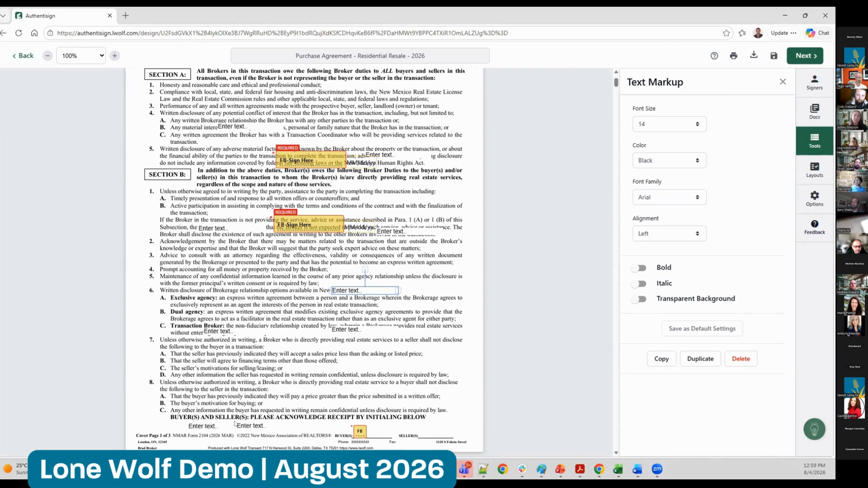
left_click(280, 428)
left_click(321, 427)
left_click(387, 418)
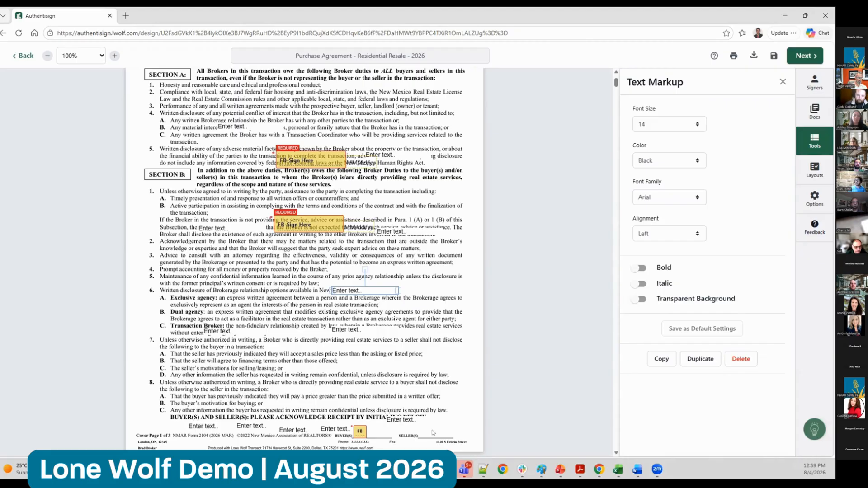
left_click(417, 429)
left_click(417, 397)
left_click(417, 365)
left_click(414, 350)
left_click(342, 356)
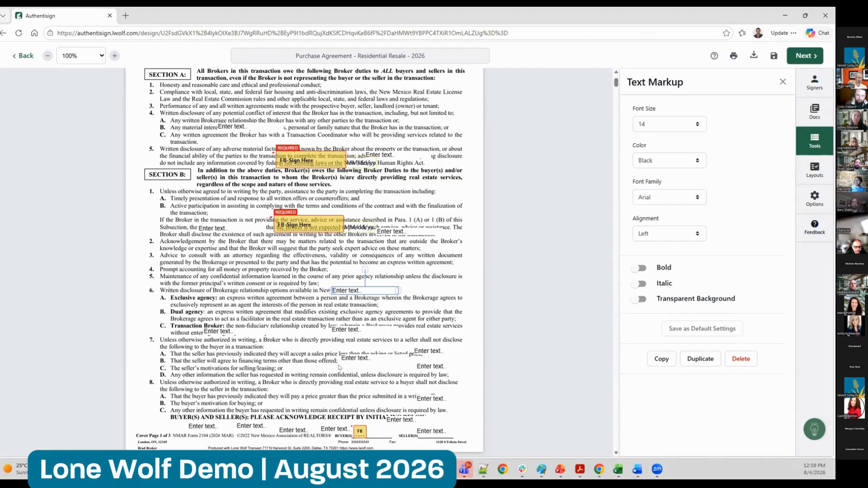
left_click(372, 368)
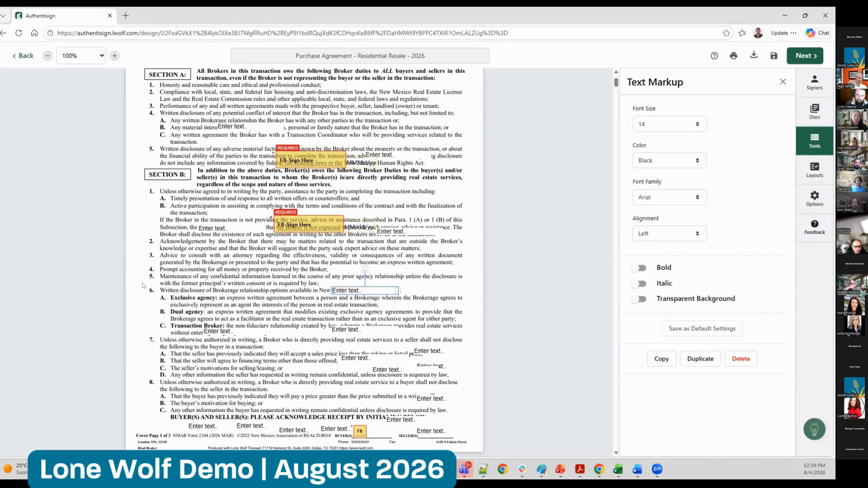
left_click(185, 300)
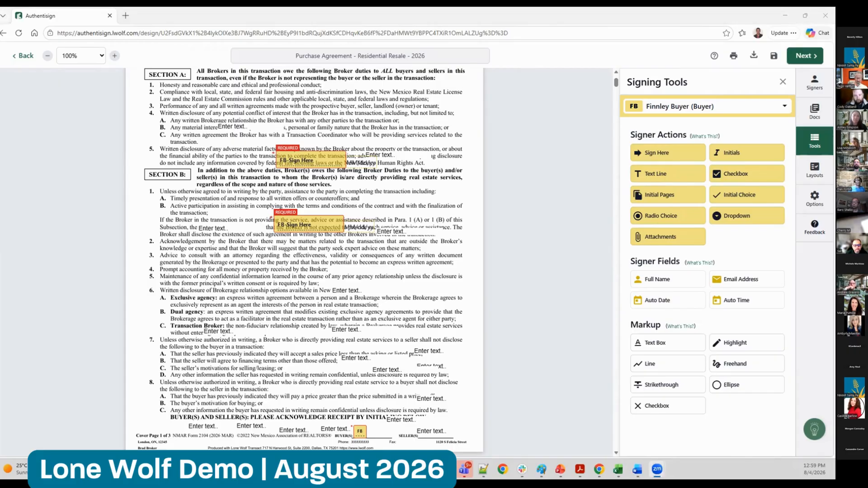
Leave the signing designer and open the transaction's paperwork list
left_click(23, 56)
left_click(38, 91)
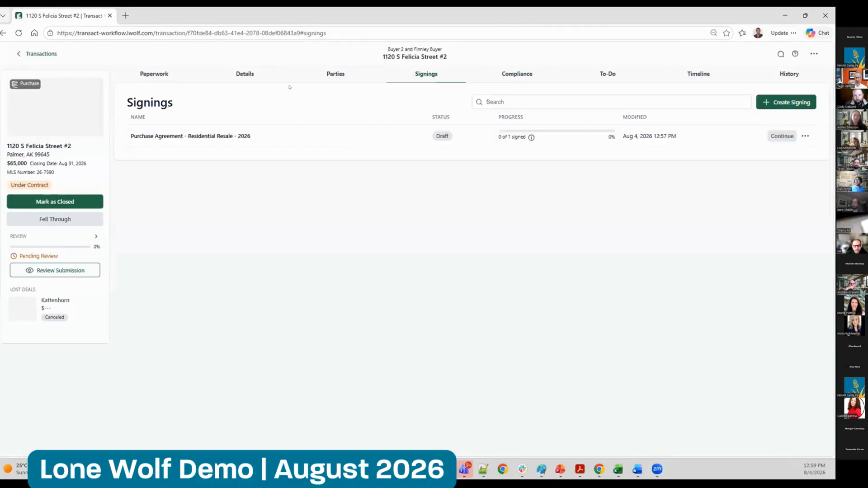
left_click(172, 74)
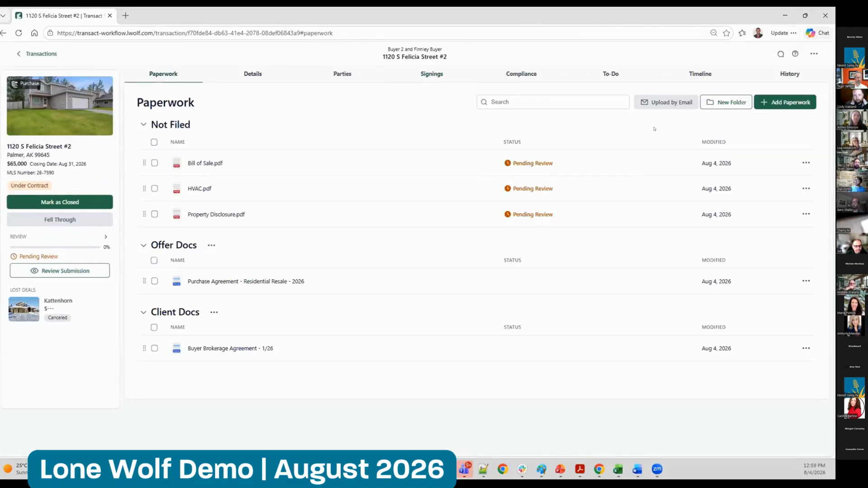
Examine the upload-by-email address and save location for the transaction's paperwork, and close the dialog
left_click(671, 103)
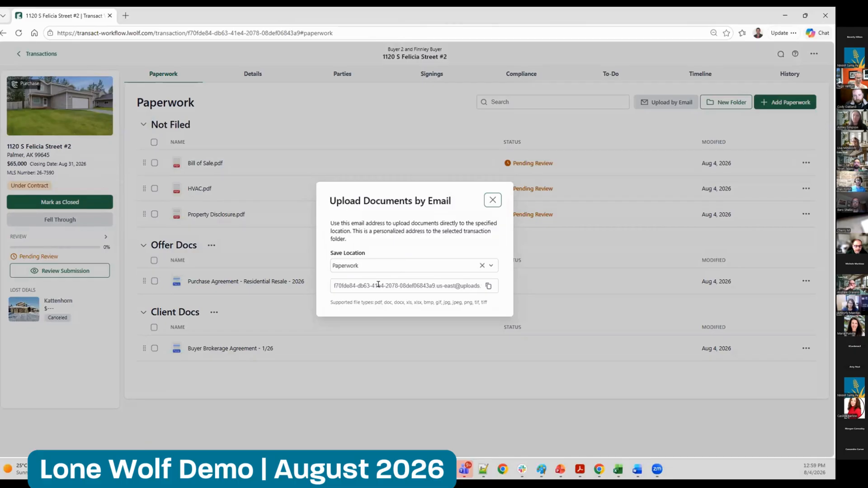
left_click(492, 200)
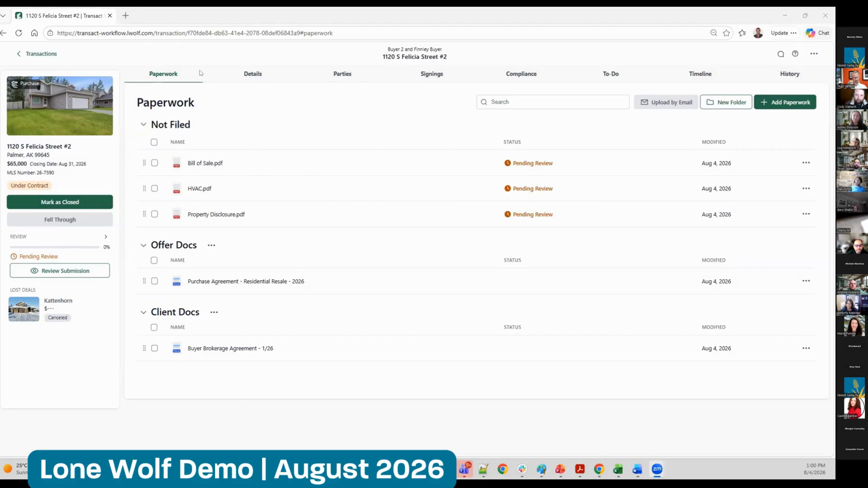
left_click(212, 395)
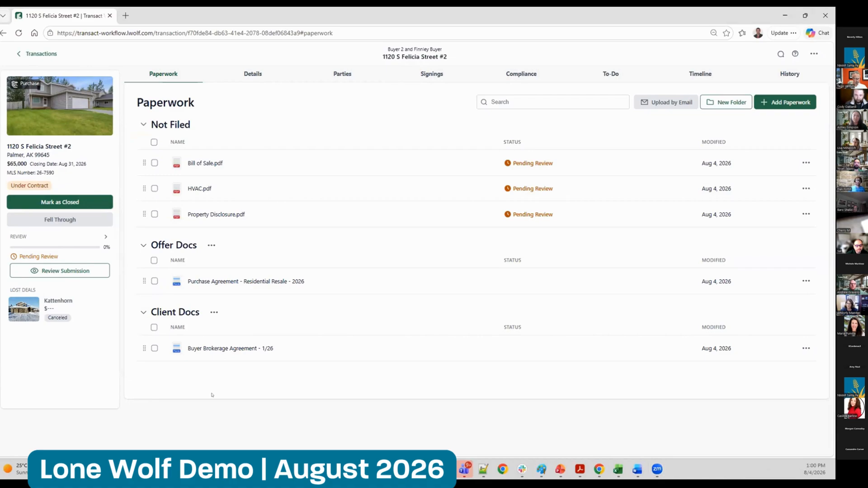
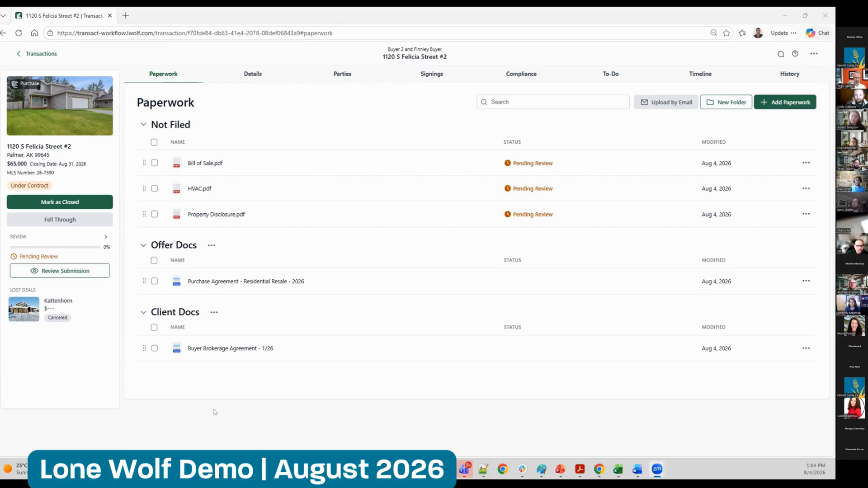
Select Property Disclosure.pdf and the residential resale purchase agreement to view the bulk document actions, and clear the selection
left_click(192, 404)
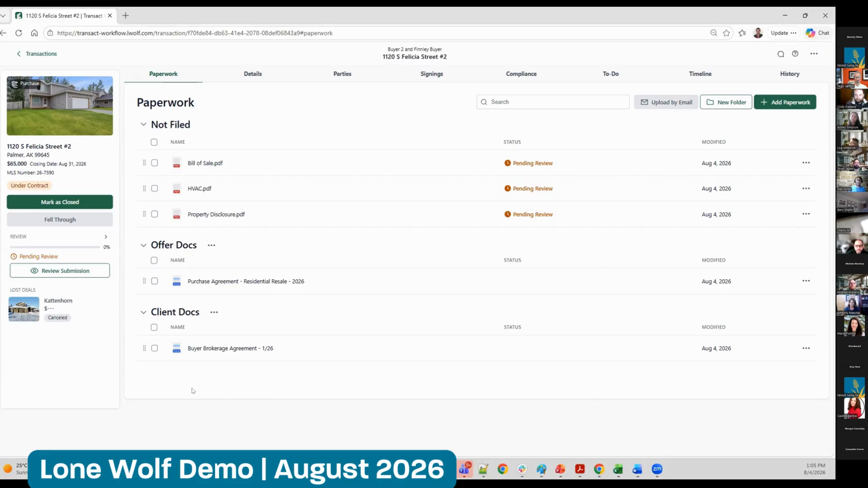
left_click(154, 214)
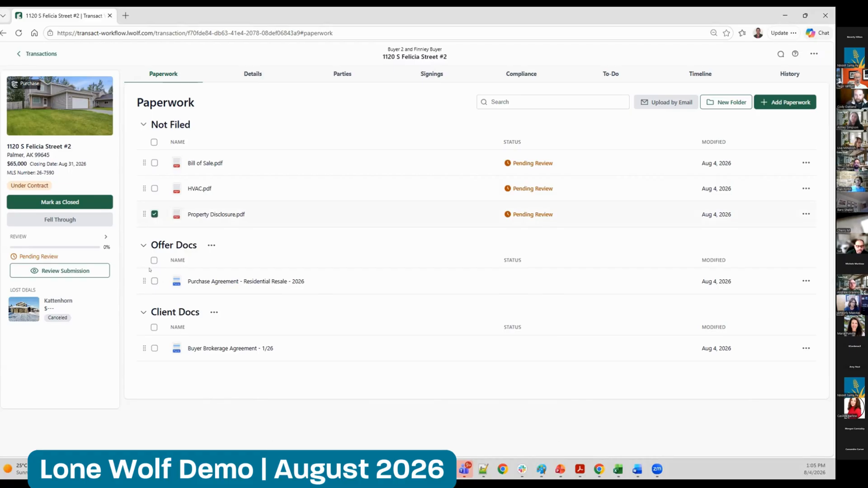
left_click(154, 281)
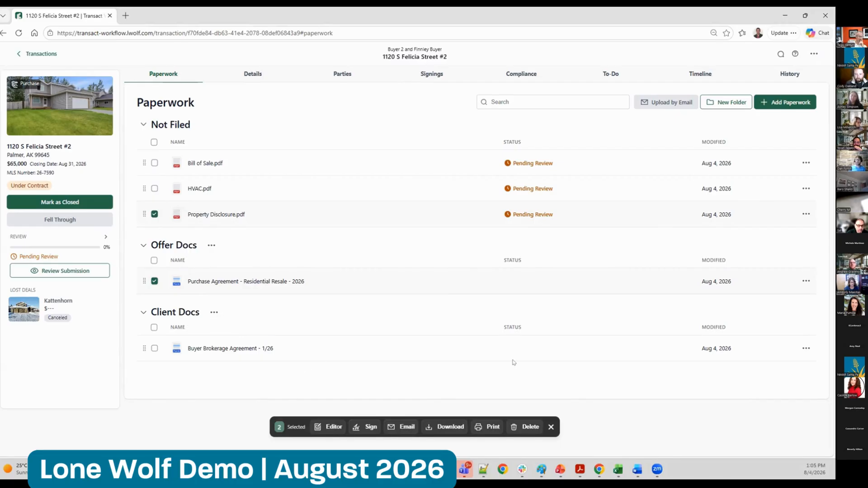
left_click(154, 214)
left_click(153, 280)
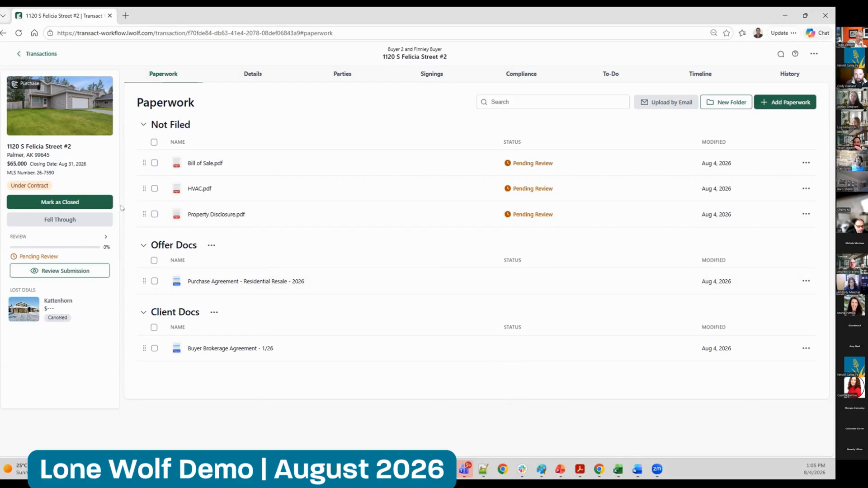
Check the transaction's further actions, return to the office transactions list and select its first four transactions to view the bulk export option
left_click(814, 53)
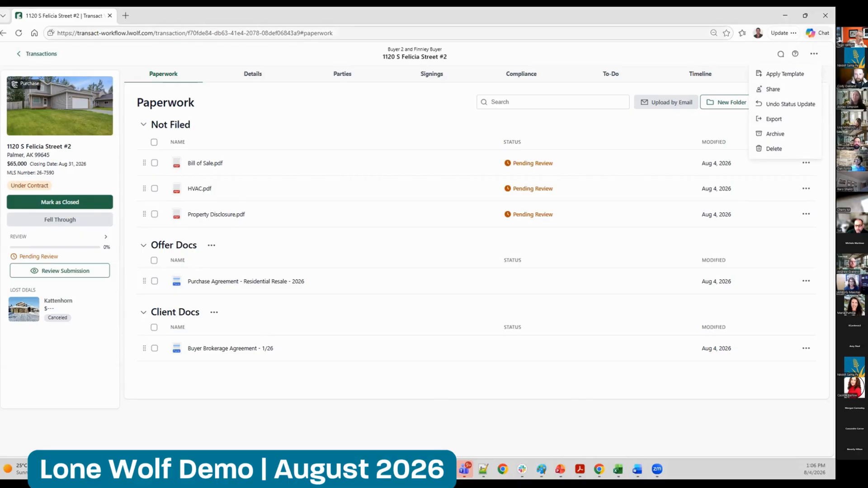
left_click(41, 53)
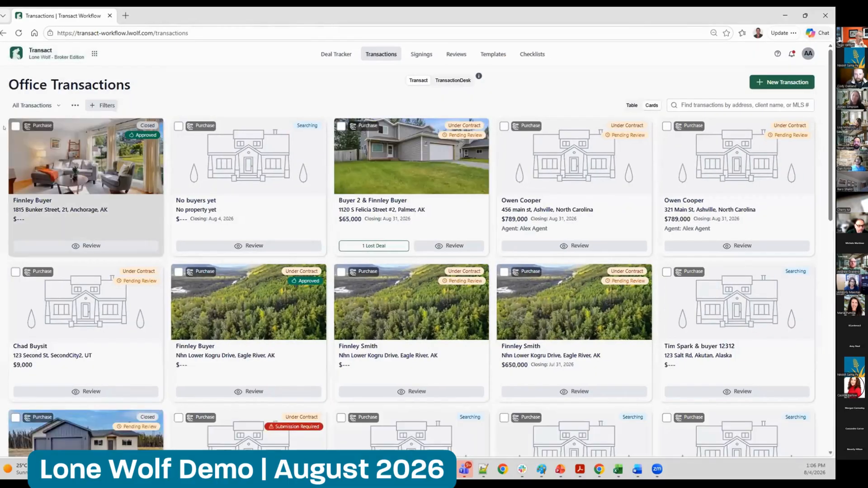
left_click(15, 126)
left_click(178, 126)
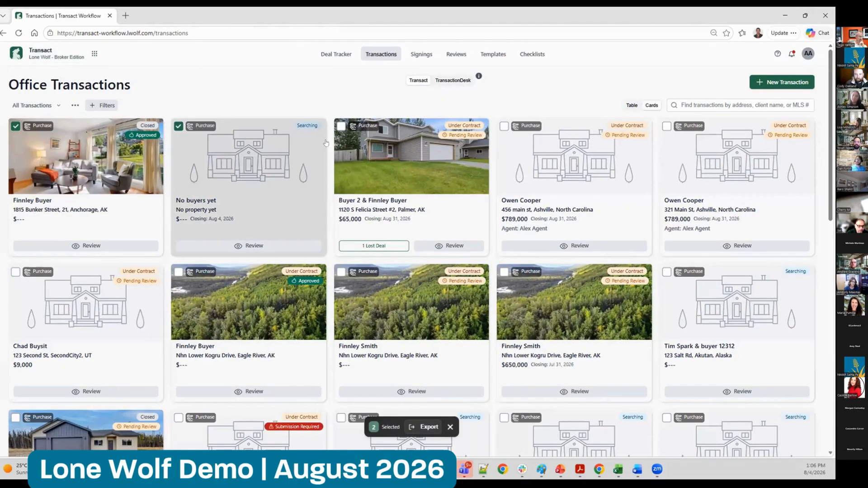
left_click(341, 126)
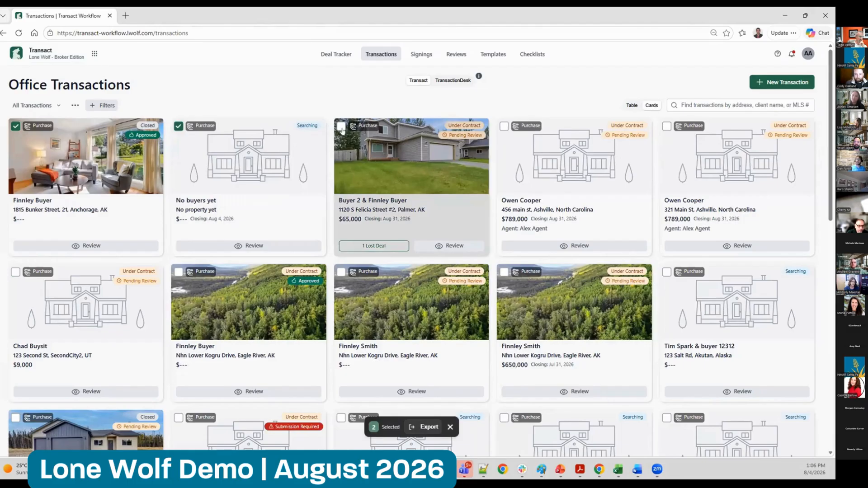
left_click(504, 126)
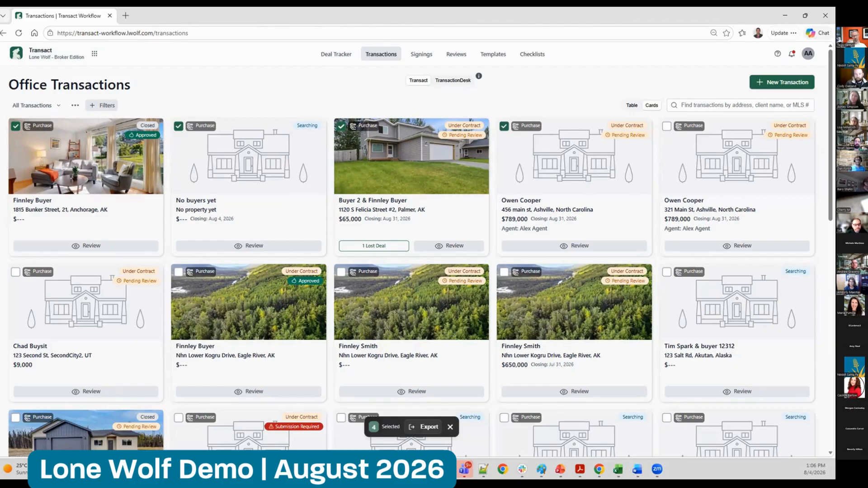
left_click(327, 79)
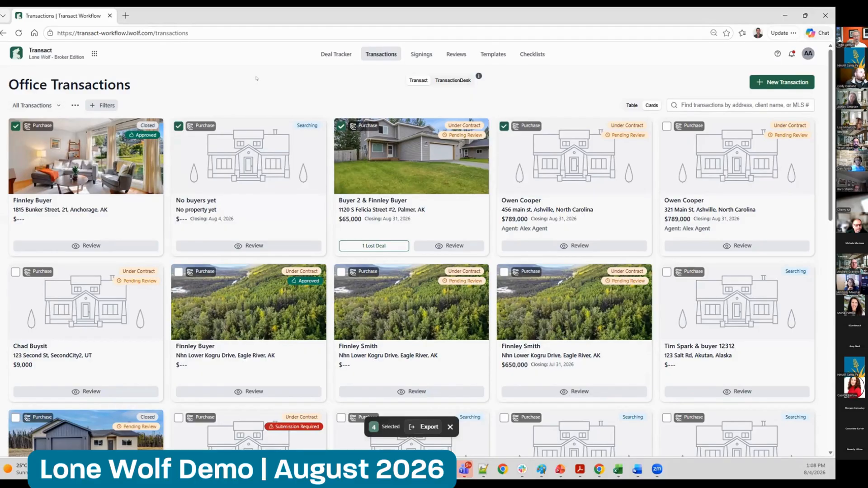
Start a new template with Office ownership and examine the available offices and the transaction types it can auto-apply to
left_click(492, 54)
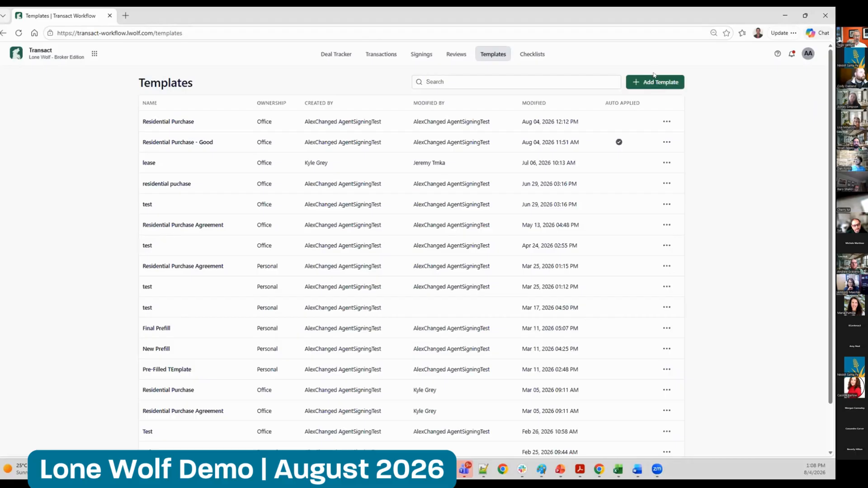
left_click(659, 82)
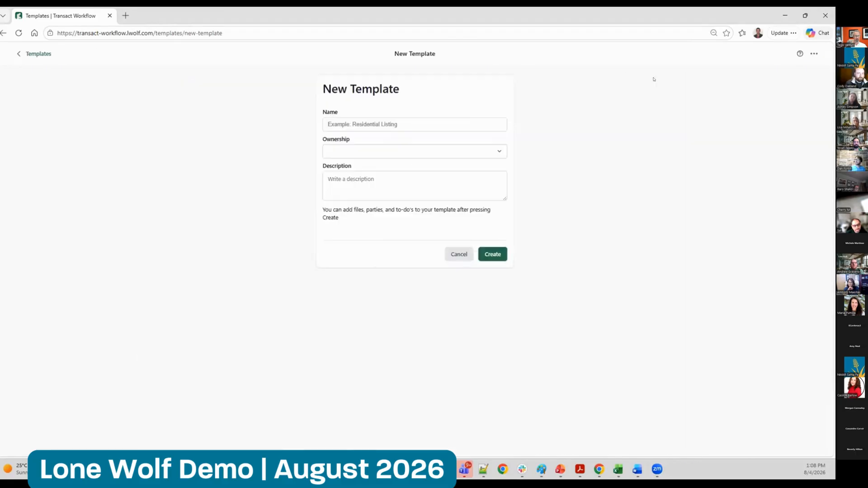
left_click(353, 150)
left_click(346, 184)
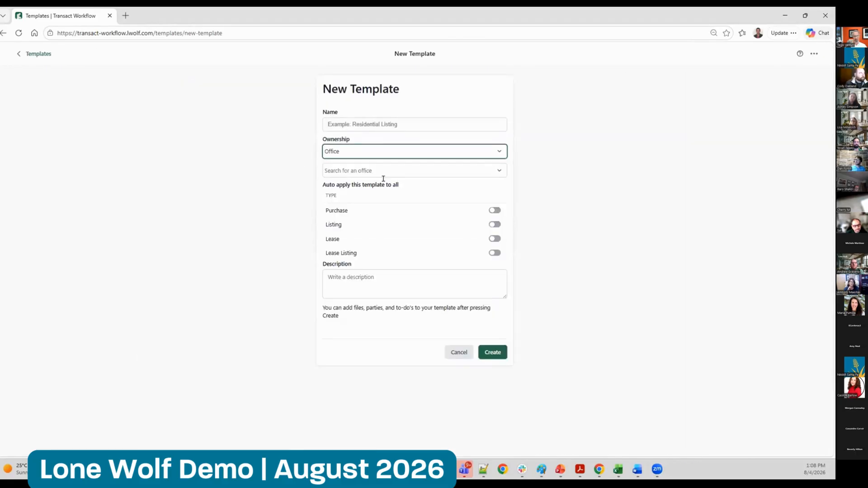
left_click(403, 171)
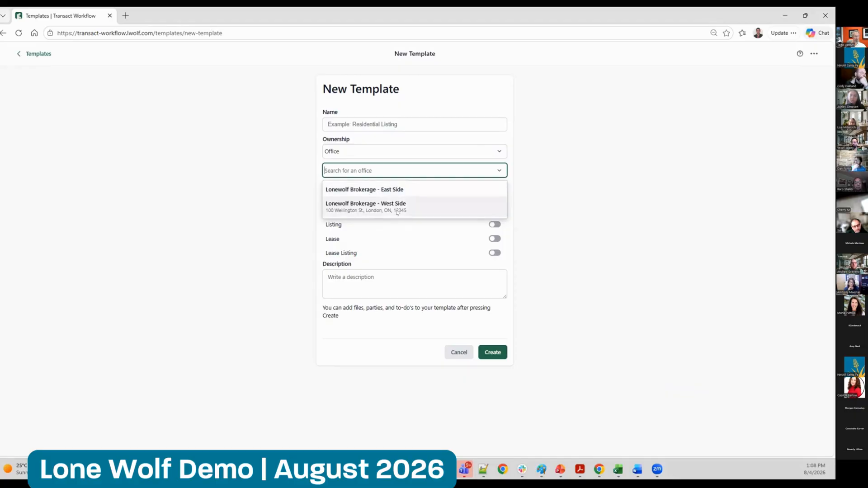
left_click(621, 251)
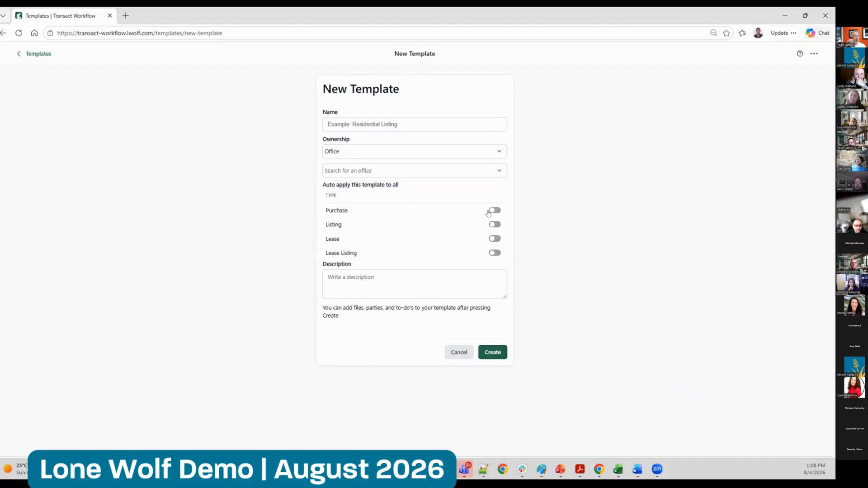
left_click_drag(325, 212, 355, 213)
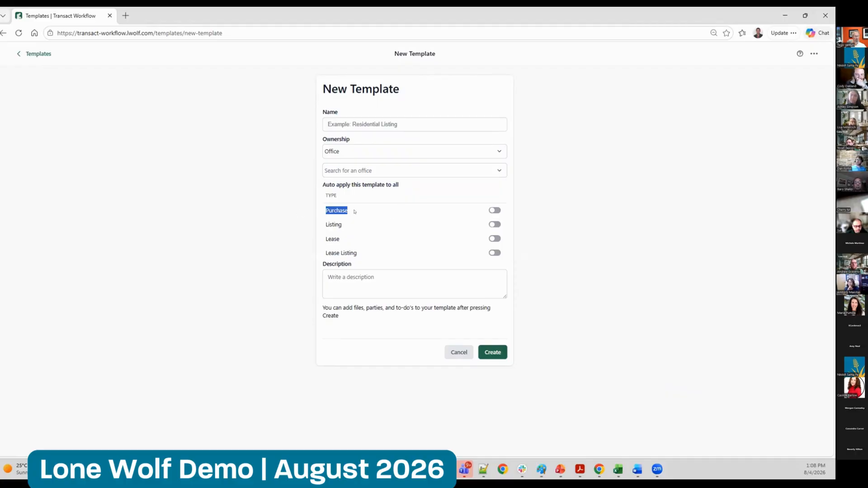
left_click(248, 229)
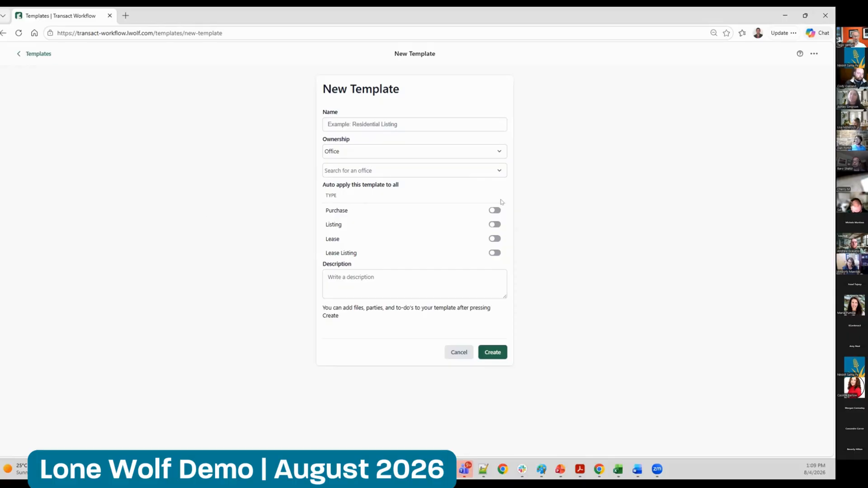
Switch the new template's ownership to Personal, and leave the uncreated template for the office transactions list
left_click(374, 151)
left_click(359, 169)
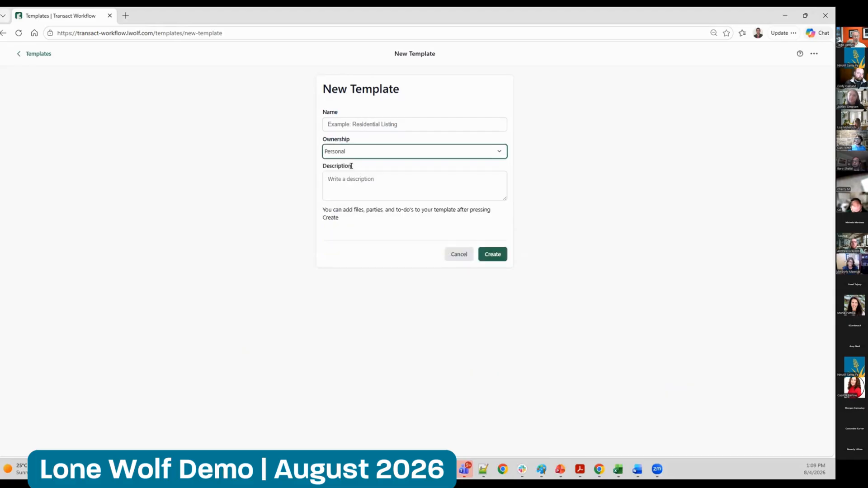
left_click(221, 201)
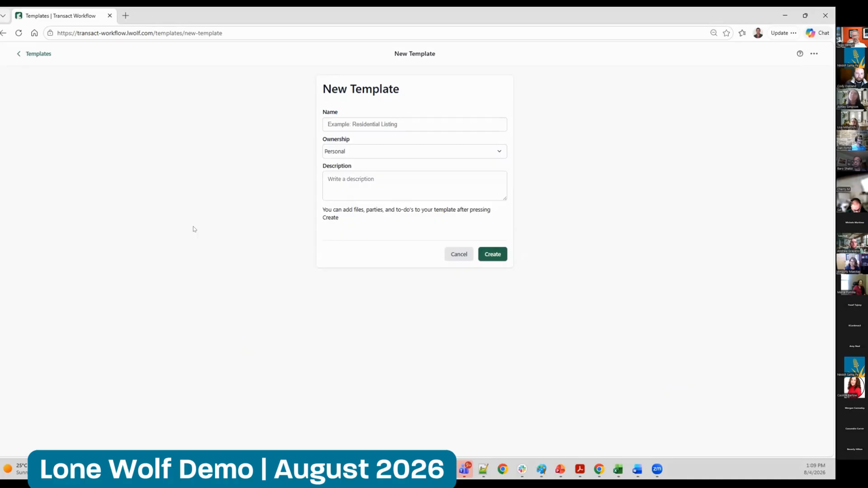
left_click(39, 53)
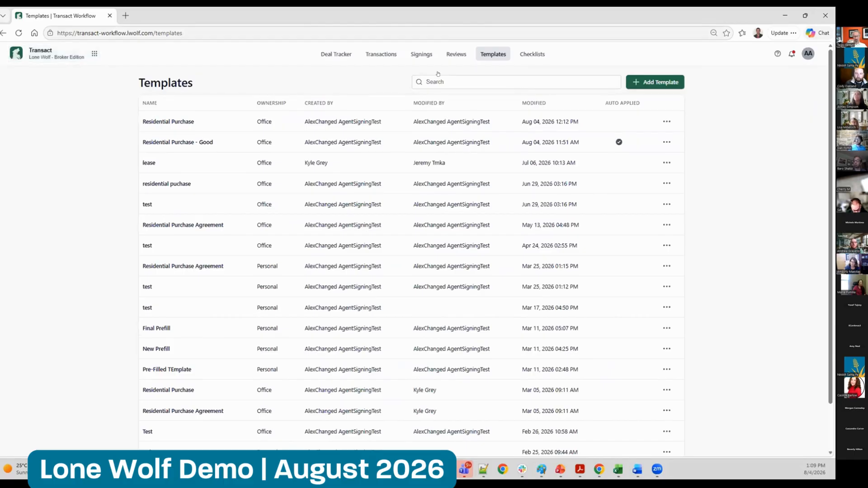
left_click(383, 54)
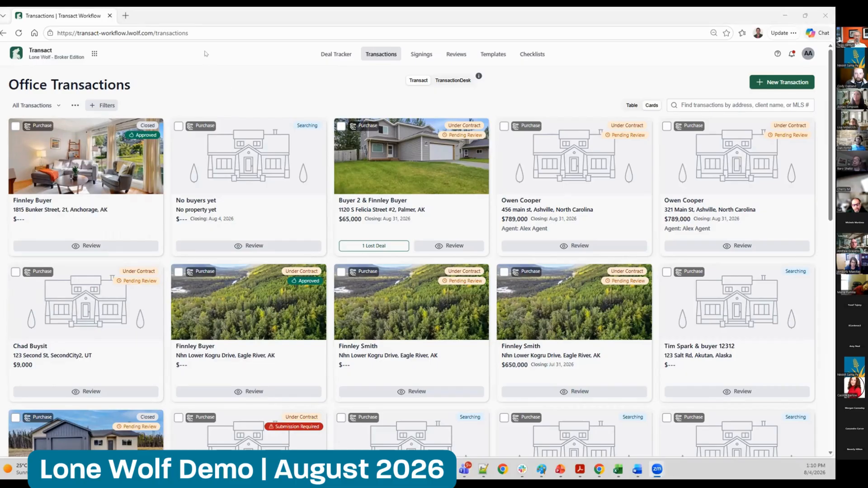
left_click(187, 72)
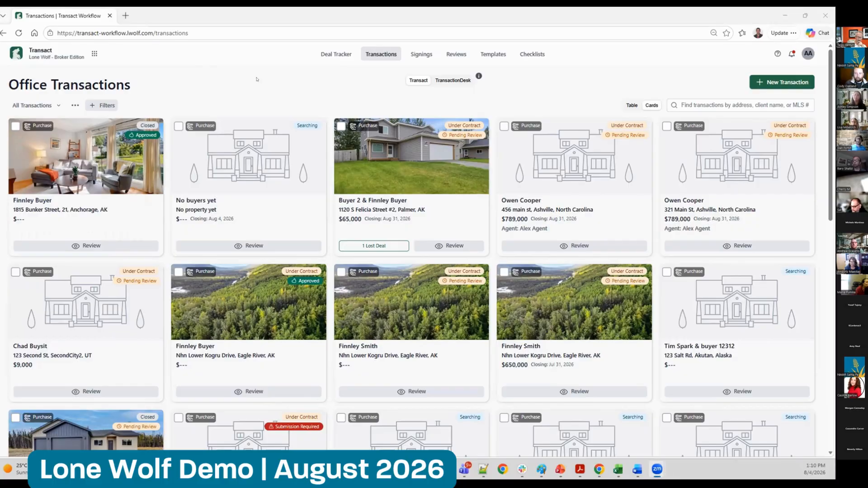
left_click(194, 67)
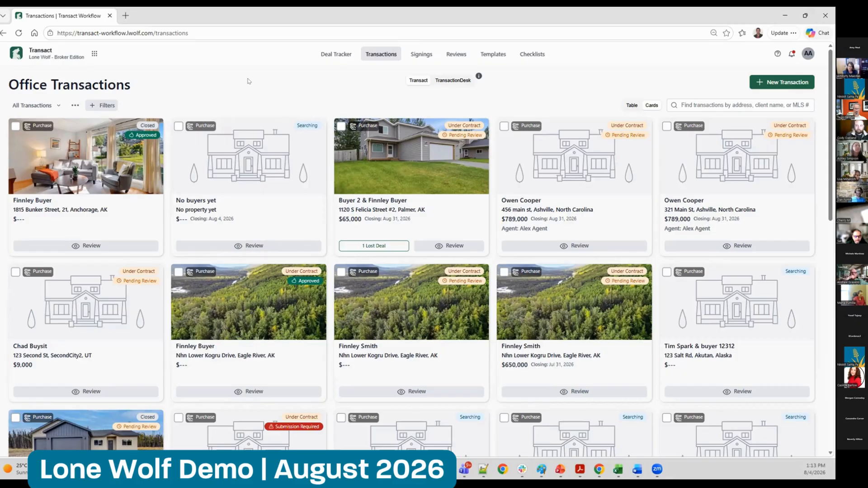
Examine the additional client accounts that the current Broker Edition account can switch to, and close the list
left_click(54, 52)
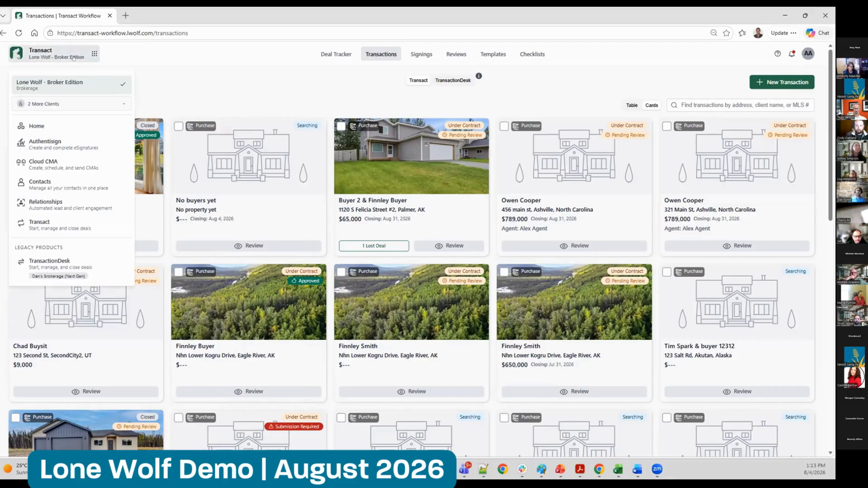
left_click(74, 102)
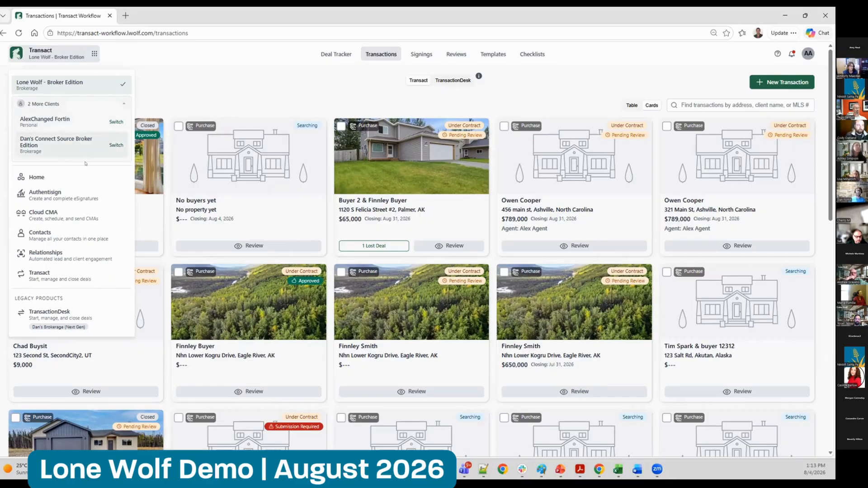
left_click(187, 80)
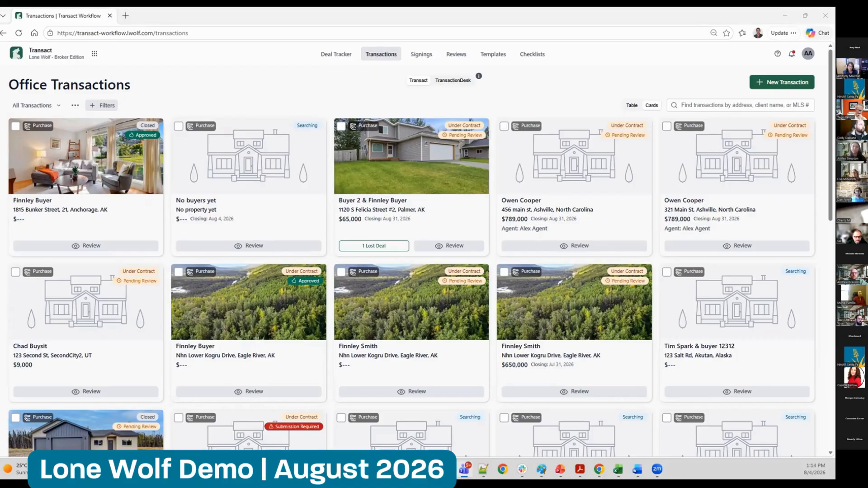
left_click(201, 81)
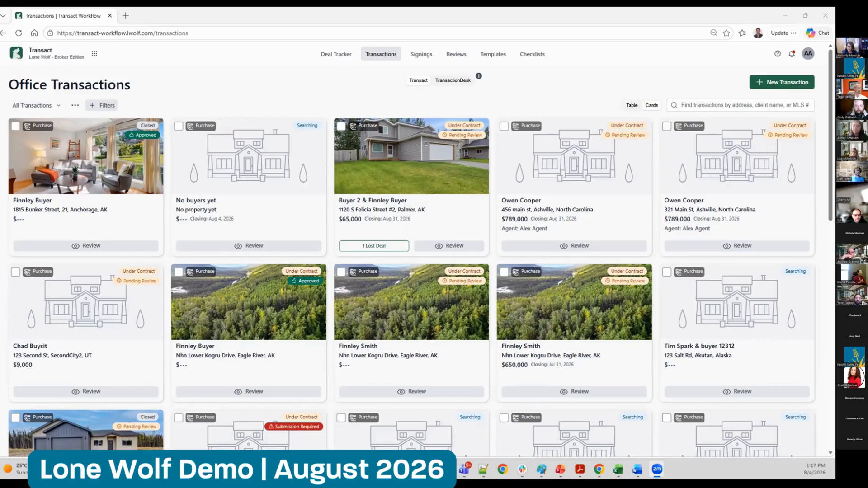
left_click(186, 95)
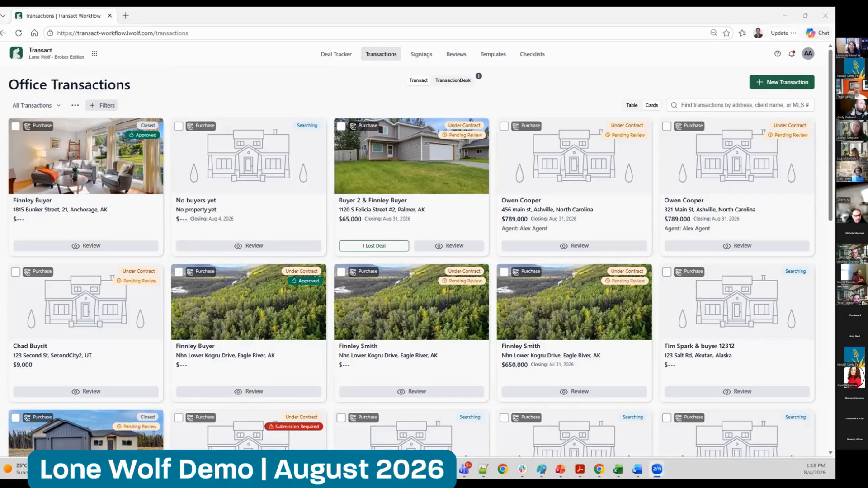
left_click(225, 85)
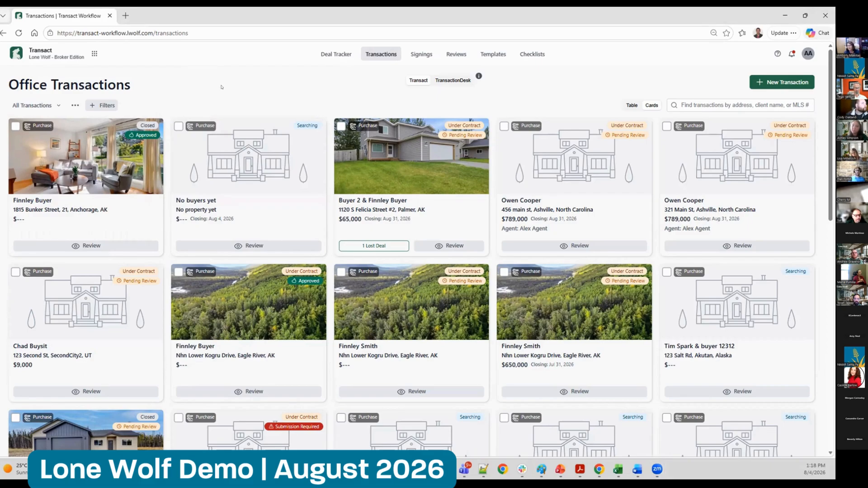
key("alt+Tab")
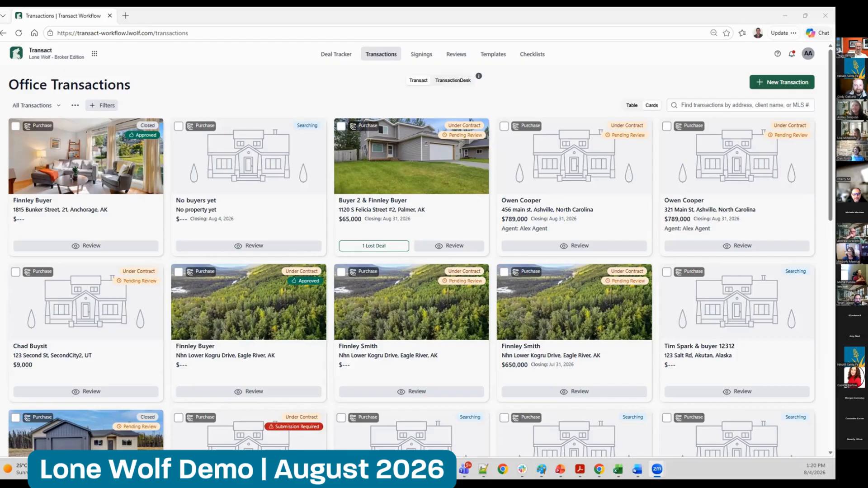
left_click(173, 66)
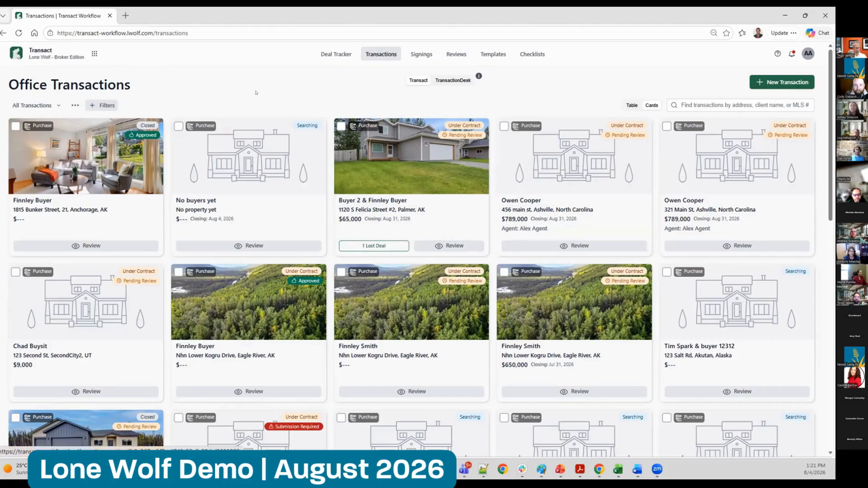
View the list of available Lone Wolf products, including the legacy TransactionDesk entry, and close it
left_click(89, 53)
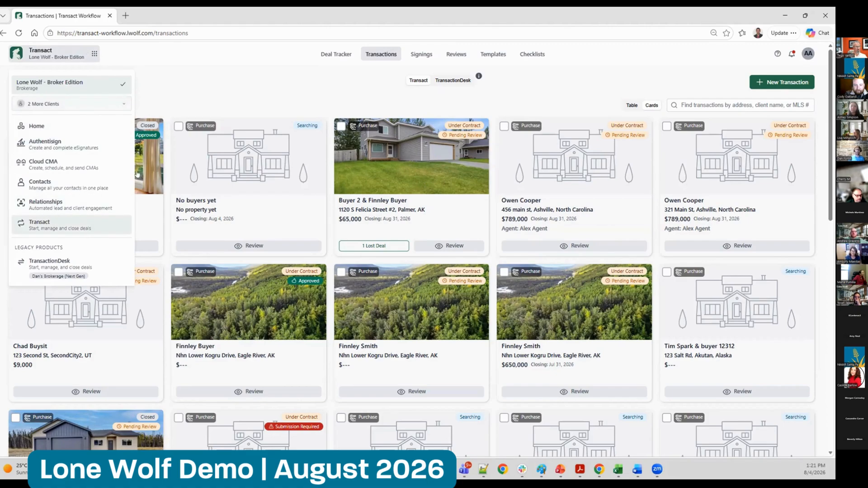
left_click(235, 74)
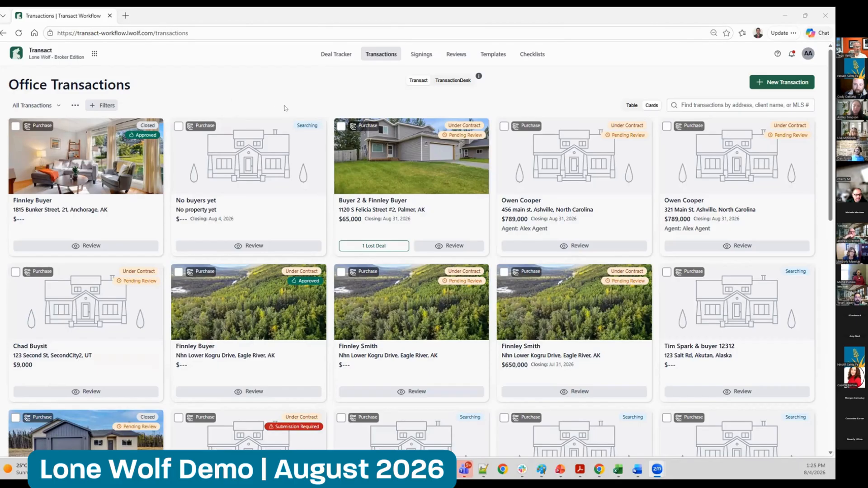
Examine the Response to Notice of Objection form in the closed, approved purchase transaction, and return to the office transactions list
left_click(38, 156)
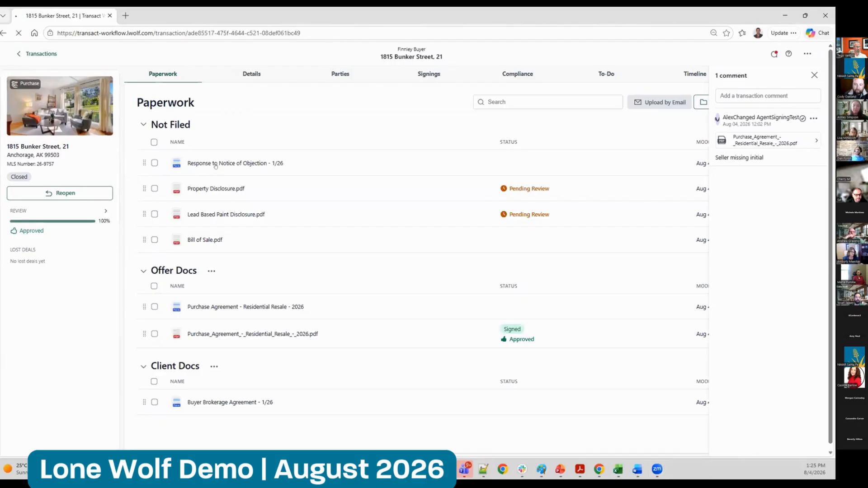
left_click(215, 166)
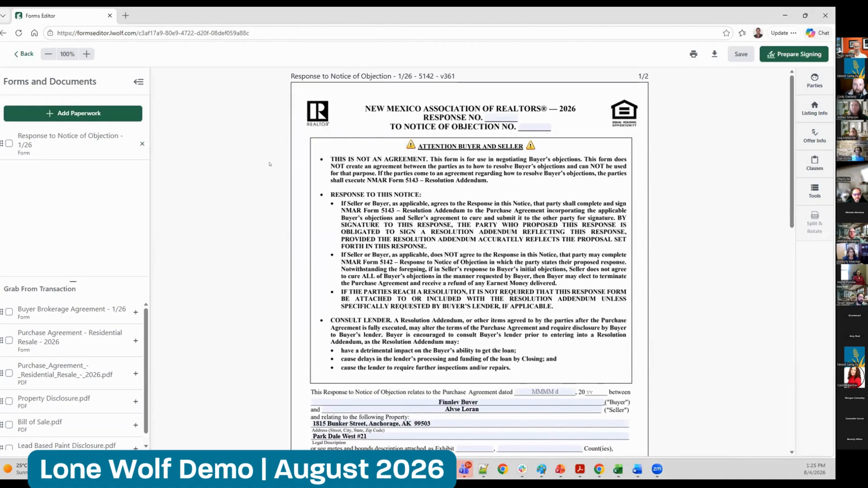
left_click(24, 53)
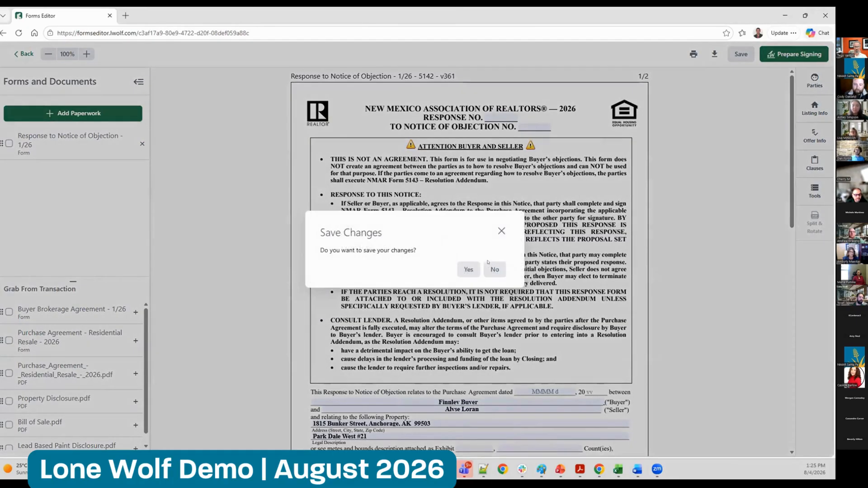
left_click(496, 266)
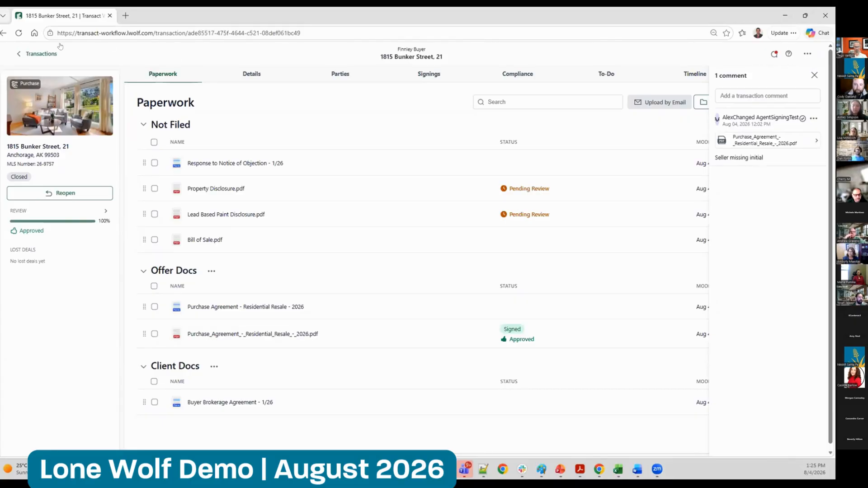
left_click(39, 54)
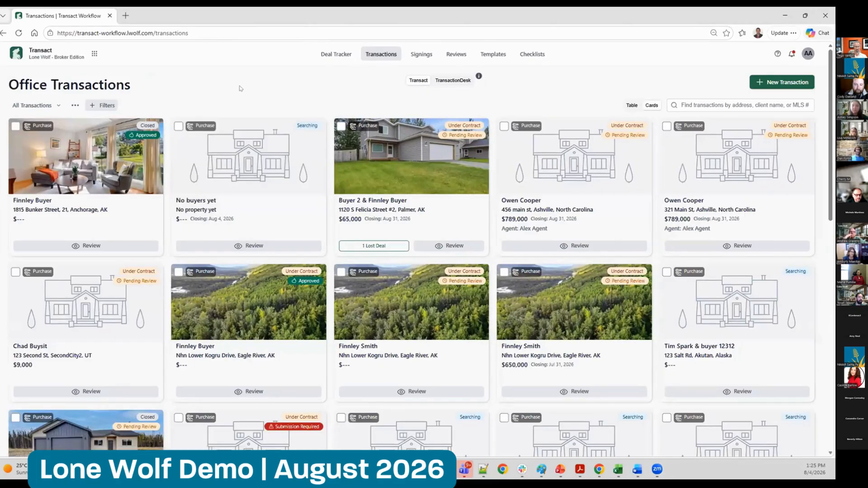